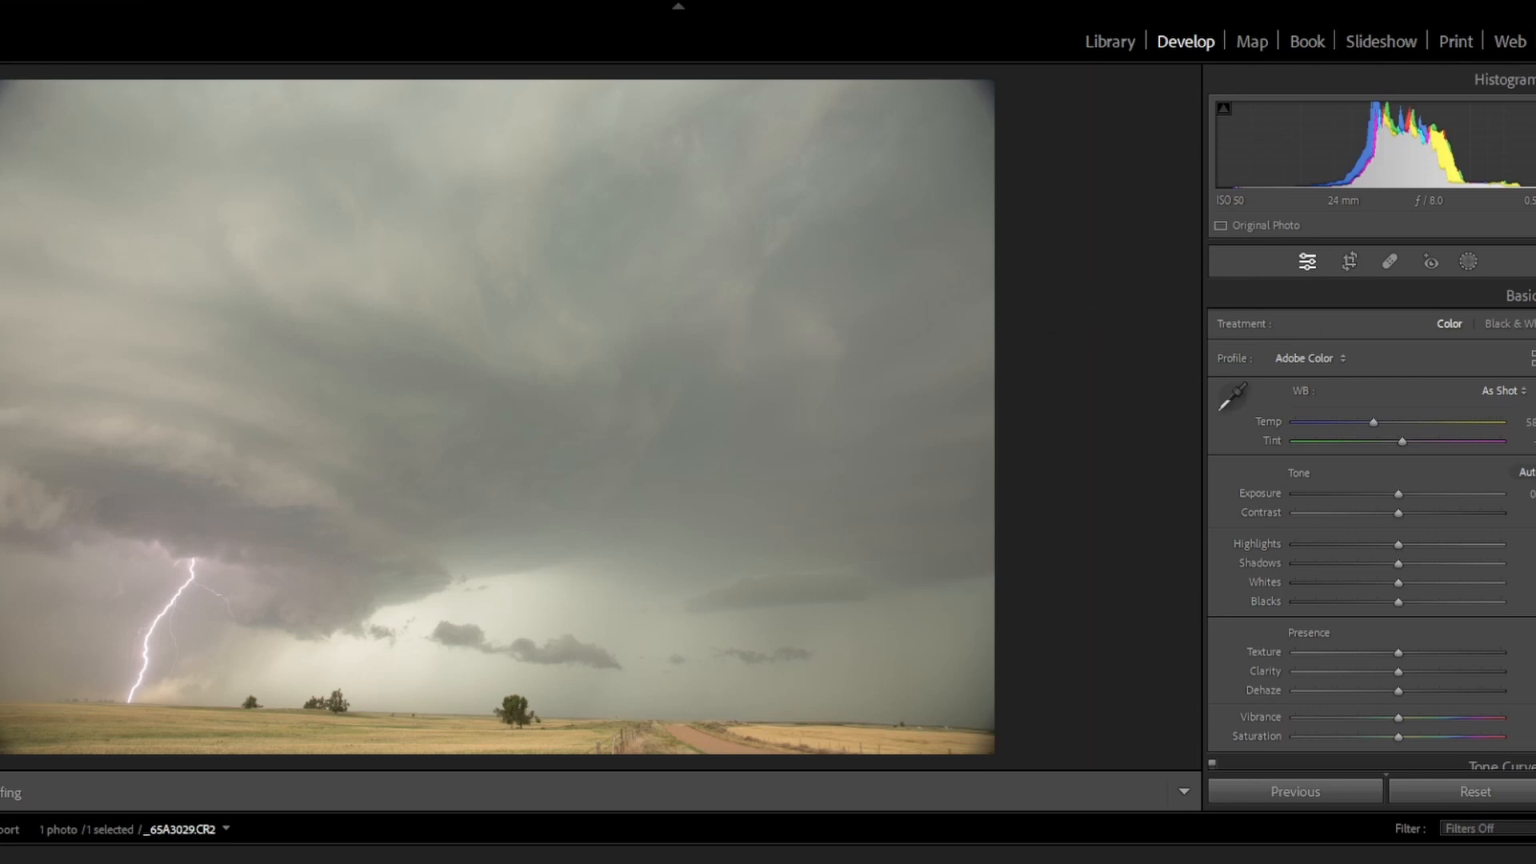
# Remove chromatic aberration and enable lens profile corrections for the storm photo.
pyautogui.scroll(-15, 1372, 520)
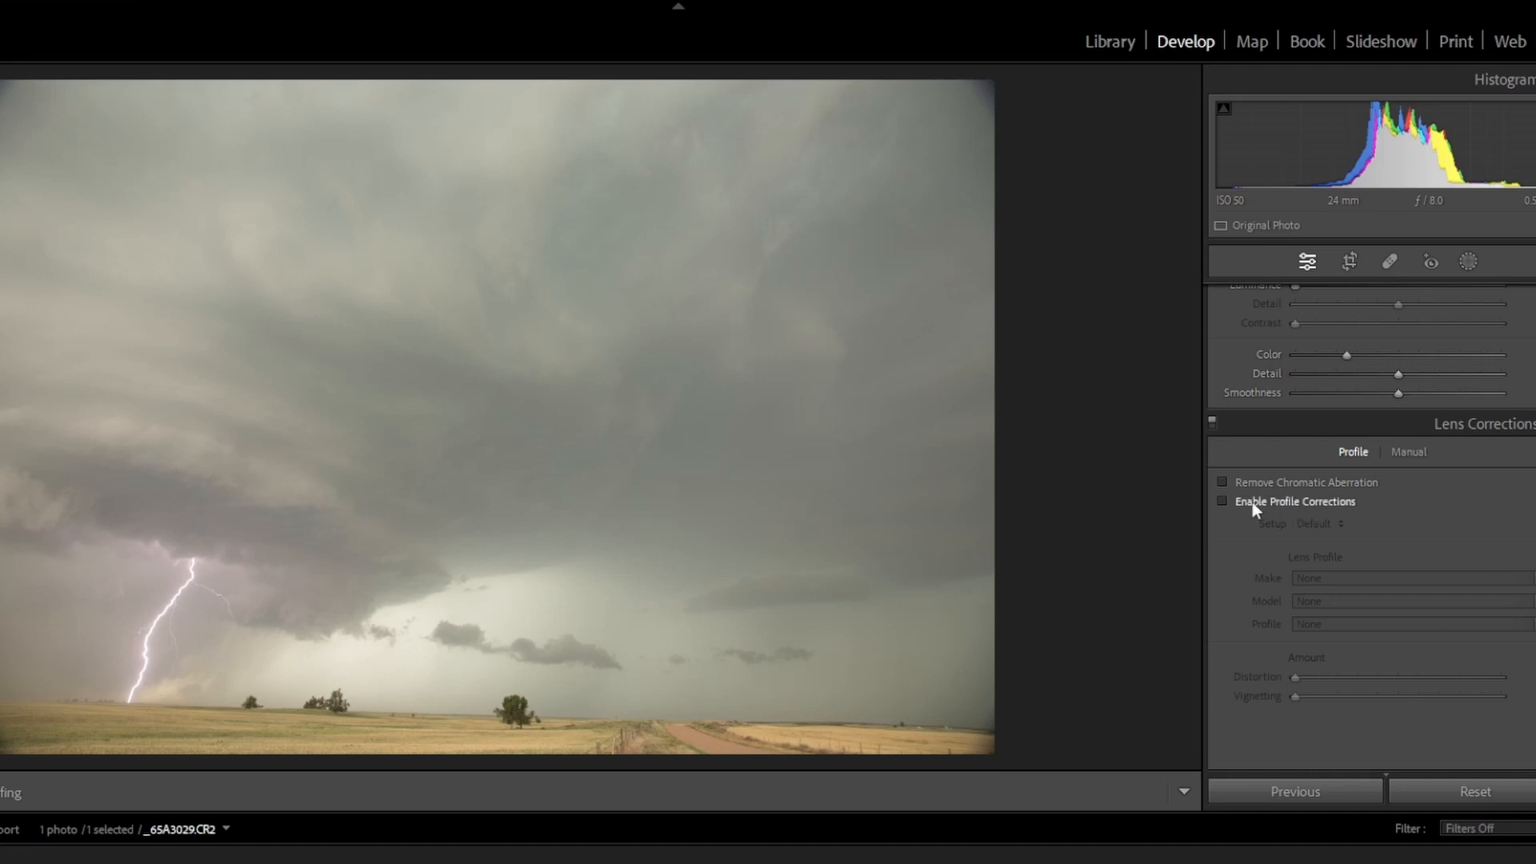
pyautogui.click(1222, 482)
pyautogui.click(1222, 502)
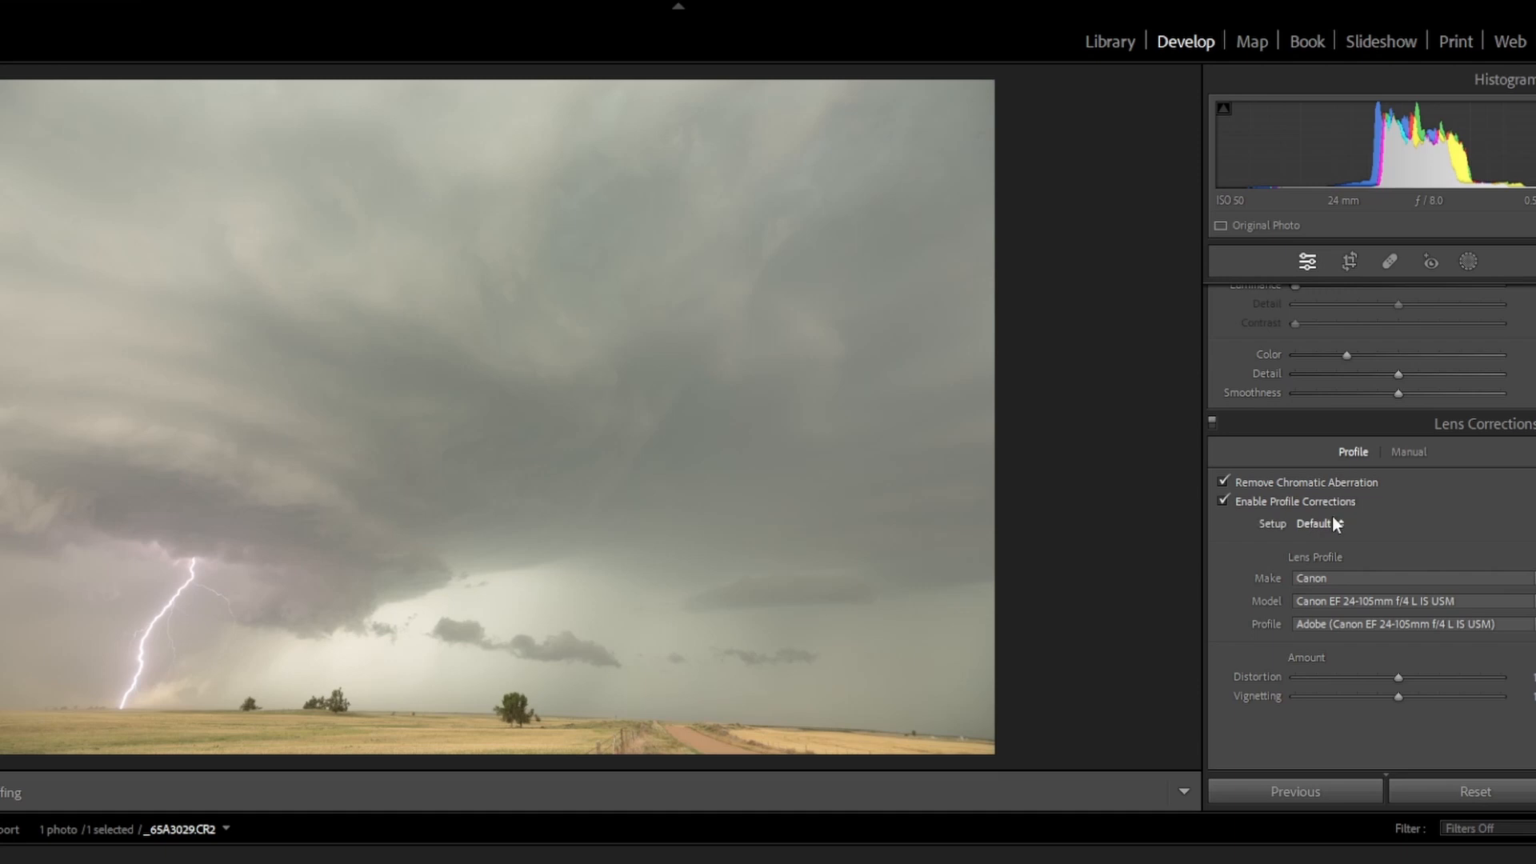
pyautogui.click(1222, 502)
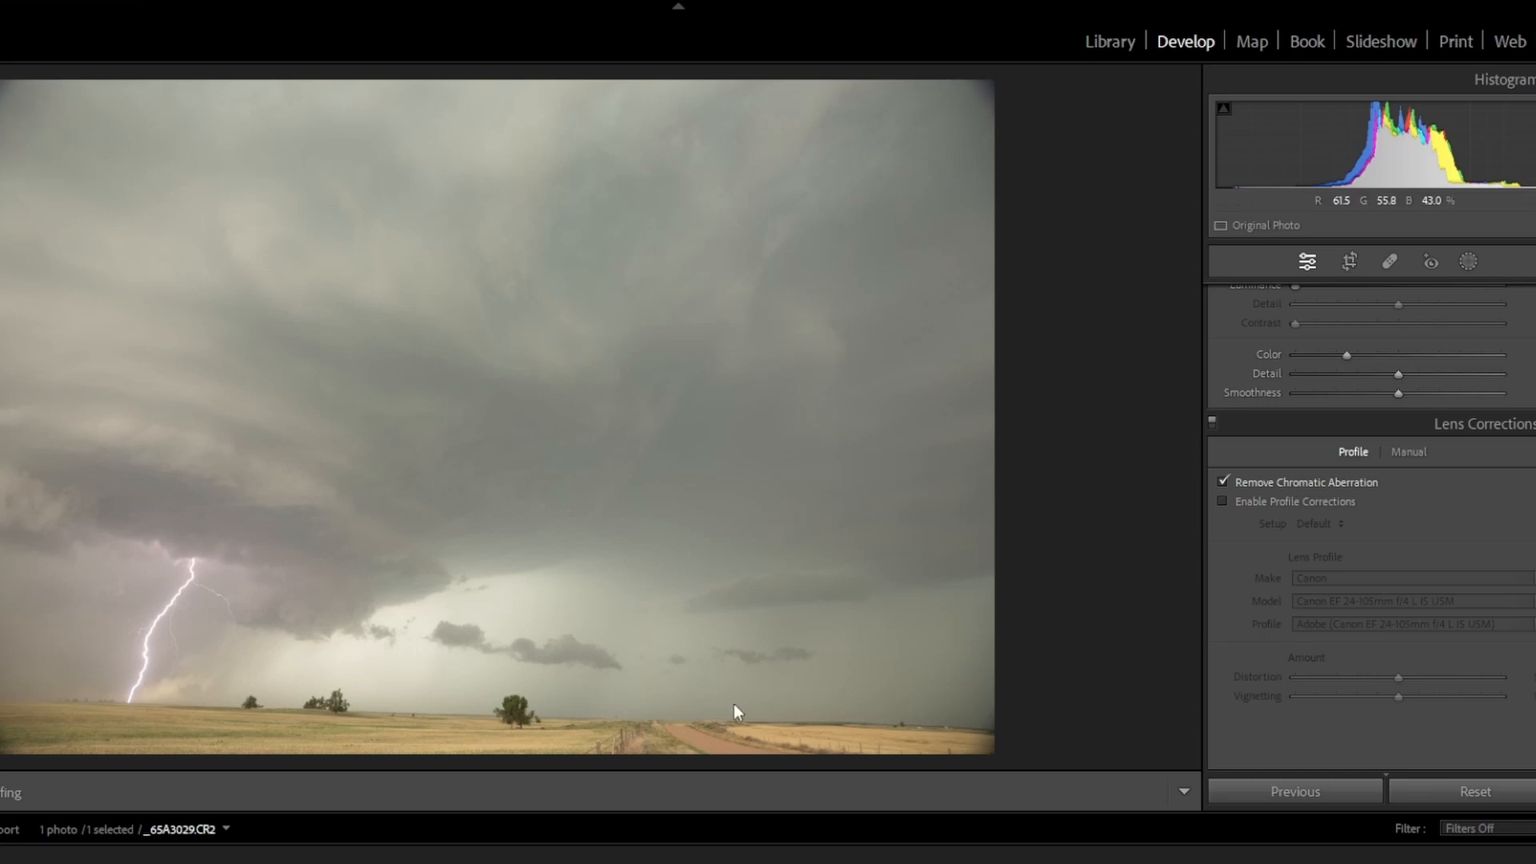
pyautogui.click(1222, 502)
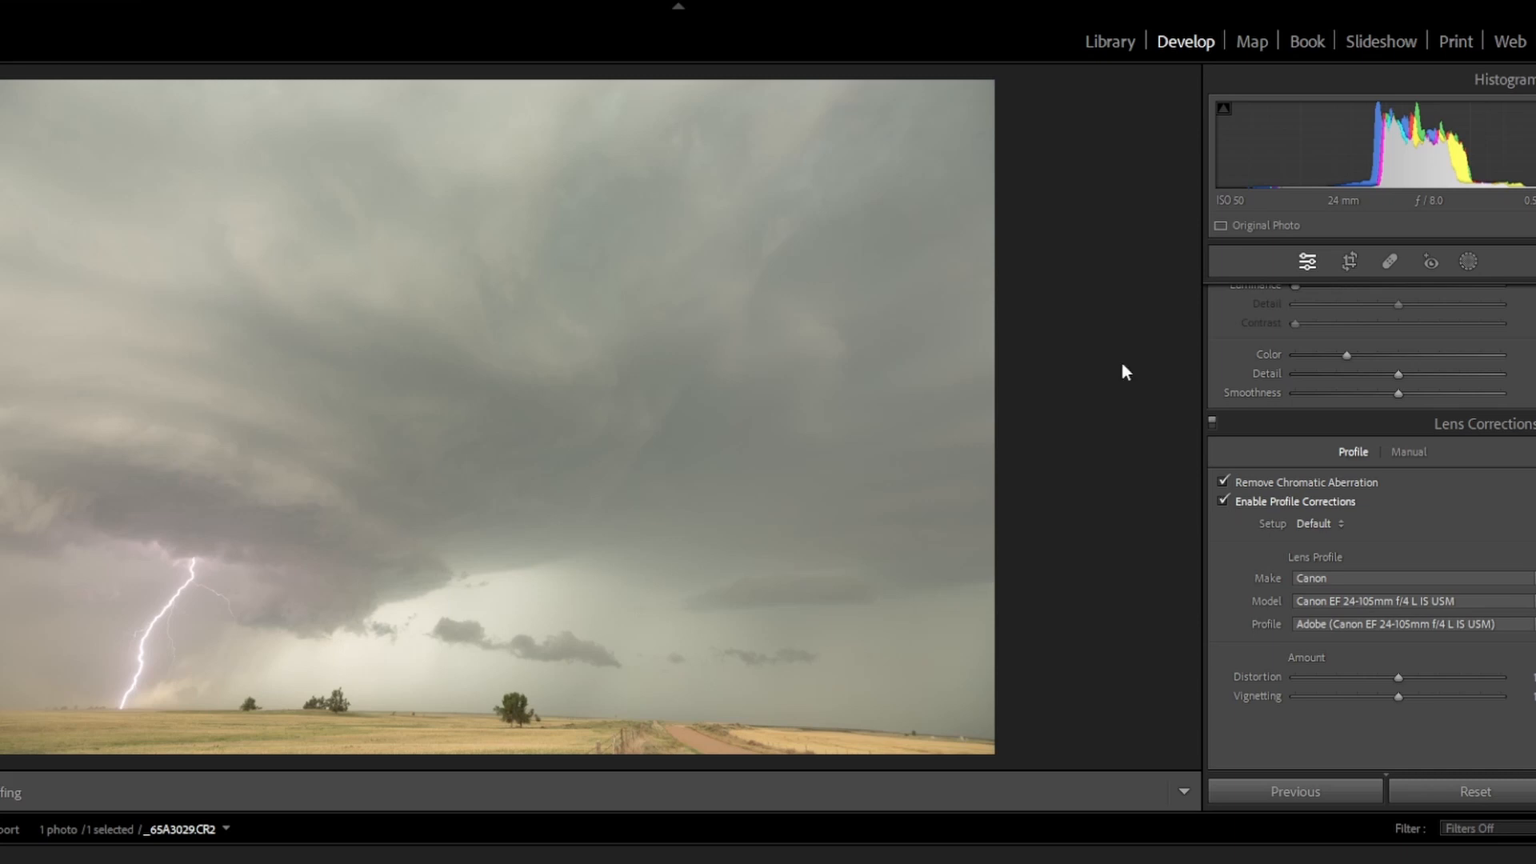
# Try a very strong Dehaze boost on the whole photo and reset it.
pyautogui.scroll(1, 1372, 504)
pyautogui.scroll(10, 1372, 520)
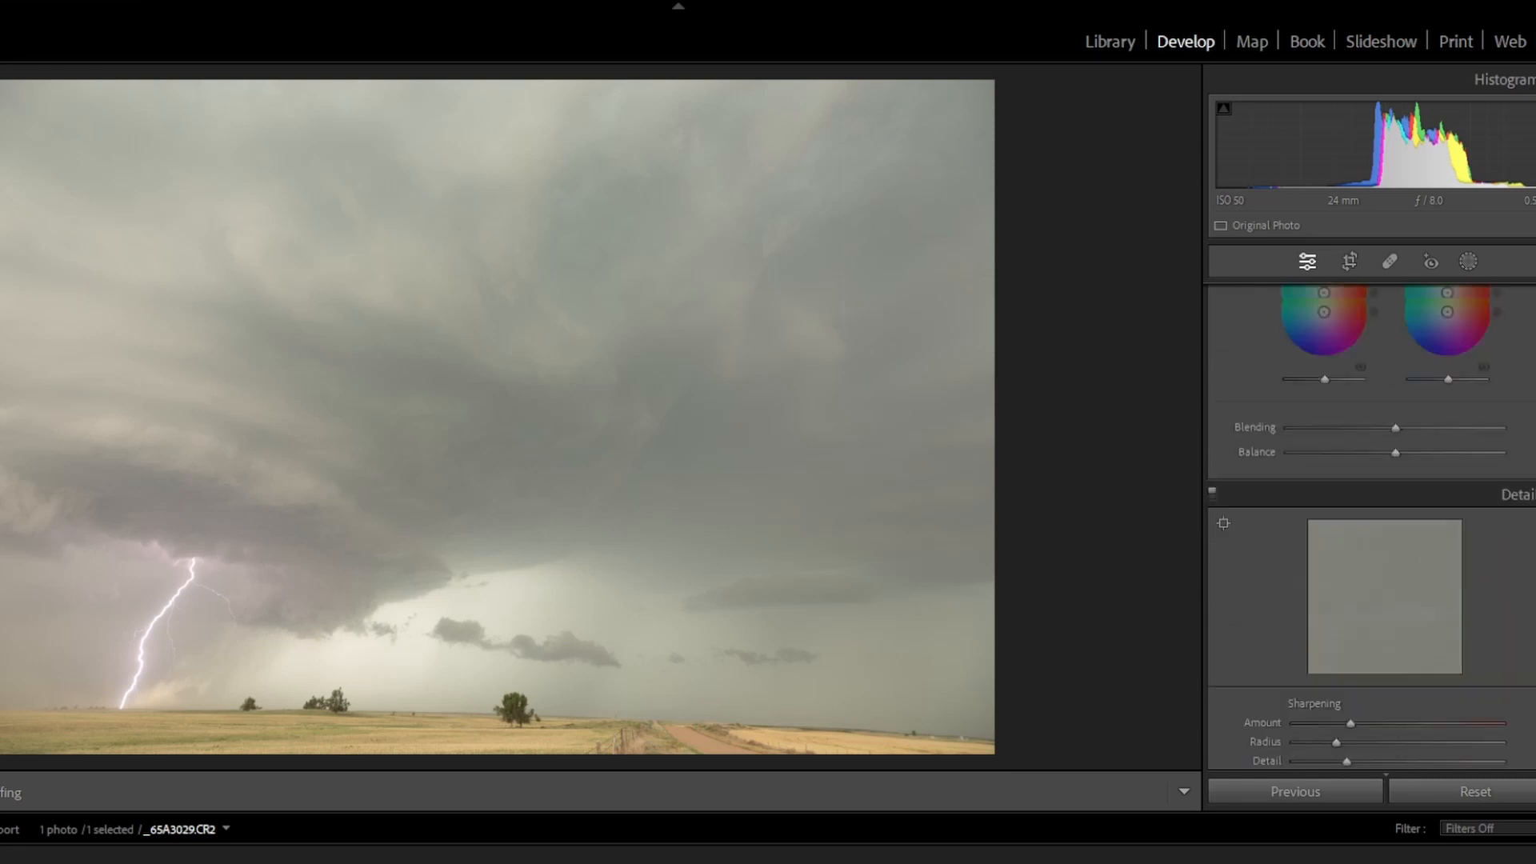
pyautogui.scroll(3, 1371, 520)
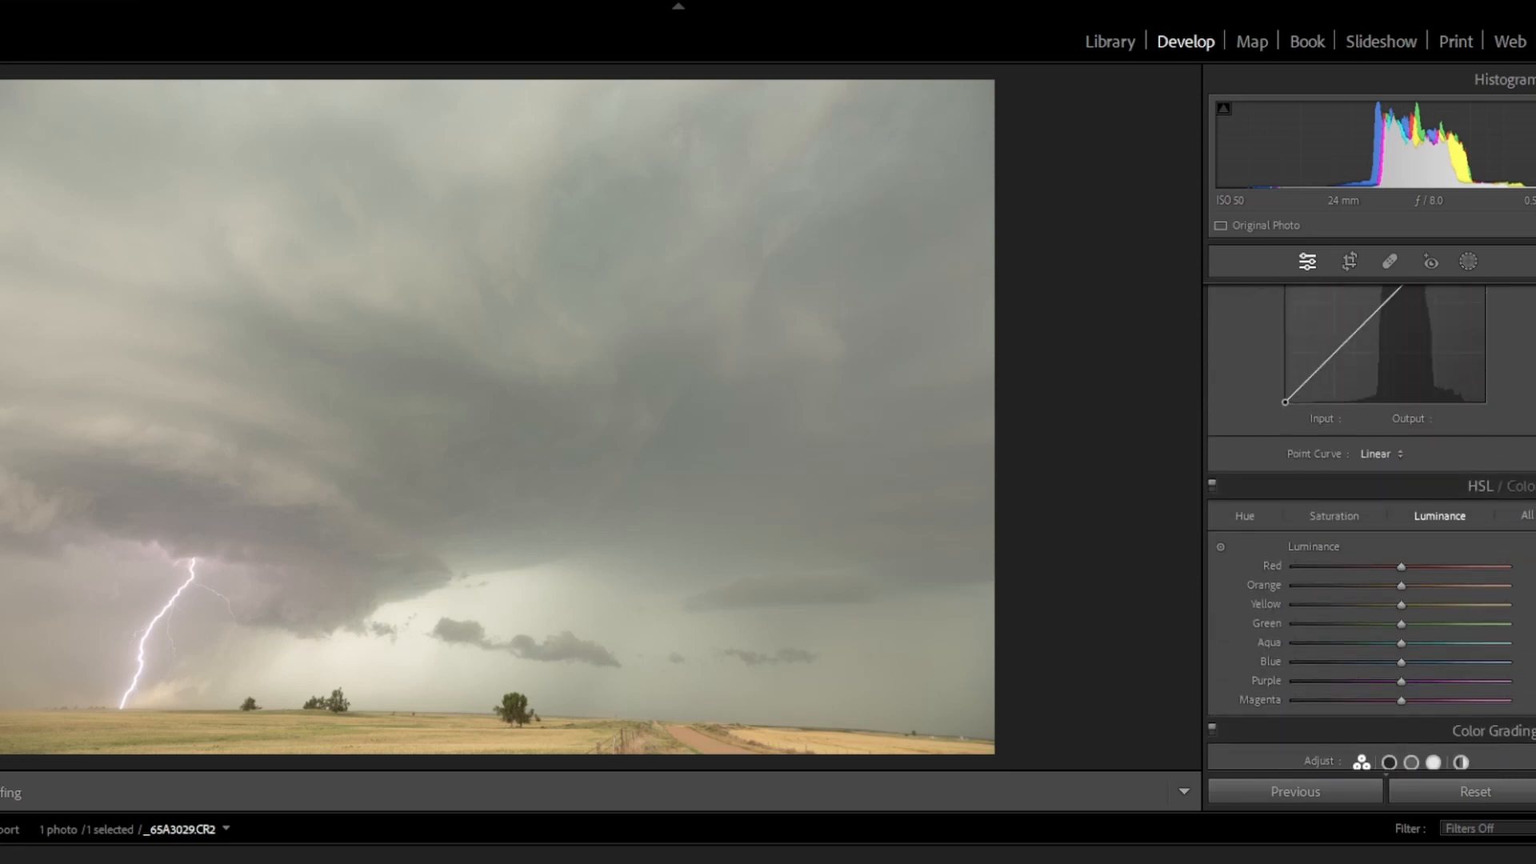
pyautogui.scroll(10, 1371, 520)
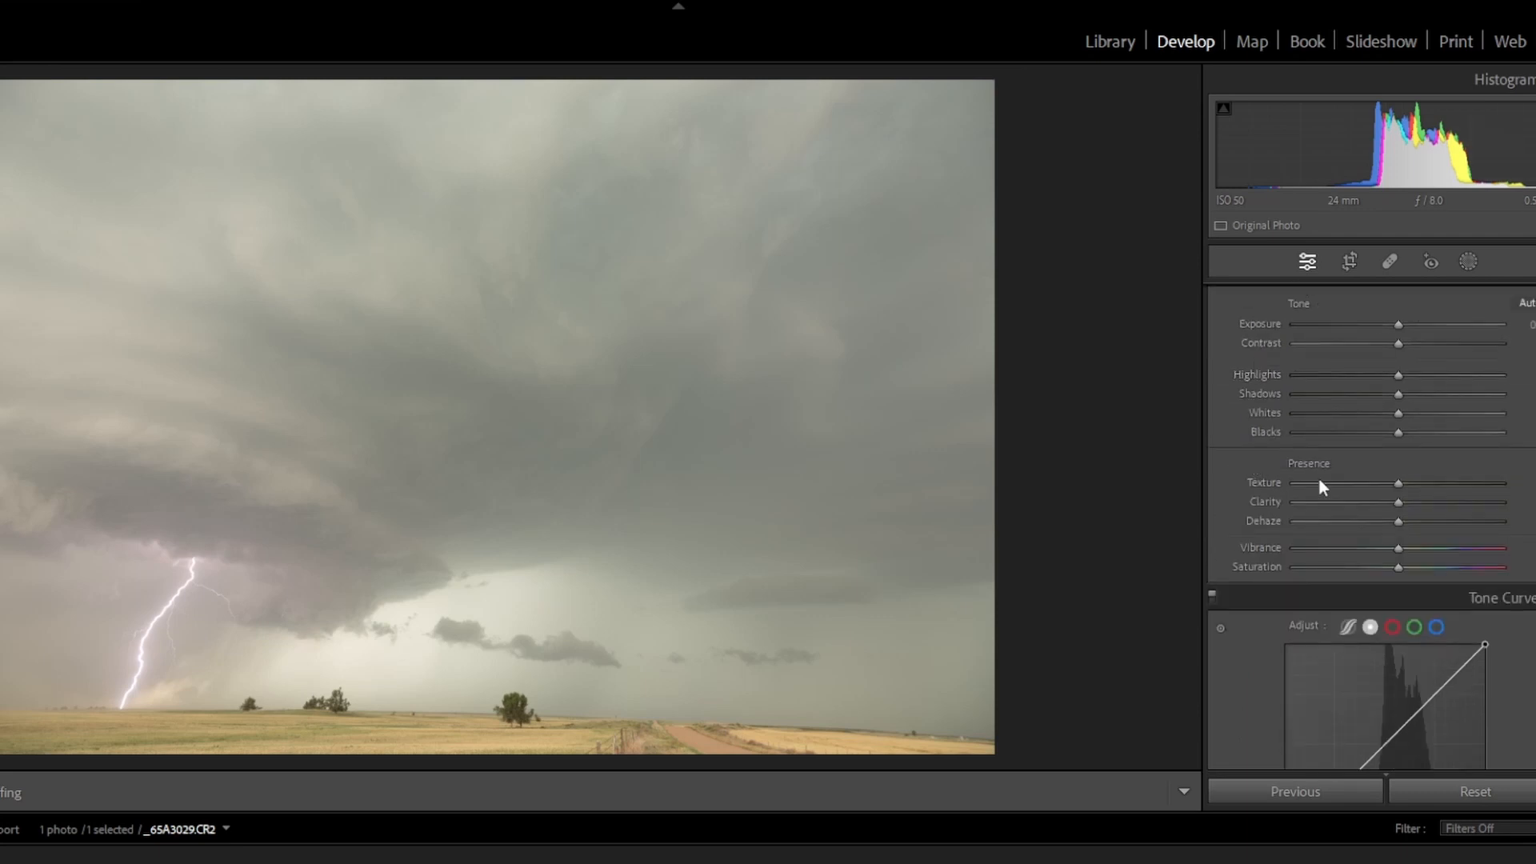
pyautogui.moveTo(1399, 521); pyautogui.dragTo(1494, 522)
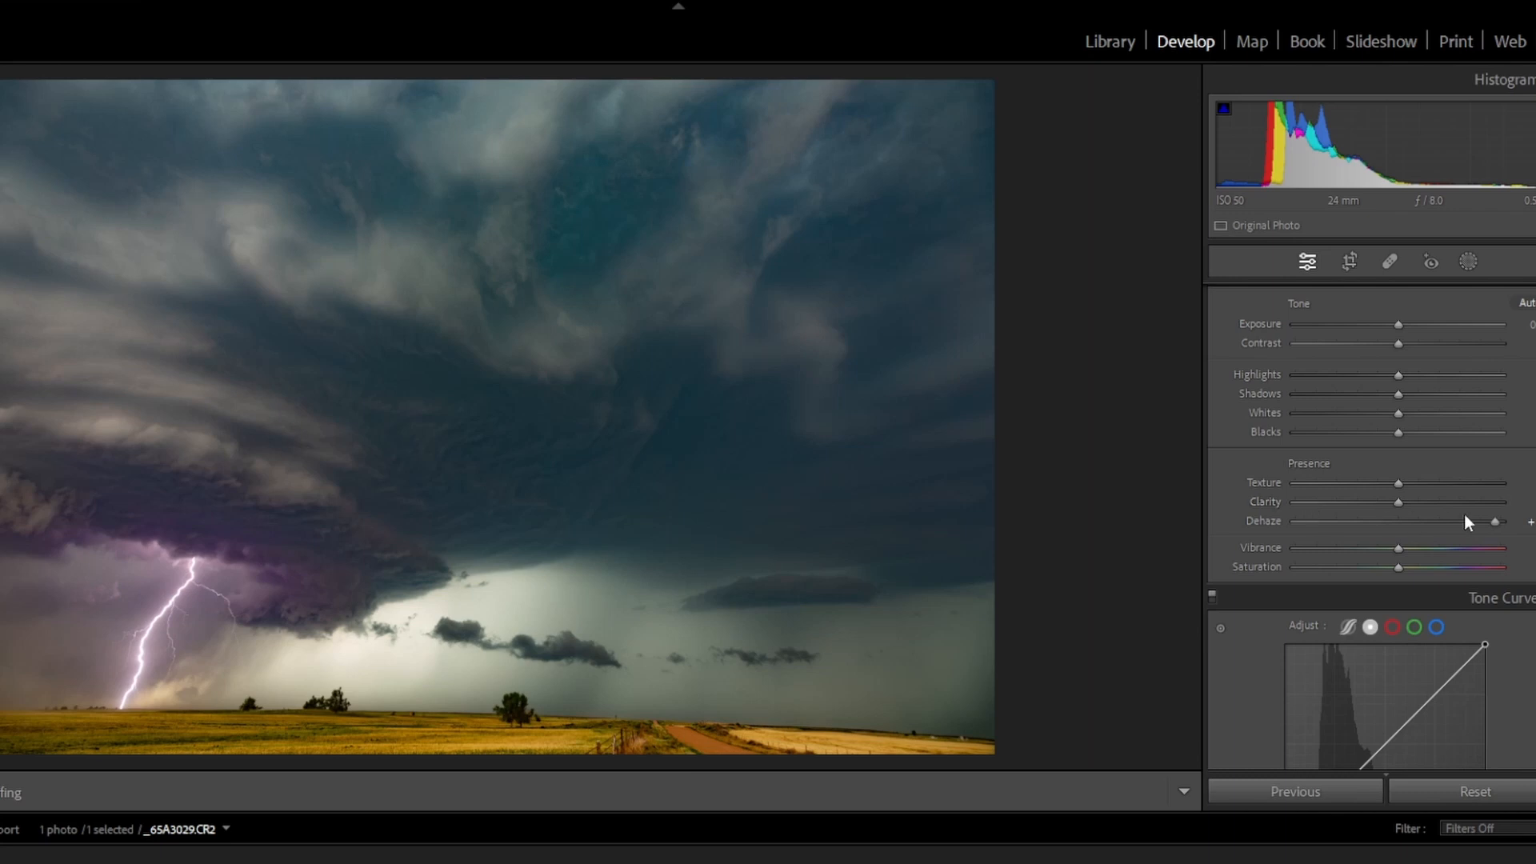
pyautogui.moveTo(1496, 525); pyautogui.dragTo(1400, 536)
pyautogui.click(1265, 520)
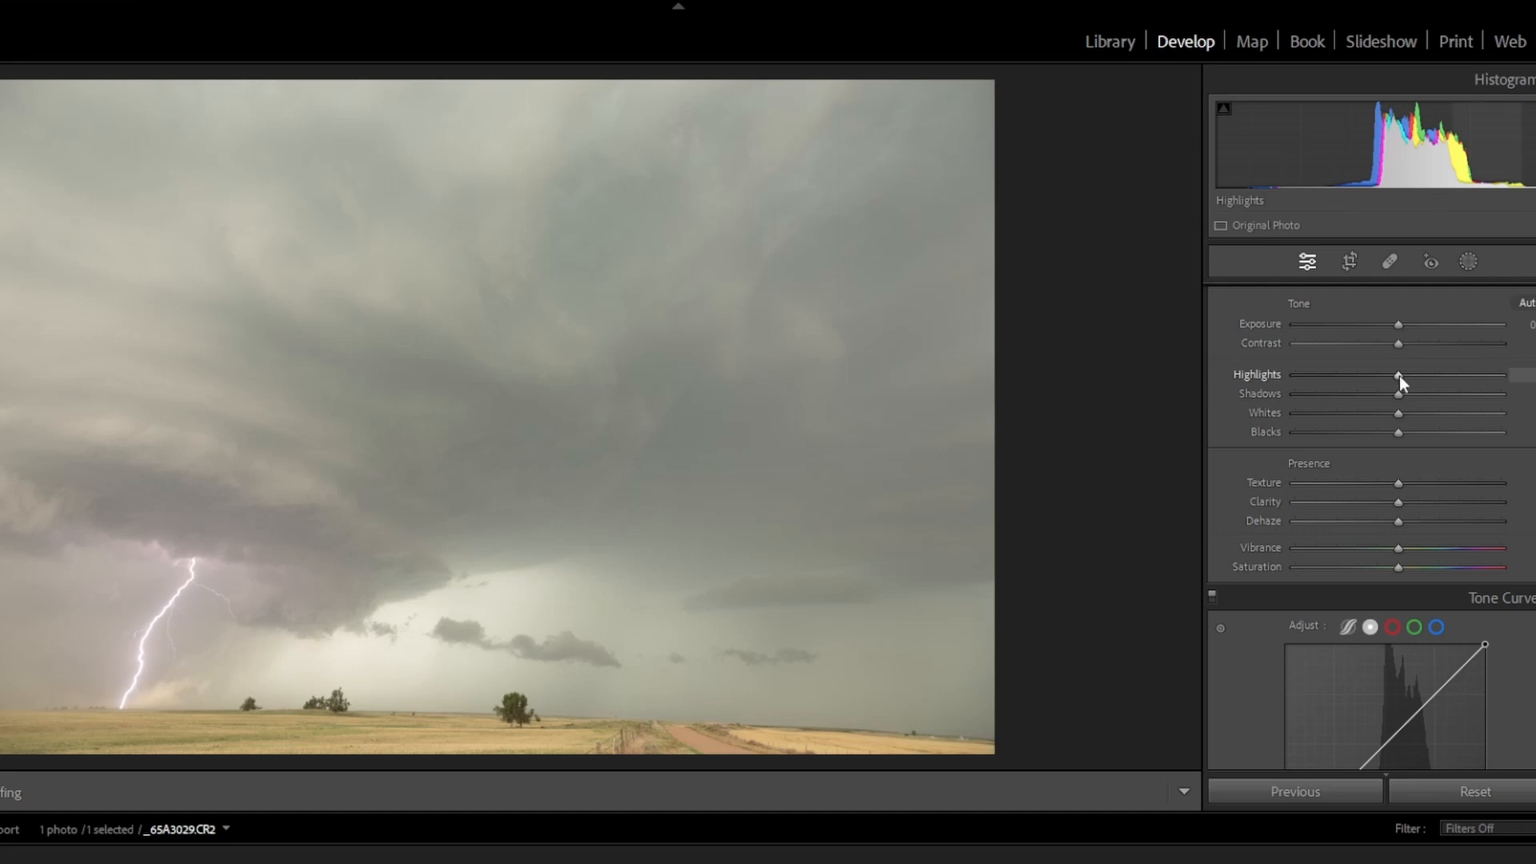
# Try strongly lowering the highlights and slightly lowering the shadows, checking the tree up close, and reset the shadows.
pyautogui.moveTo(1399, 376); pyautogui.dragTo(1333, 384)
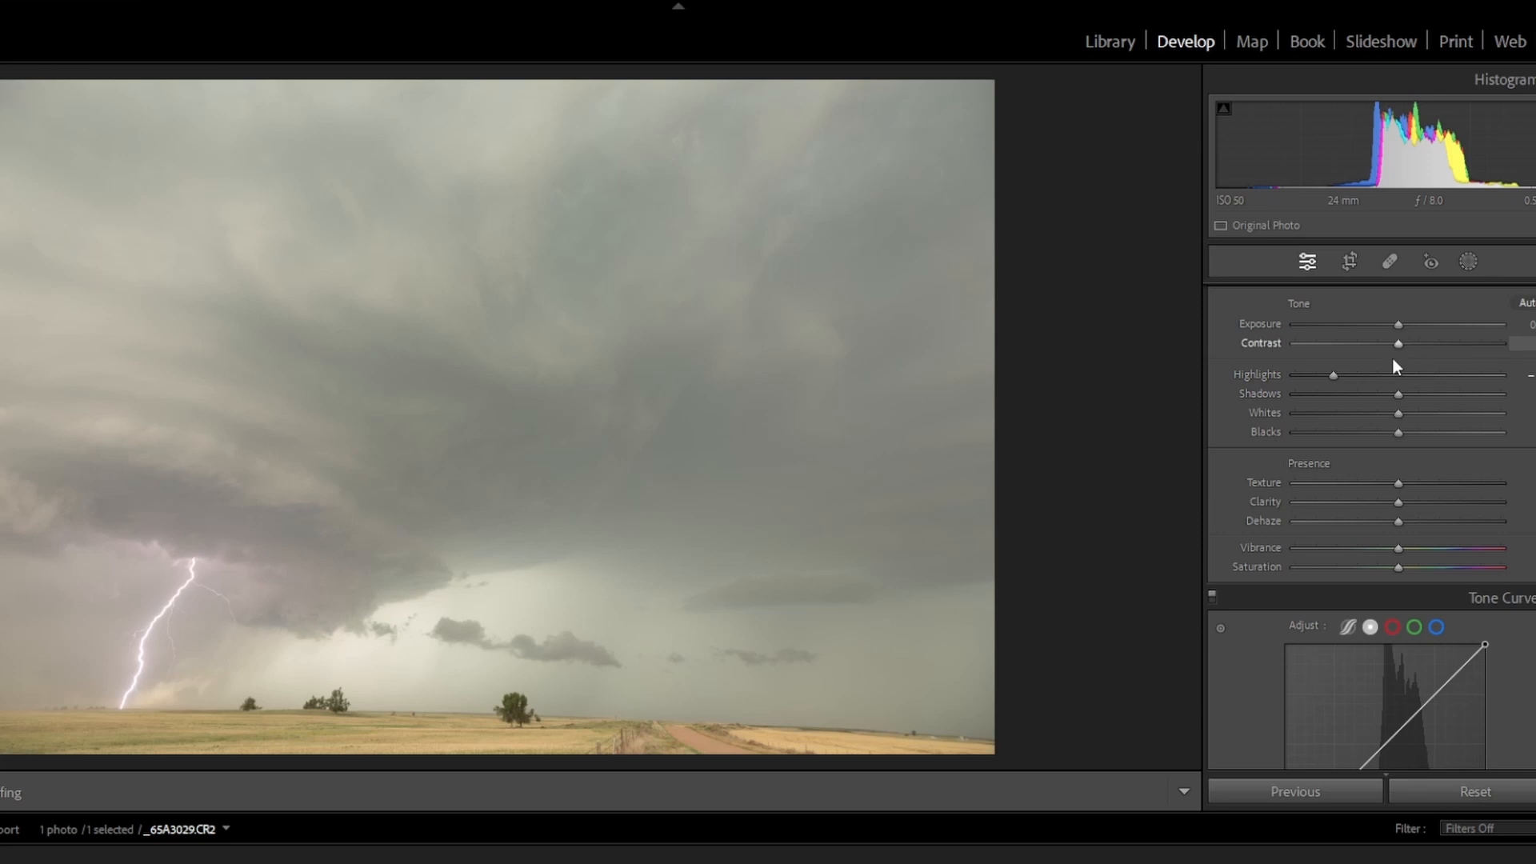
pyautogui.click(516, 712)
pyautogui.click(513, 712)
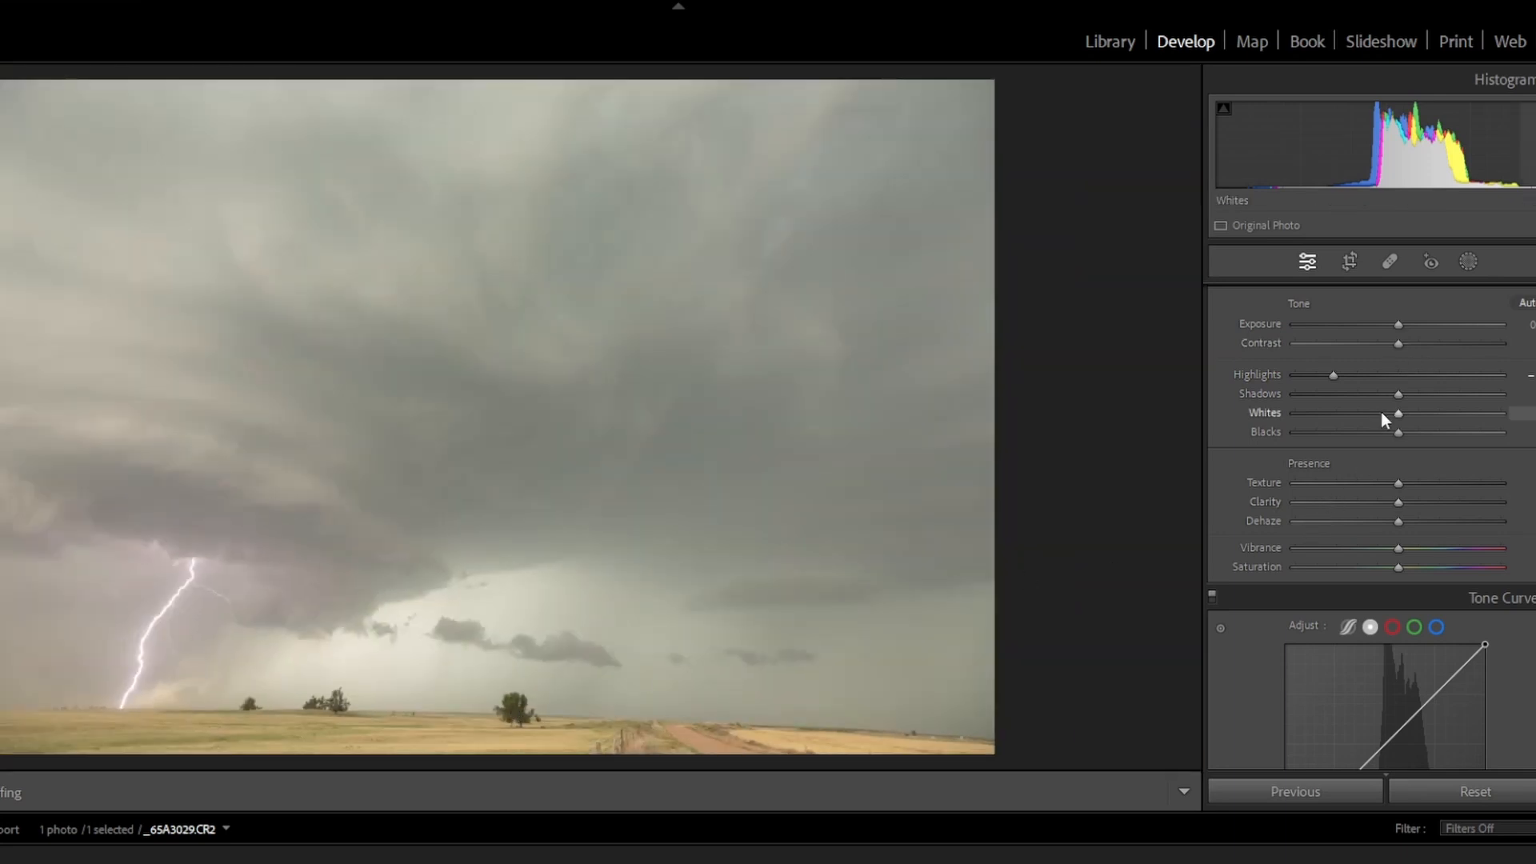
pyautogui.moveTo(1400, 396)
pyautogui.mouseDown()
pyautogui.moveTo(1291, 396)
pyautogui.moveTo(1390, 402)
pyautogui.mouseUp()
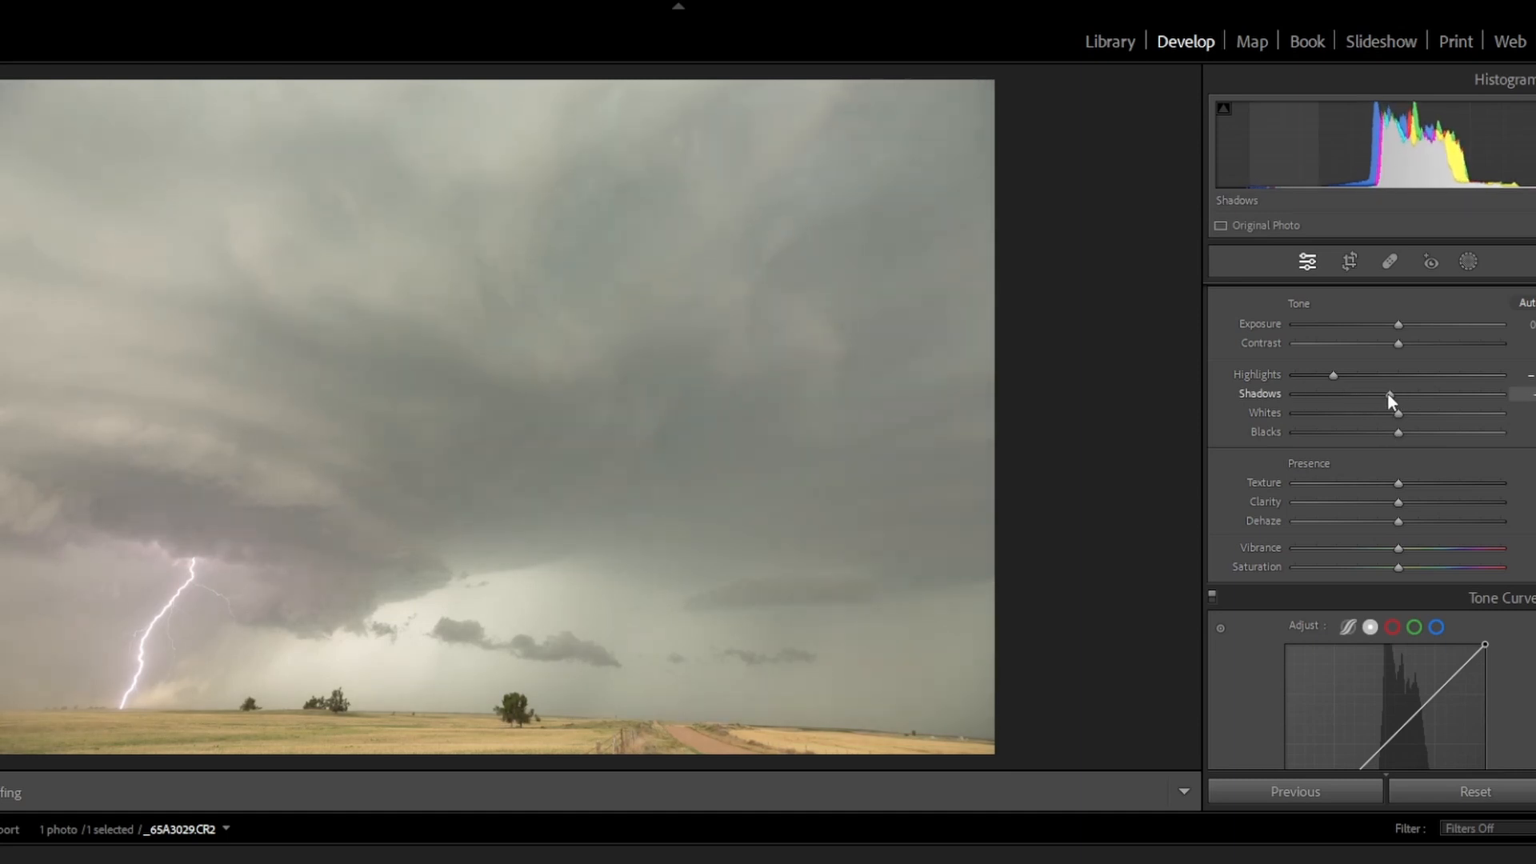
pyautogui.doubleClick(1261, 395)
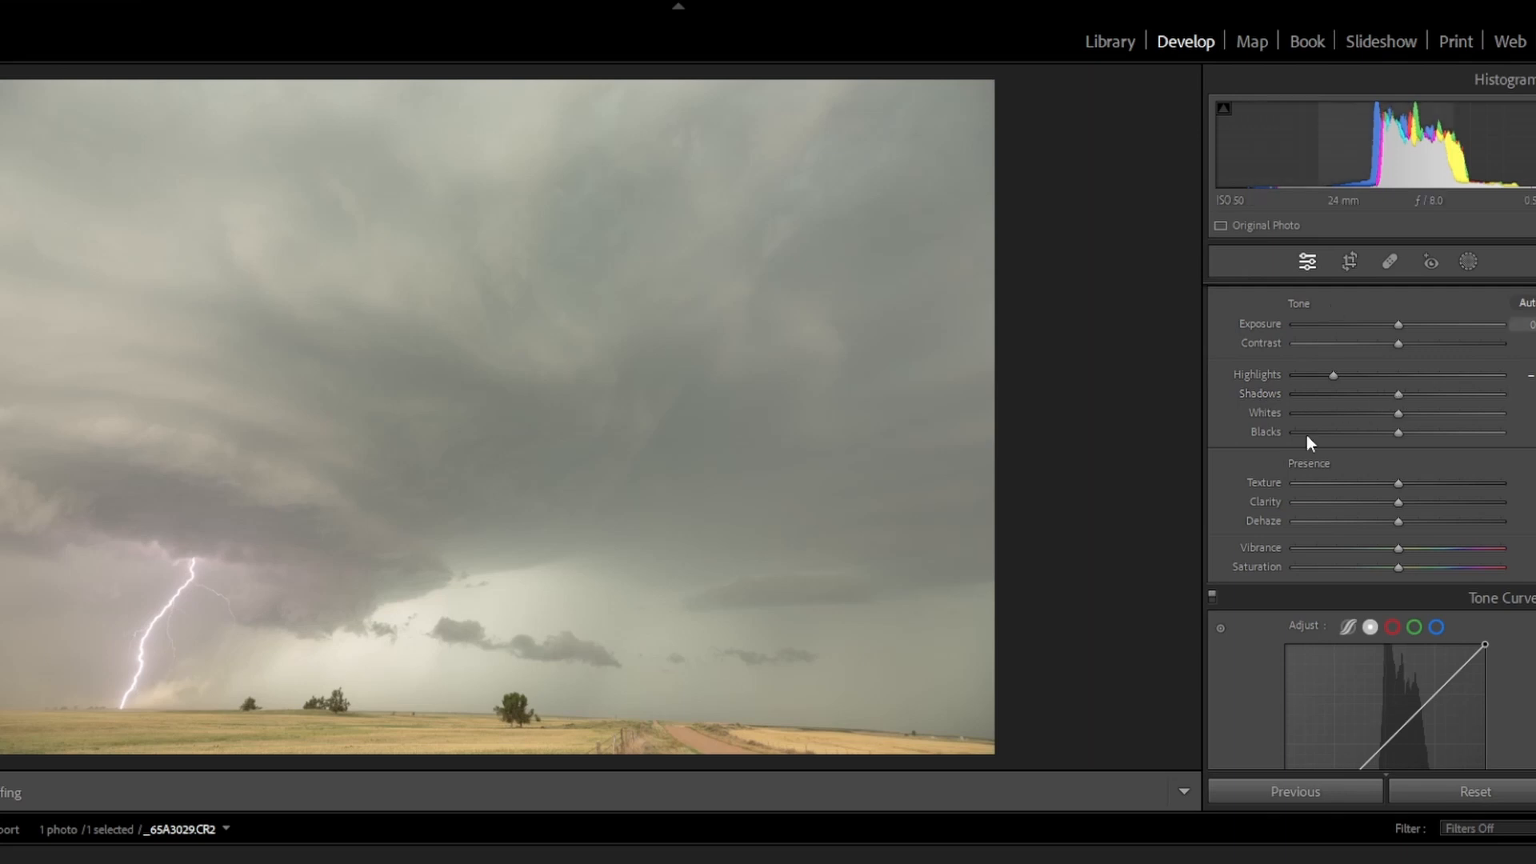
# Slightly lower the photo's overall exposure and add a little contrast.
pyautogui.moveTo(1399, 319); pyautogui.dragTo(1392, 325)
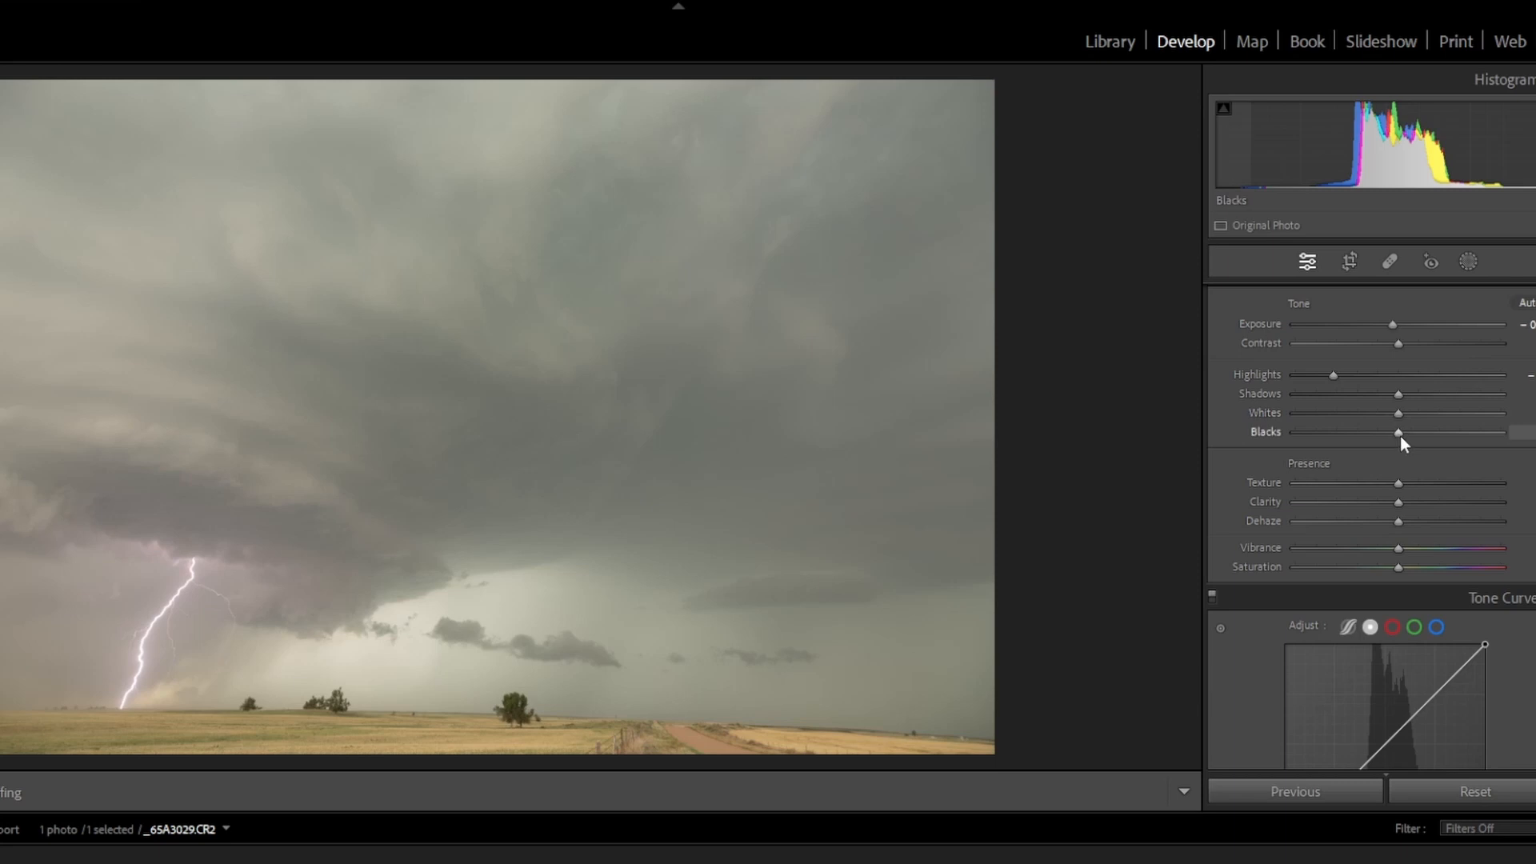
pyautogui.moveTo(1400, 435); pyautogui.dragTo(1375, 433)
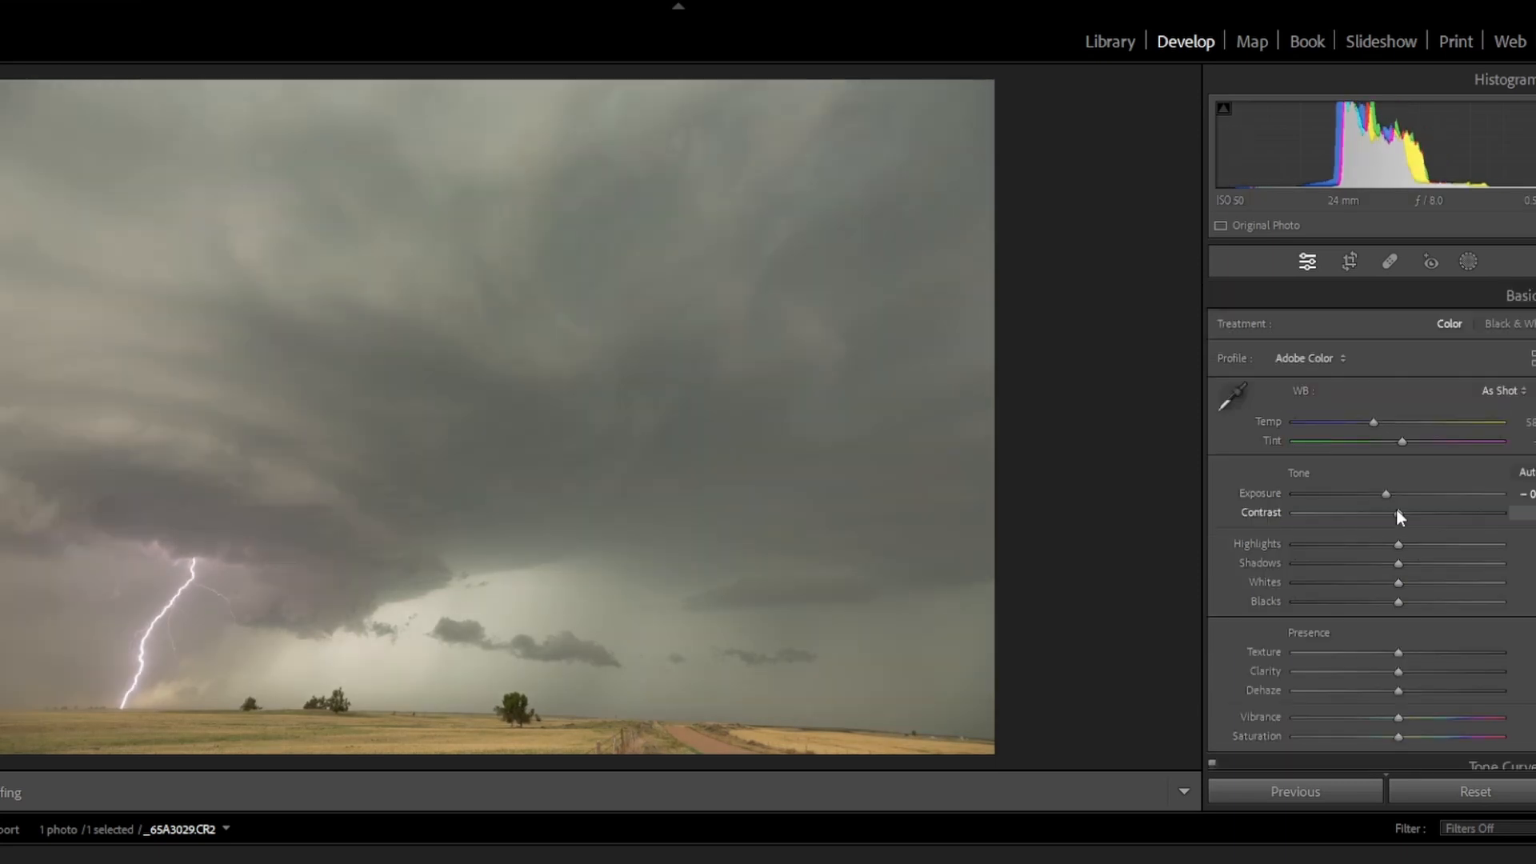
pyautogui.moveTo(1397, 512); pyautogui.dragTo(1412, 512)
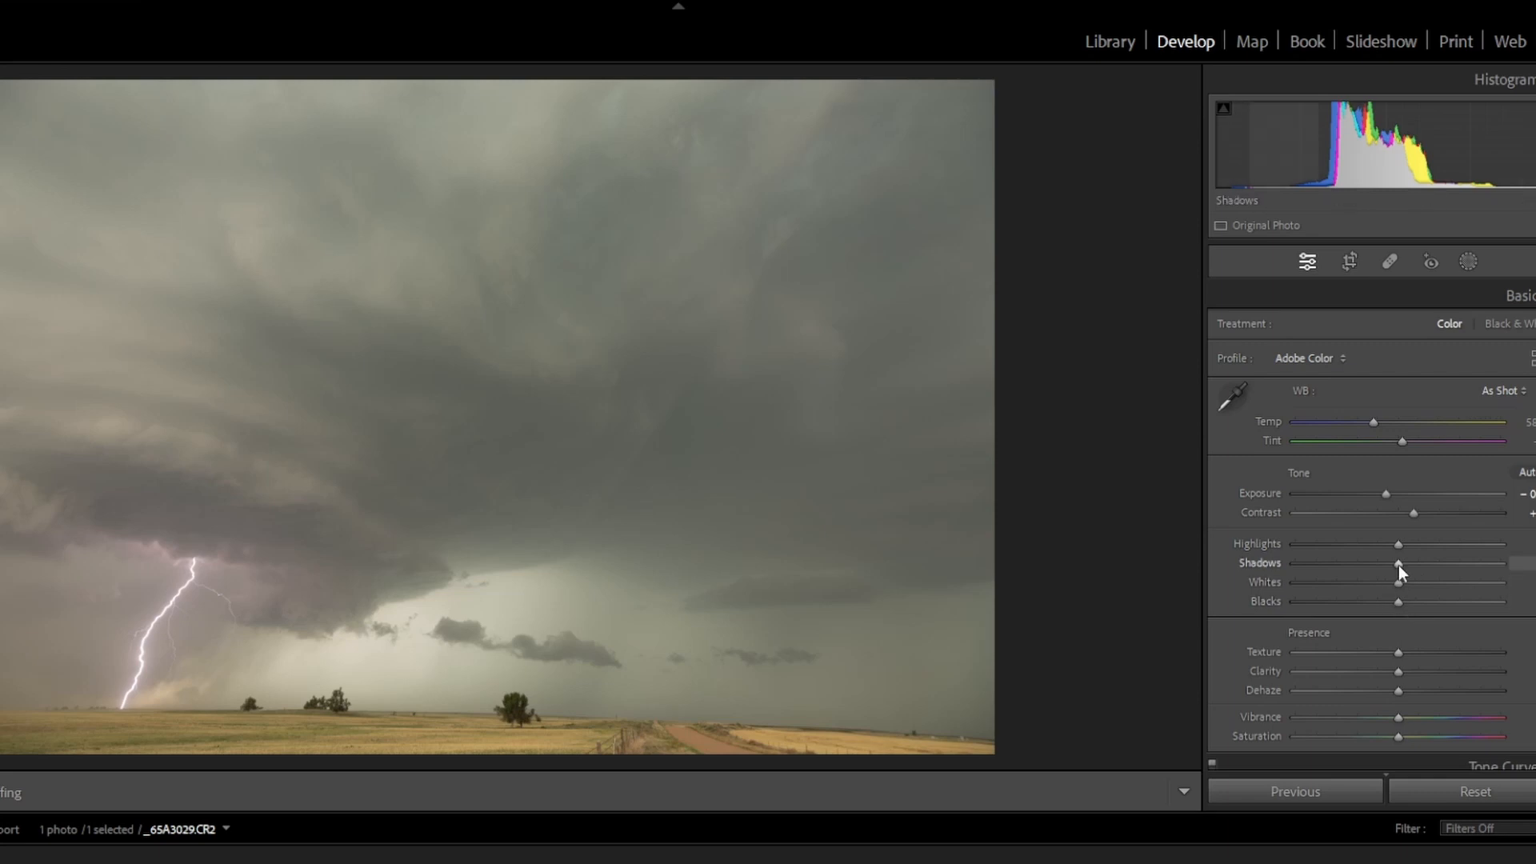
# Moderately lower the photo's shadows, checking that the lone tree on the horizon keeps its detail.
pyautogui.moveTo(1390, 562)
pyautogui.mouseDown()
pyautogui.moveTo(1213, 571)
pyautogui.moveTo(1406, 564)
pyautogui.moveTo(1389, 565)
pyautogui.mouseUp()
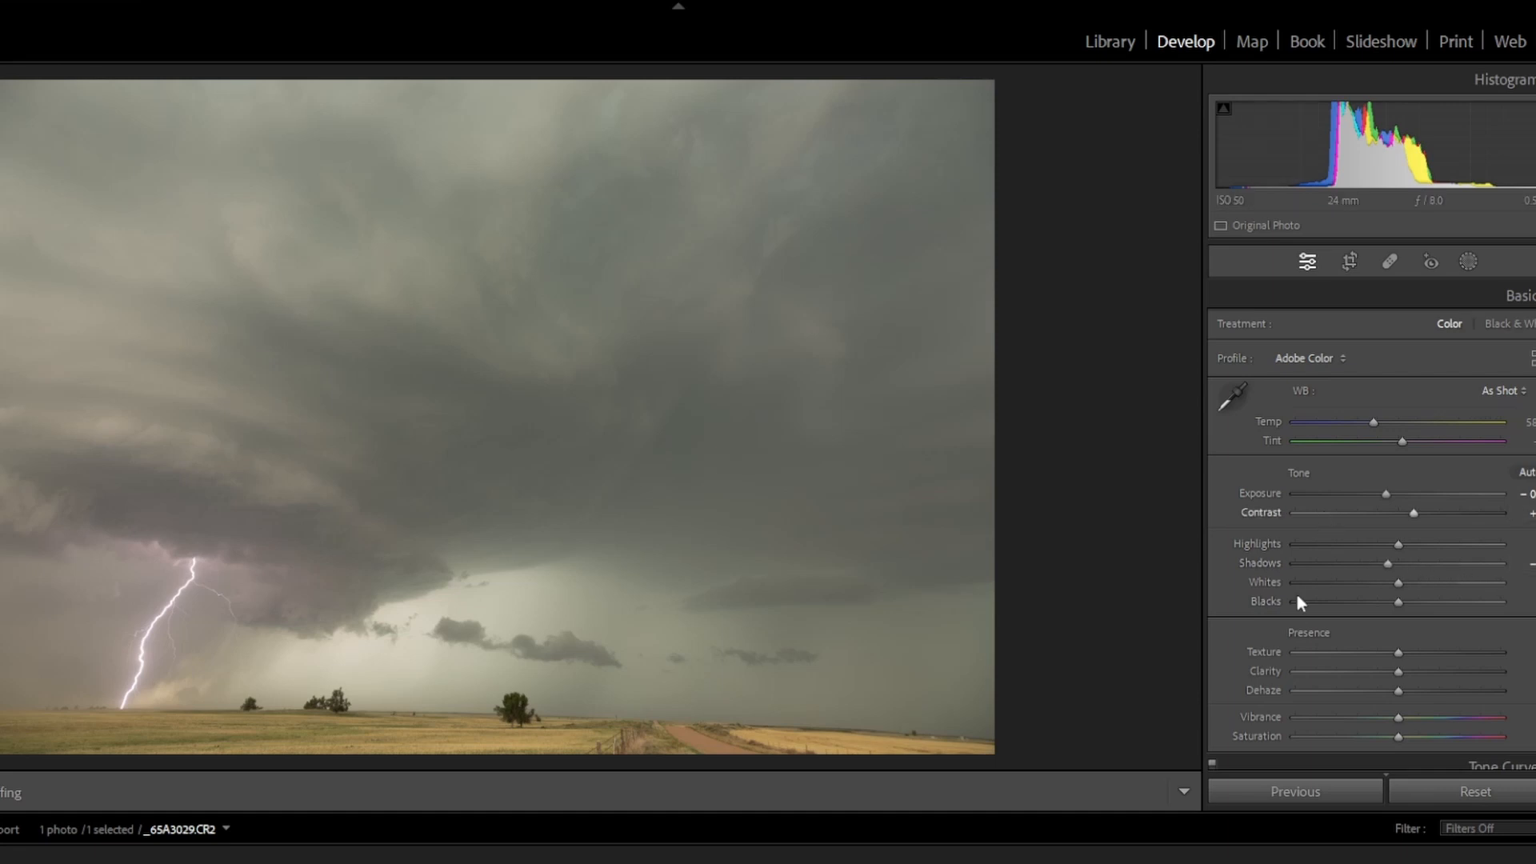
pyautogui.click(514, 709)
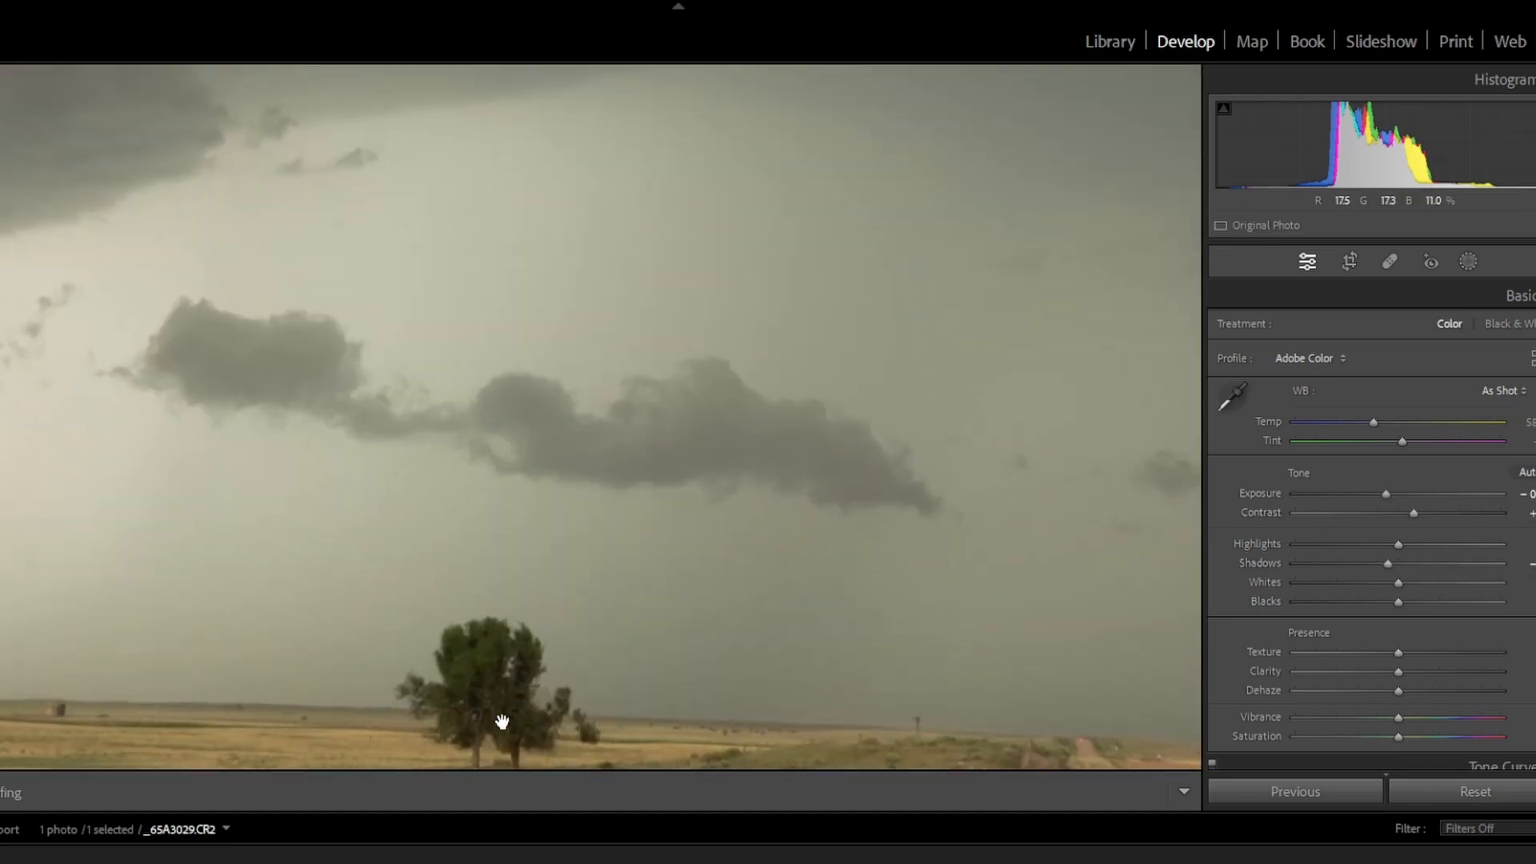
pyautogui.moveTo(498, 724); pyautogui.dragTo(522, 613)
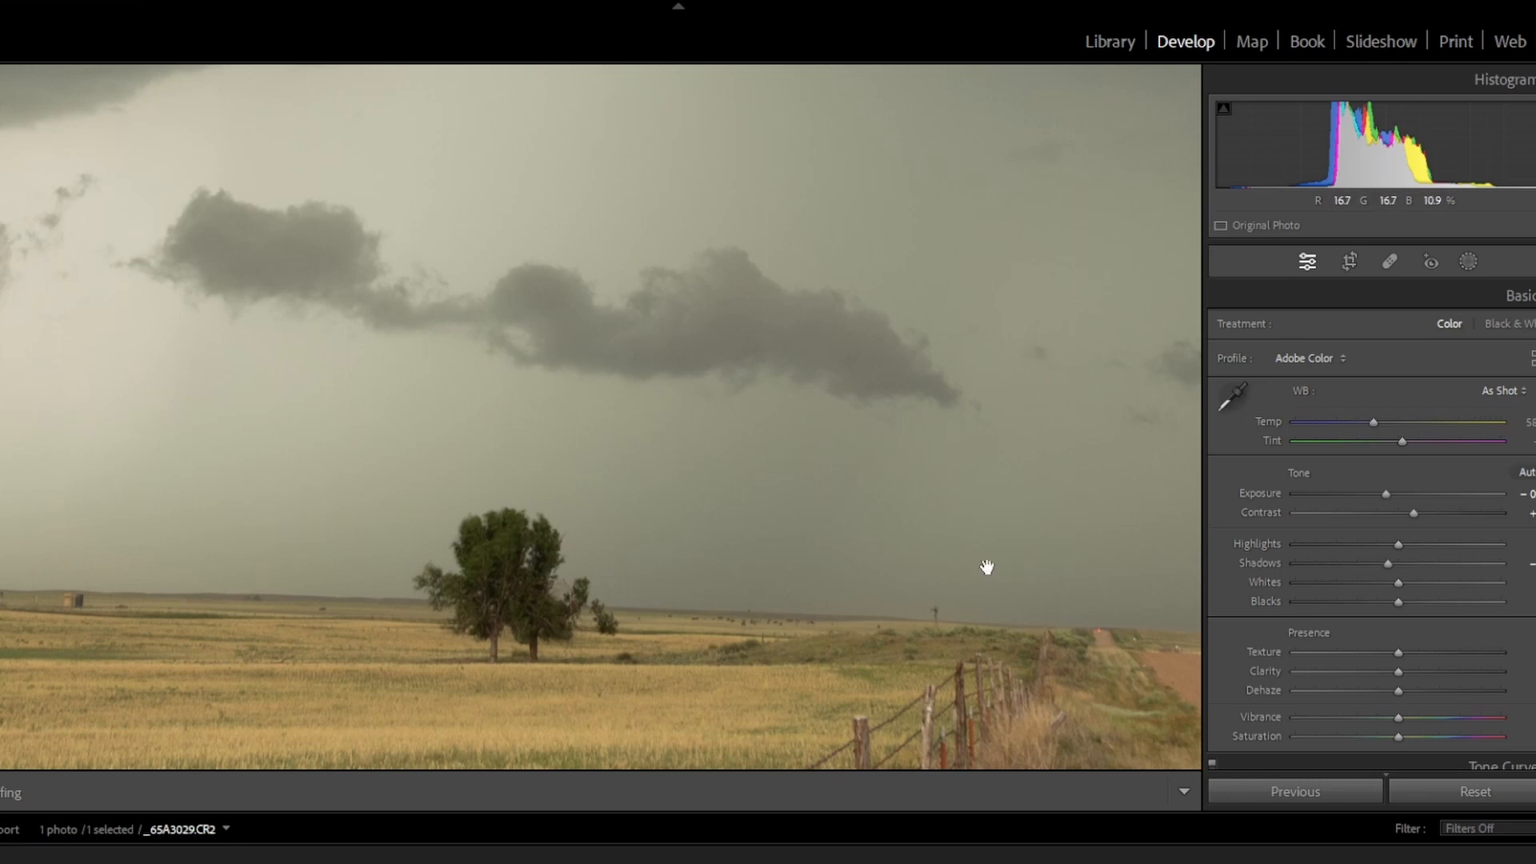
pyautogui.moveTo(1386, 563); pyautogui.dragTo(1378, 563)
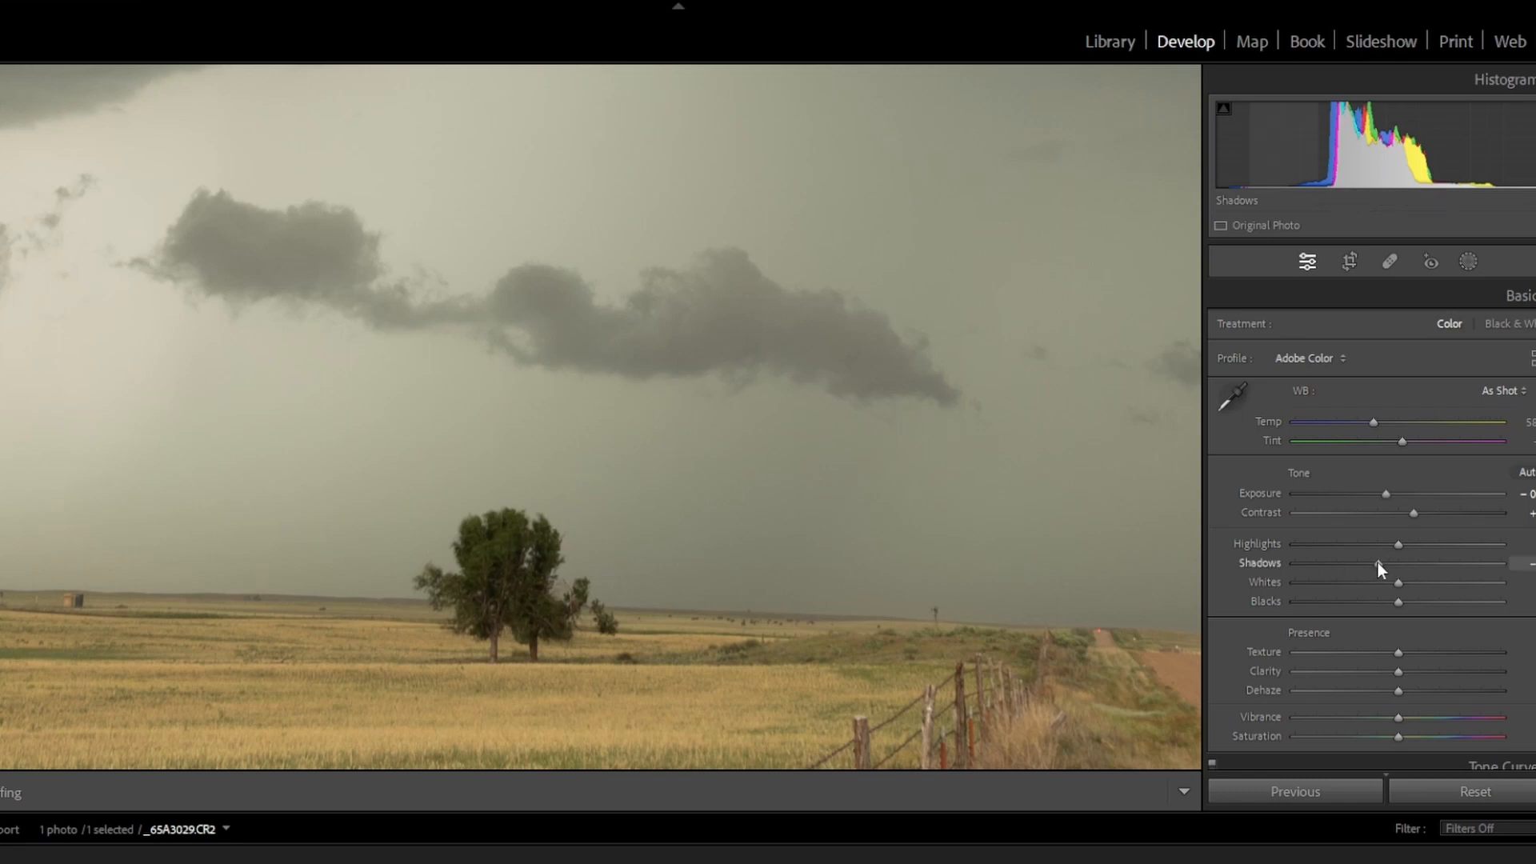
pyautogui.click(497, 593)
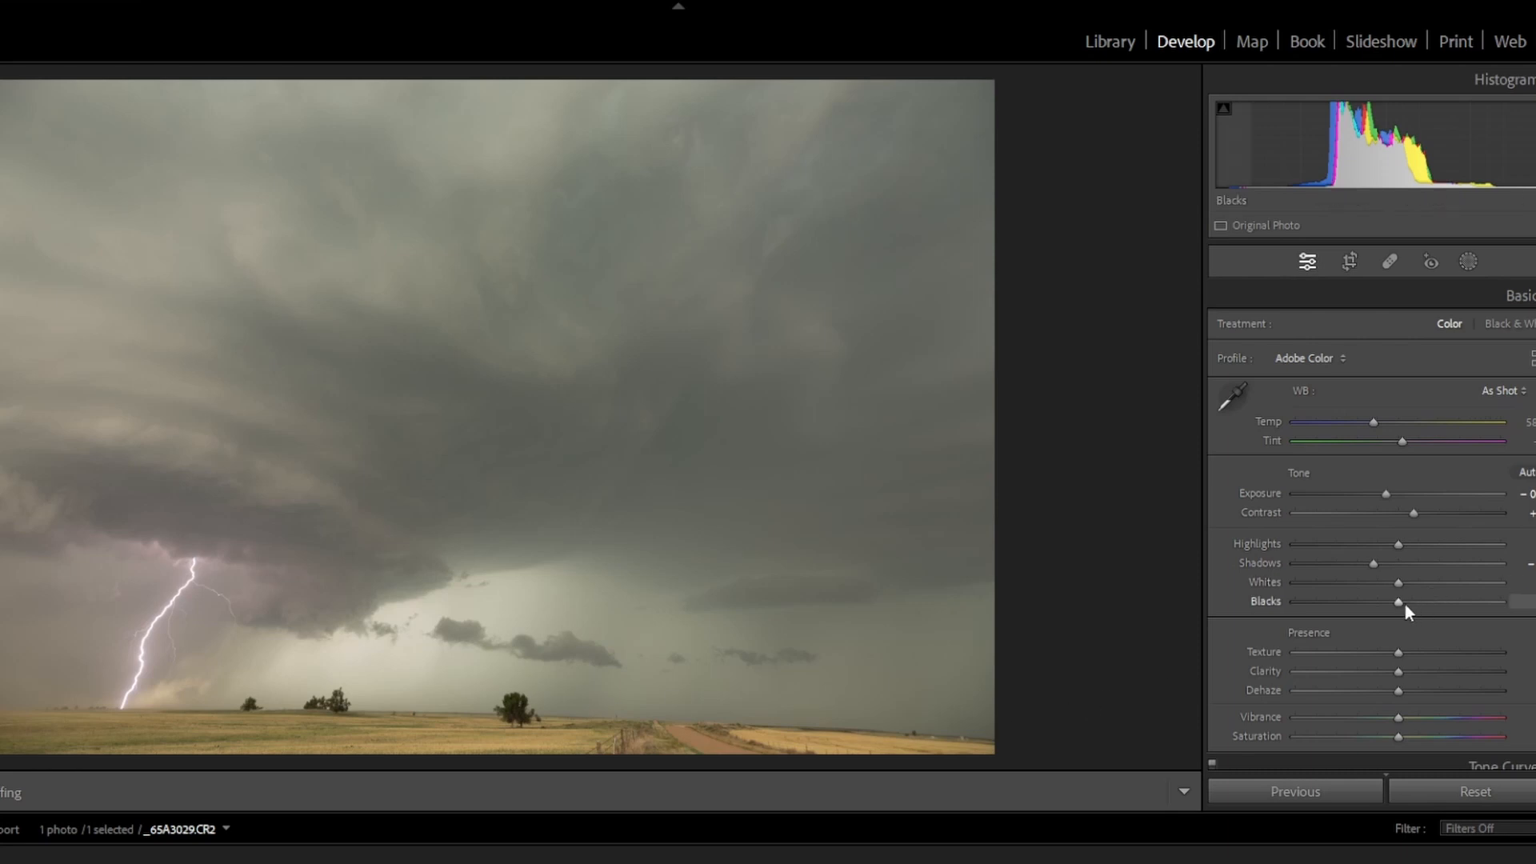
# Try lowering the blacks to about half strength, inspect the lone tree up close, and reset the blacks.
pyautogui.moveTo(1397, 599); pyautogui.dragTo(1343, 599)
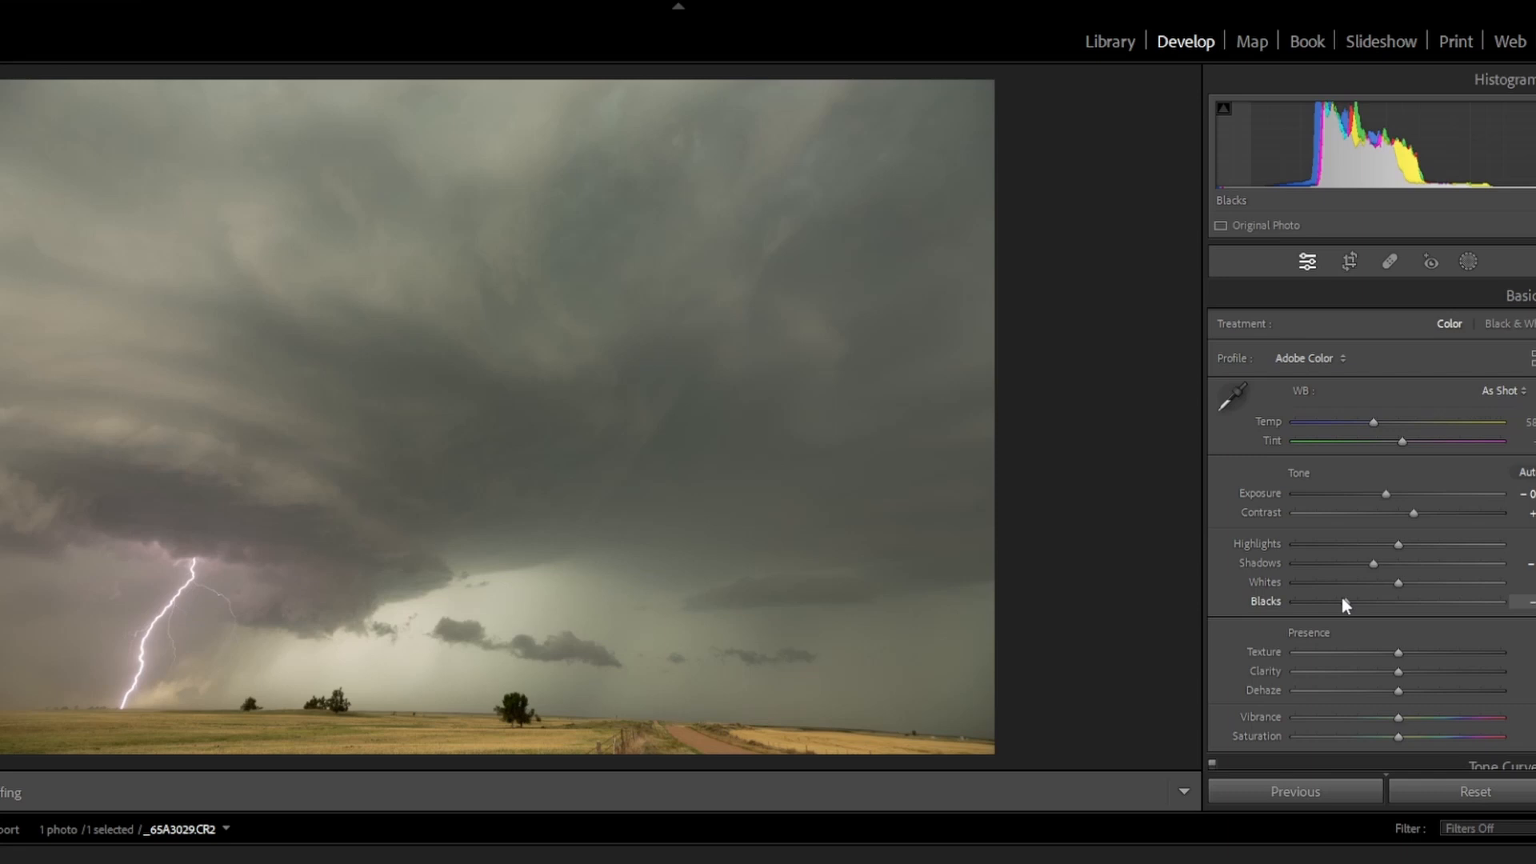
pyautogui.click(513, 710)
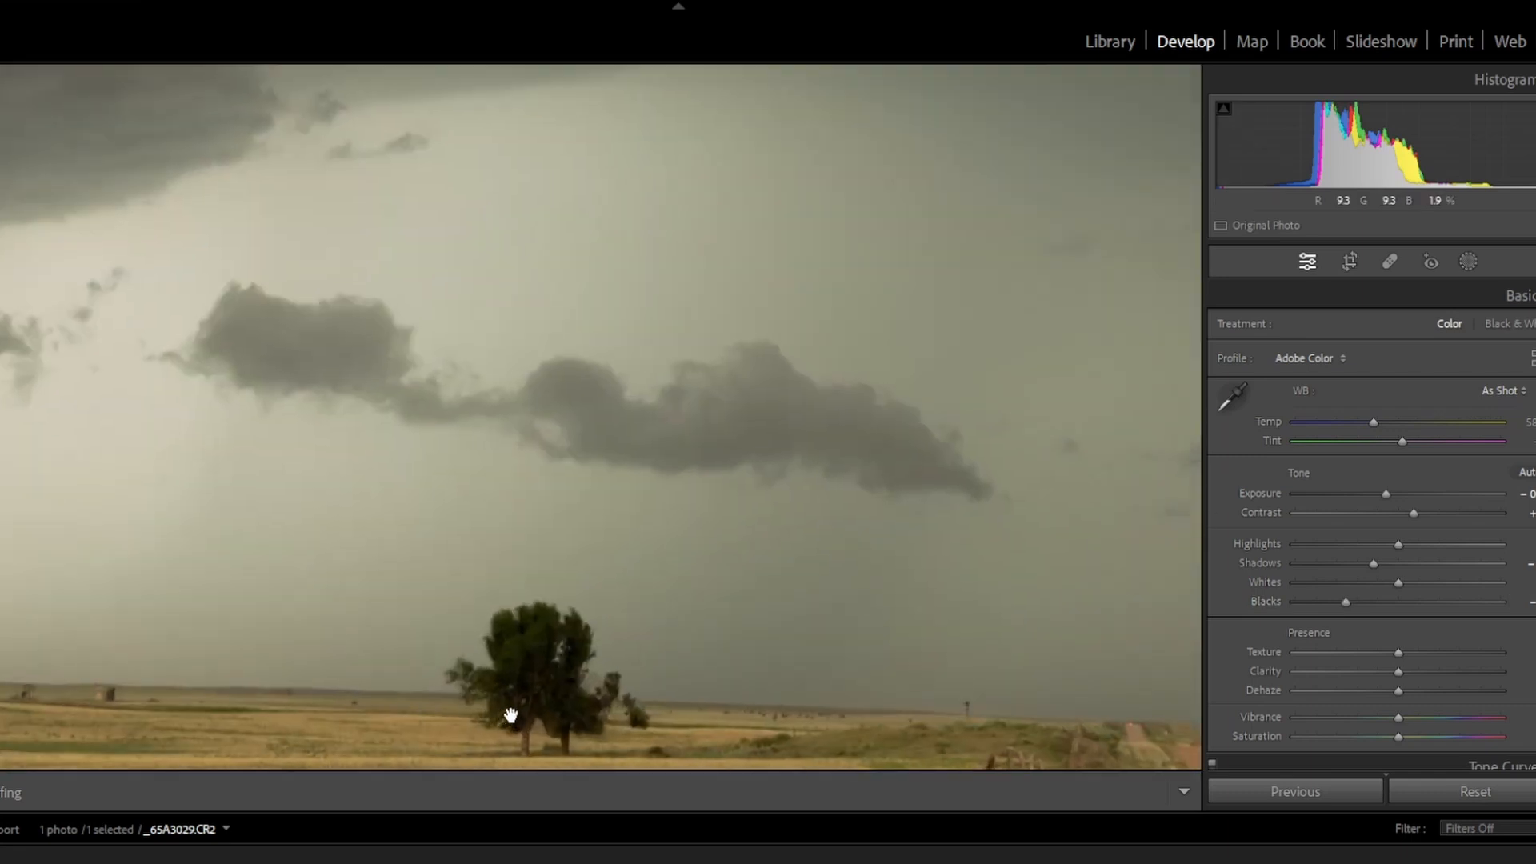
pyautogui.doubleClick(1262, 601)
pyautogui.click(565, 618)
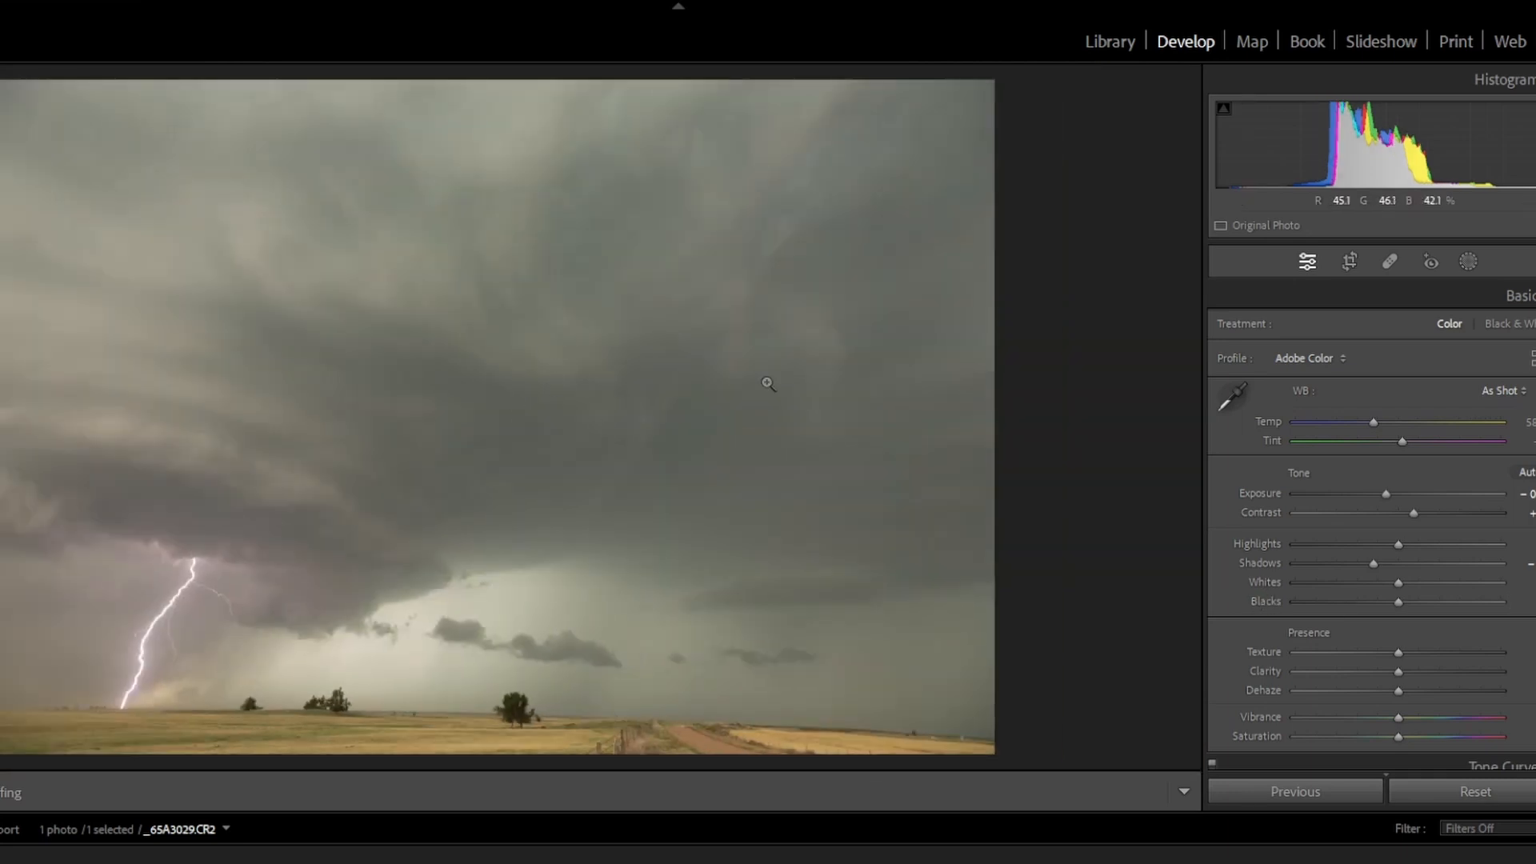
# Create a wide radial gradient mask over the field and horizon, and invert it to target the upper storm clouds.
pyautogui.click(1467, 260)
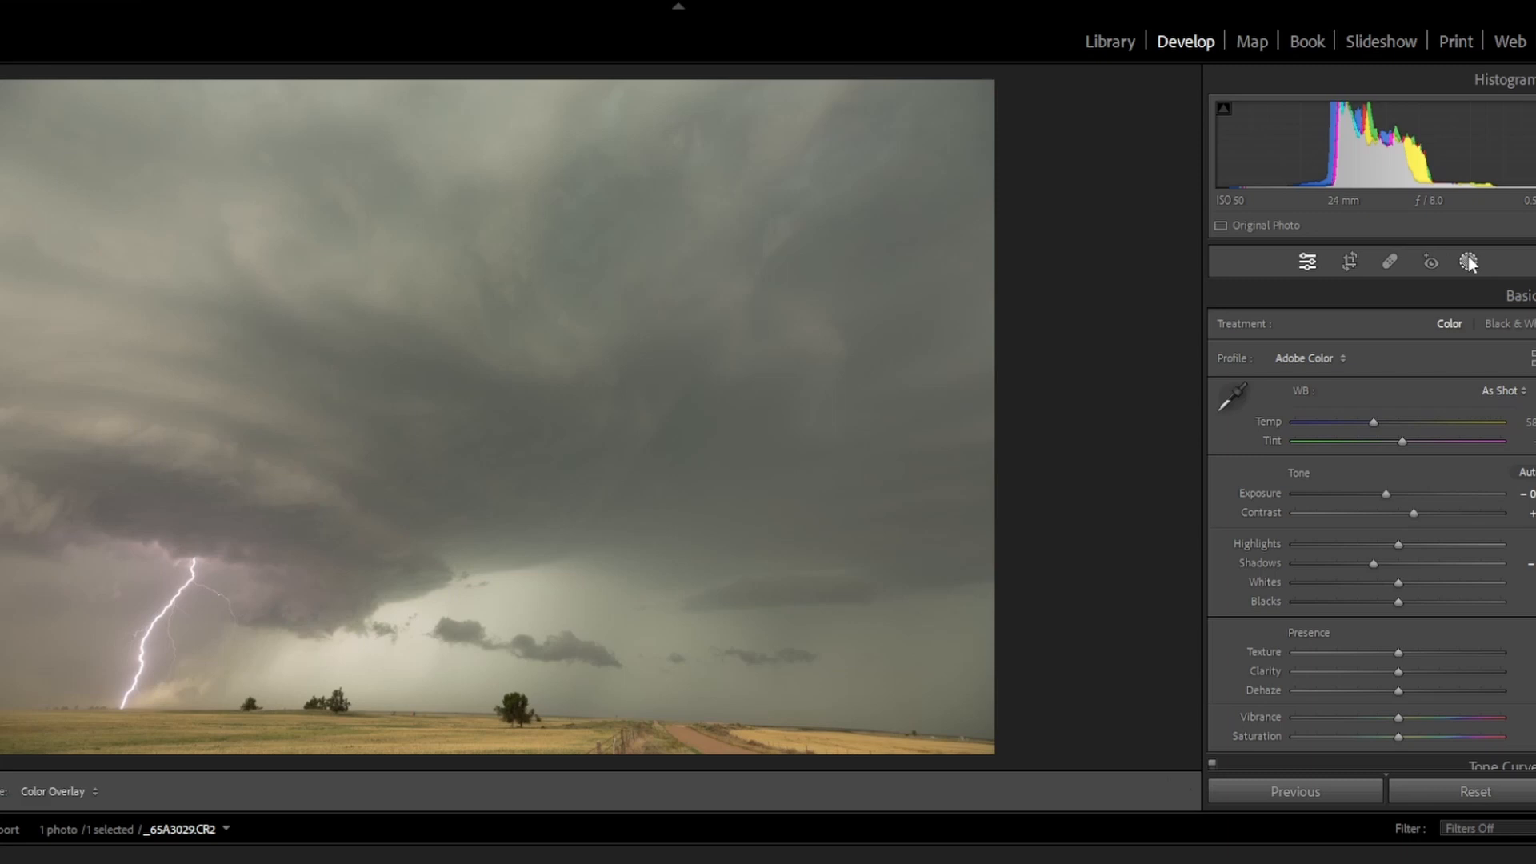
pyautogui.click(1235, 489)
pyautogui.moveTo(393, 673); pyautogui.dragTo(1152, 828)
pyautogui.moveTo(754, 676); pyautogui.dragTo(809, 717)
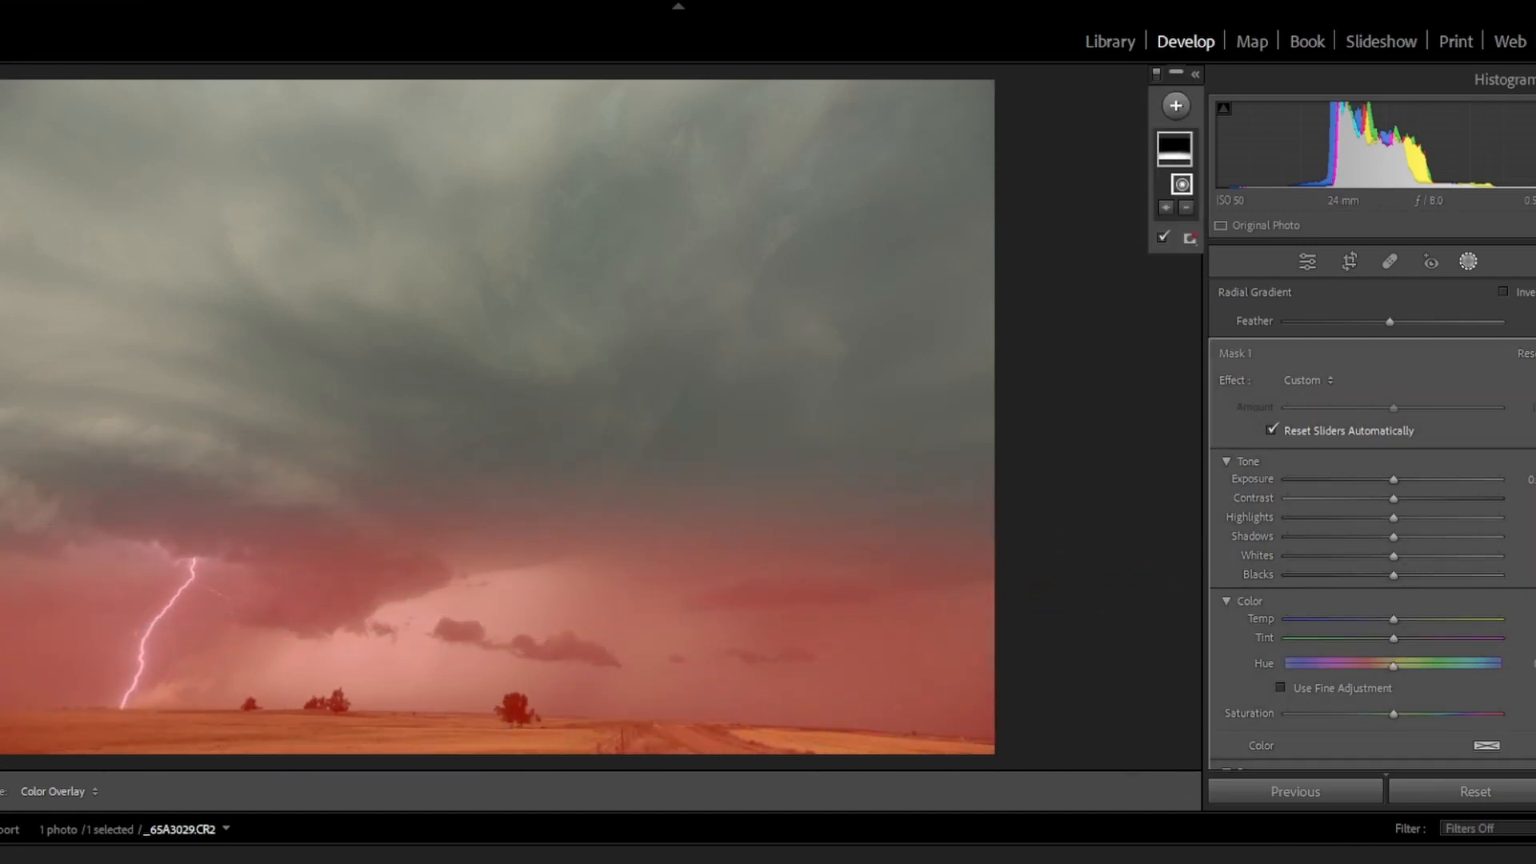
pyautogui.click(1503, 292)
# Lower the blacks and slightly increase Dehaze within the inverted sky mask, and finish masking.
pyautogui.moveTo(1393, 575); pyautogui.dragTo(1362, 577)
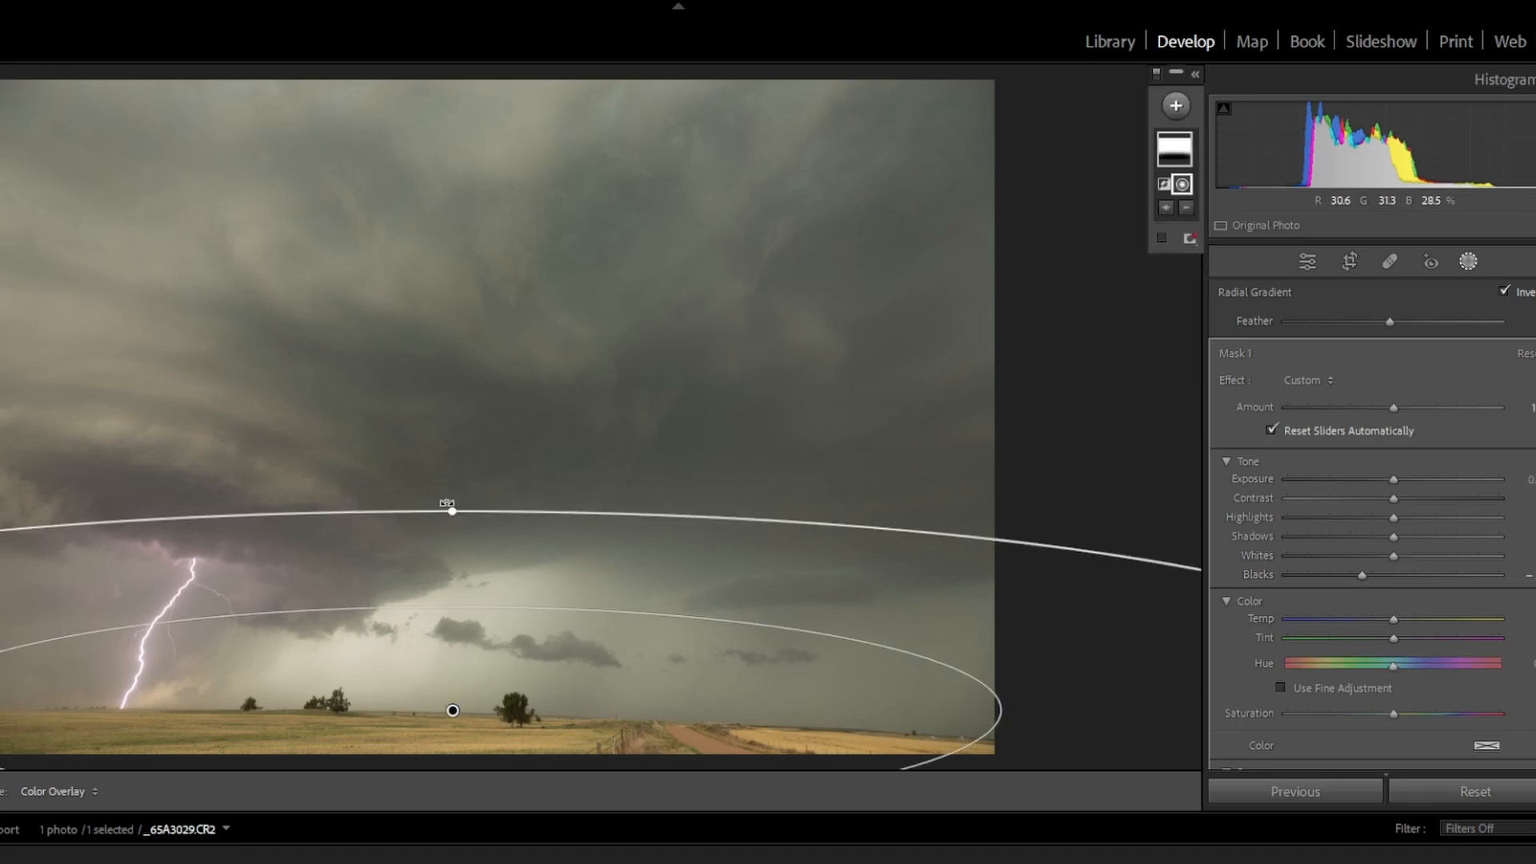
pyautogui.moveTo(463, 560); pyautogui.dragTo(568, 540)
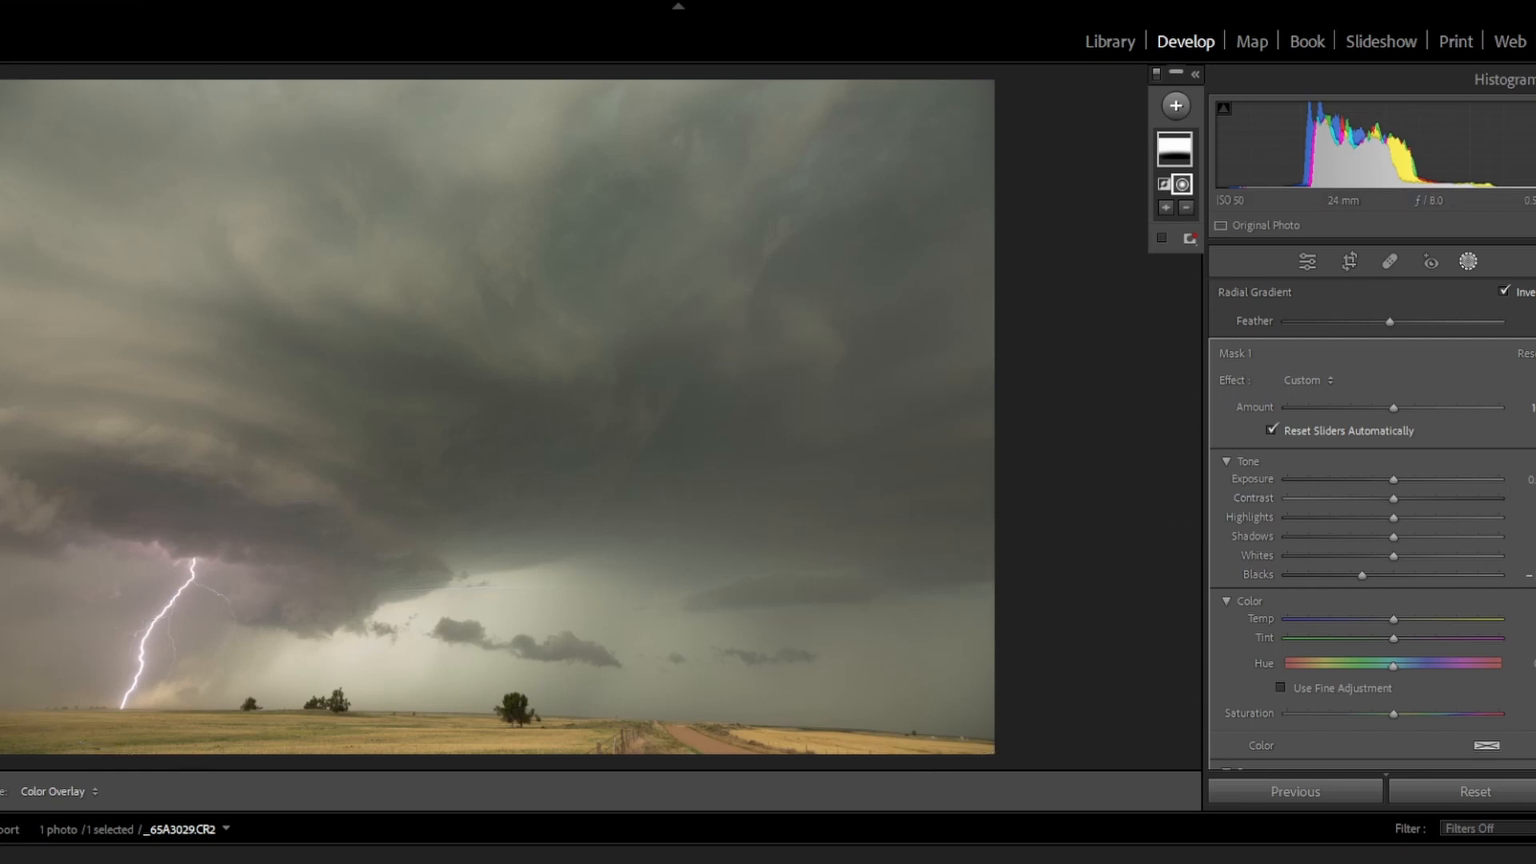
pyautogui.scroll(-5, 1456, 718)
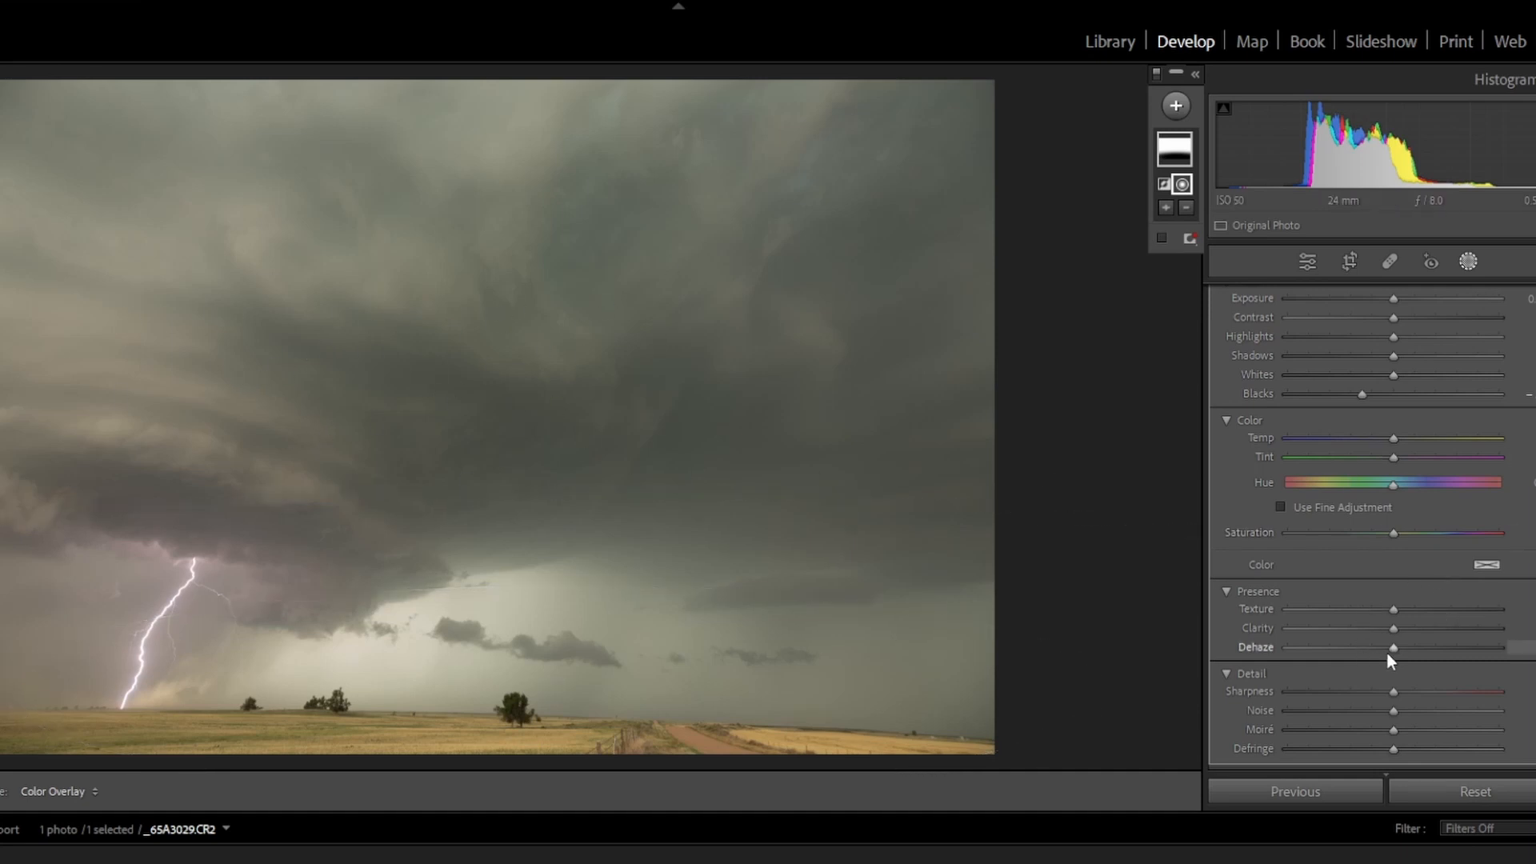
pyautogui.moveTo(1392, 649); pyautogui.dragTo(1403, 649)
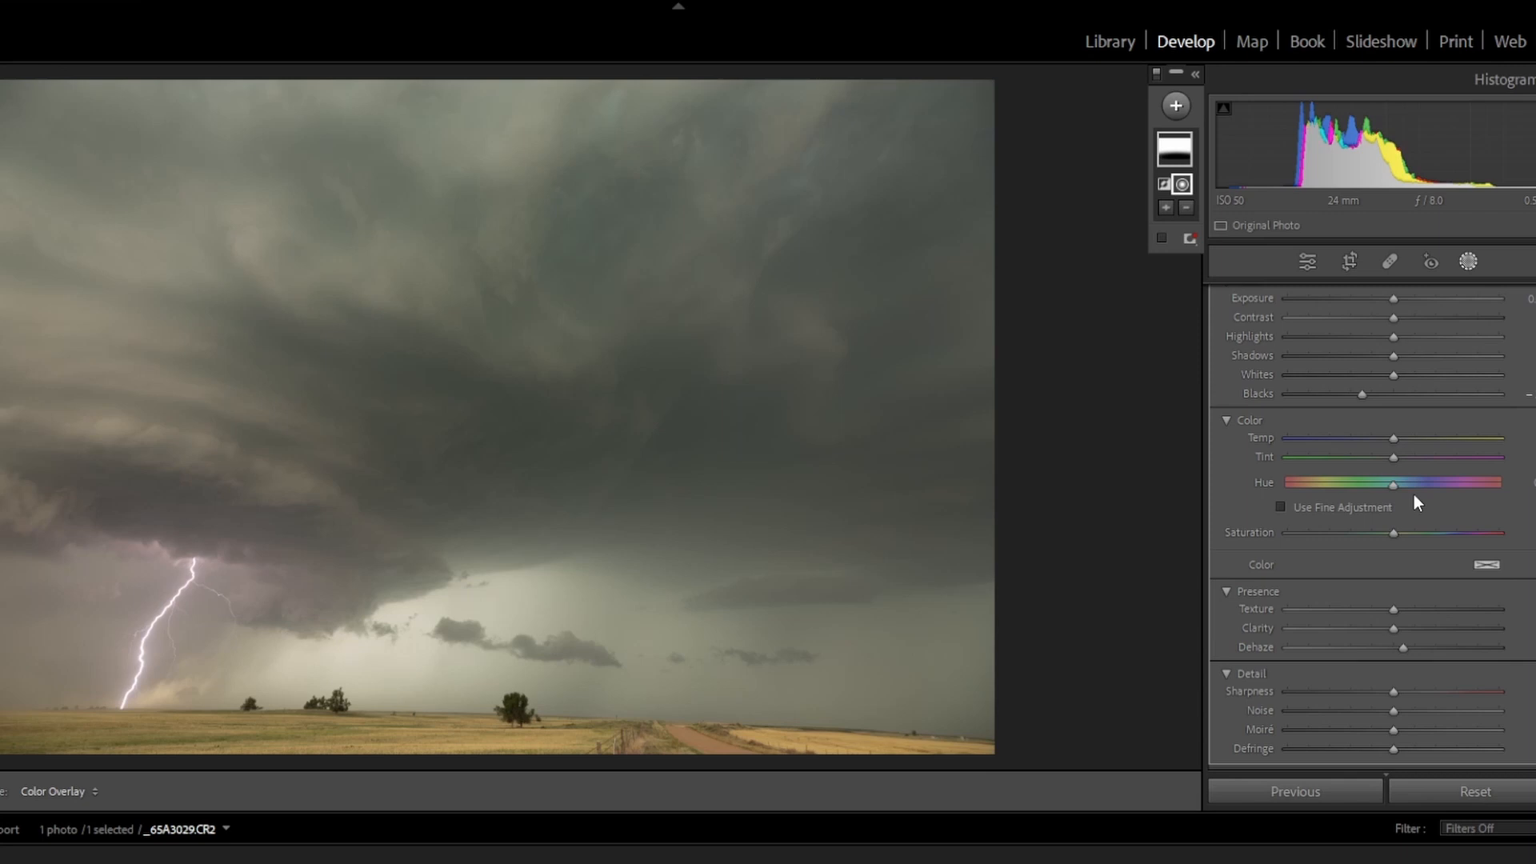
pyautogui.click(553, 689)
pyautogui.click(1469, 262)
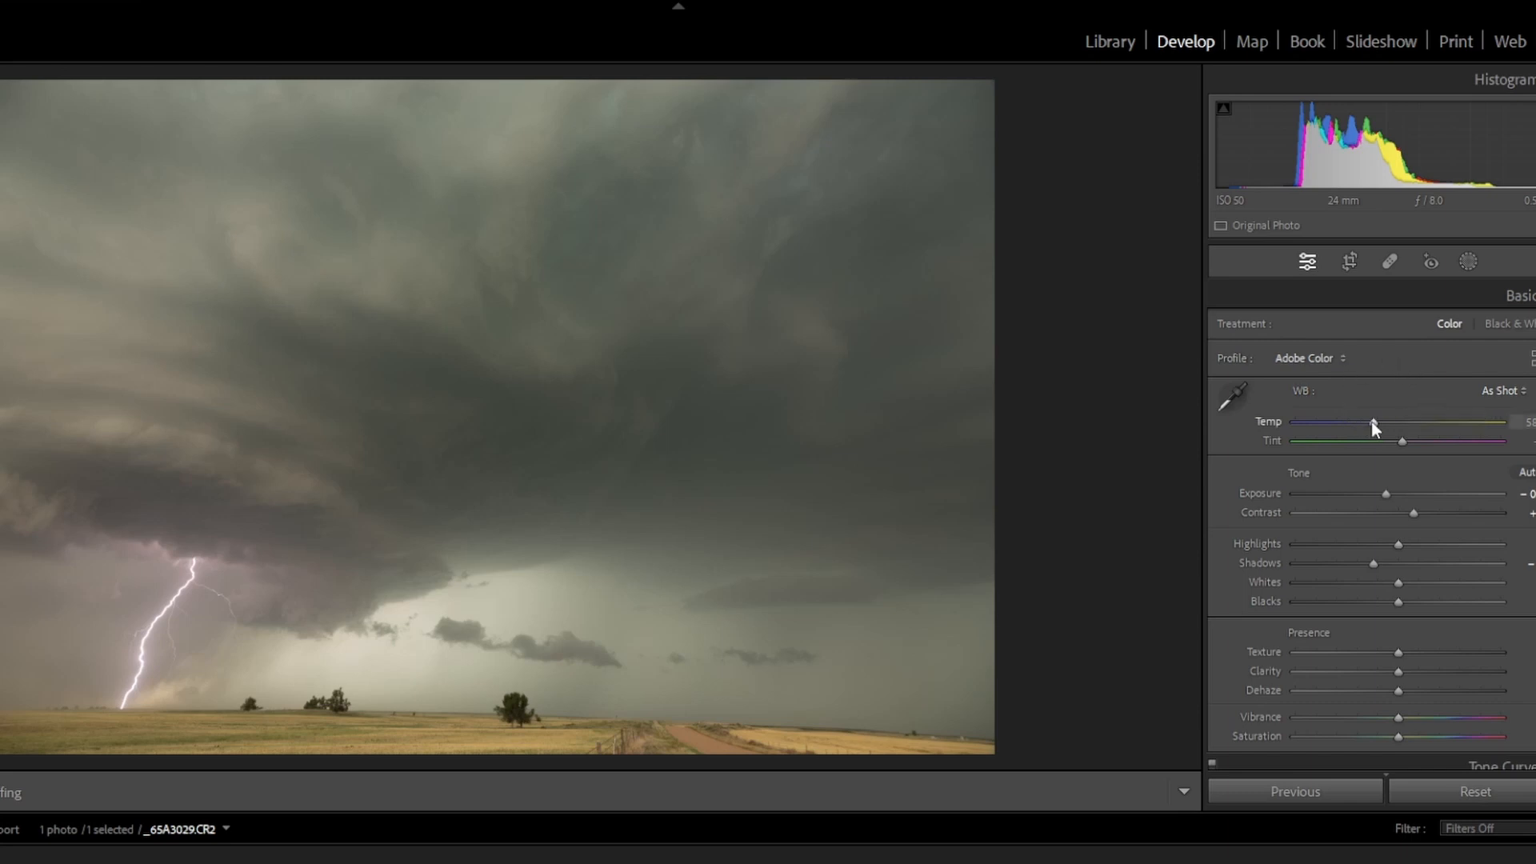
# Cool the photo's white balance temperature slightly, and check the tree and wheat field up close.
pyautogui.moveTo(1373, 421); pyautogui.dragTo(1372, 422)
pyautogui.moveTo(1372, 422); pyautogui.dragTo(1369, 422)
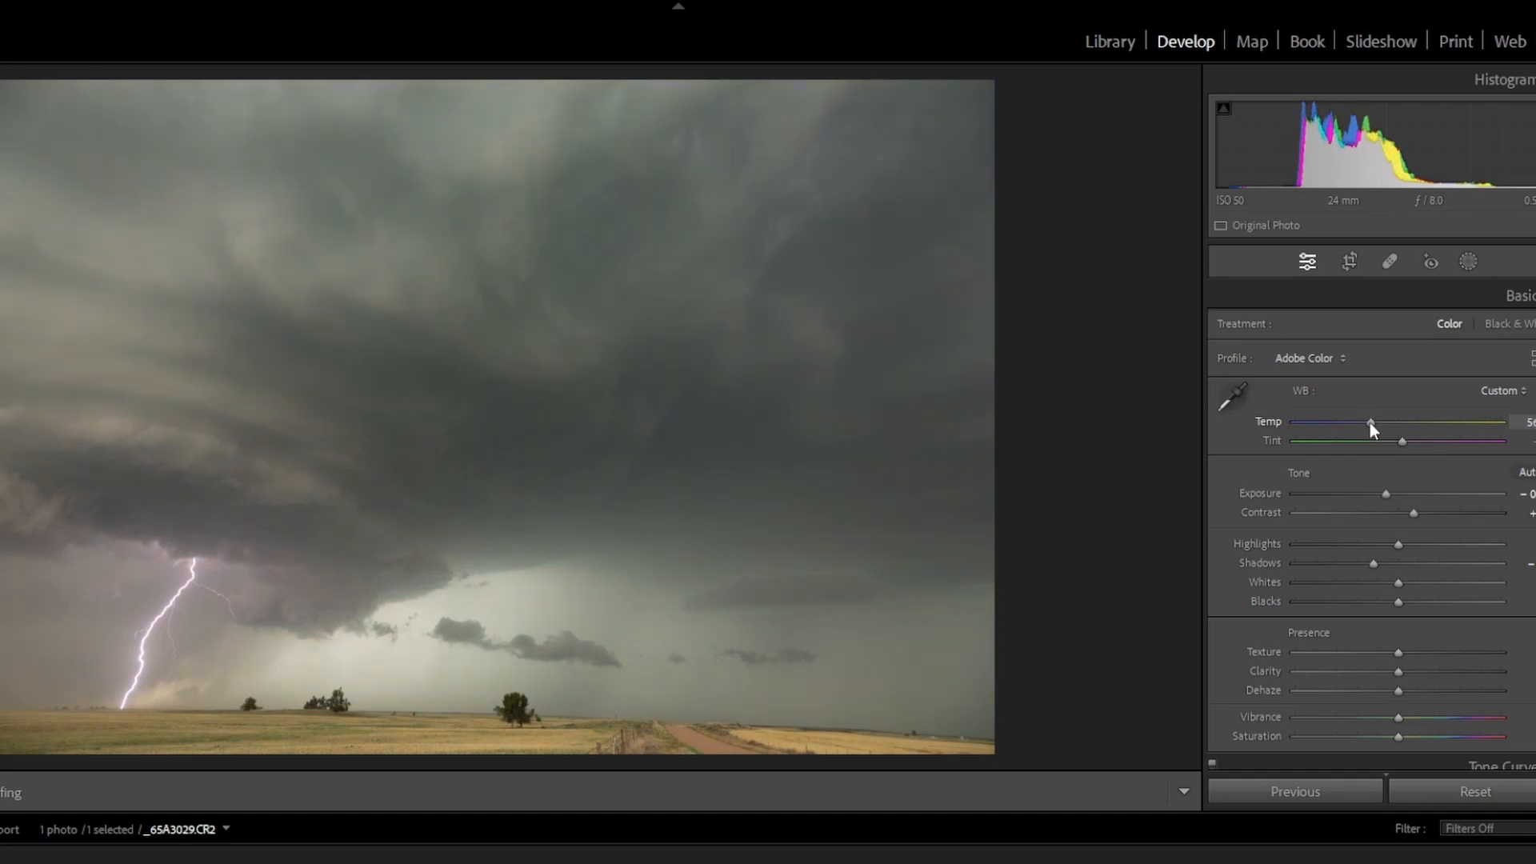
pyautogui.doubleClick(1273, 418)
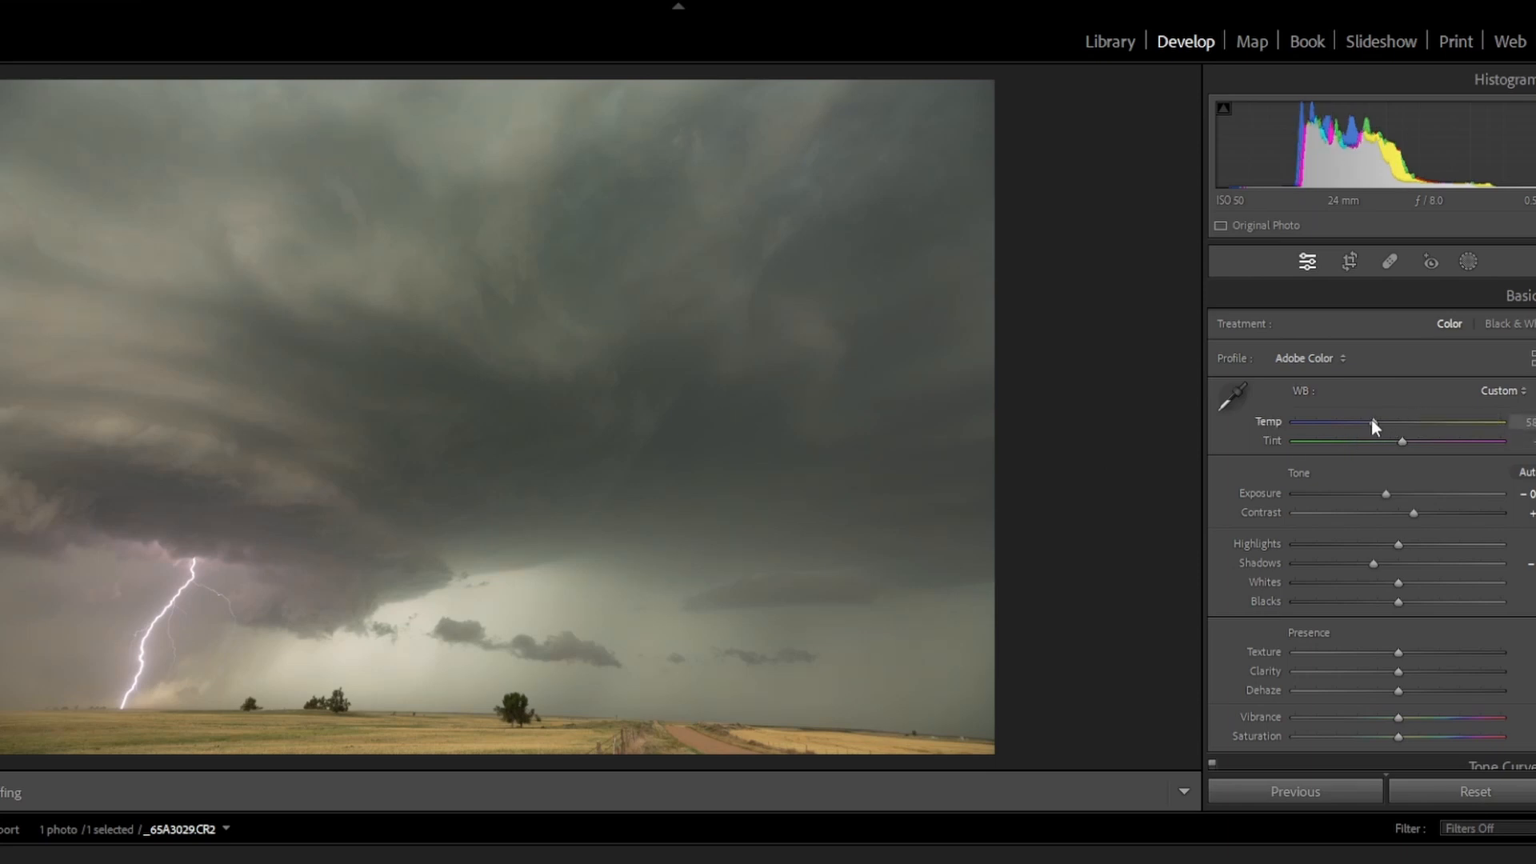
pyautogui.moveTo(1372, 422); pyautogui.dragTo(1369, 422)
pyautogui.click(509, 710)
pyautogui.moveTo(560, 724); pyautogui.dragTo(528, 448)
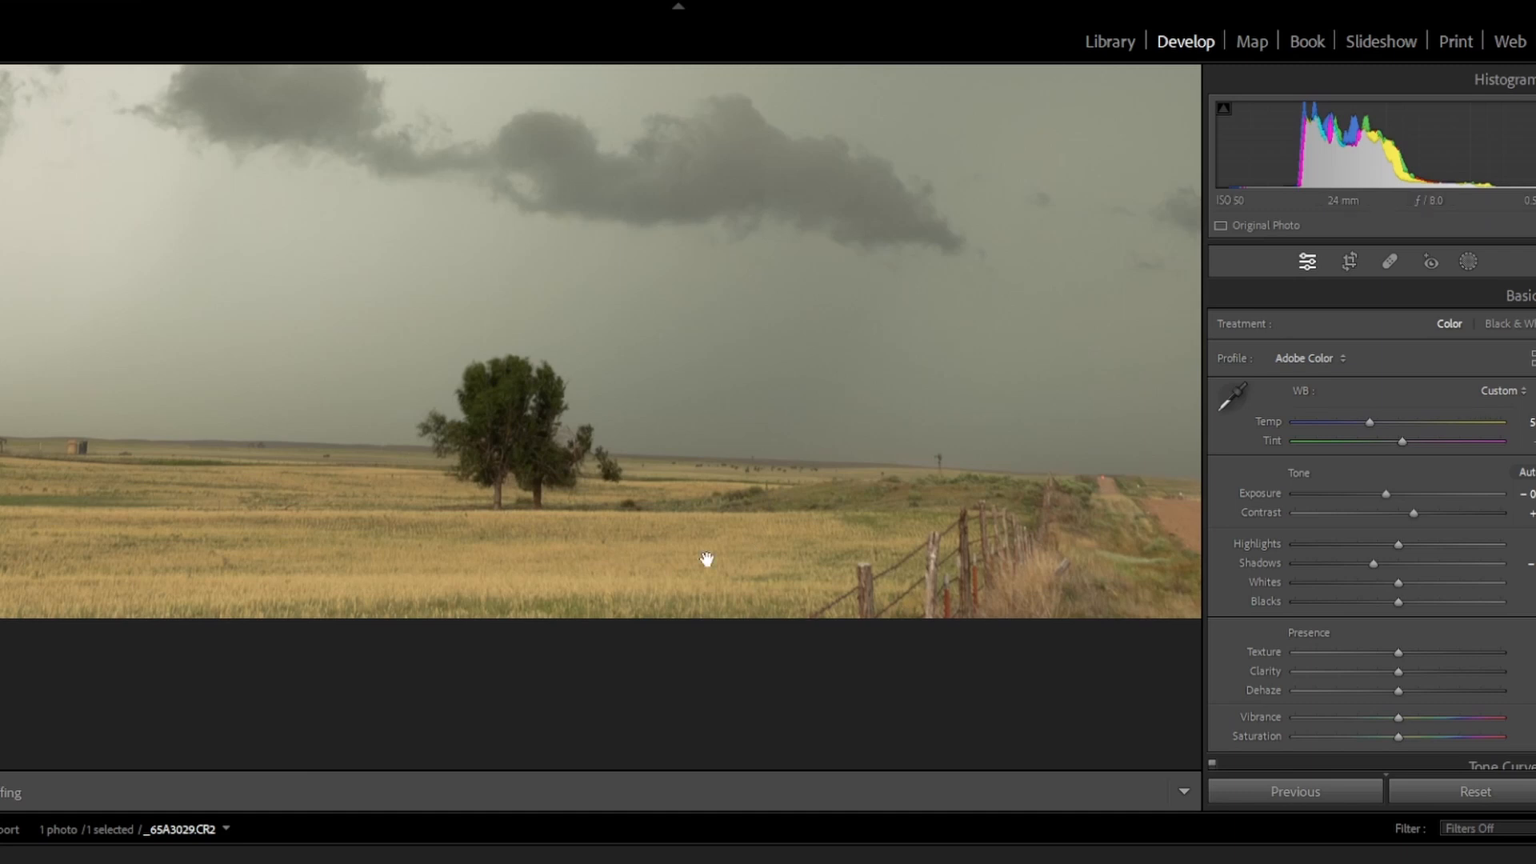
pyautogui.click(514, 434)
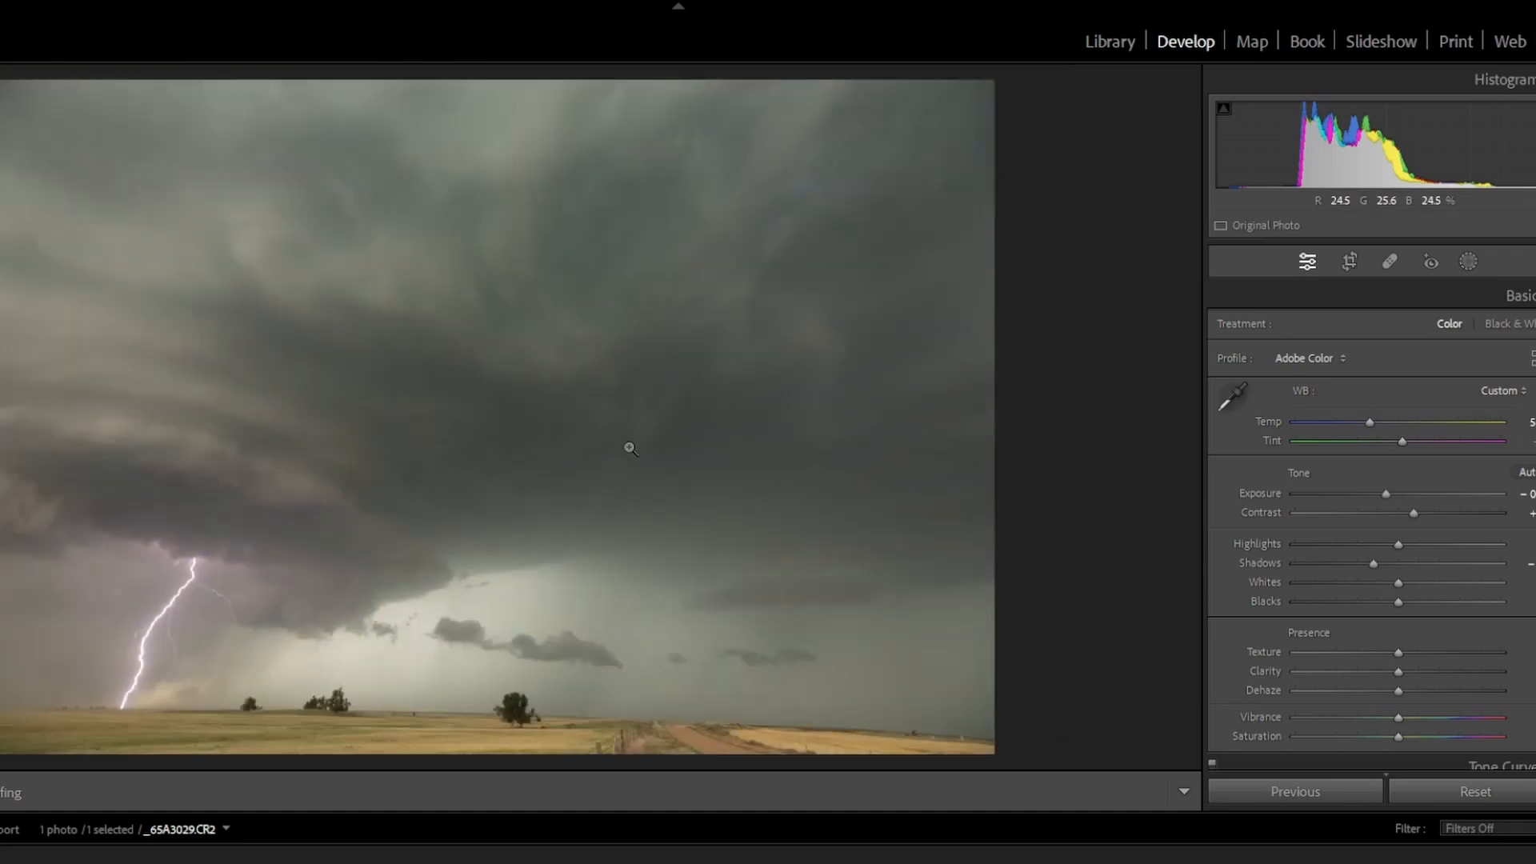
# Inspect the dirt road, the field, and the clouds around the lightning bolt up close.
pyautogui.click(695, 732)
pyautogui.moveTo(692, 730); pyautogui.dragTo(472, 437)
pyautogui.click(472, 437)
pyautogui.click(170, 518)
pyautogui.click(227, 567)
pyautogui.click(200, 518)
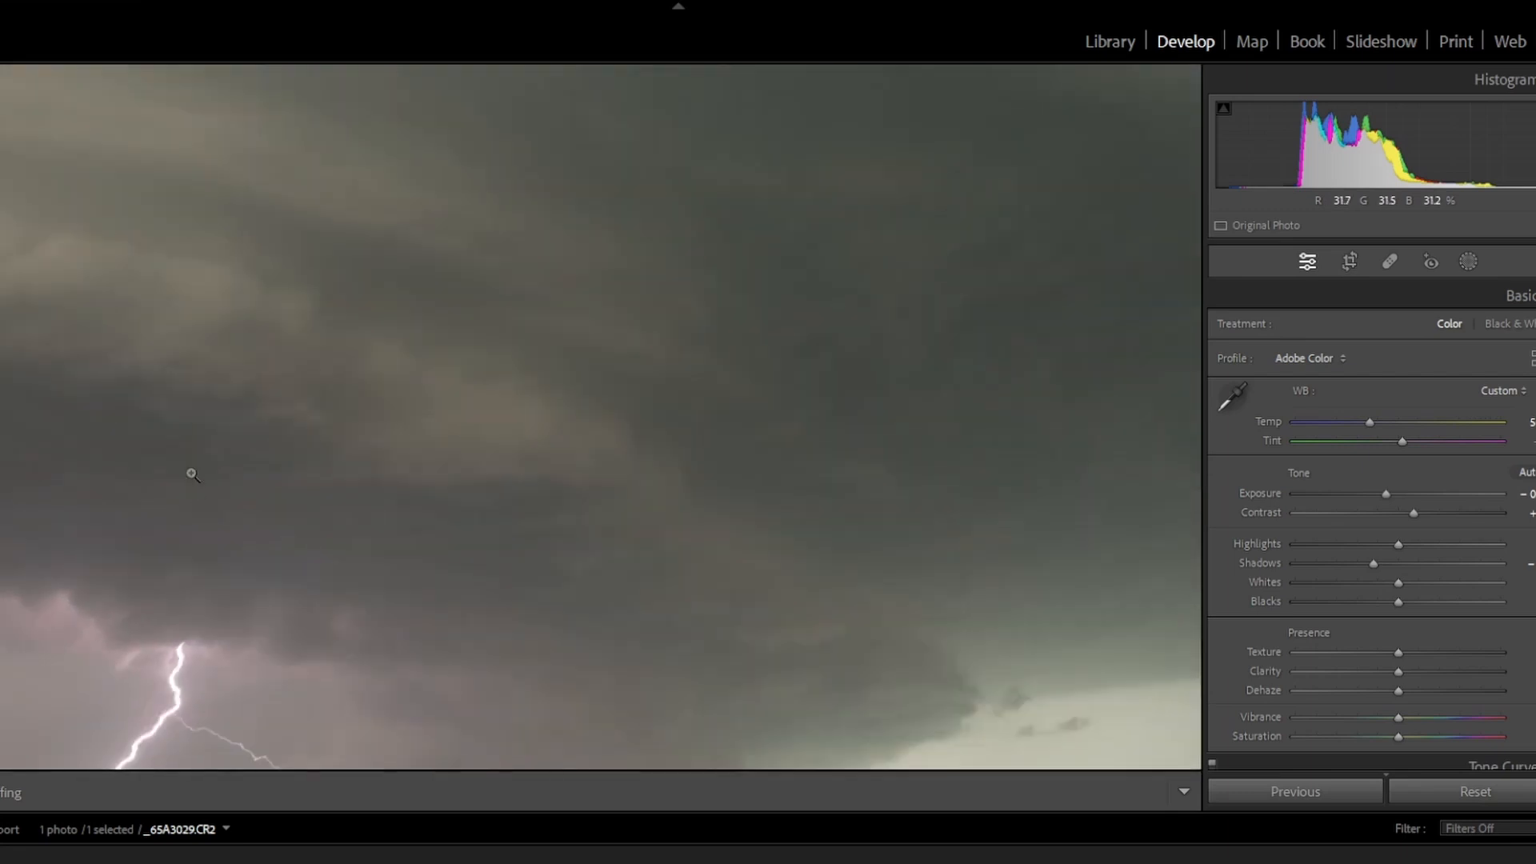
pyautogui.click(194, 488)
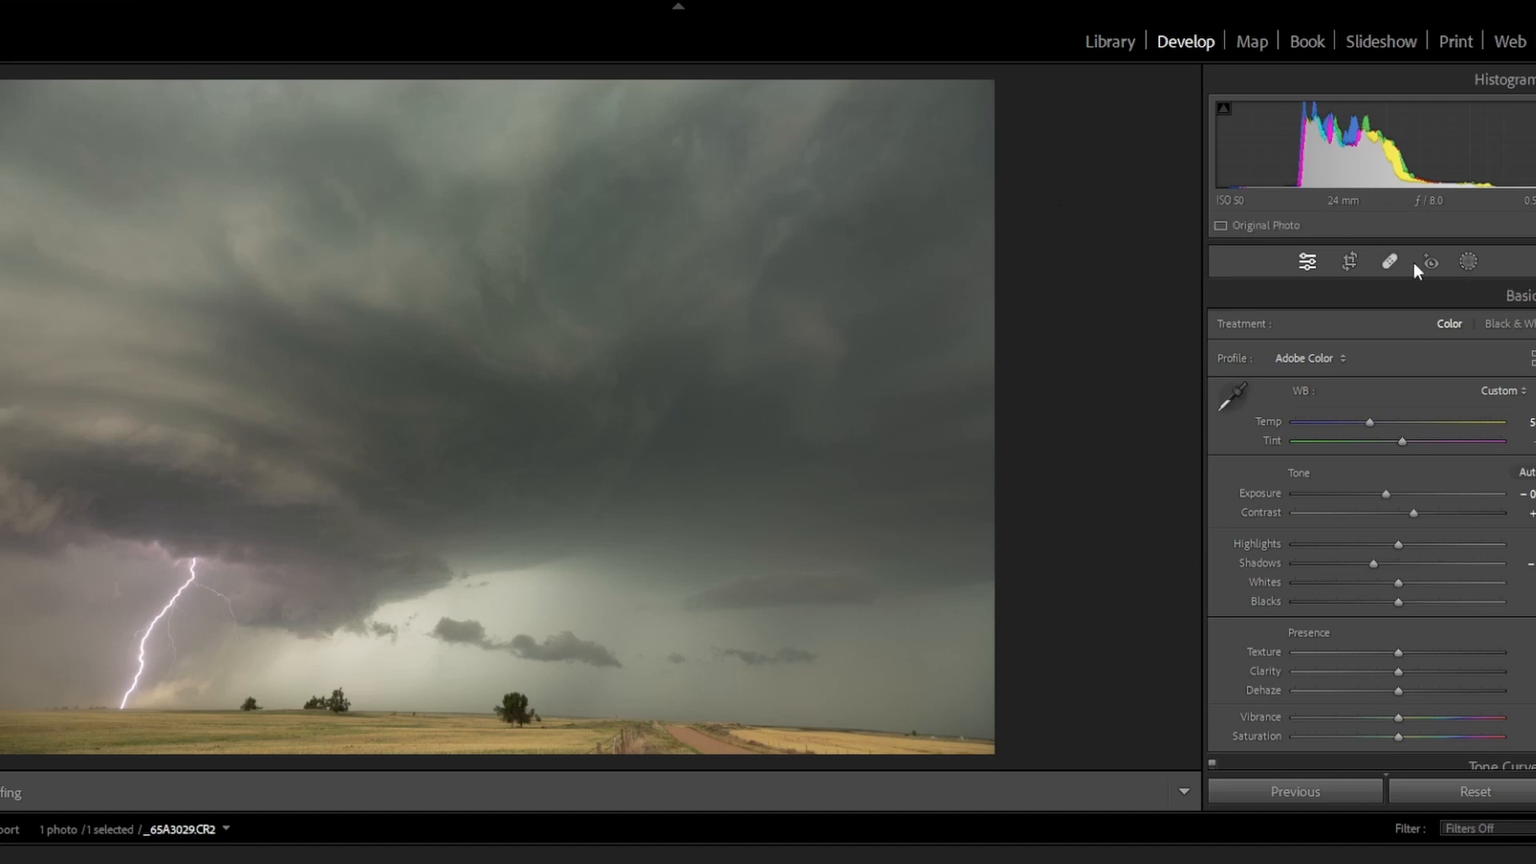
# Create a radial gradient mask over the horizon and lower sky, and widen and reposition it to reach past the photo's edges.
pyautogui.click(1468, 259)
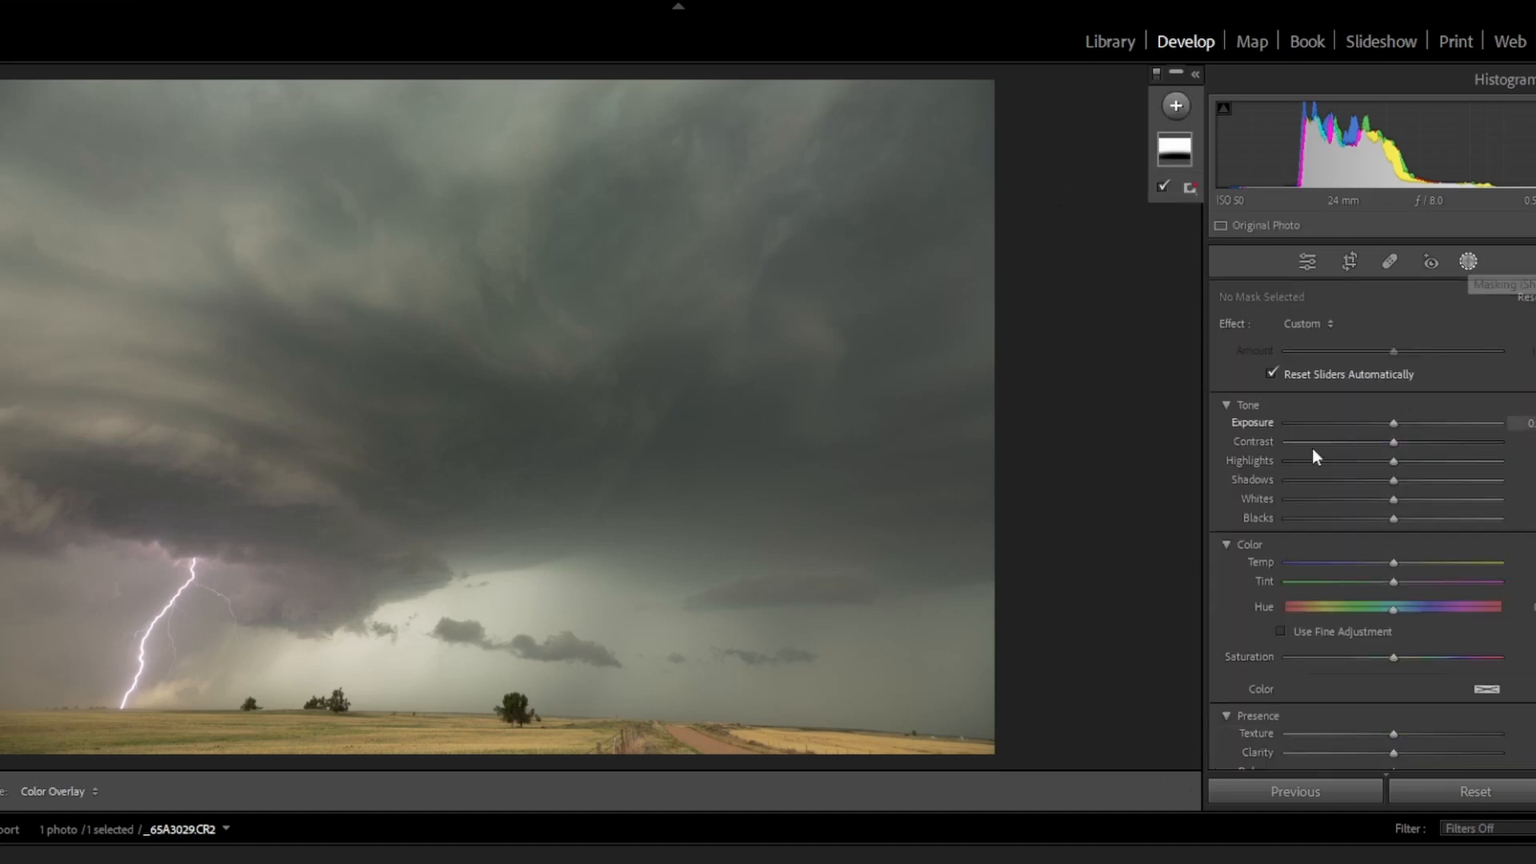
pyautogui.click(1176, 109)
pyautogui.click(1203, 330)
pyautogui.moveTo(380, 592); pyautogui.dragTo(553, 690)
pyautogui.moveTo(912, 768); pyautogui.dragTo(993, 798)
pyautogui.moveTo(832, 596); pyautogui.dragTo(880, 576)
pyautogui.moveTo(423, 168); pyautogui.dragTo(445, 4)
pyautogui.moveTo(449, 397); pyautogui.dragTo(460, 354)
pyautogui.moveTo(493, 354); pyautogui.dragTo(483, 436)
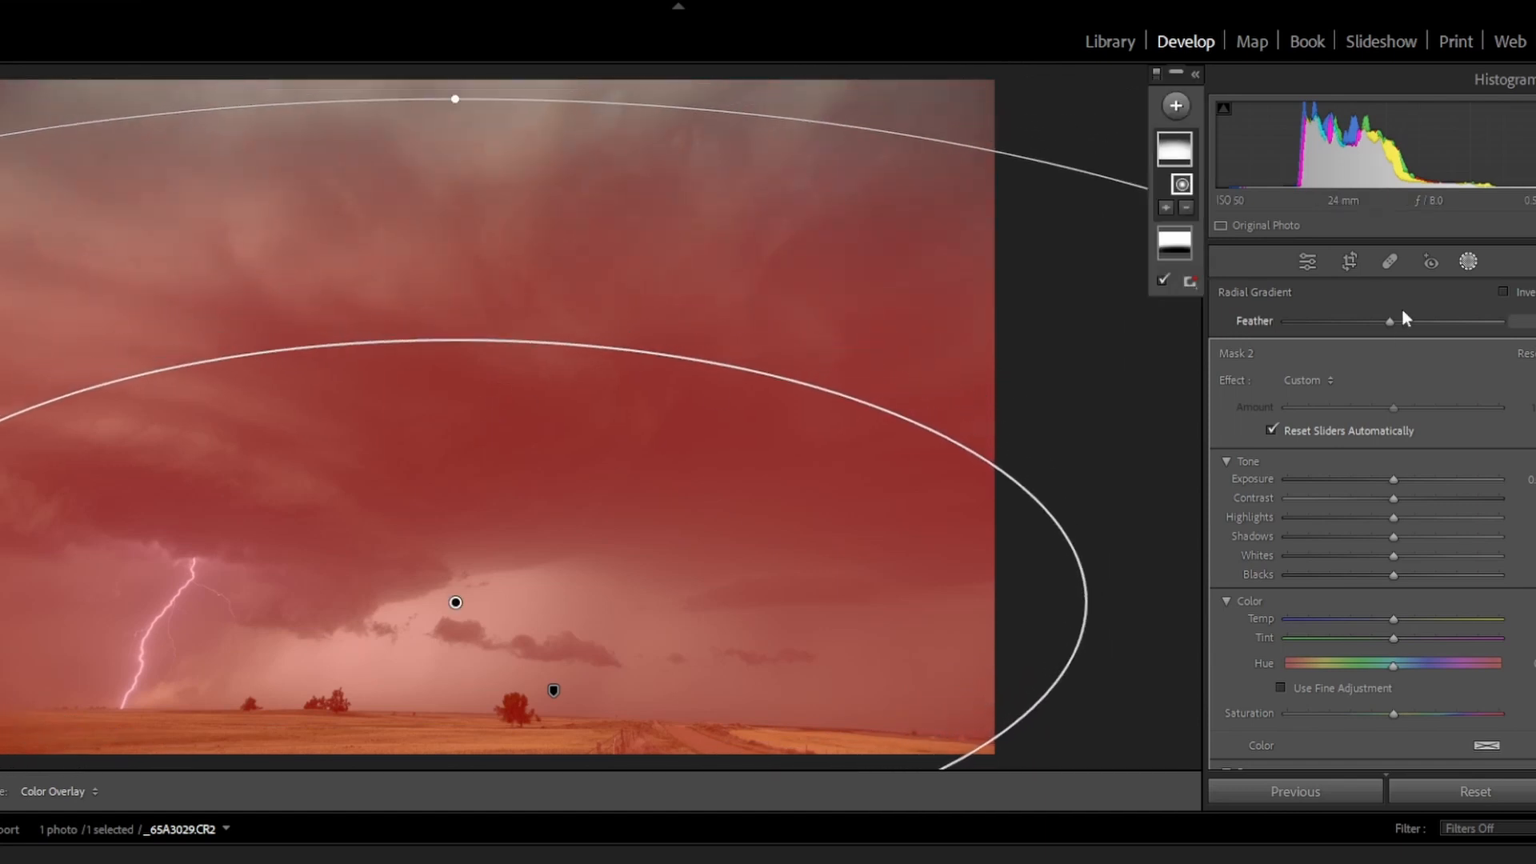
# Invert the new radial mask, slightly lower its exposure to darken the upper sky, and finish masking.
pyautogui.click(1504, 293)
pyautogui.moveTo(1392, 480); pyautogui.dragTo(1377, 497)
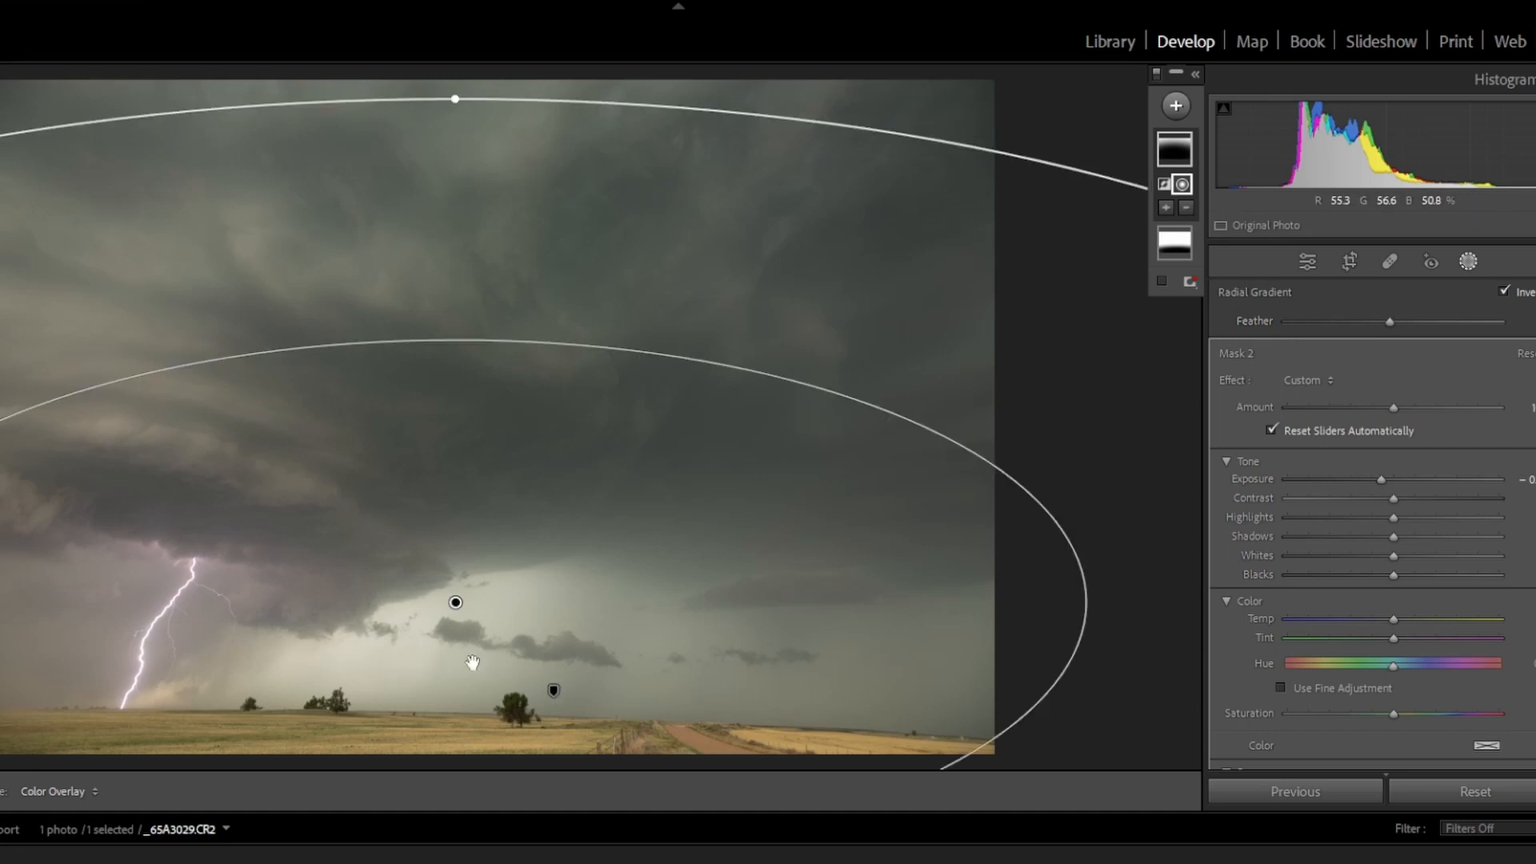
pyautogui.click(1469, 260)
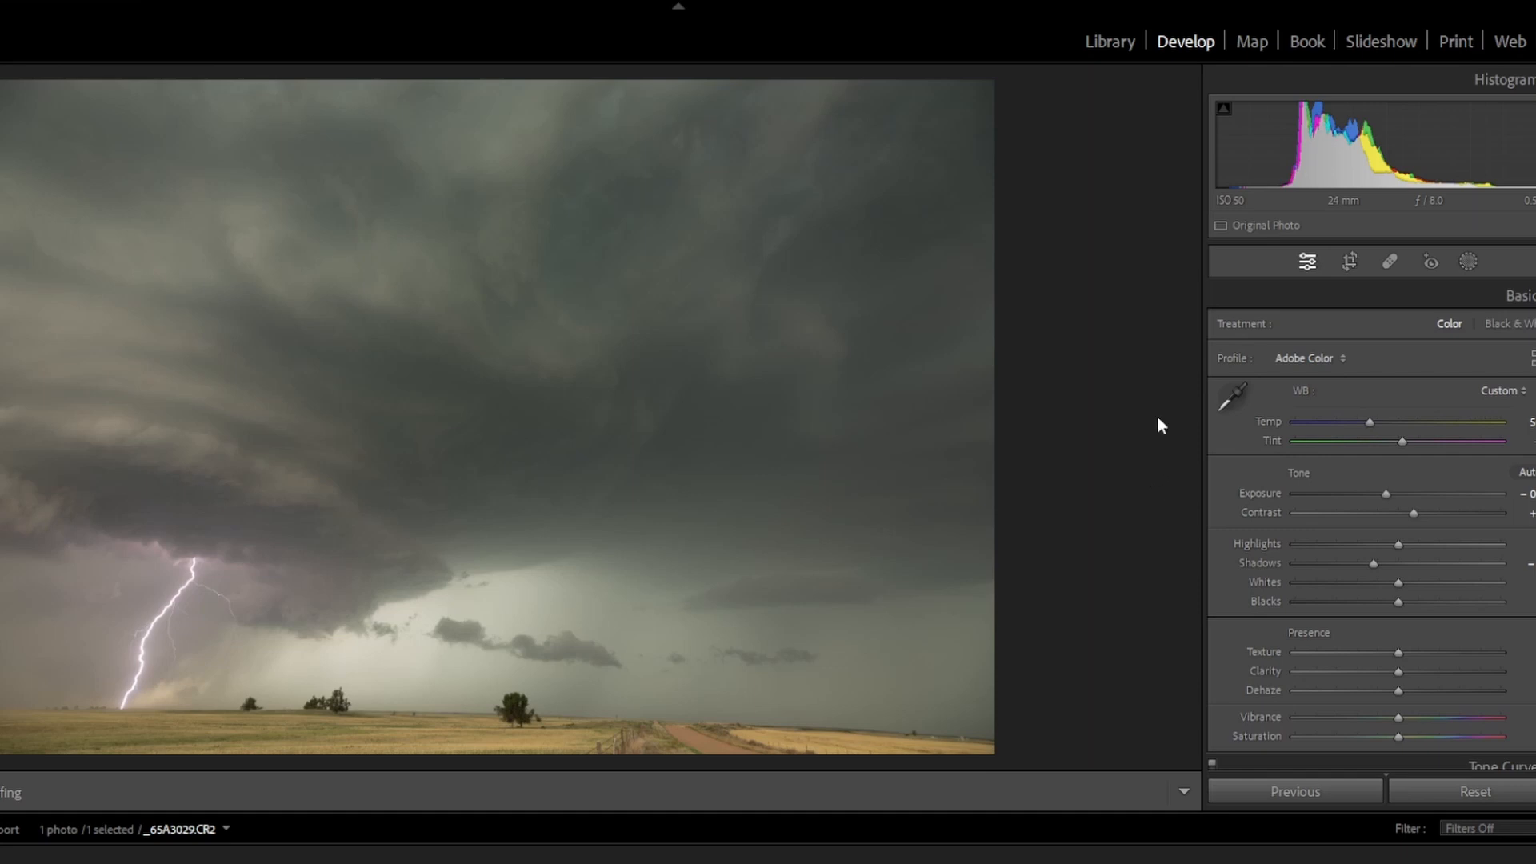
# Try different Highlights values on the whole photo, and reset the Highlights.
pyautogui.scroll(-5, 1369, 525)
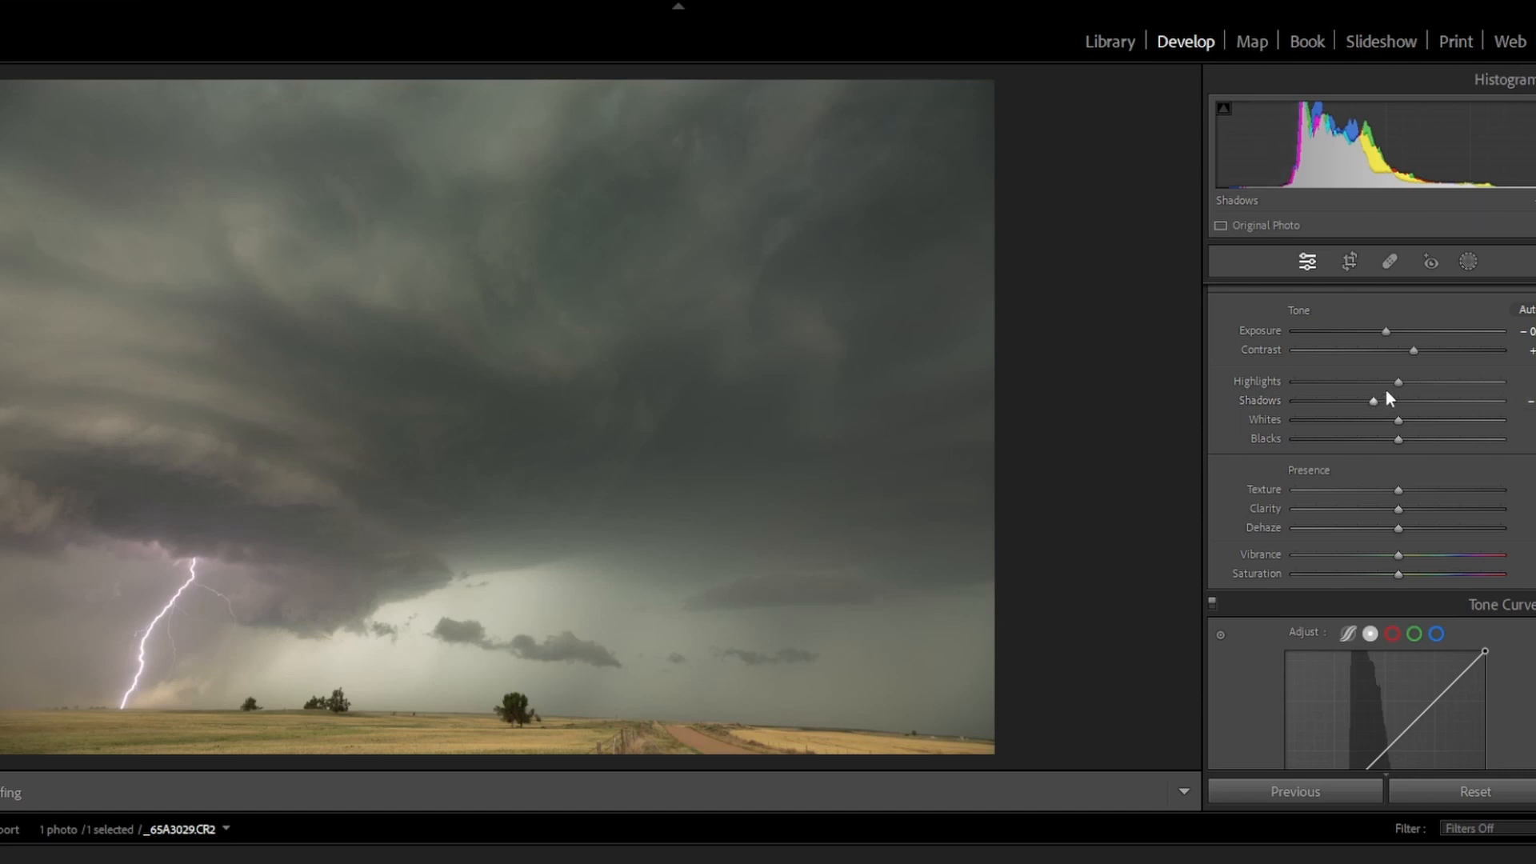
pyautogui.moveTo(1397, 380); pyautogui.dragTo(1331, 403)
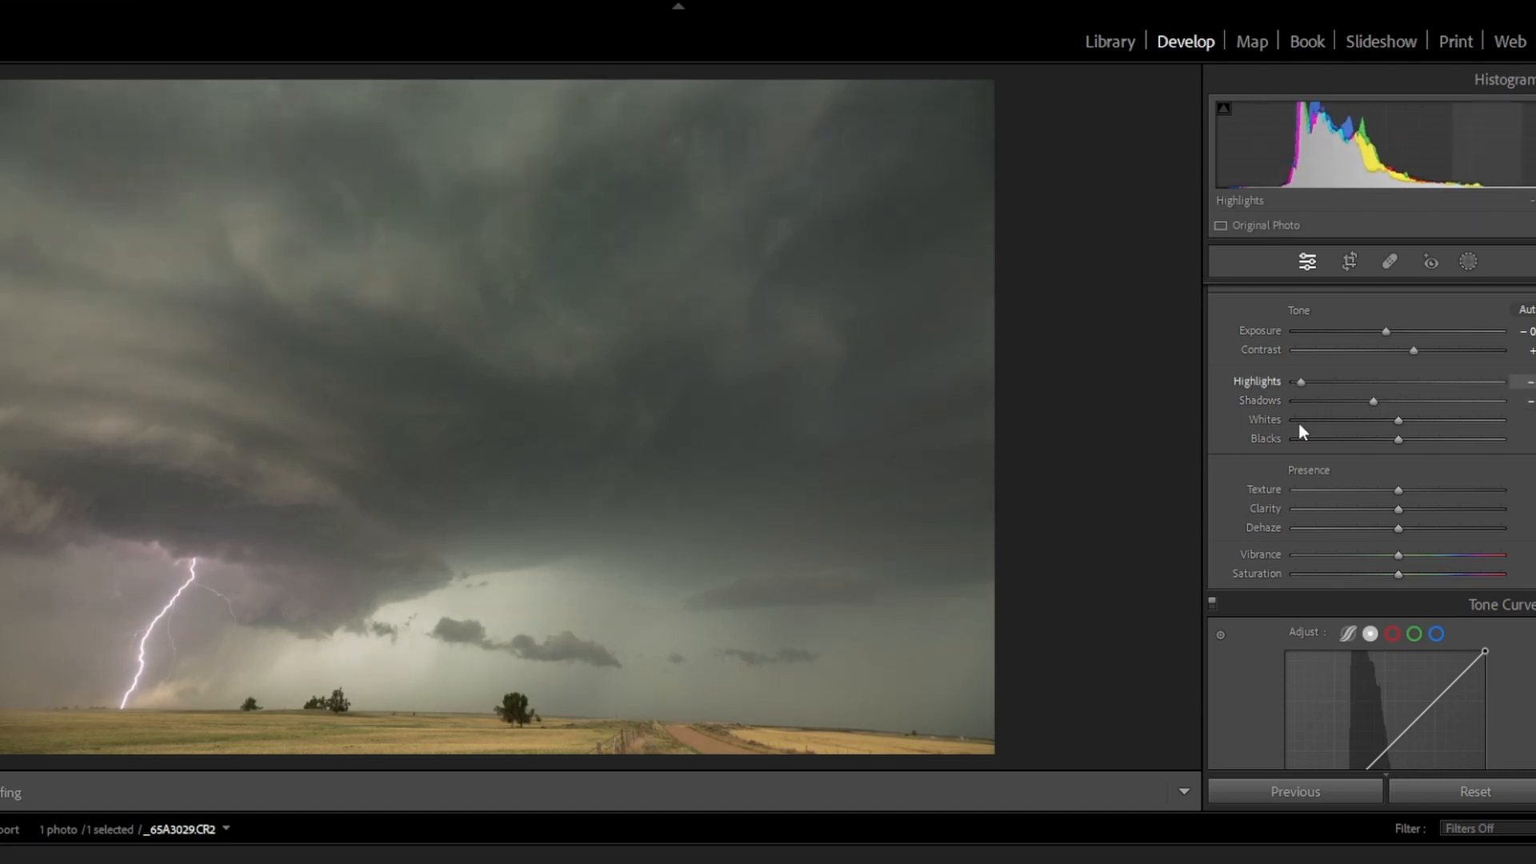
pyautogui.moveTo(1338, 383)
pyautogui.mouseDown()
pyautogui.moveTo(1272, 382)
pyautogui.moveTo(1524, 392)
pyautogui.moveTo(1323, 392)
pyautogui.mouseUp()
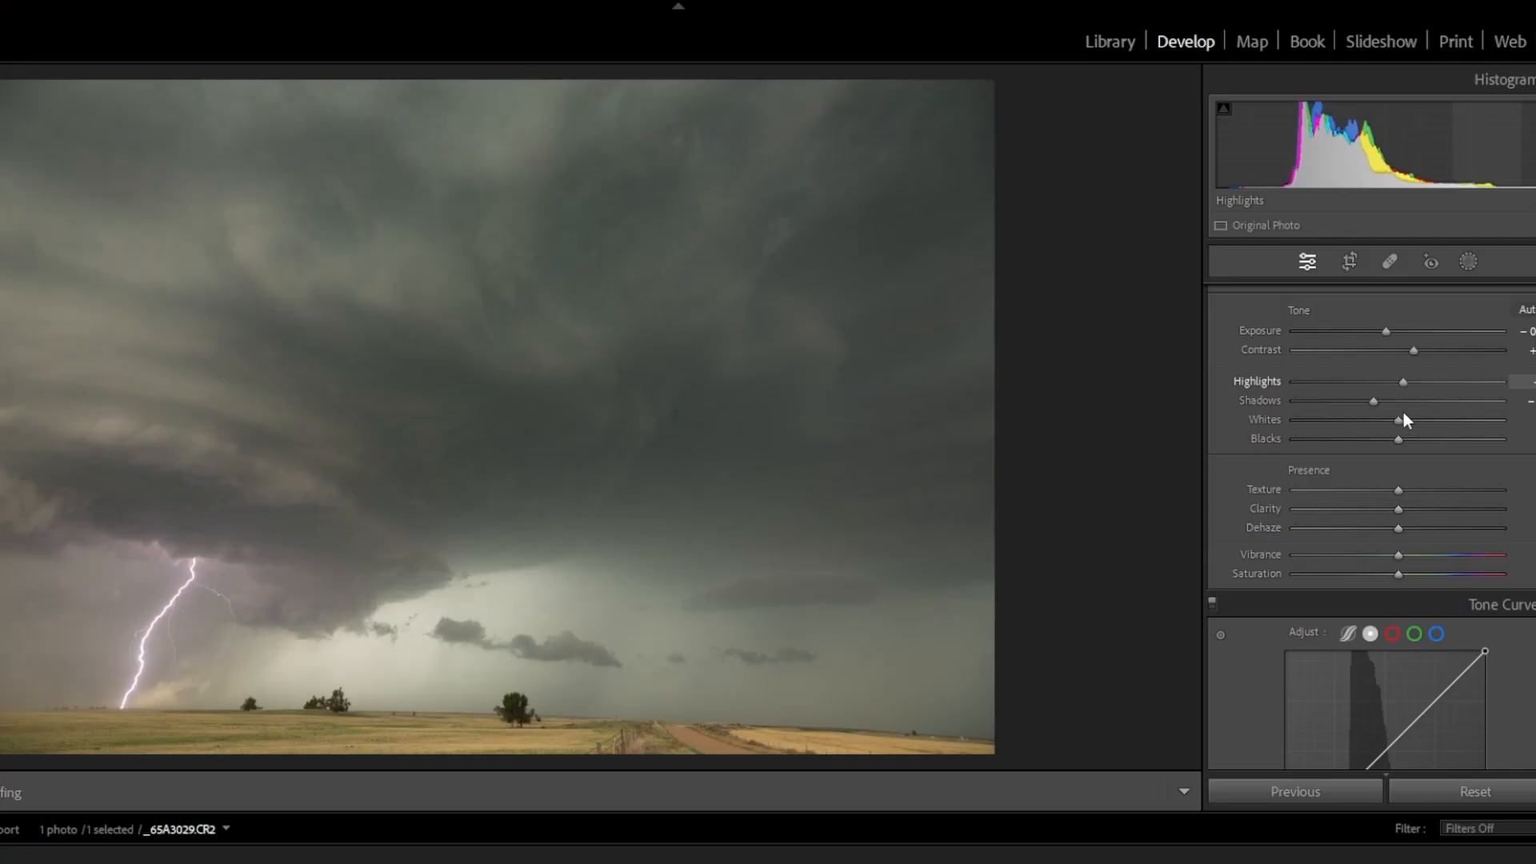
pyautogui.doubleClick(1245, 384)
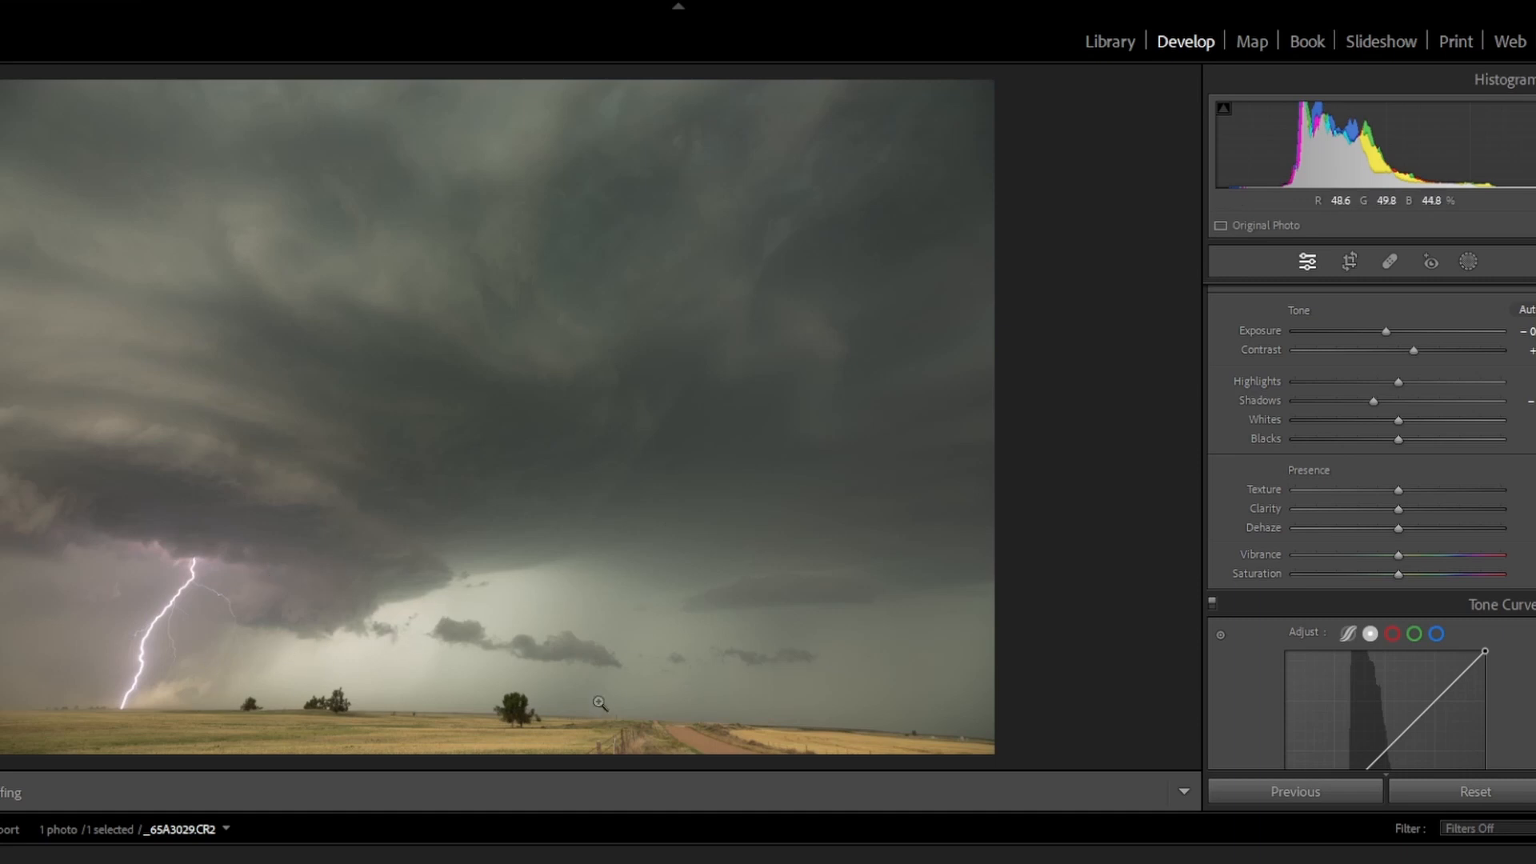
# Paint a brush mask with moderately raised Highlights over the bright band of sky above the horizon.
pyautogui.click(1470, 264)
pyautogui.click(1176, 107)
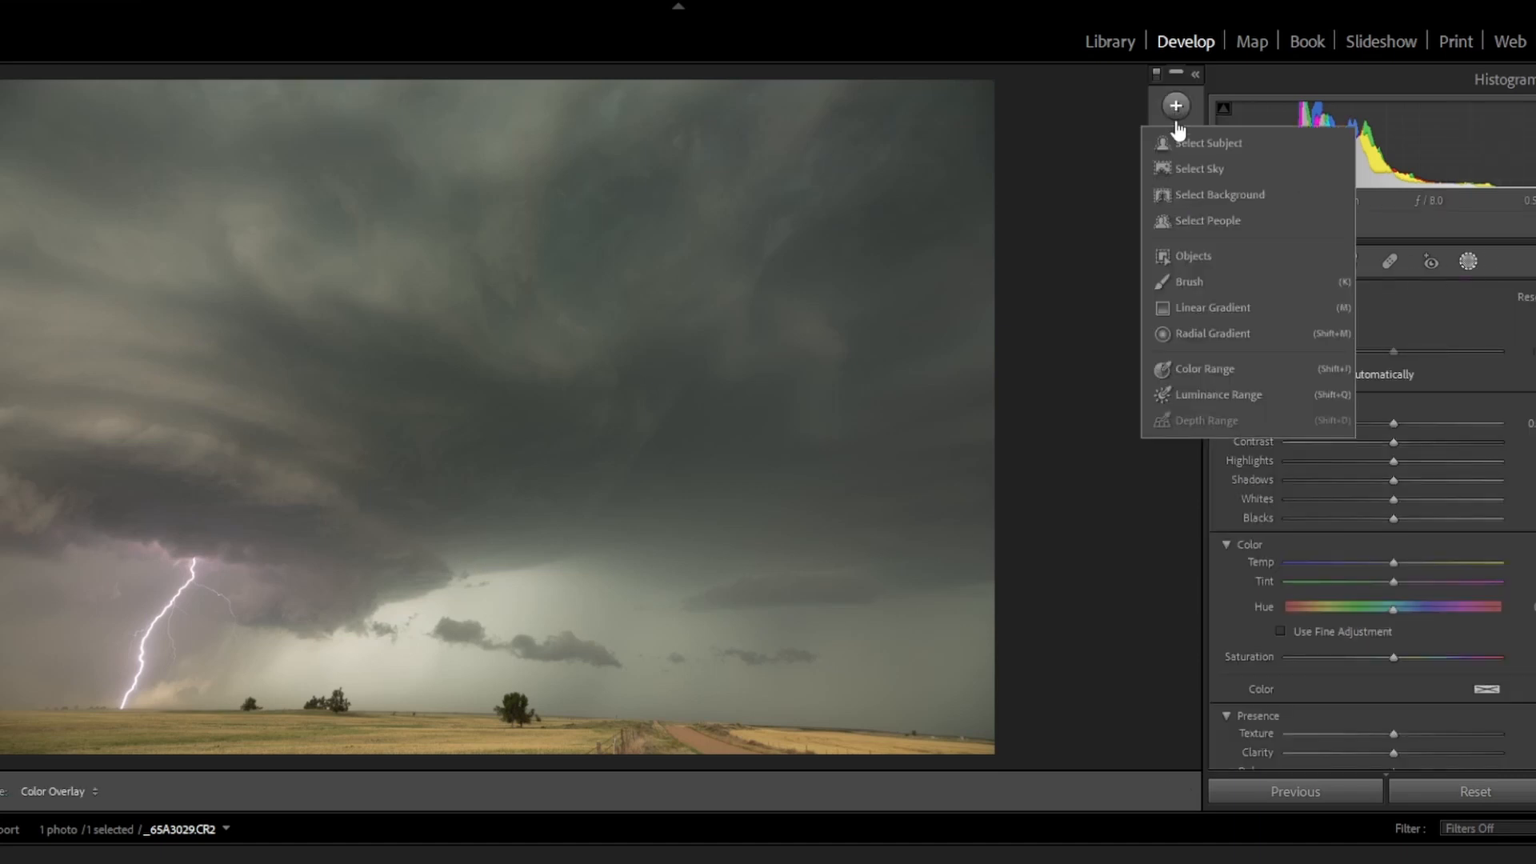
pyautogui.click(1199, 282)
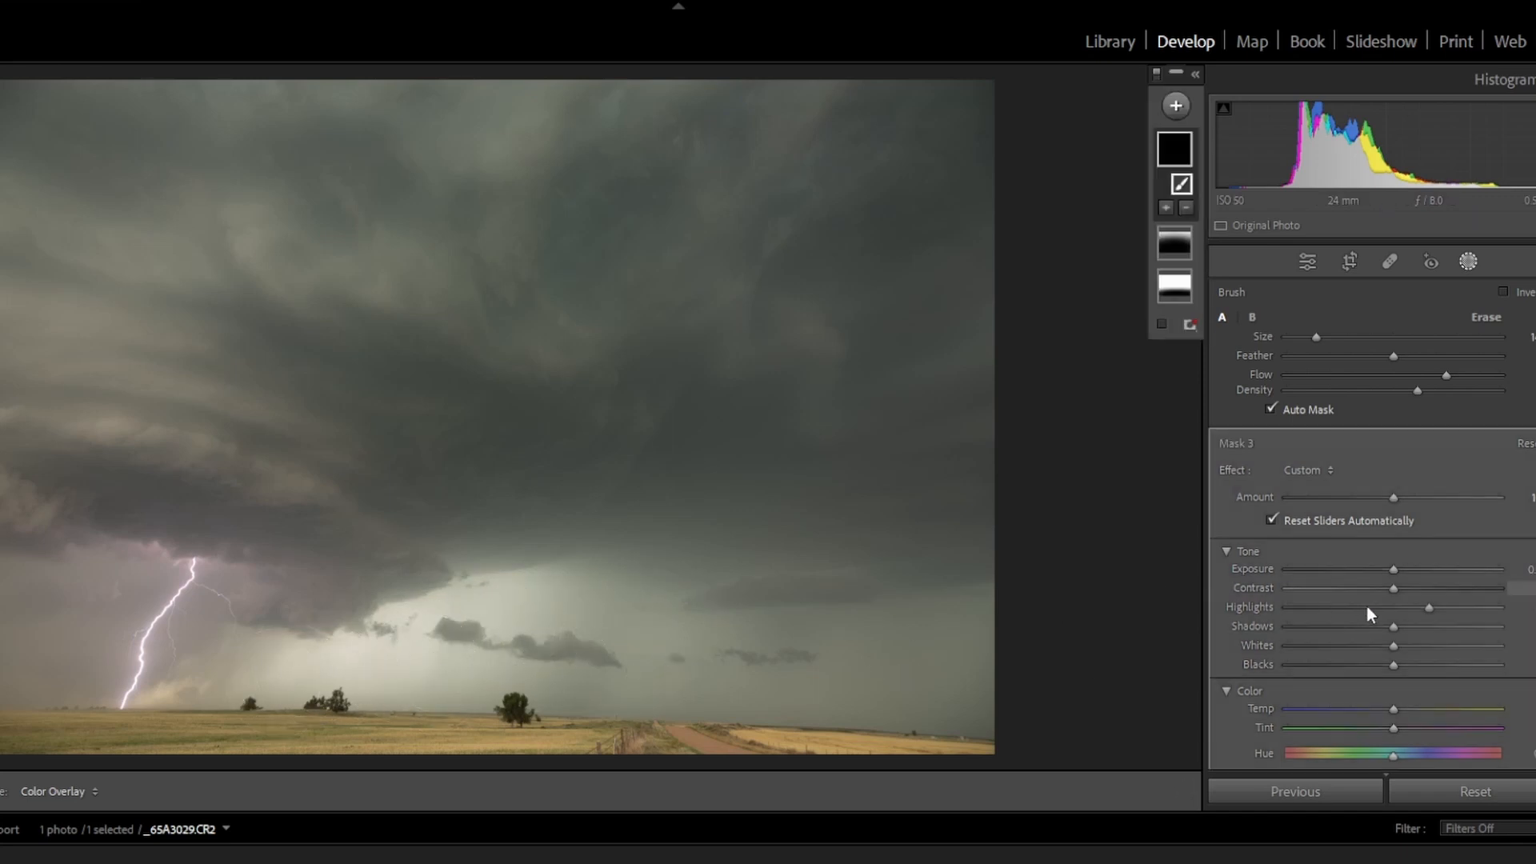
pyautogui.moveTo(1427, 607); pyautogui.dragTo(1432, 607)
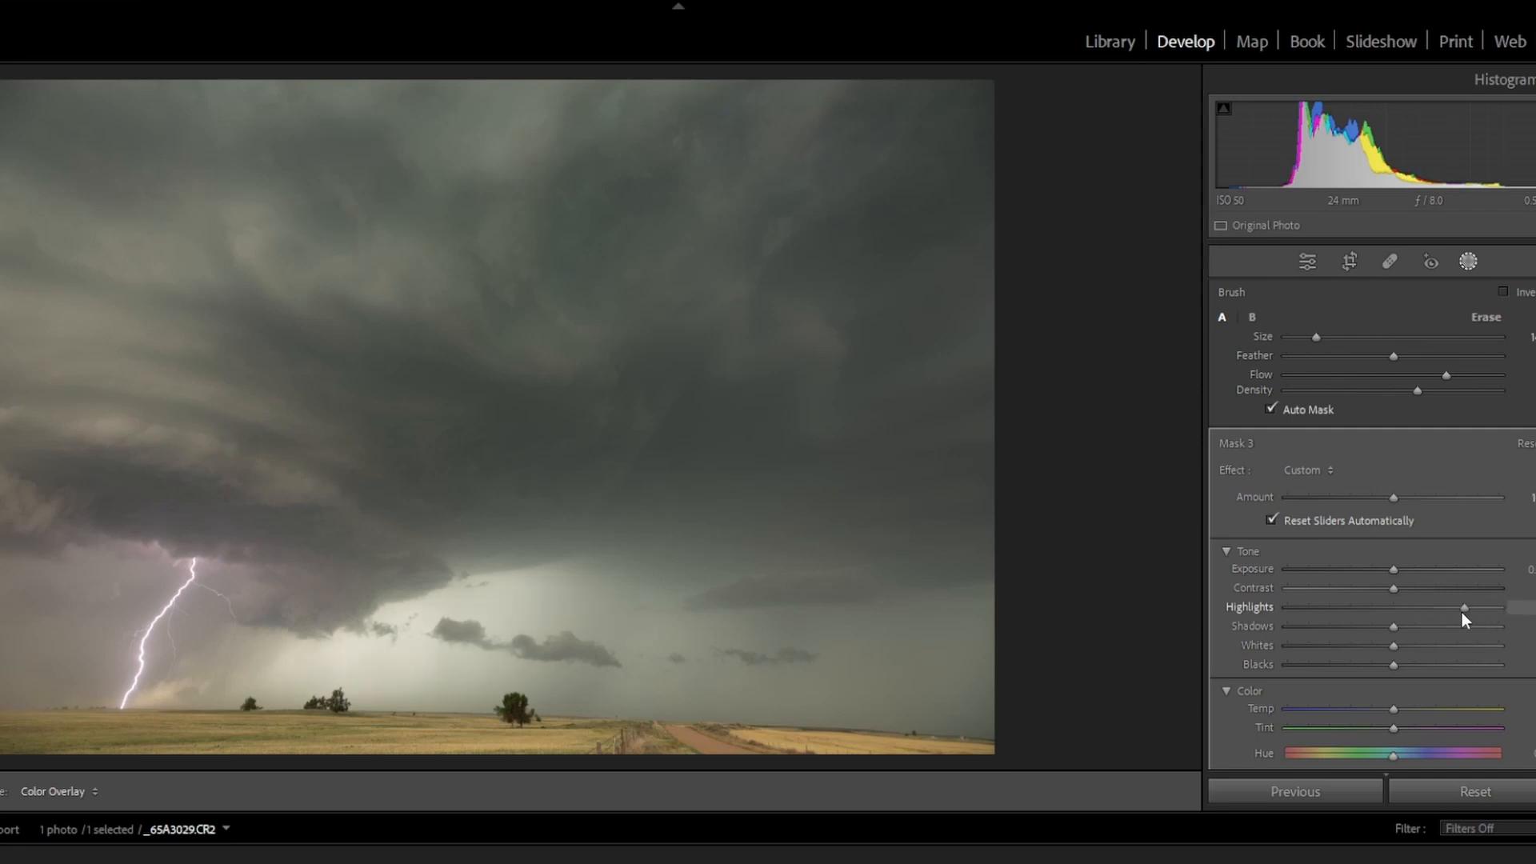
pyautogui.moveTo(1435, 617); pyautogui.dragTo(1424, 618)
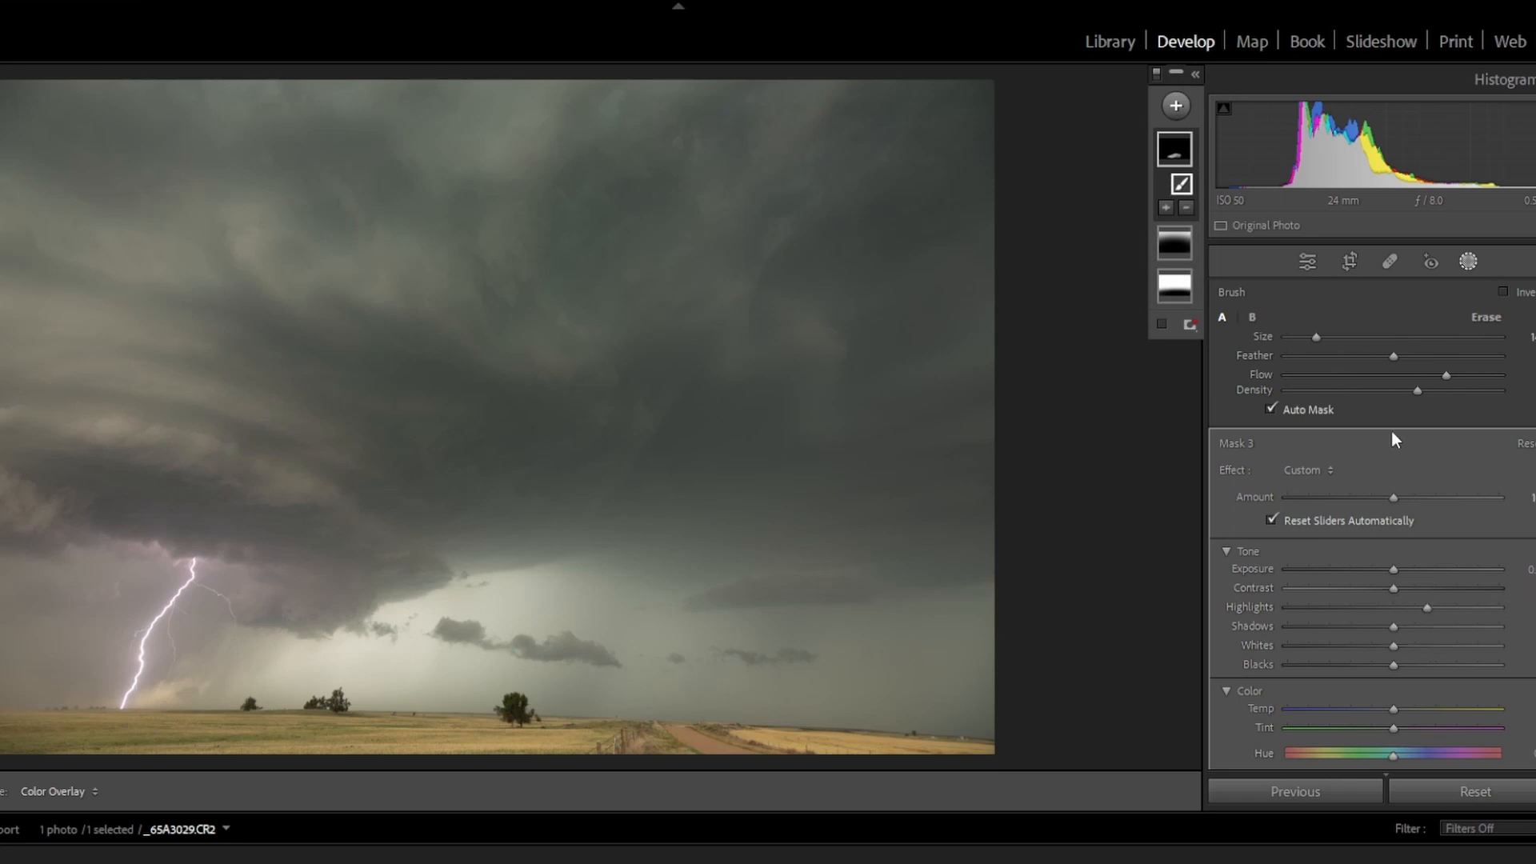
# Paint a new brush mask along the lightning bolt, strongly lower its Highlights, and finish masking.
pyautogui.click(1175, 108)
pyautogui.click(1189, 282)
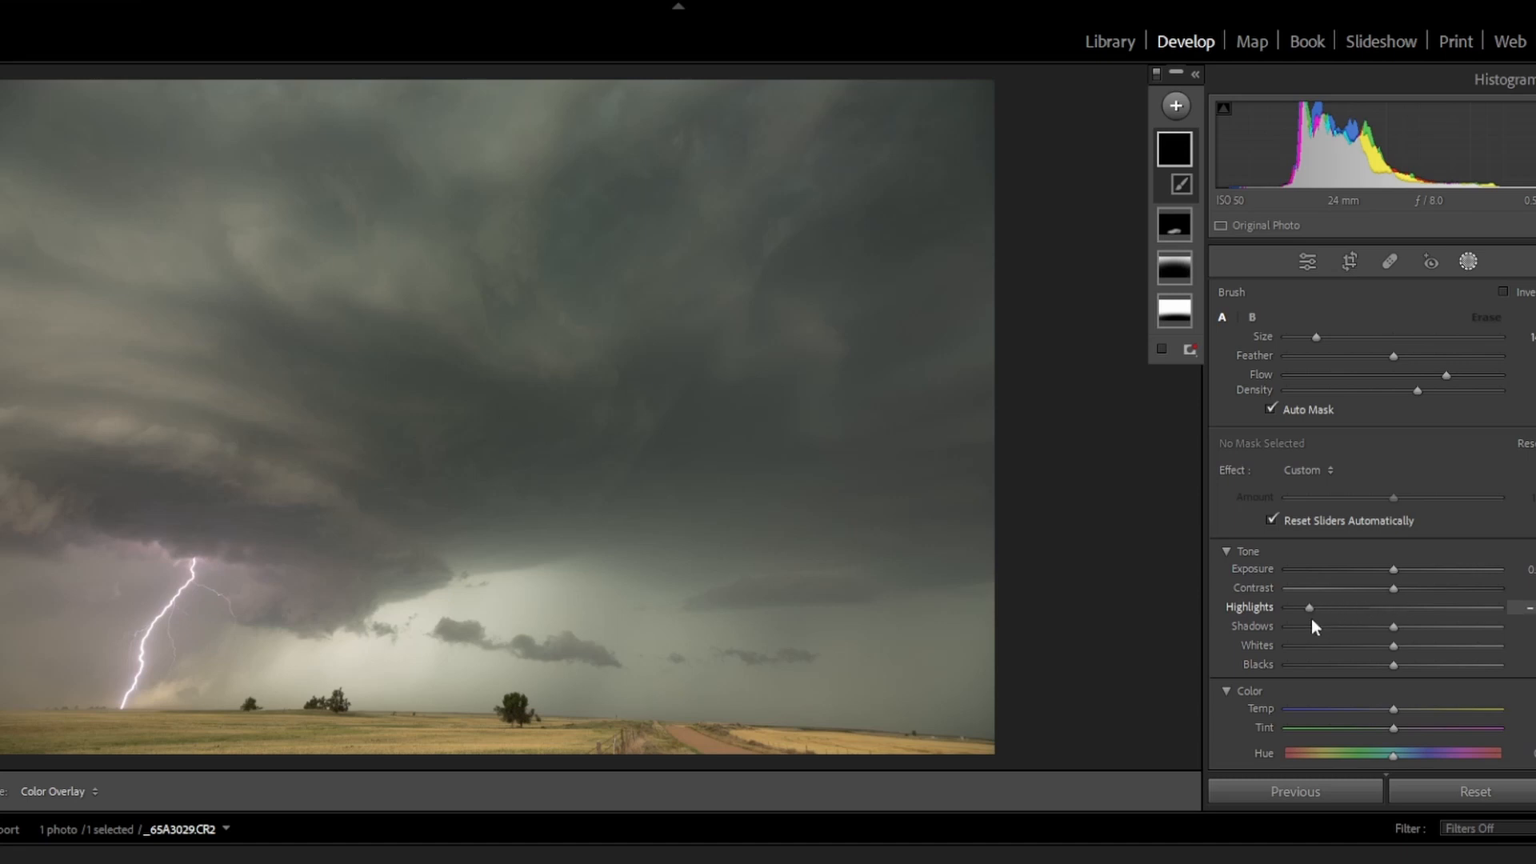
pyautogui.scroll(-3, 192, 583)
pyautogui.moveTo(192, 568)
pyautogui.mouseDown()
pyautogui.moveTo(120, 703)
pyautogui.moveTo(164, 597)
pyautogui.moveTo(203, 587)
pyautogui.moveTo(170, 593)
pyautogui.moveTo(116, 696)
pyautogui.moveTo(202, 568)
pyautogui.moveTo(224, 590)
pyautogui.moveTo(180, 584)
pyautogui.moveTo(116, 695)
pyautogui.moveTo(168, 579)
pyautogui.moveTo(206, 593)
pyautogui.moveTo(178, 592)
pyautogui.moveTo(130, 694)
pyautogui.mouseUp()
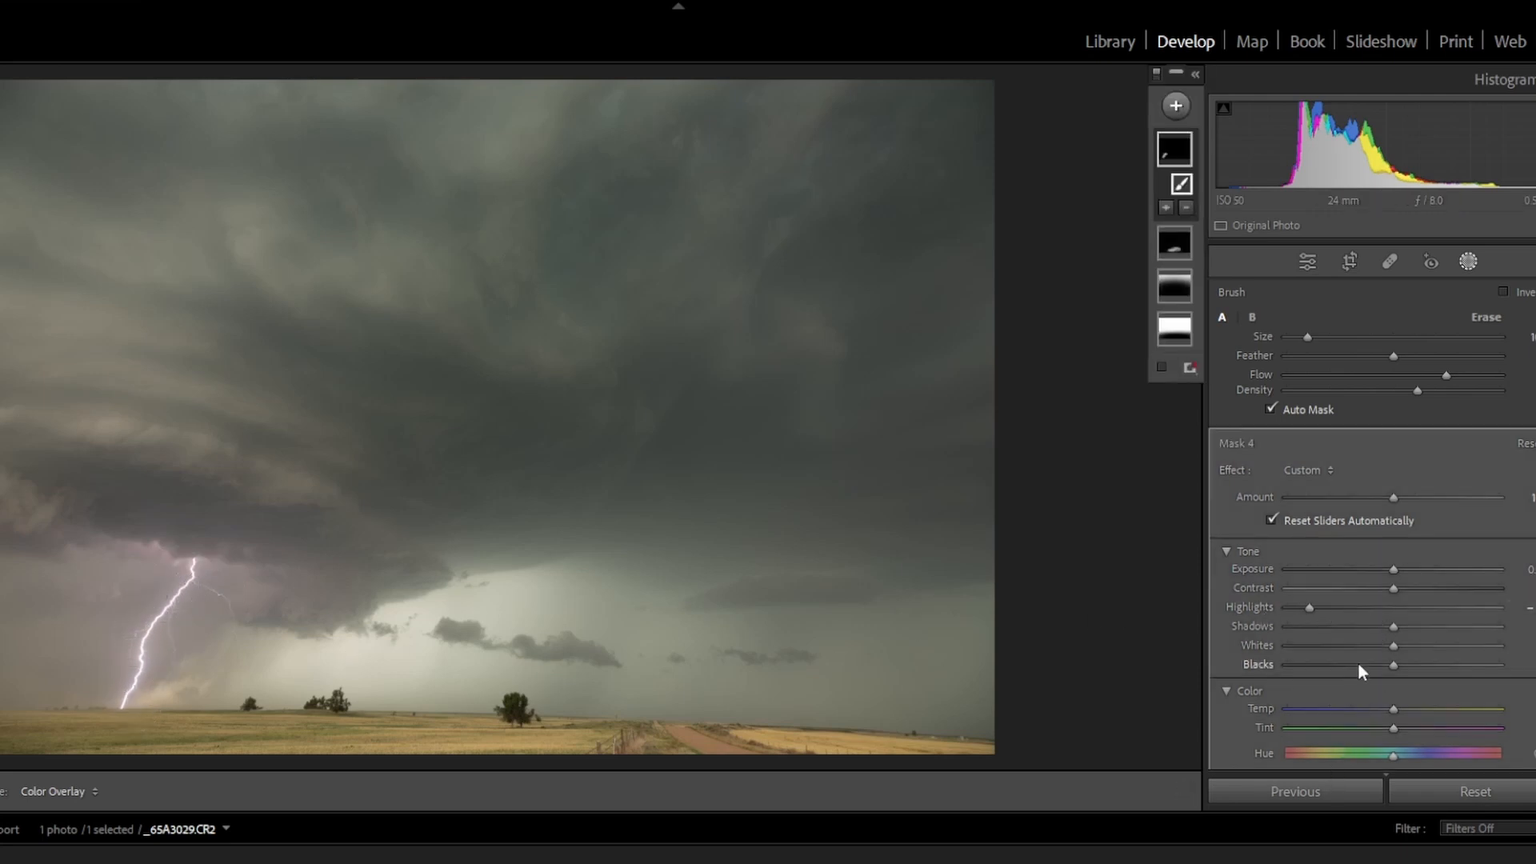
pyautogui.moveTo(1307, 607); pyautogui.dragTo(1488, 606)
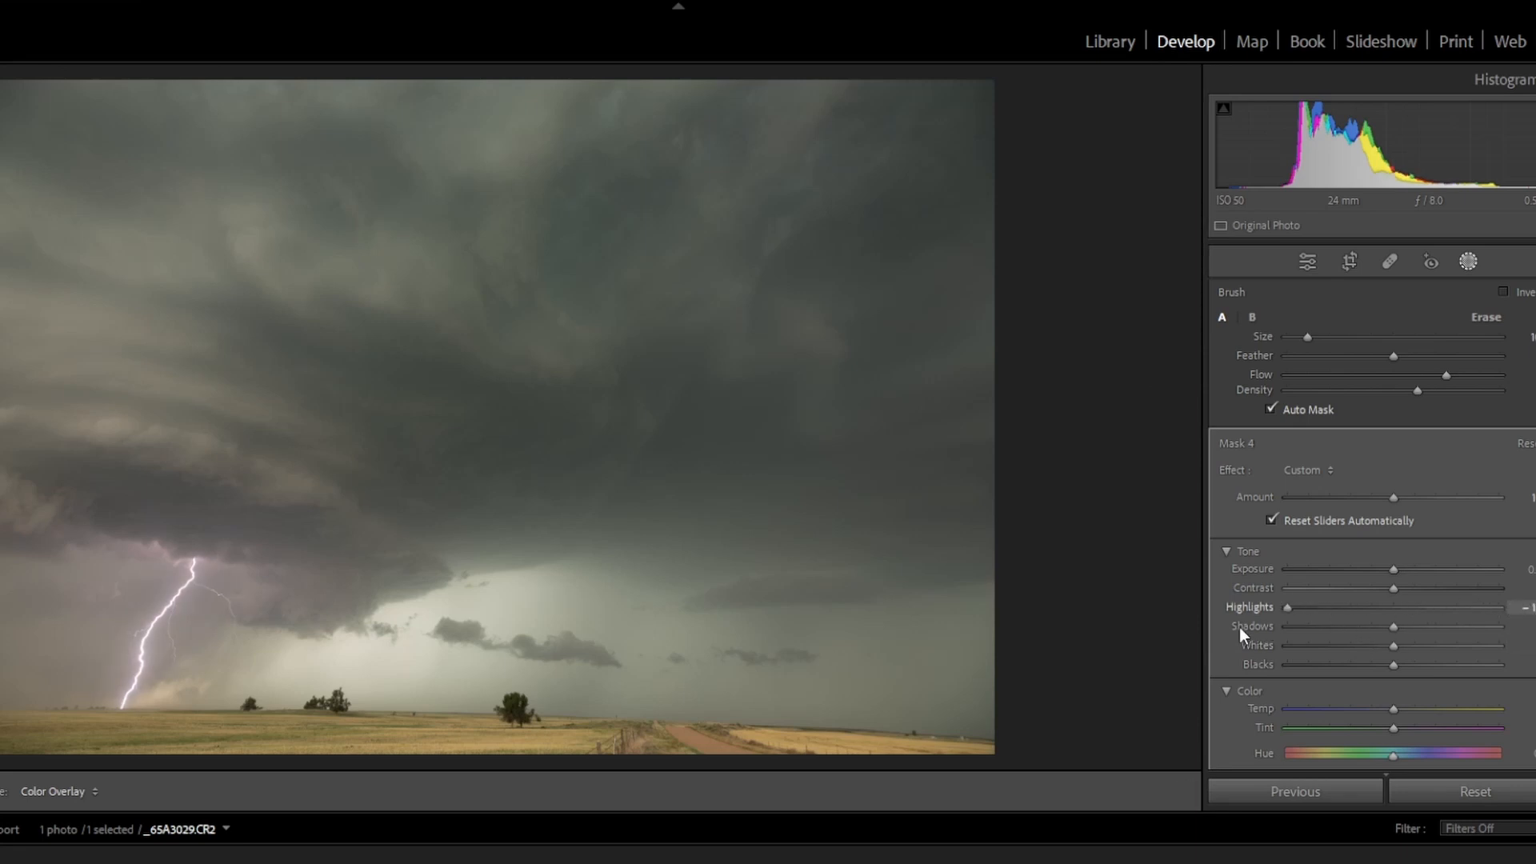
pyautogui.moveTo(1301, 621); pyautogui.dragTo(1302, 620)
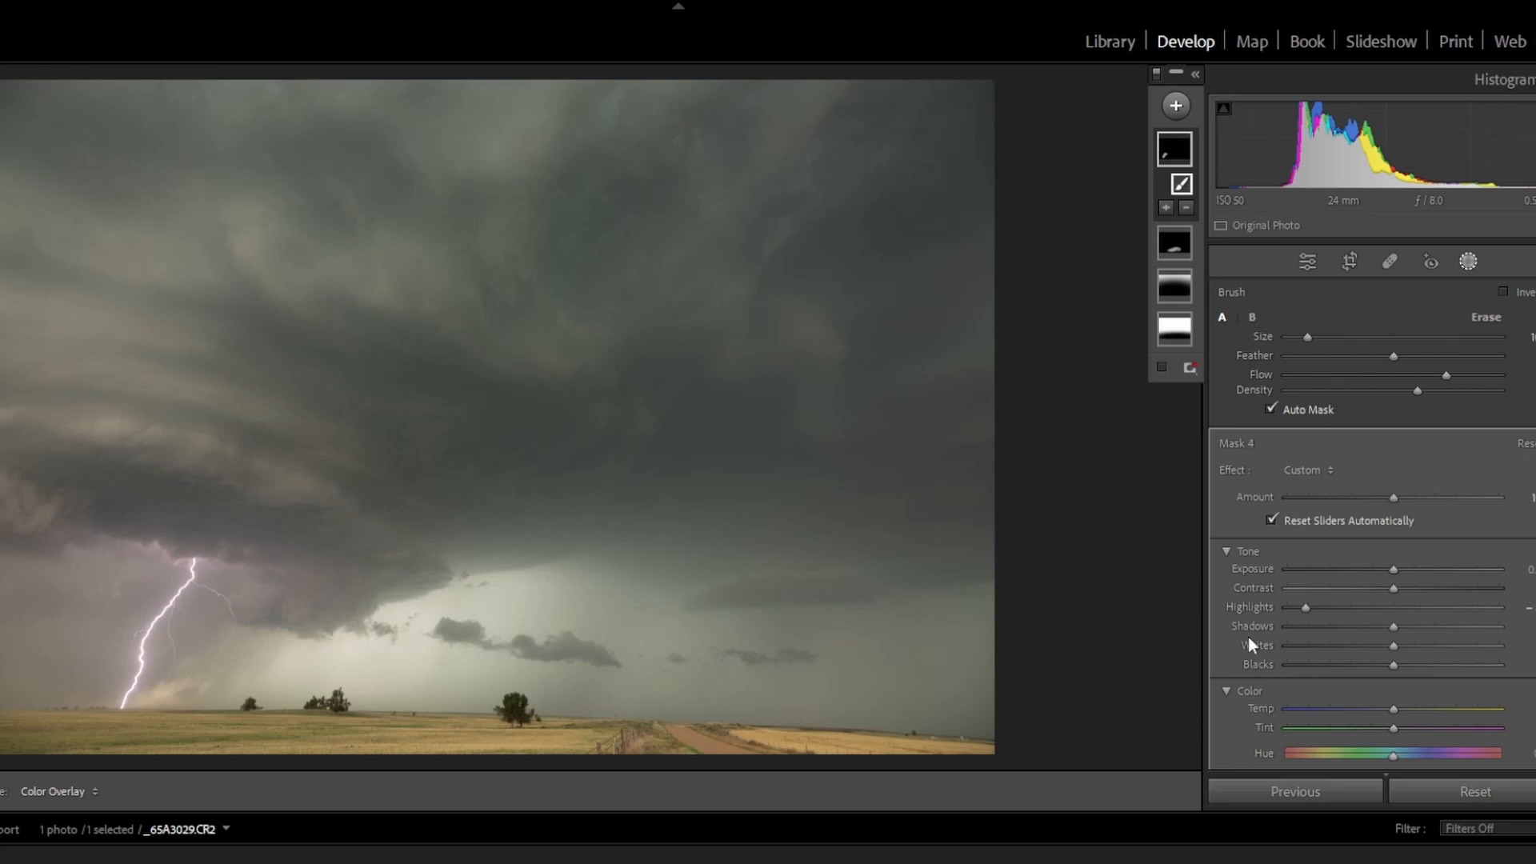
pyautogui.click(1467, 261)
# Add a brush mask with raised Highlights, enlarge the brush, and paint the pink-lit clouds around the top of the lightning bolt.
pyautogui.click(189, 583)
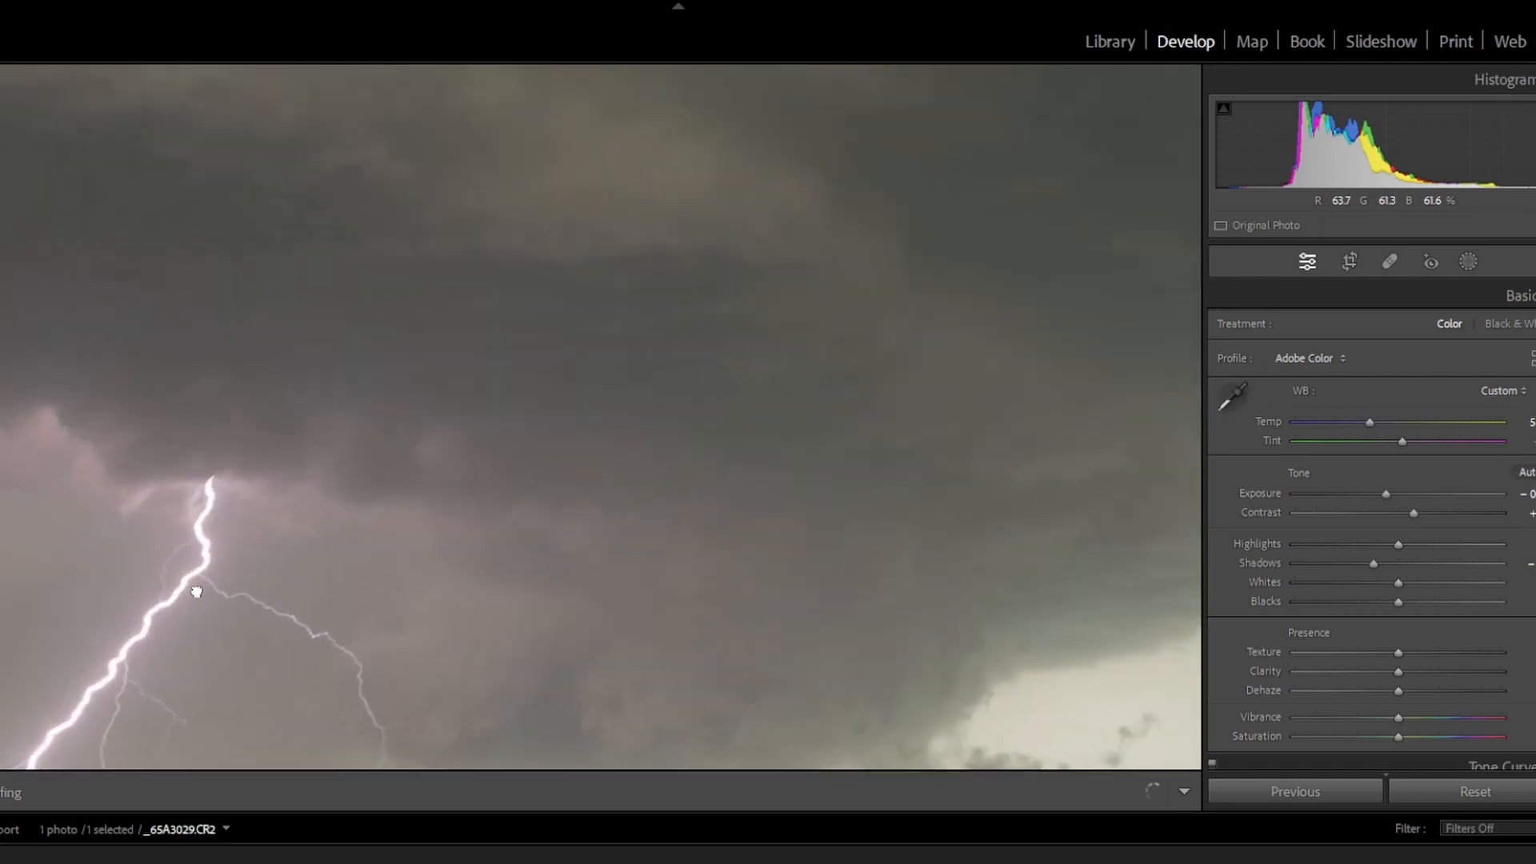
pyautogui.moveTo(189, 592); pyautogui.dragTo(302, 321)
pyautogui.moveTo(267, 531); pyautogui.dragTo(178, 428)
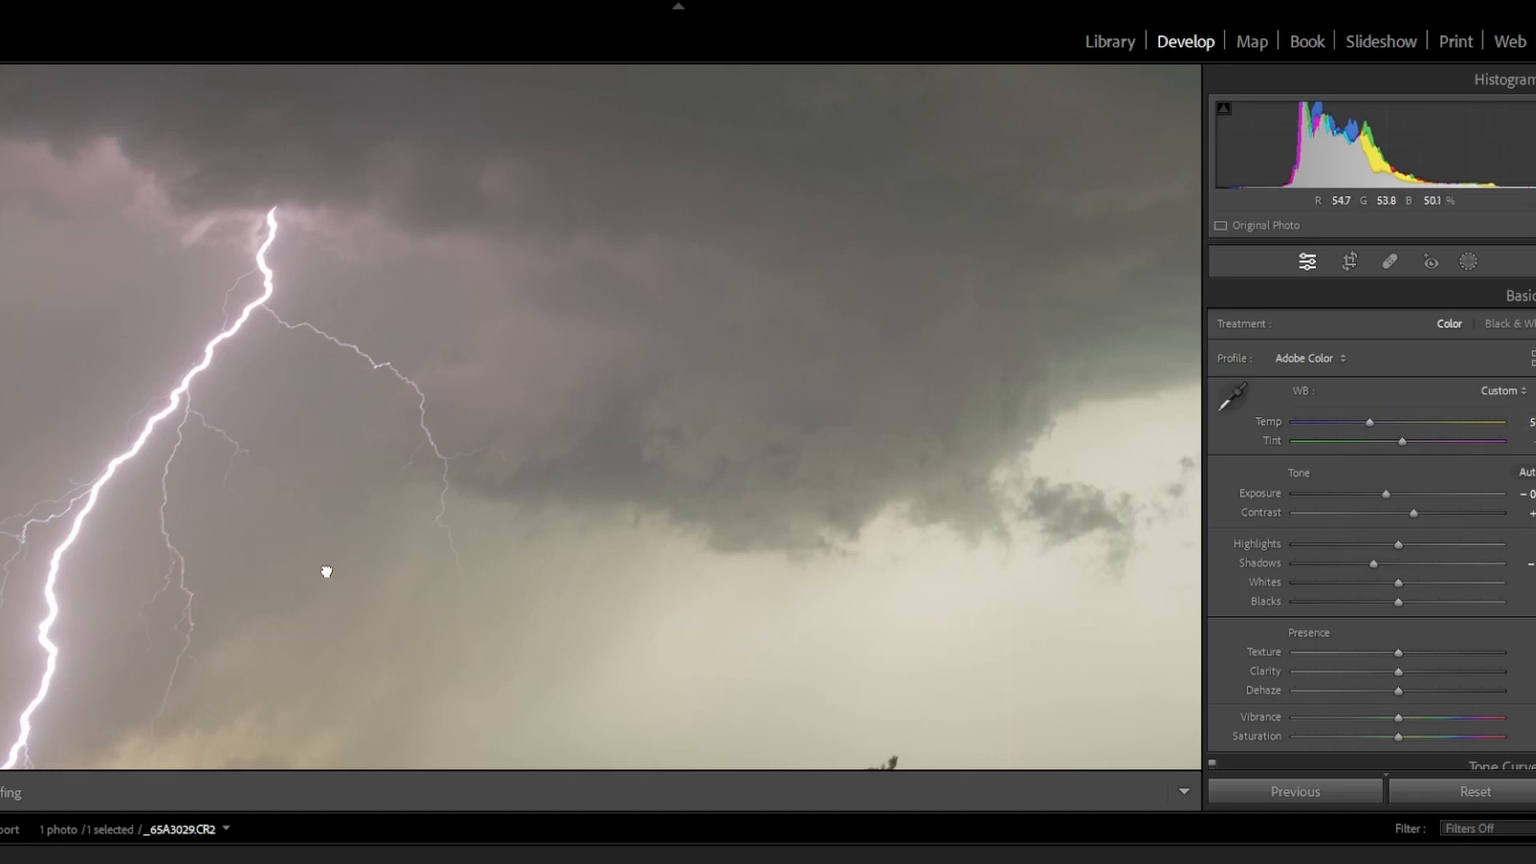
pyautogui.moveTo(324, 572); pyautogui.dragTo(373, 586)
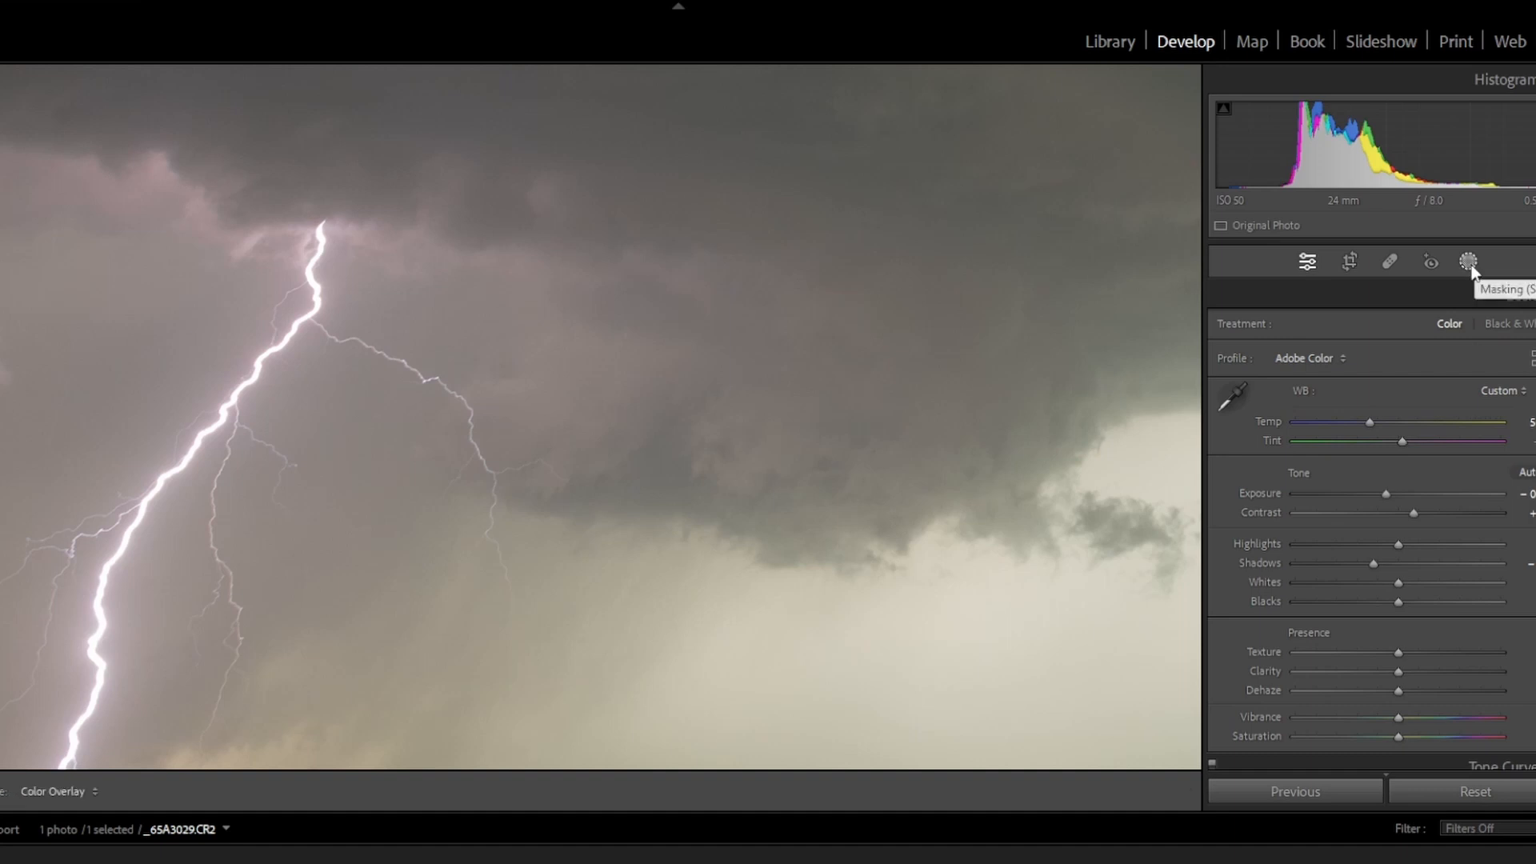
pyautogui.click(1470, 266)
pyautogui.click(1177, 105)
pyautogui.click(1177, 250)
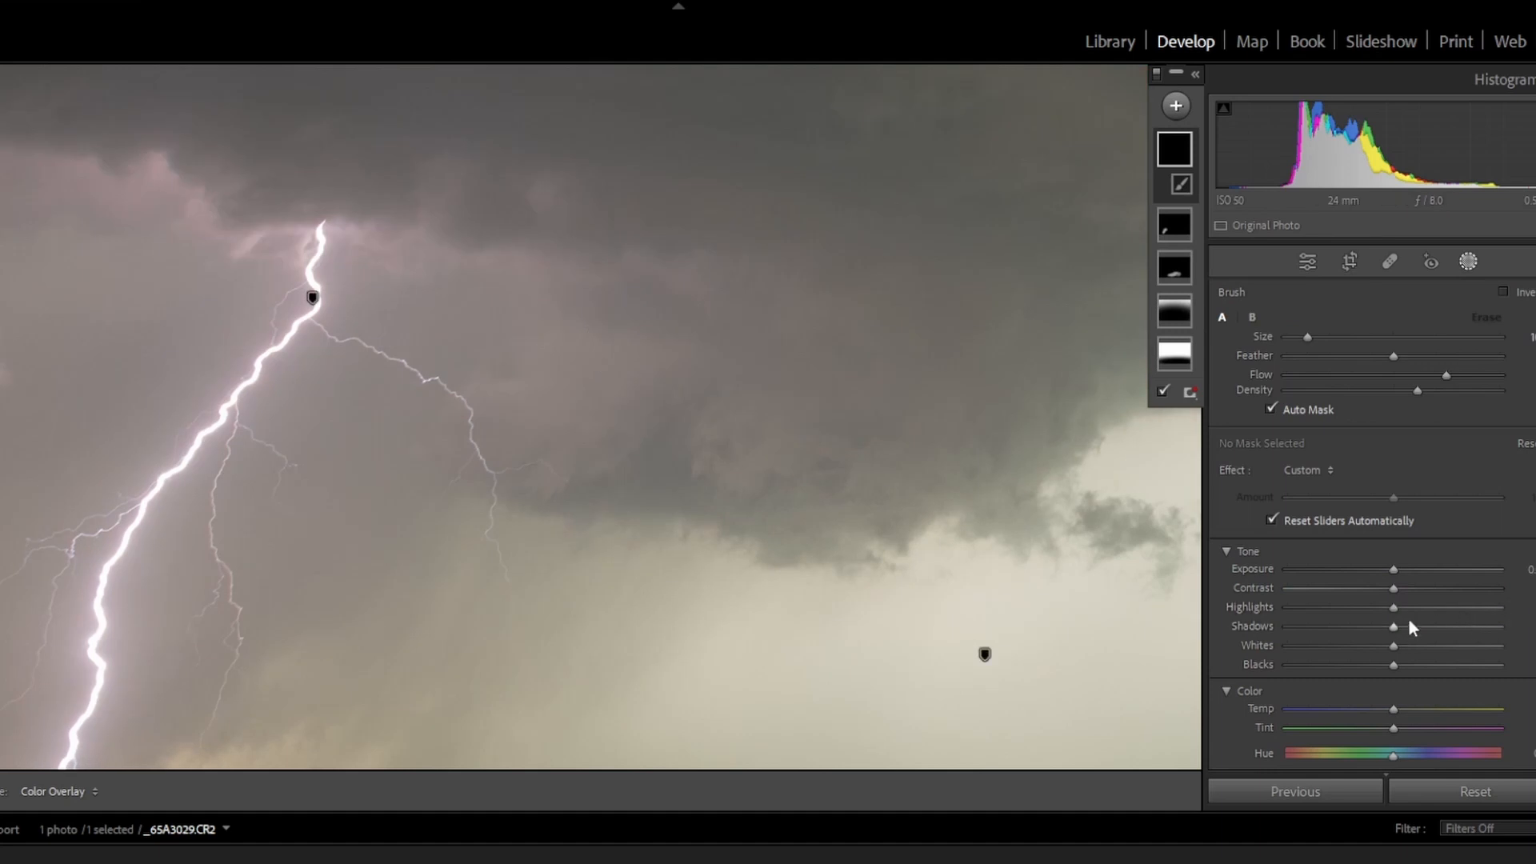
pyautogui.moveTo(1443, 615); pyautogui.dragTo(1454, 616)
pyautogui.scroll(4, 186, 310)
pyautogui.scroll(3, 186, 311)
pyautogui.moveTo(170, 210)
pyautogui.mouseDown()
pyautogui.moveTo(208, 254)
pyautogui.moveTo(117, 195)
pyautogui.moveTo(209, 328)
pyautogui.moveTo(425, 319)
pyautogui.moveTo(358, 404)
pyautogui.moveTo(315, 360)
pyautogui.moveTo(559, 309)
pyautogui.moveTo(391, 357)
pyautogui.moveTo(262, 282)
pyautogui.moveTo(55, 240)
pyautogui.moveTo(154, 257)
pyautogui.moveTo(171, 436)
pyautogui.moveTo(224, 518)
pyautogui.moveTo(401, 339)
pyautogui.moveTo(497, 315)
pyautogui.moveTo(593, 401)
pyautogui.moveTo(568, 396)
pyautogui.mouseUp()
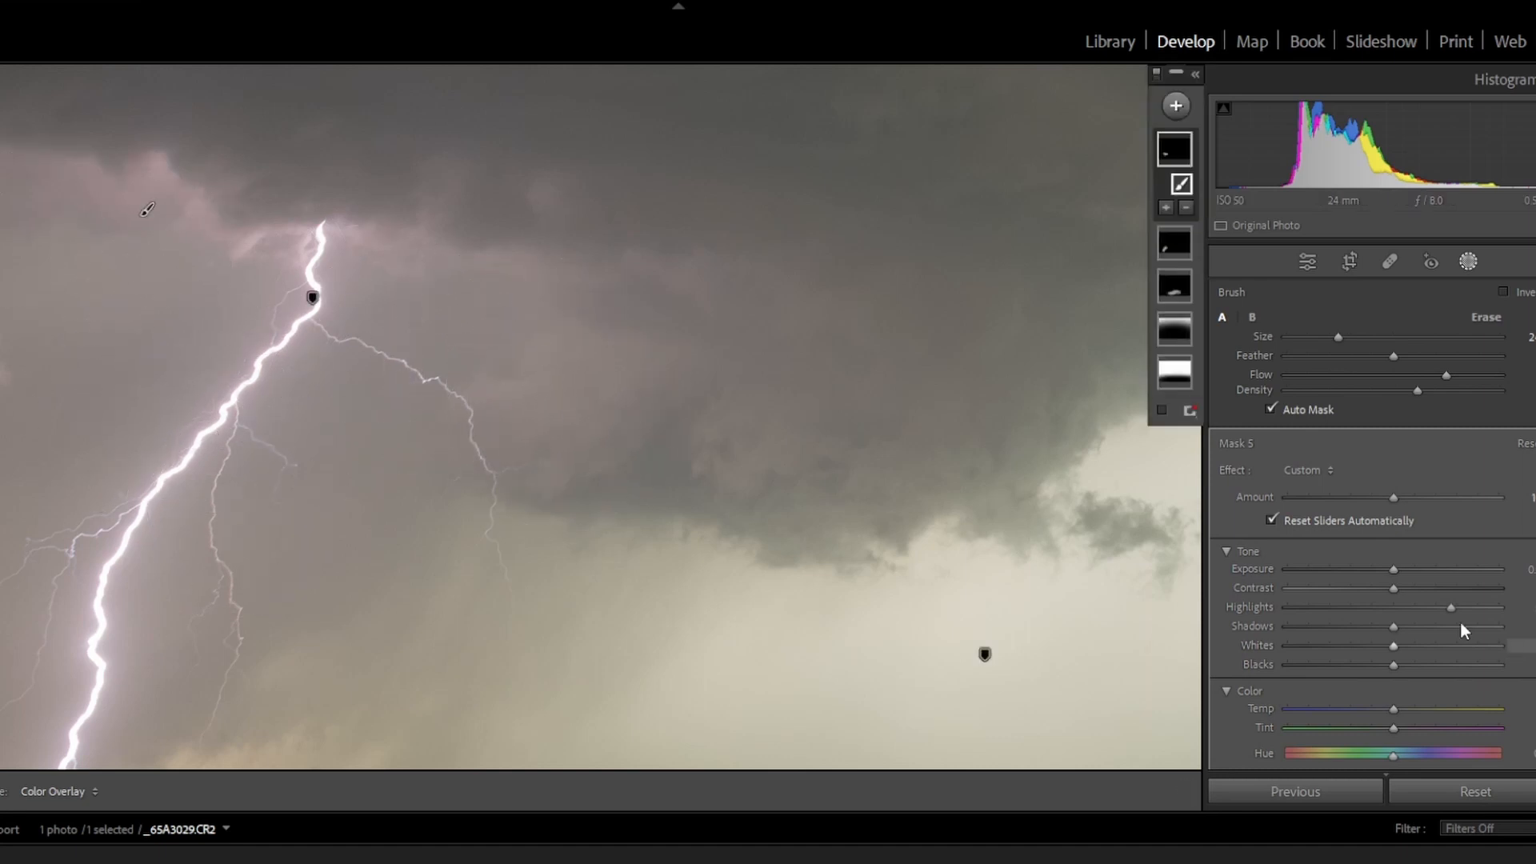
# Raise the cloud brush mask's Highlights to near maximum and its Whites slightly, finish masking, and review the photo full screen.
pyautogui.moveTo(1450, 608); pyautogui.dragTo(1496, 608)
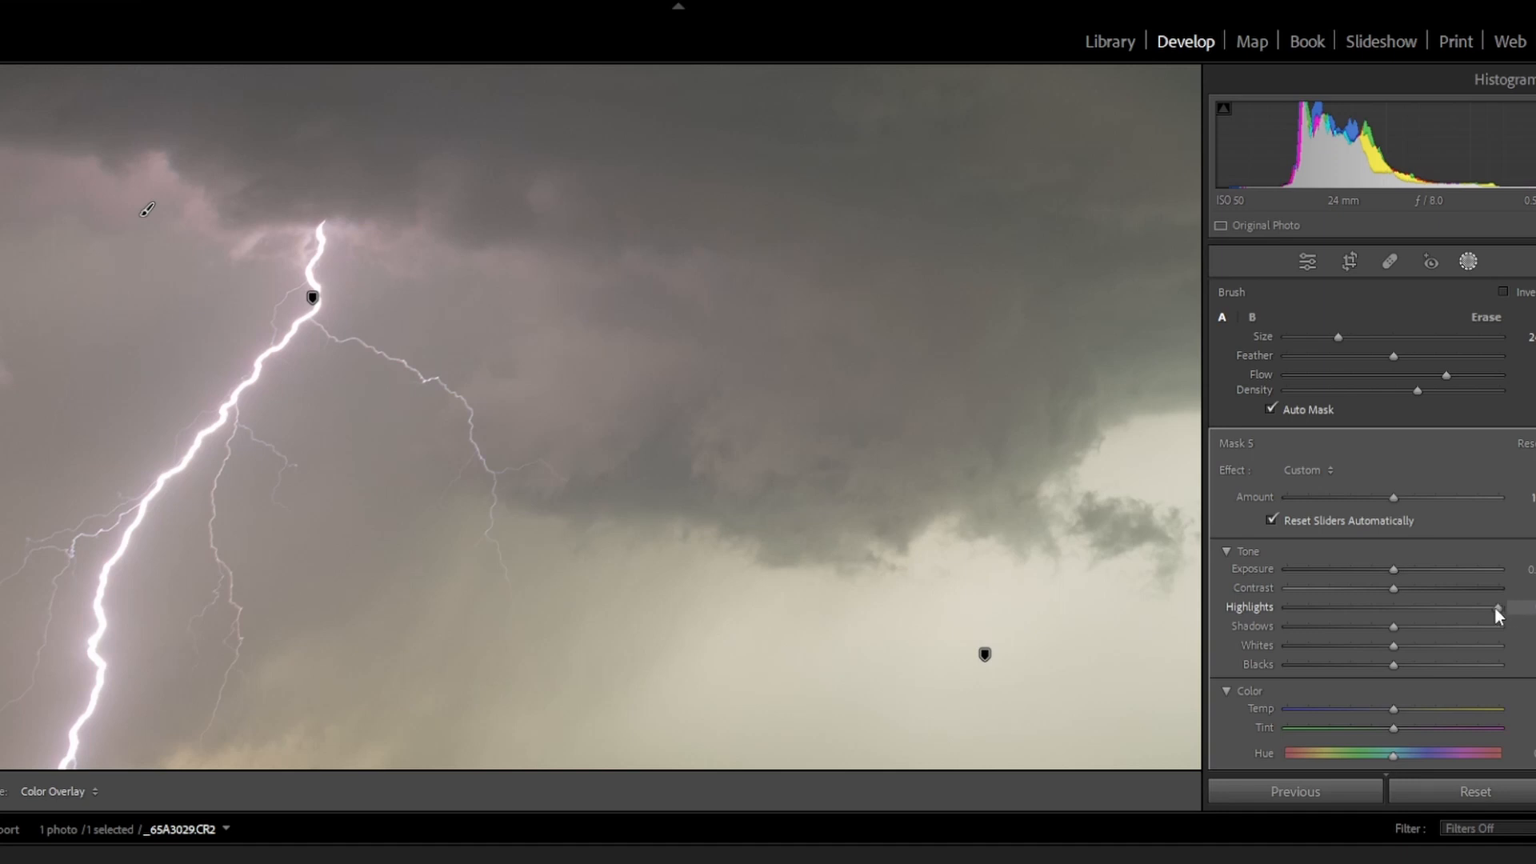
pyautogui.moveTo(1395, 647); pyautogui.dragTo(1409, 645)
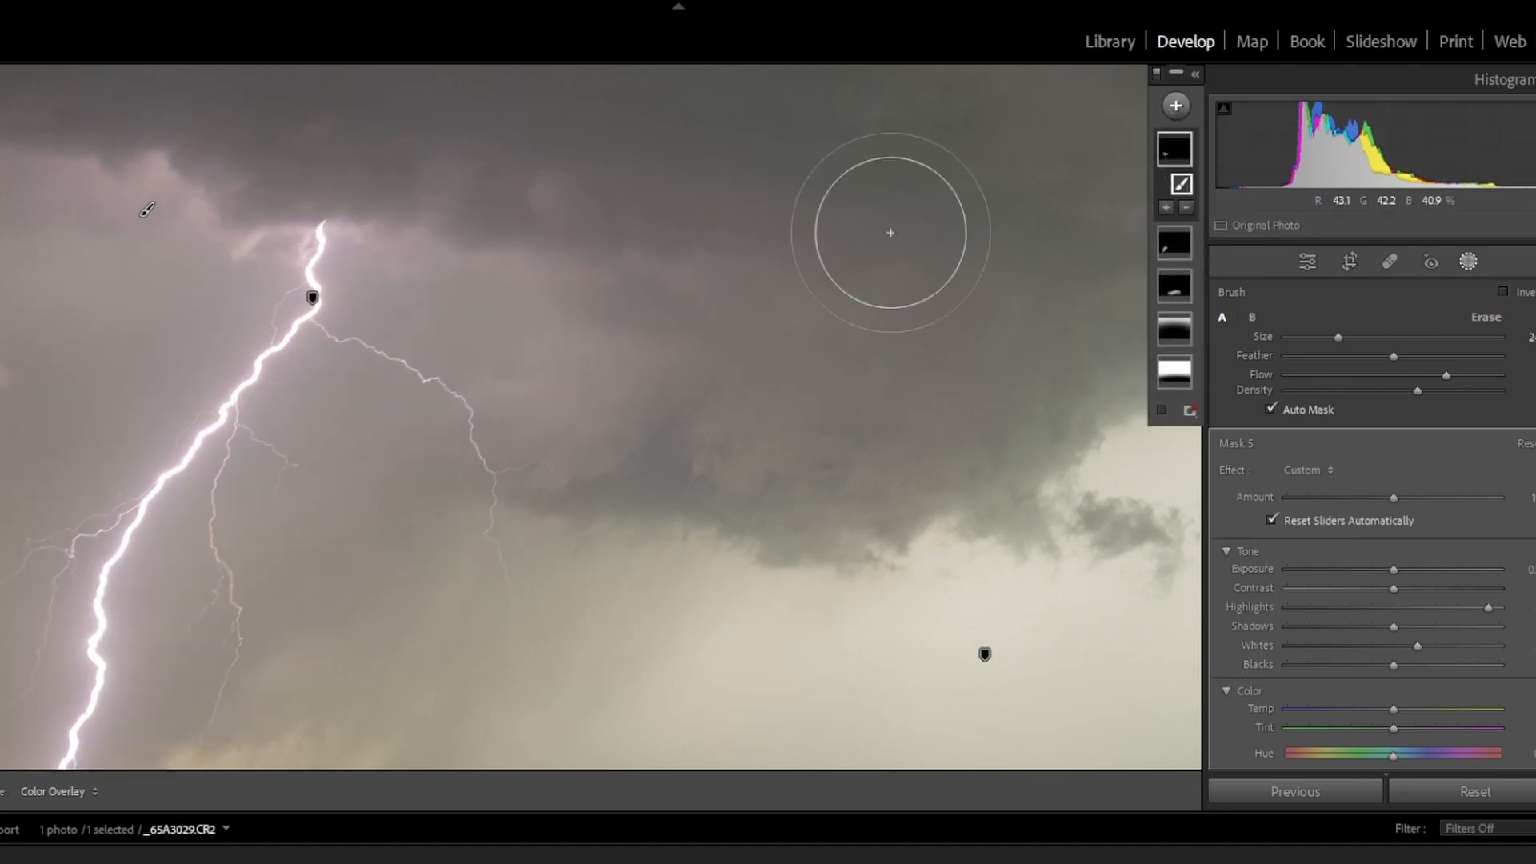
pyautogui.click(1461, 258)
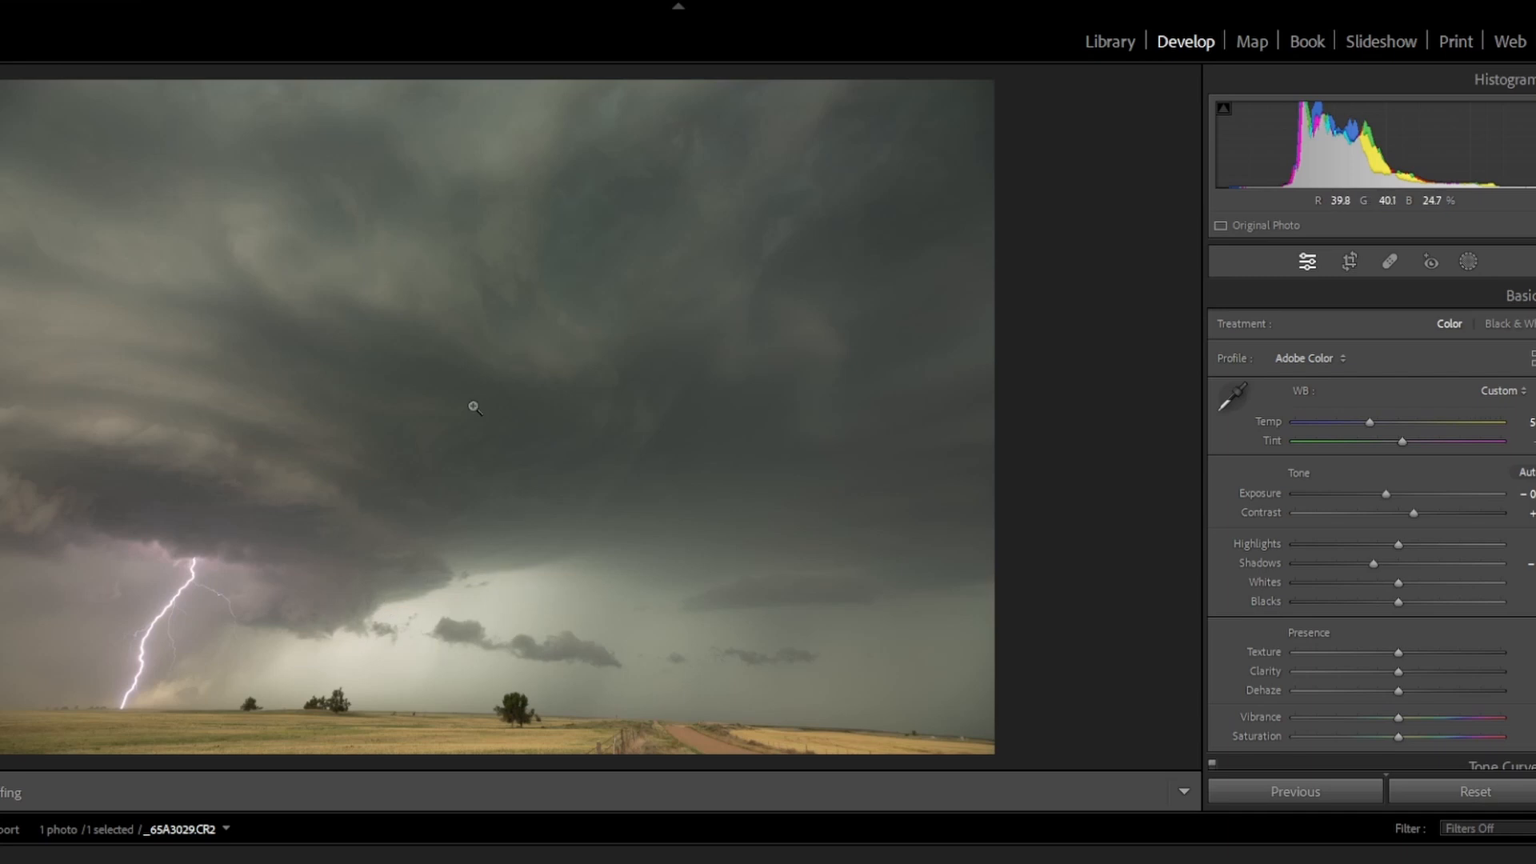
pyautogui.press('f')
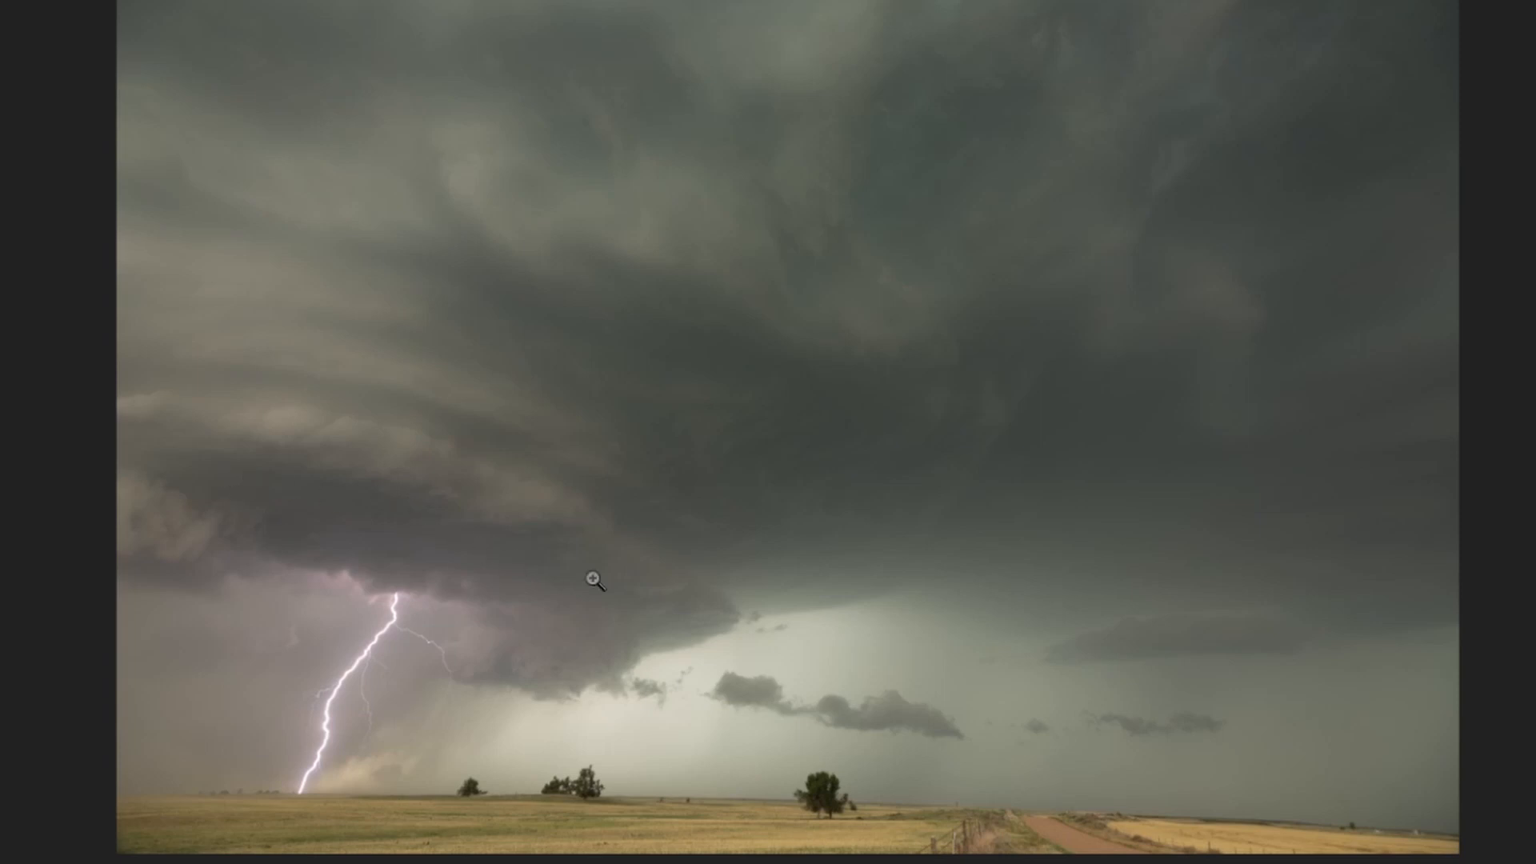
pyautogui.press('f')
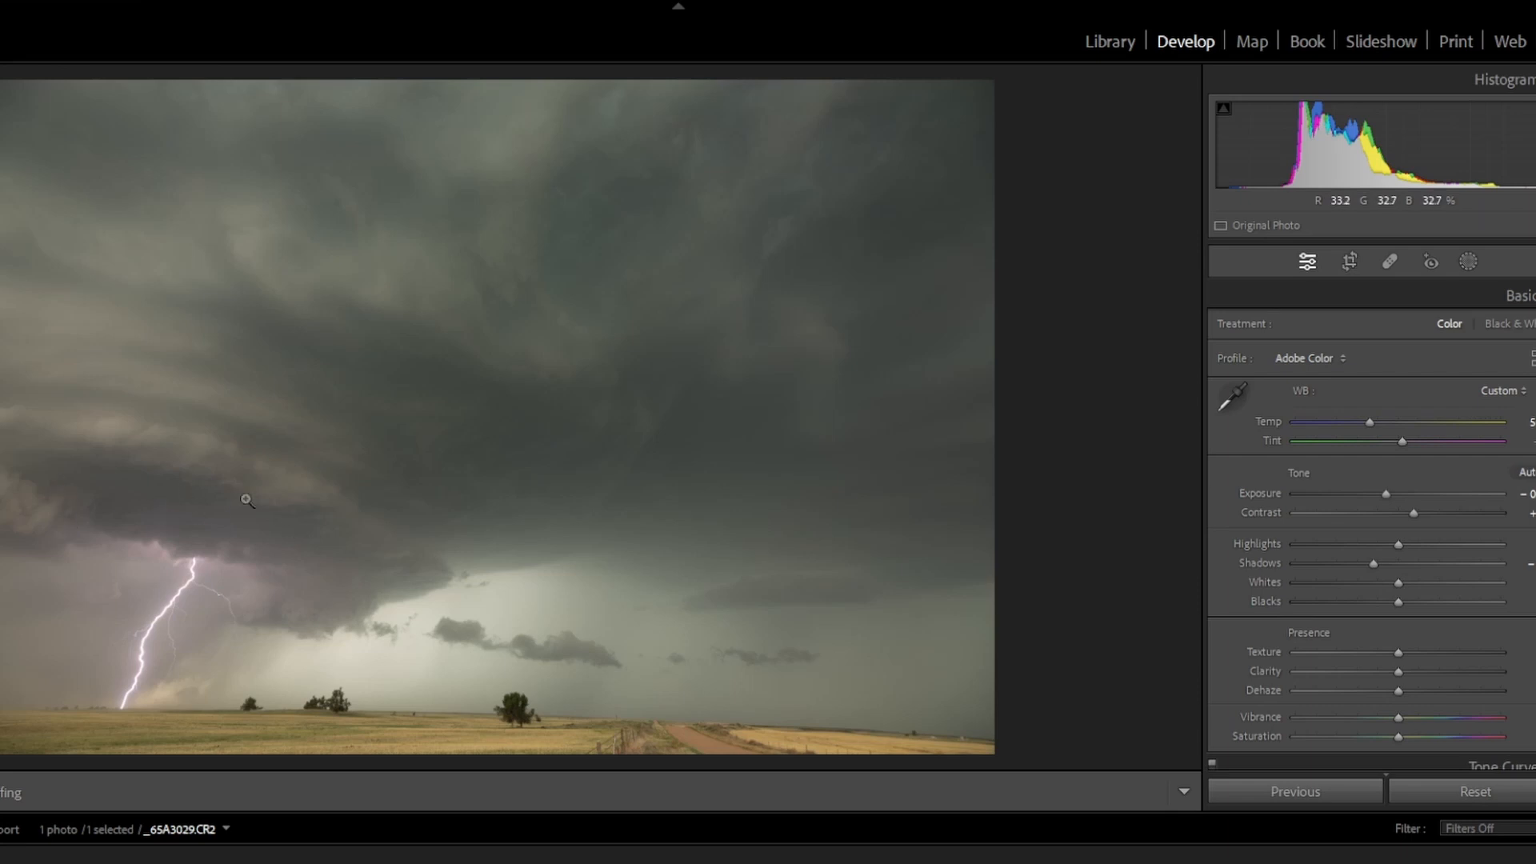
# Create a luminance range mask sampled from the dark clouds above the lightning, and narrow its range to 8/19 at the dark end.
pyautogui.click(1468, 263)
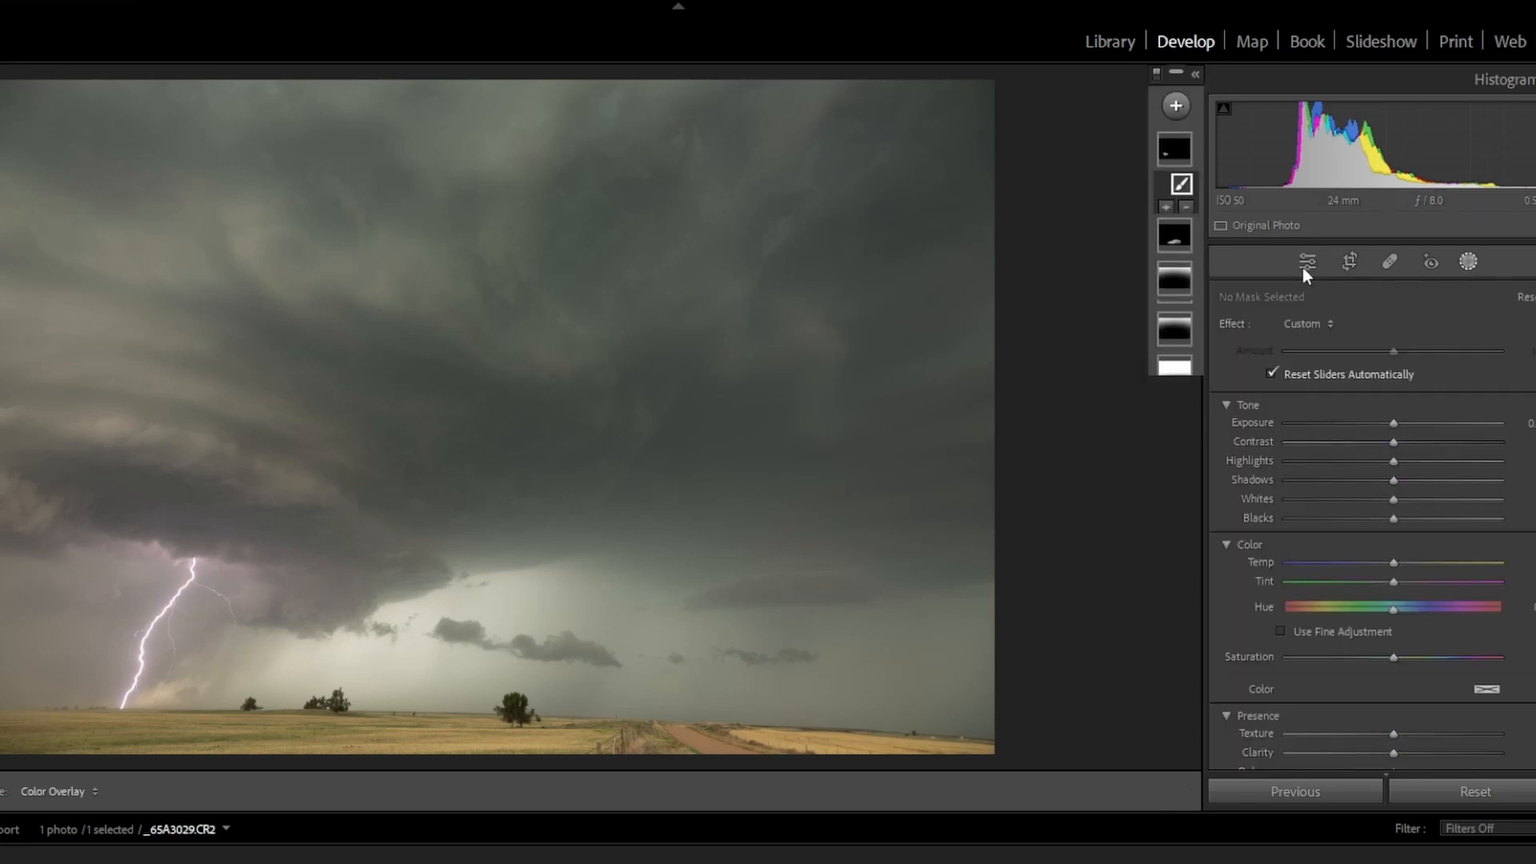
pyautogui.click(1176, 106)
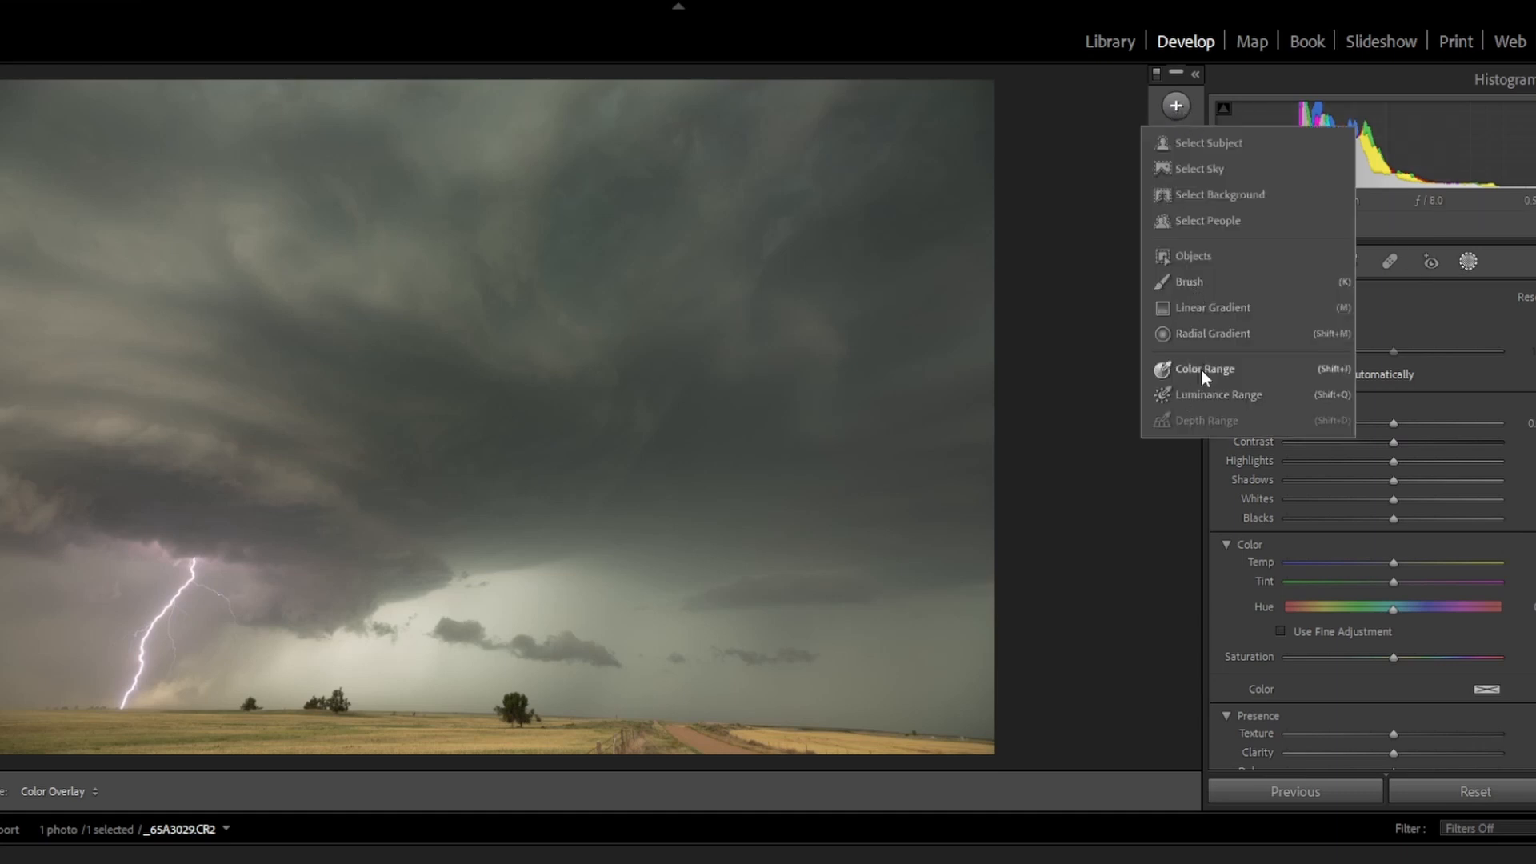
pyautogui.click(1200, 393)
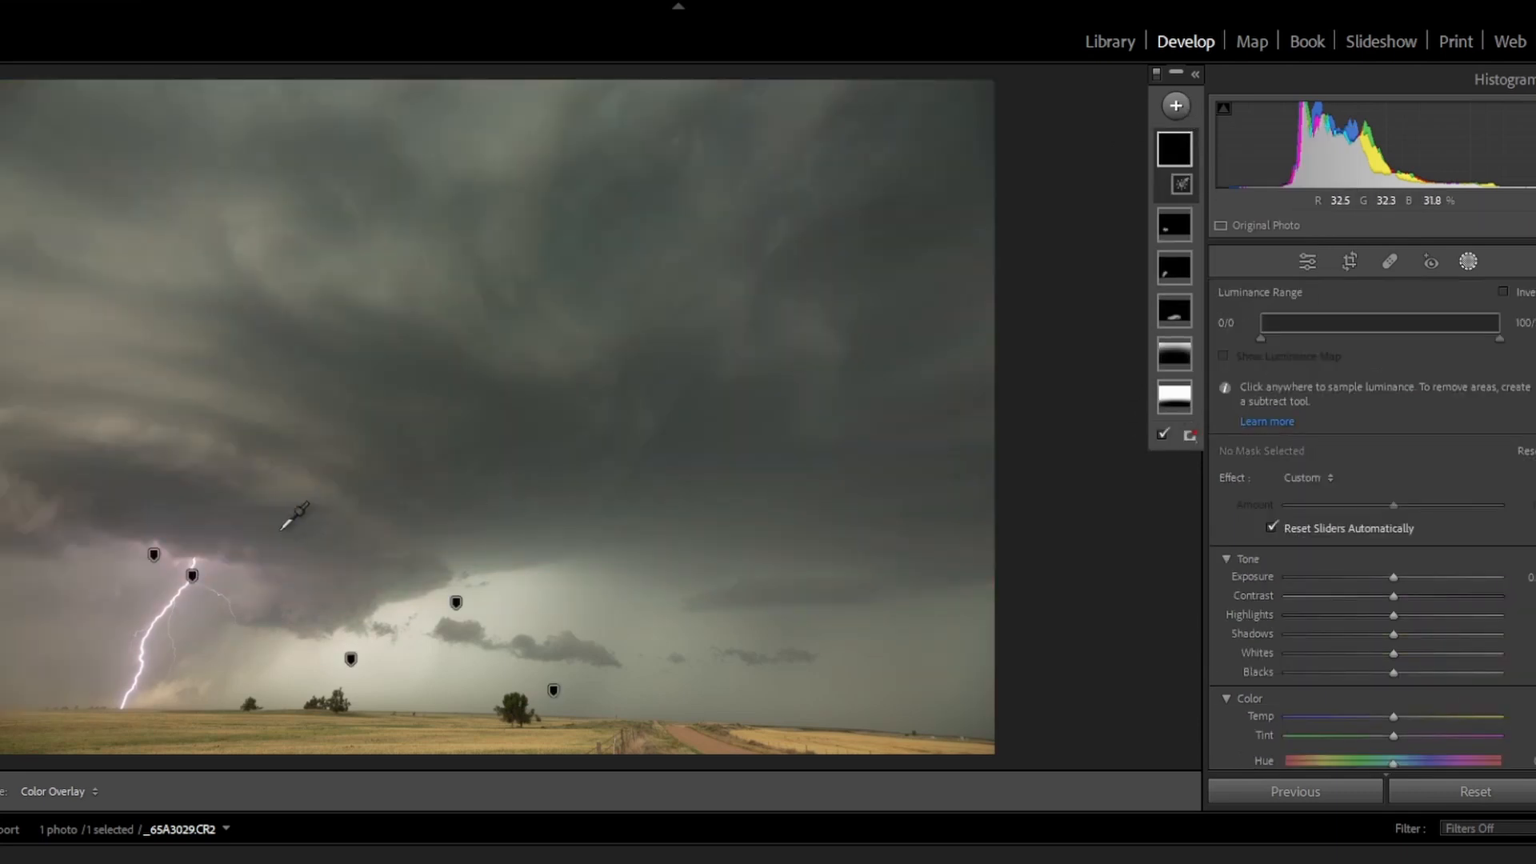
pyautogui.click(281, 530)
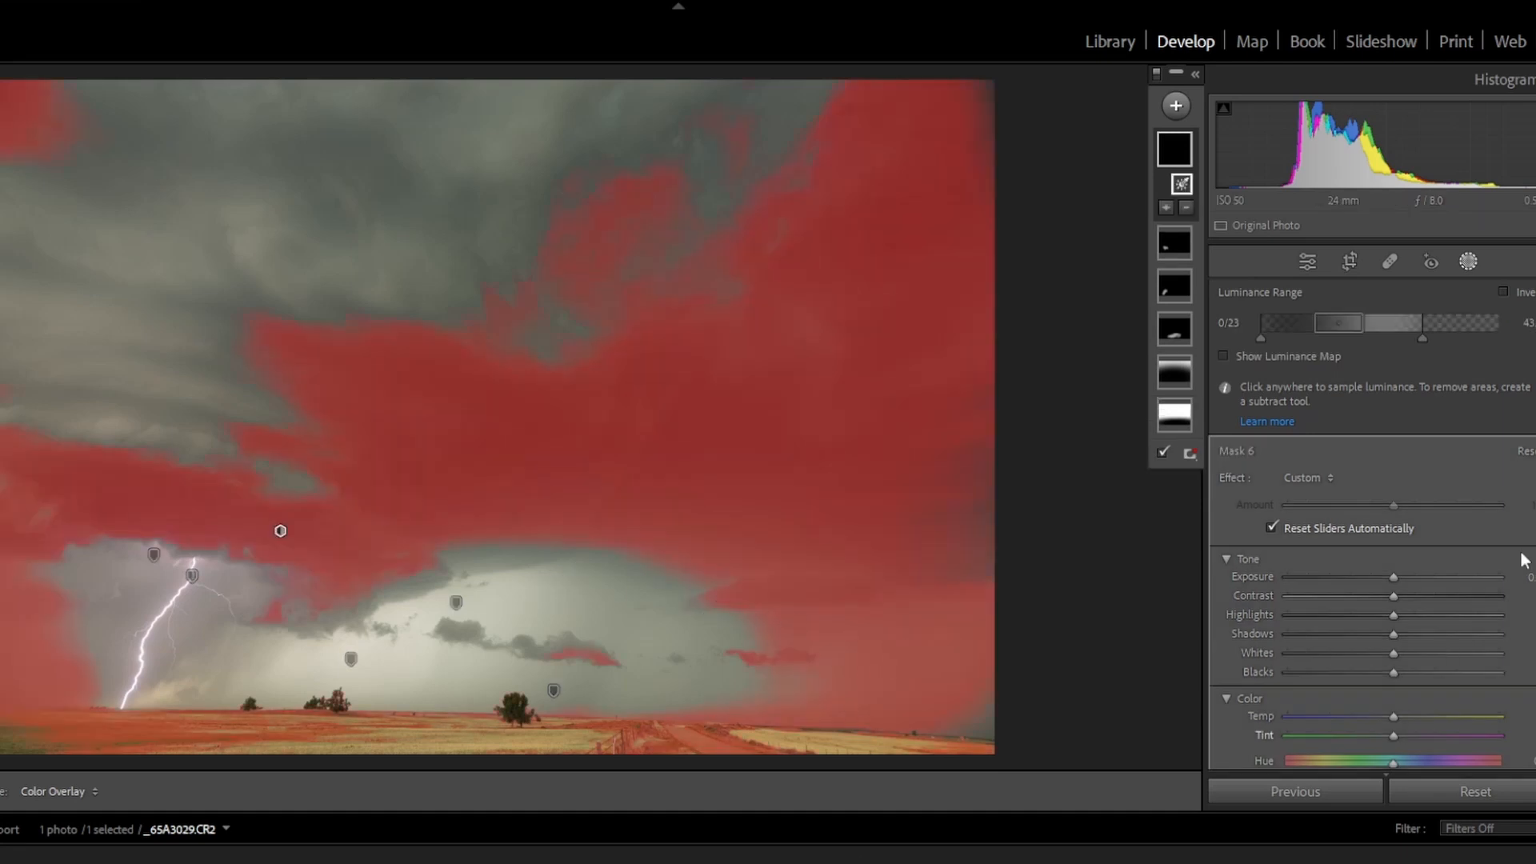
pyautogui.moveTo(1423, 336); pyautogui.dragTo(1399, 344)
pyautogui.moveTo(1262, 338); pyautogui.dragTo(1281, 338)
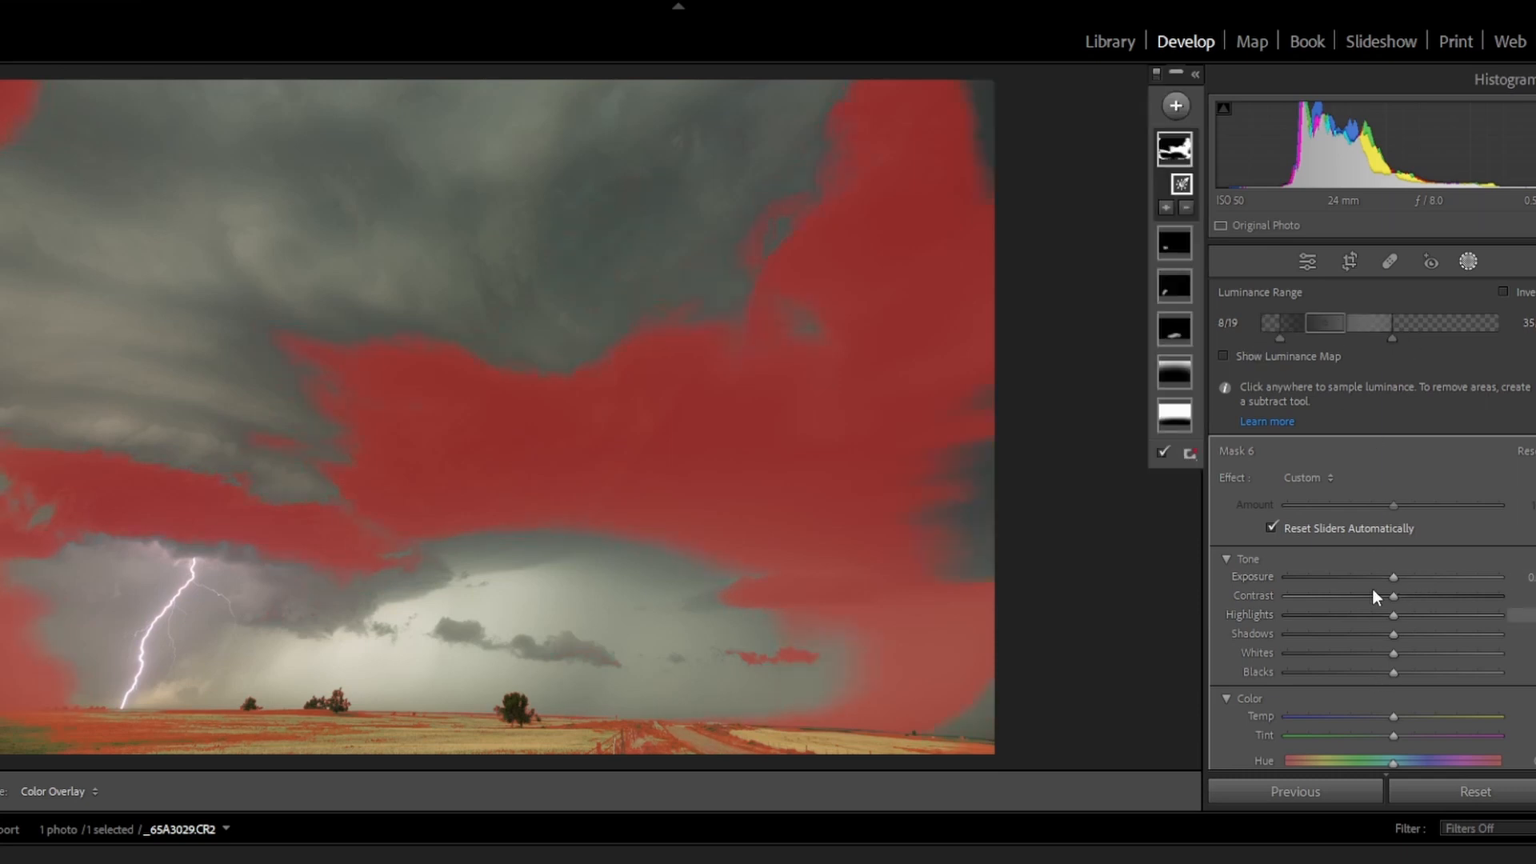
# Slightly lower the exposure within the luminance range mask, and reduce the mask's overall Amount a little.
pyautogui.moveTo(1394, 578); pyautogui.dragTo(1389, 577)
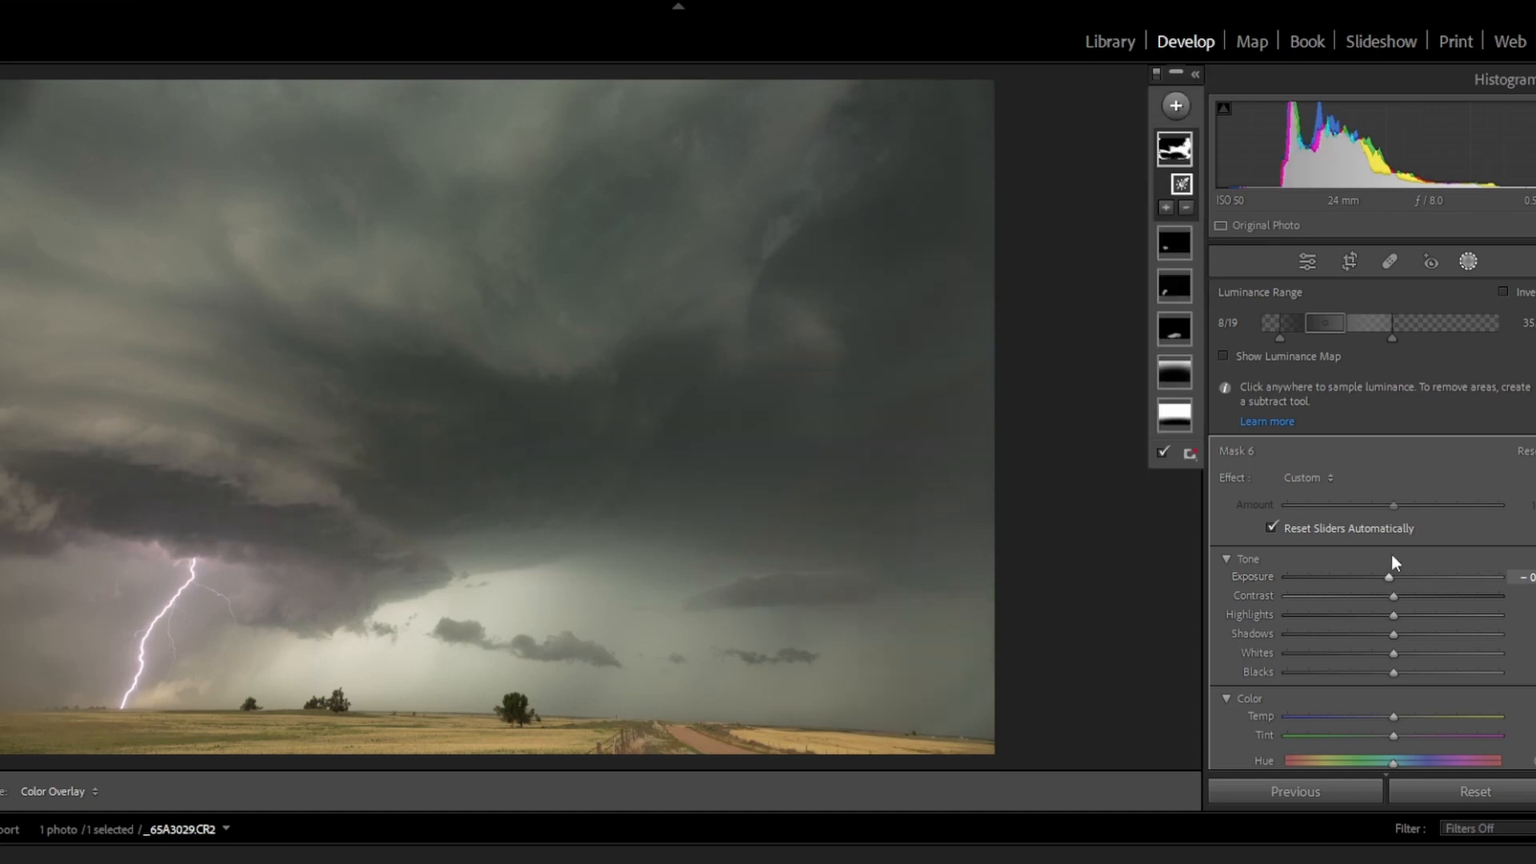
pyautogui.moveTo(1391, 506); pyautogui.dragTo(1372, 511)
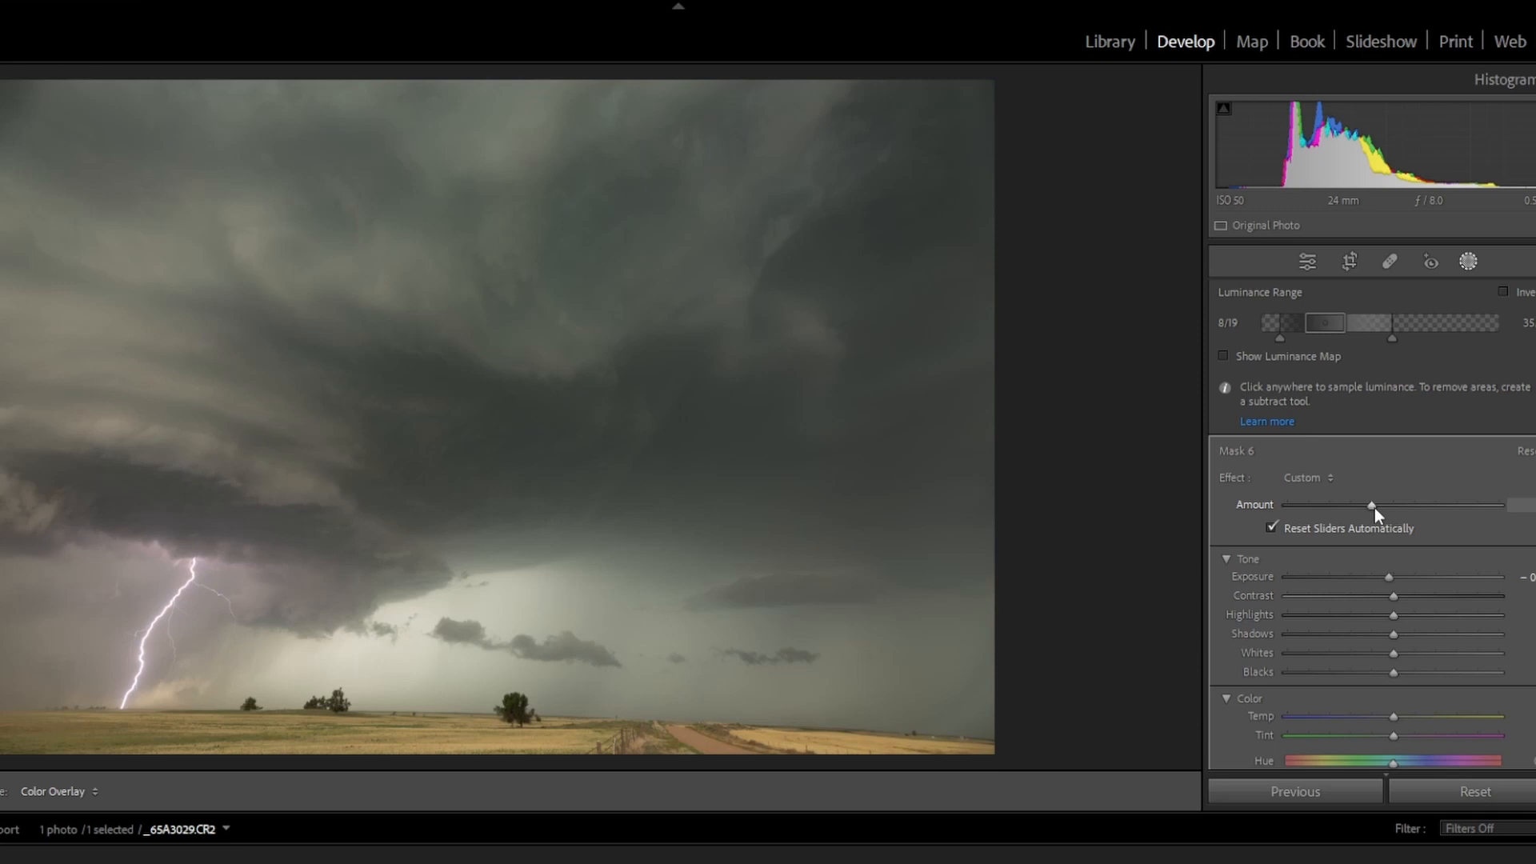
# Fine-tune the luminance range mask's Amount, leave masking, and raise the photo's global Dehaze slightly.
pyautogui.moveTo(1374, 508); pyautogui.dragTo(1374, 507)
pyautogui.moveTo(1375, 507); pyautogui.dragTo(1374, 507)
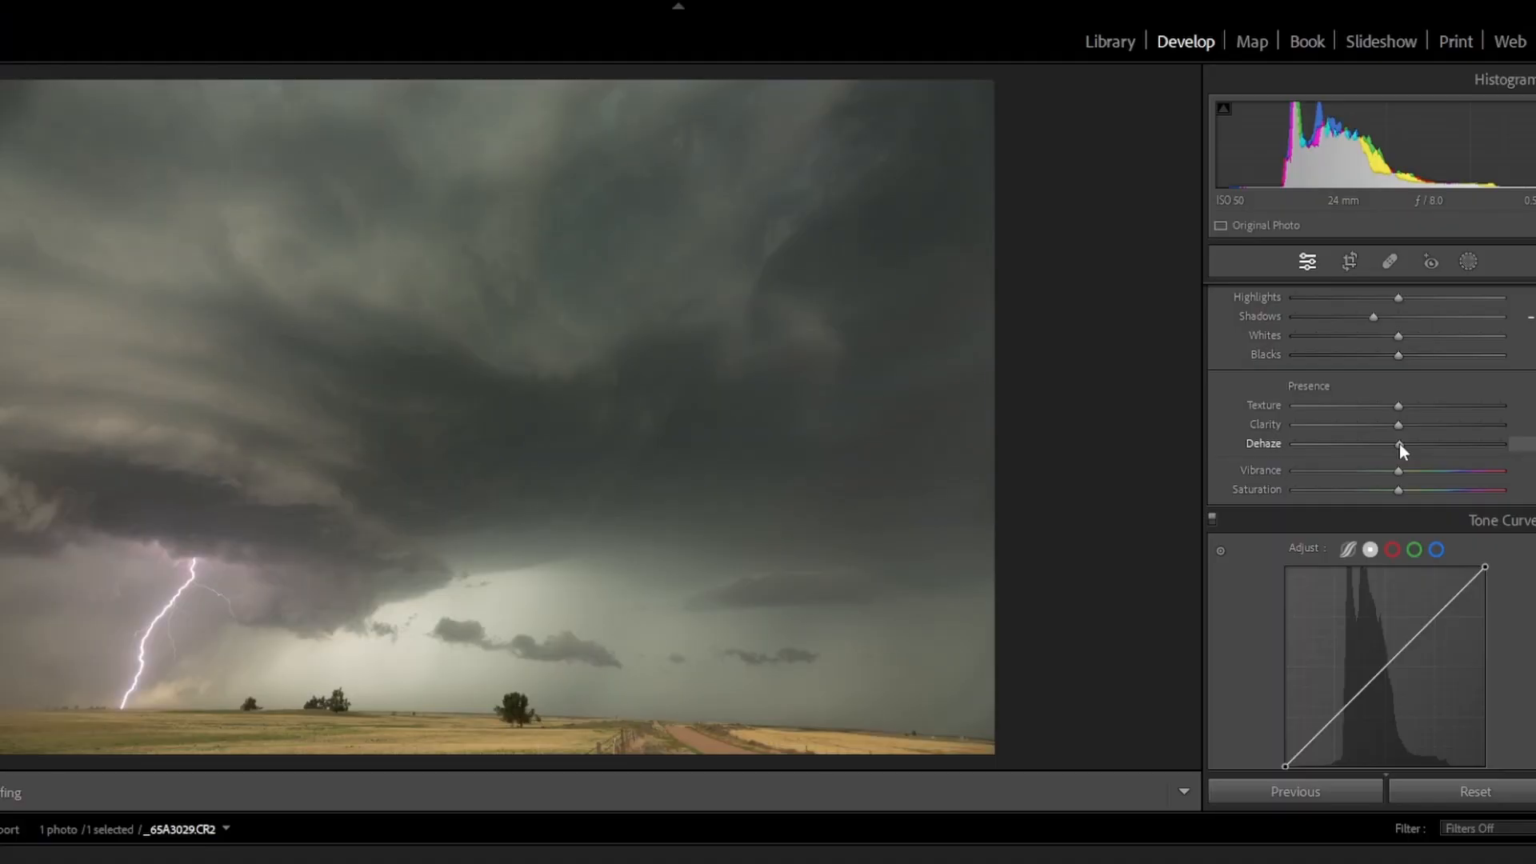
pyautogui.moveTo(1399, 443)
pyautogui.mouseDown()
pyautogui.moveTo(1452, 440)
pyautogui.moveTo(1409, 448)
pyautogui.mouseUp()
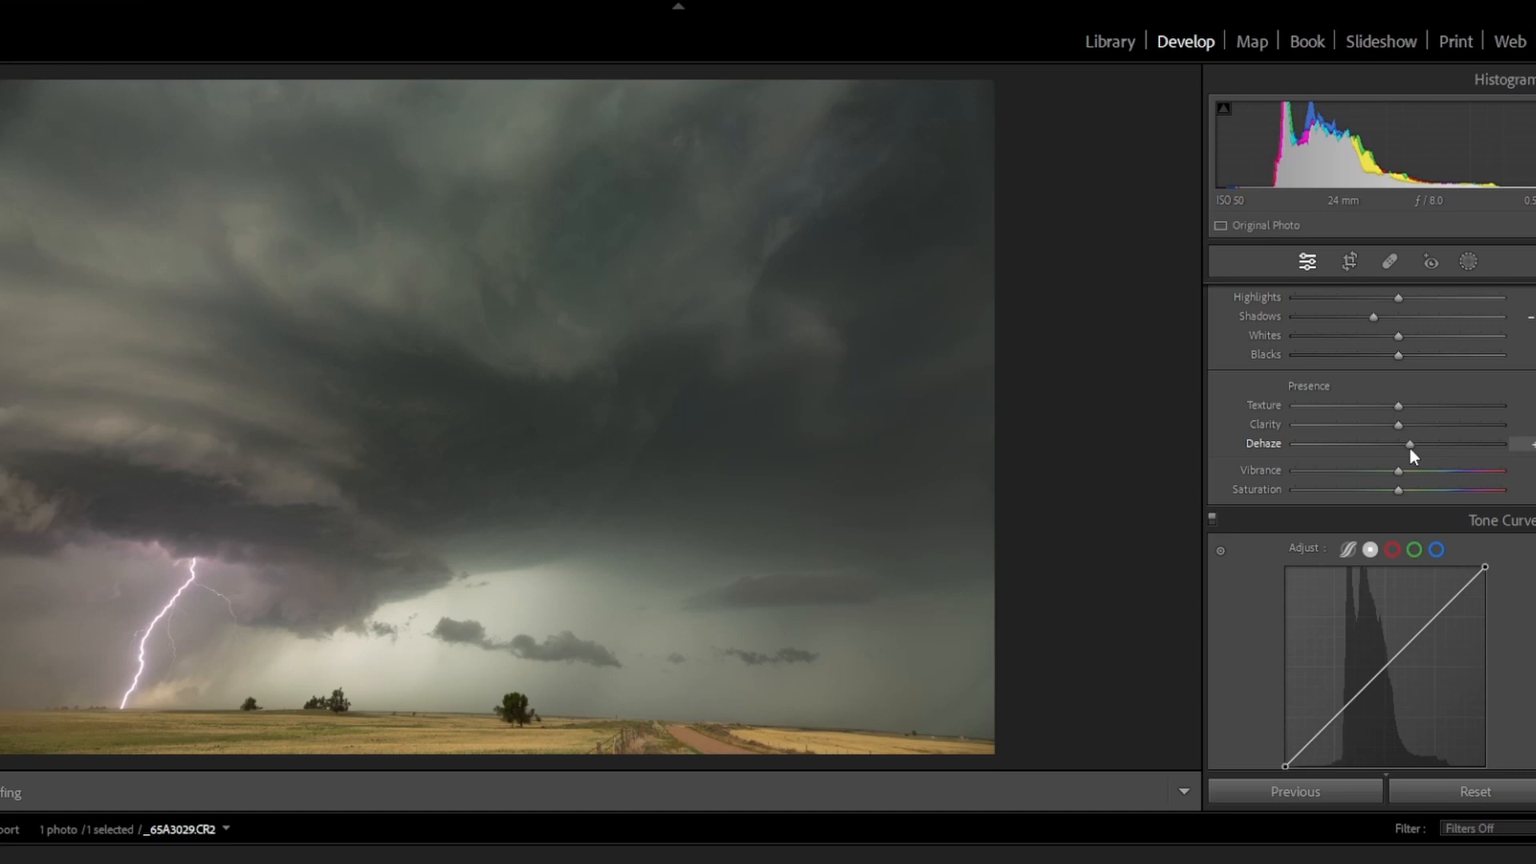
pyautogui.moveTo(1410, 448); pyautogui.dragTo(1407, 447)
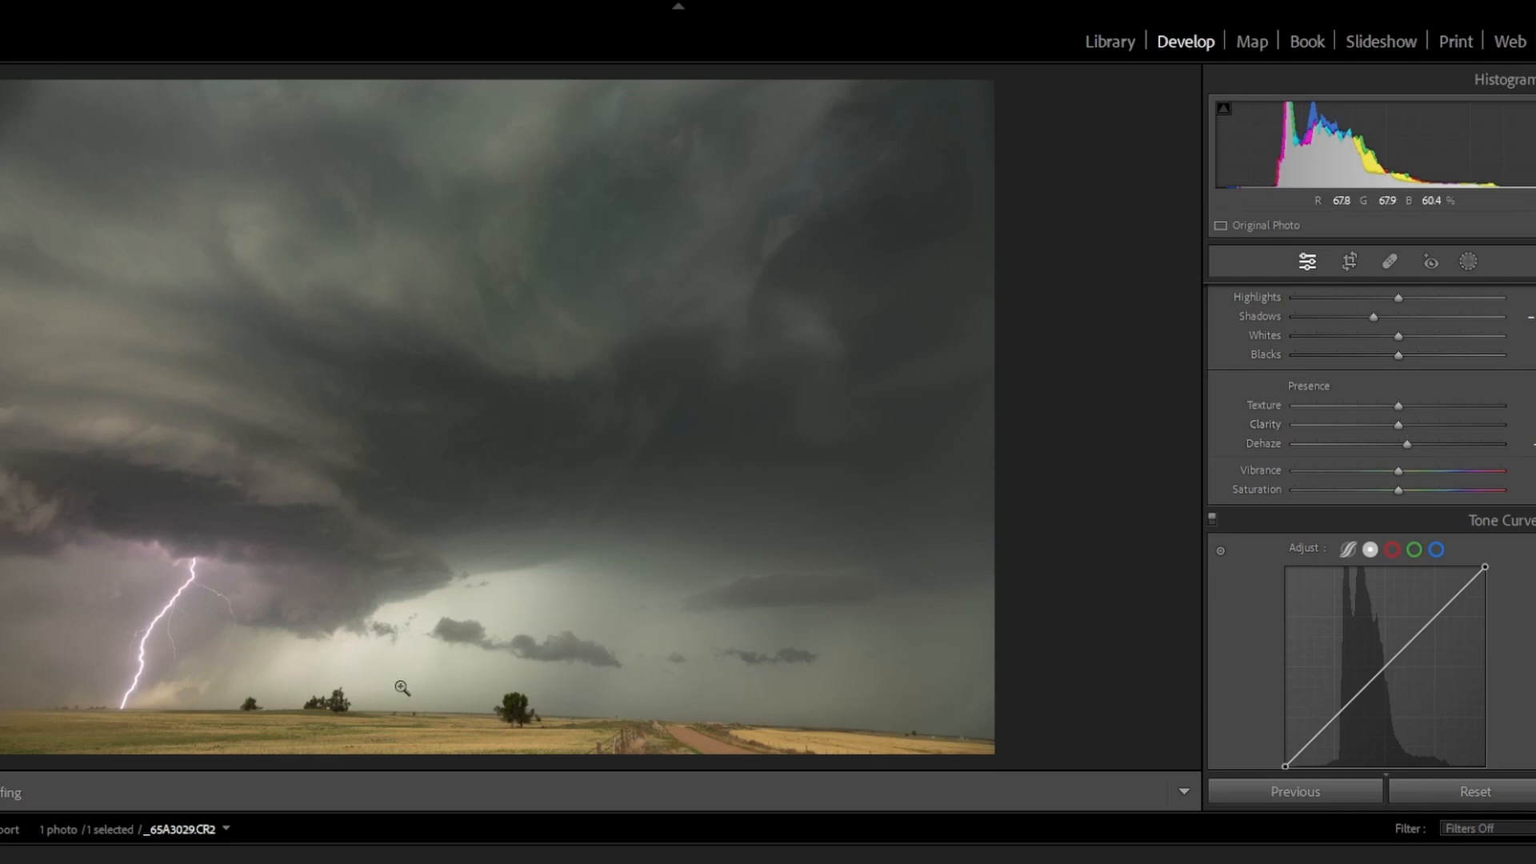
# Add a new brush mask, turn off its overlay, and raise its Clarity slightly.
pyautogui.moveTo(509, 711); pyautogui.dragTo(536, 552)
pyautogui.moveTo(106, 636)
pyautogui.mouseDown()
pyautogui.moveTo(103, 676)
pyautogui.moveTo(112, 632)
pyautogui.mouseUp()
pyautogui.click(1468, 262)
pyautogui.click(1175, 105)
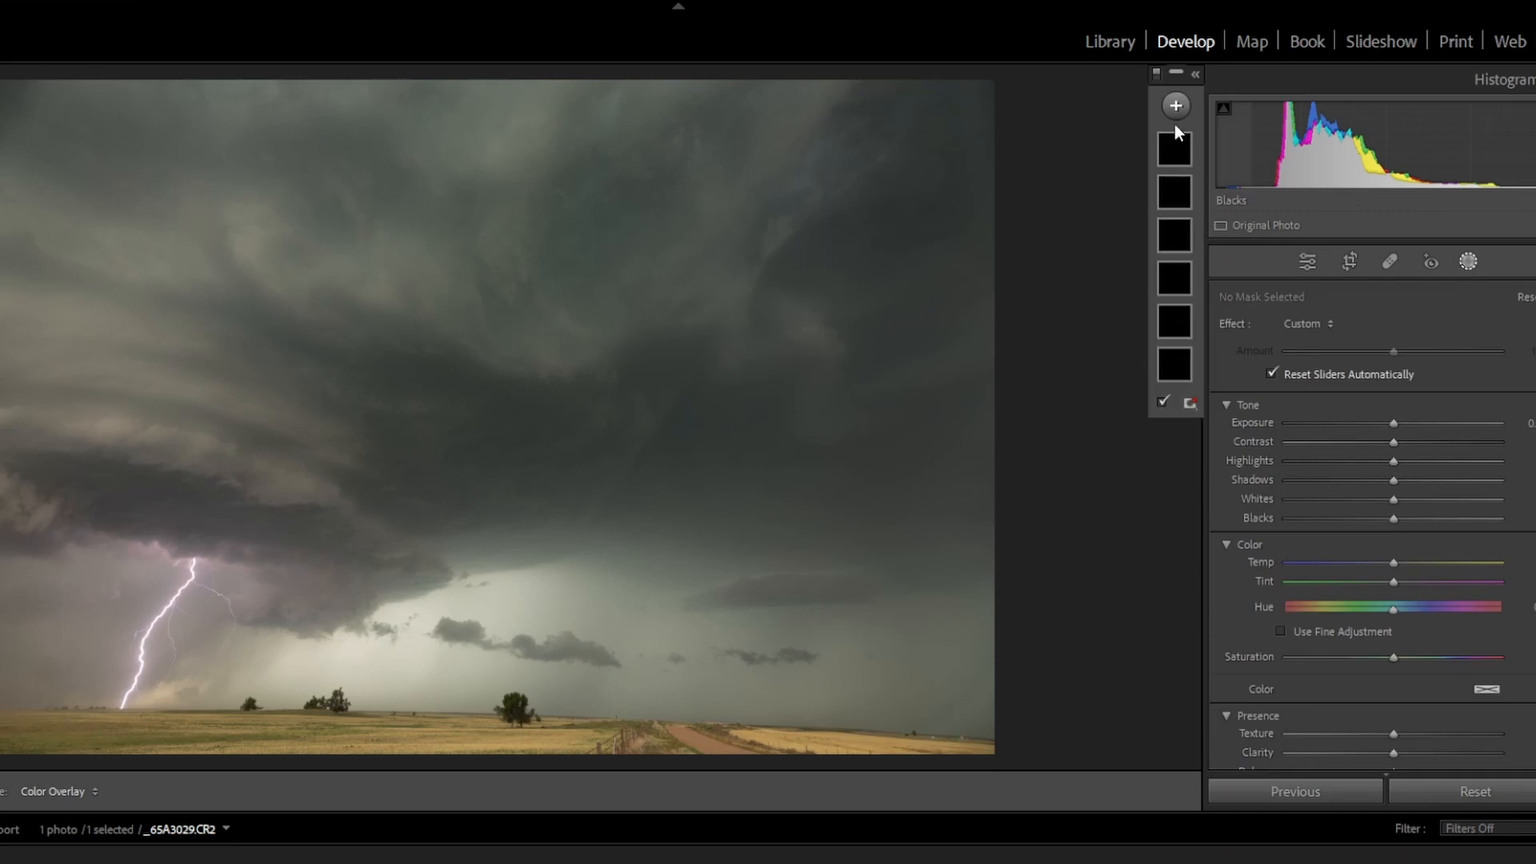
pyautogui.click(1183, 280)
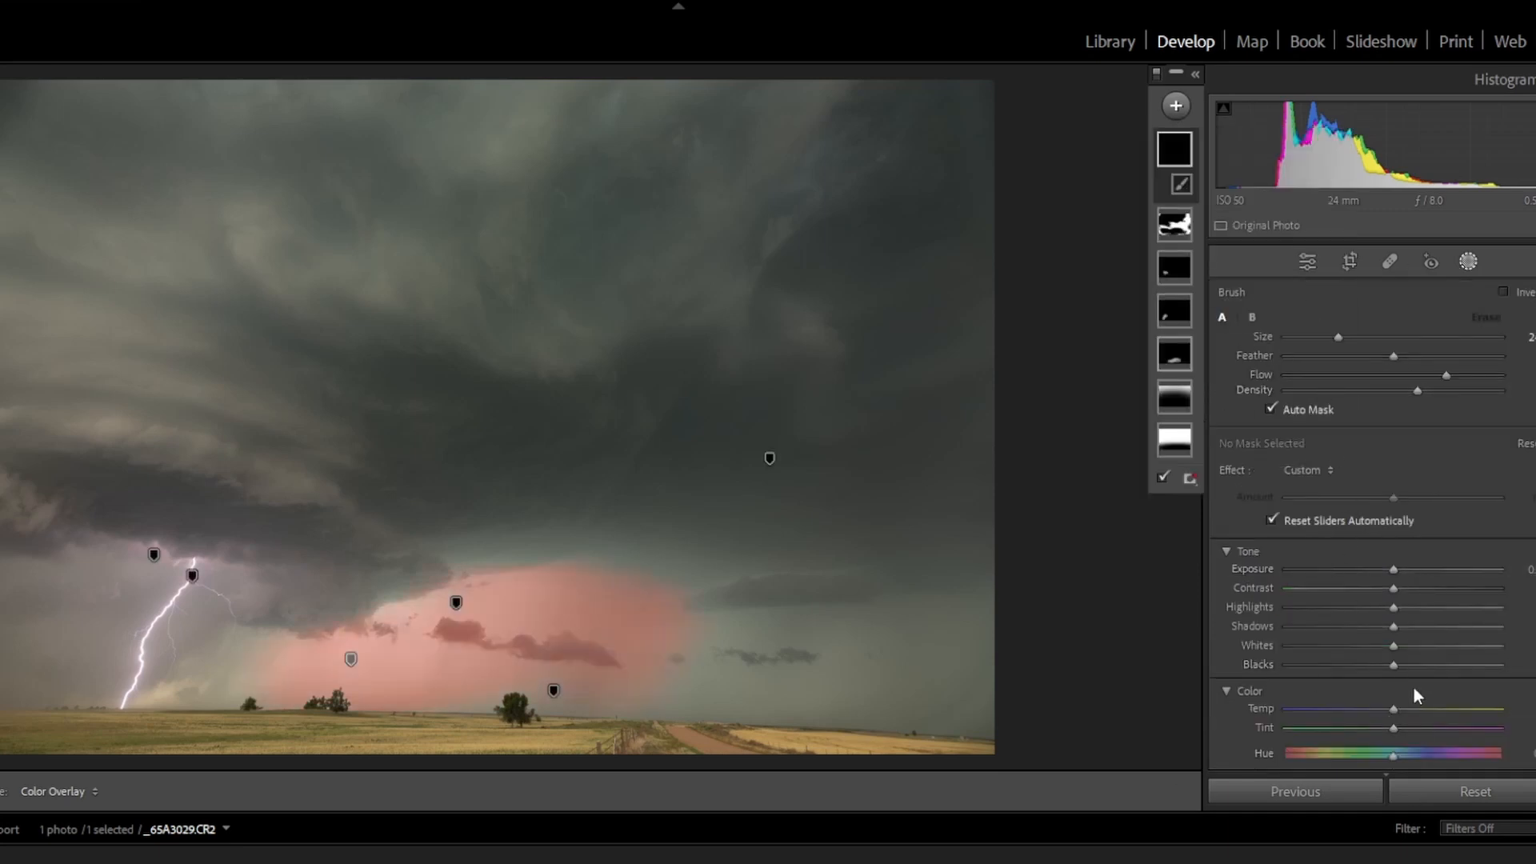
pyautogui.scroll(-4, 1405, 720)
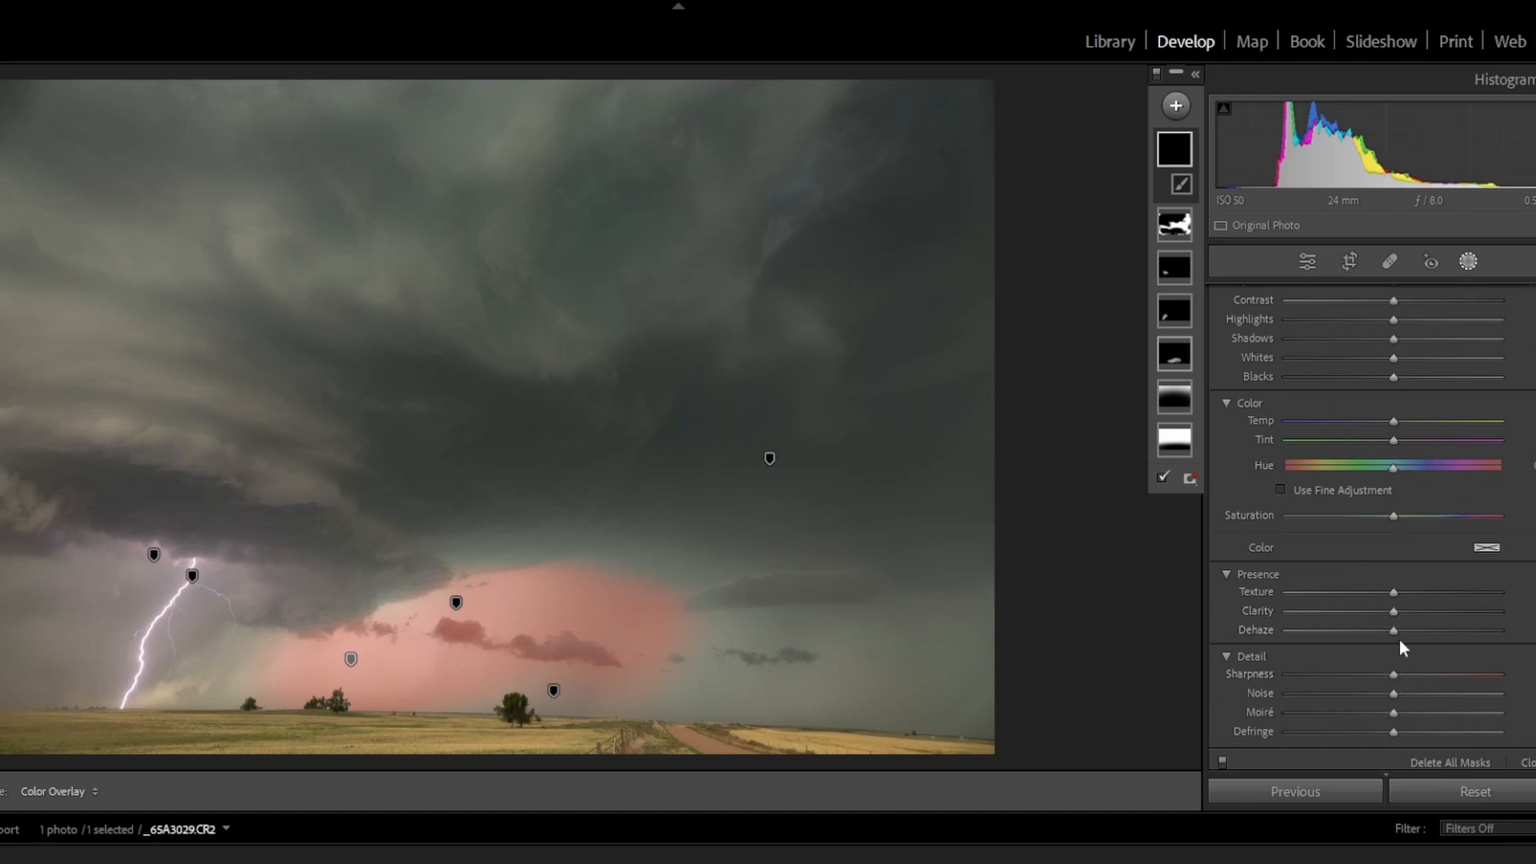
pyautogui.press('o')
pyautogui.moveTo(1406, 612); pyautogui.dragTo(1410, 613)
# Paint the Clarity brush mask over the lightning and along the bright sky above the horizon, and finish masking.
pyautogui.scroll(-4, 196, 600)
pyautogui.moveTo(189, 587)
pyautogui.mouseDown()
pyautogui.moveTo(108, 675)
pyautogui.moveTo(145, 574)
pyautogui.moveTo(161, 613)
pyautogui.mouseUp()
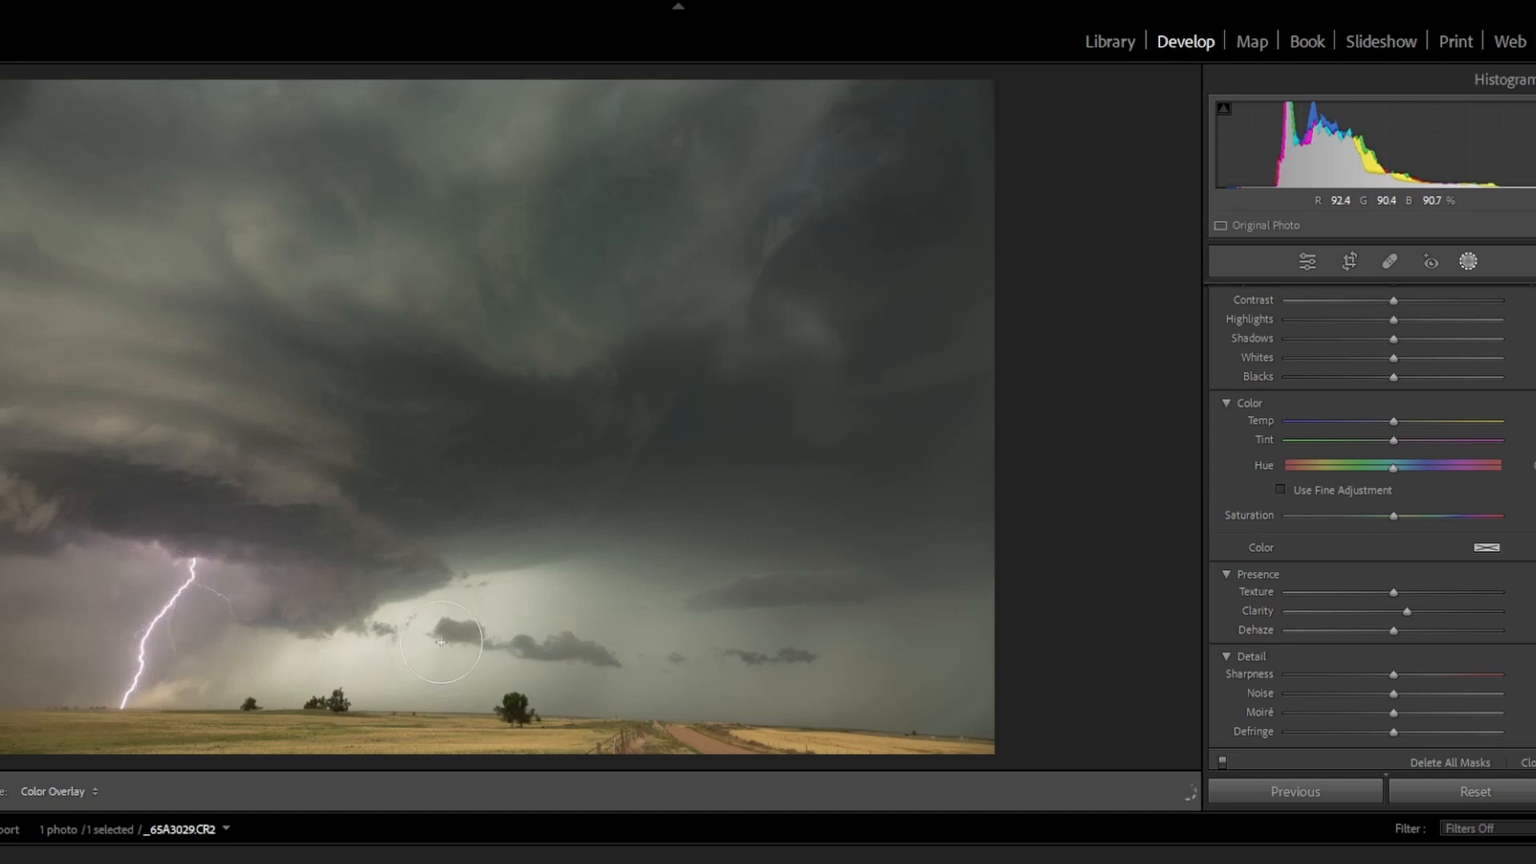
pyautogui.moveTo(187, 595)
pyautogui.mouseDown()
pyautogui.moveTo(232, 686)
pyautogui.moveTo(479, 699)
pyautogui.moveTo(562, 650)
pyautogui.moveTo(775, 679)
pyautogui.moveTo(488, 704)
pyautogui.moveTo(188, 642)
pyautogui.moveTo(126, 688)
pyautogui.moveTo(566, 685)
pyautogui.moveTo(199, 627)
pyautogui.moveTo(164, 649)
pyautogui.moveTo(952, 728)
pyautogui.mouseUp()
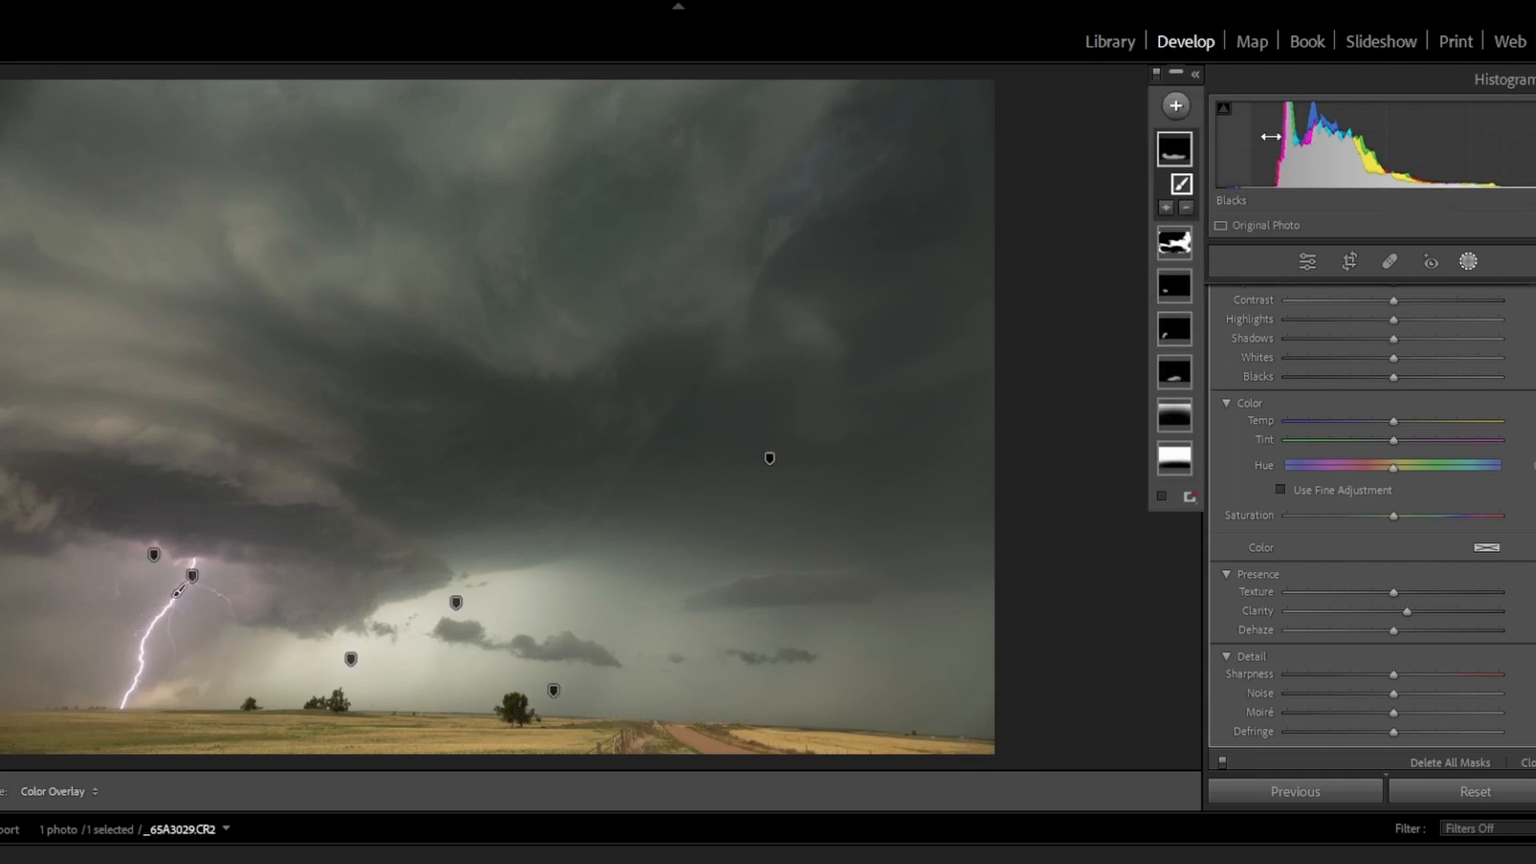
pyautogui.click(1468, 261)
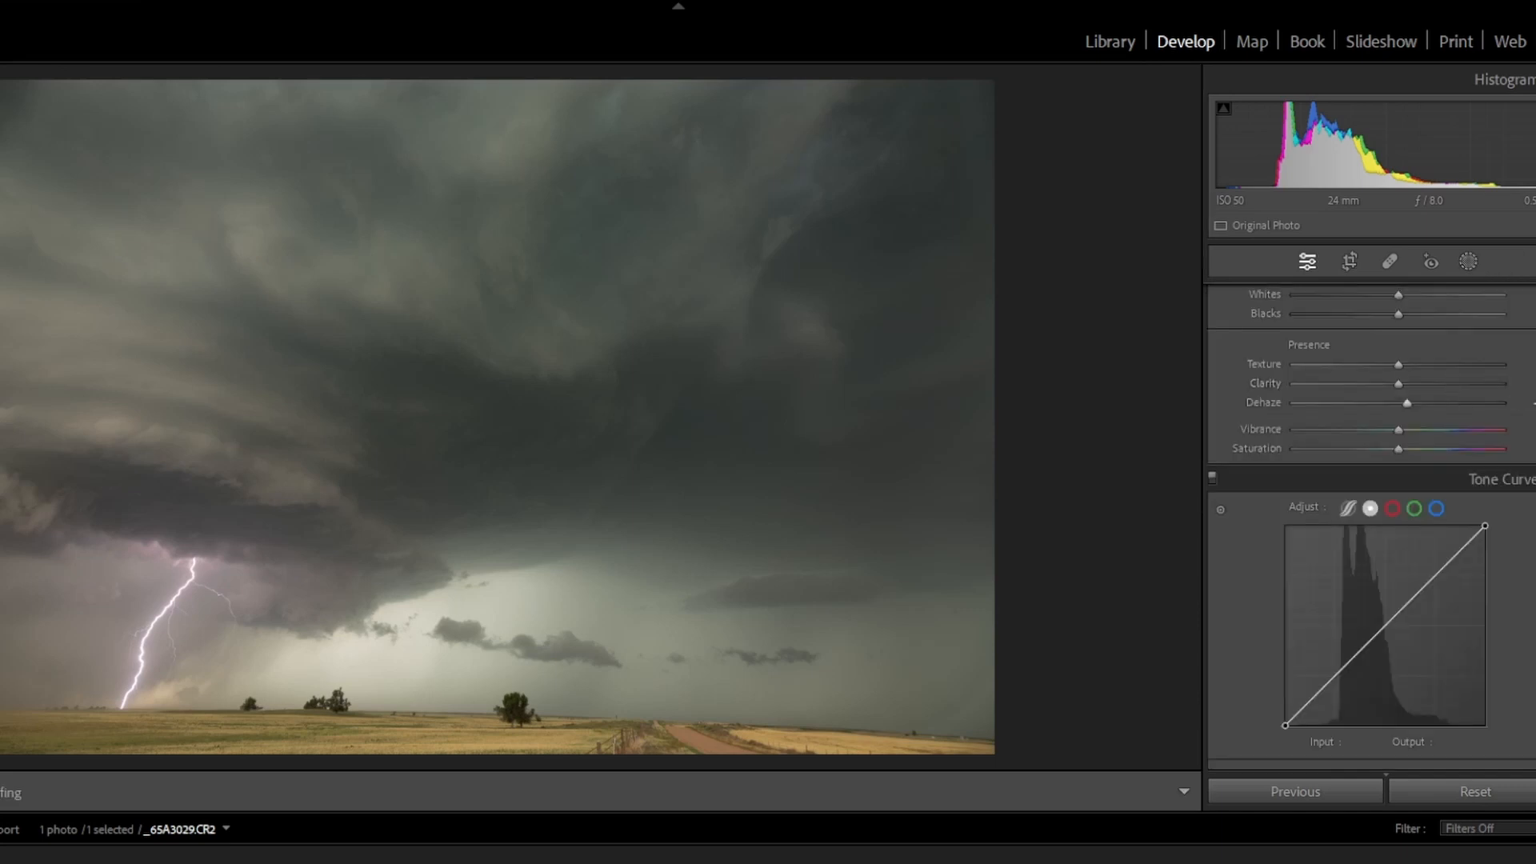
# Cool the photo's white balance temperature slightly, and lower its overall Saturation a little.
pyautogui.scroll(5, 1372, 520)
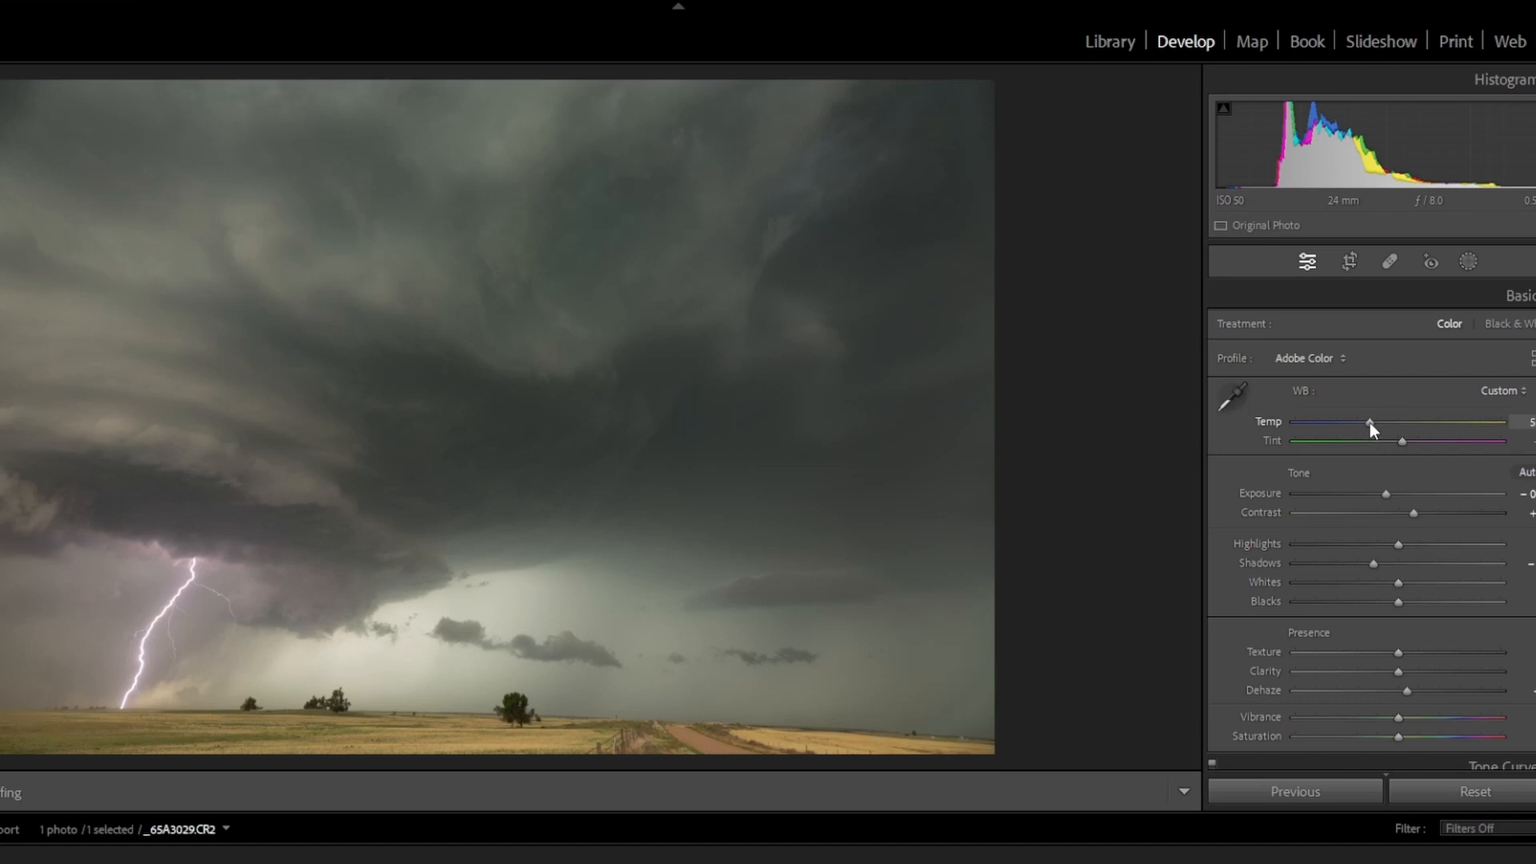
pyautogui.moveTo(1370, 421); pyautogui.dragTo(1360, 425)
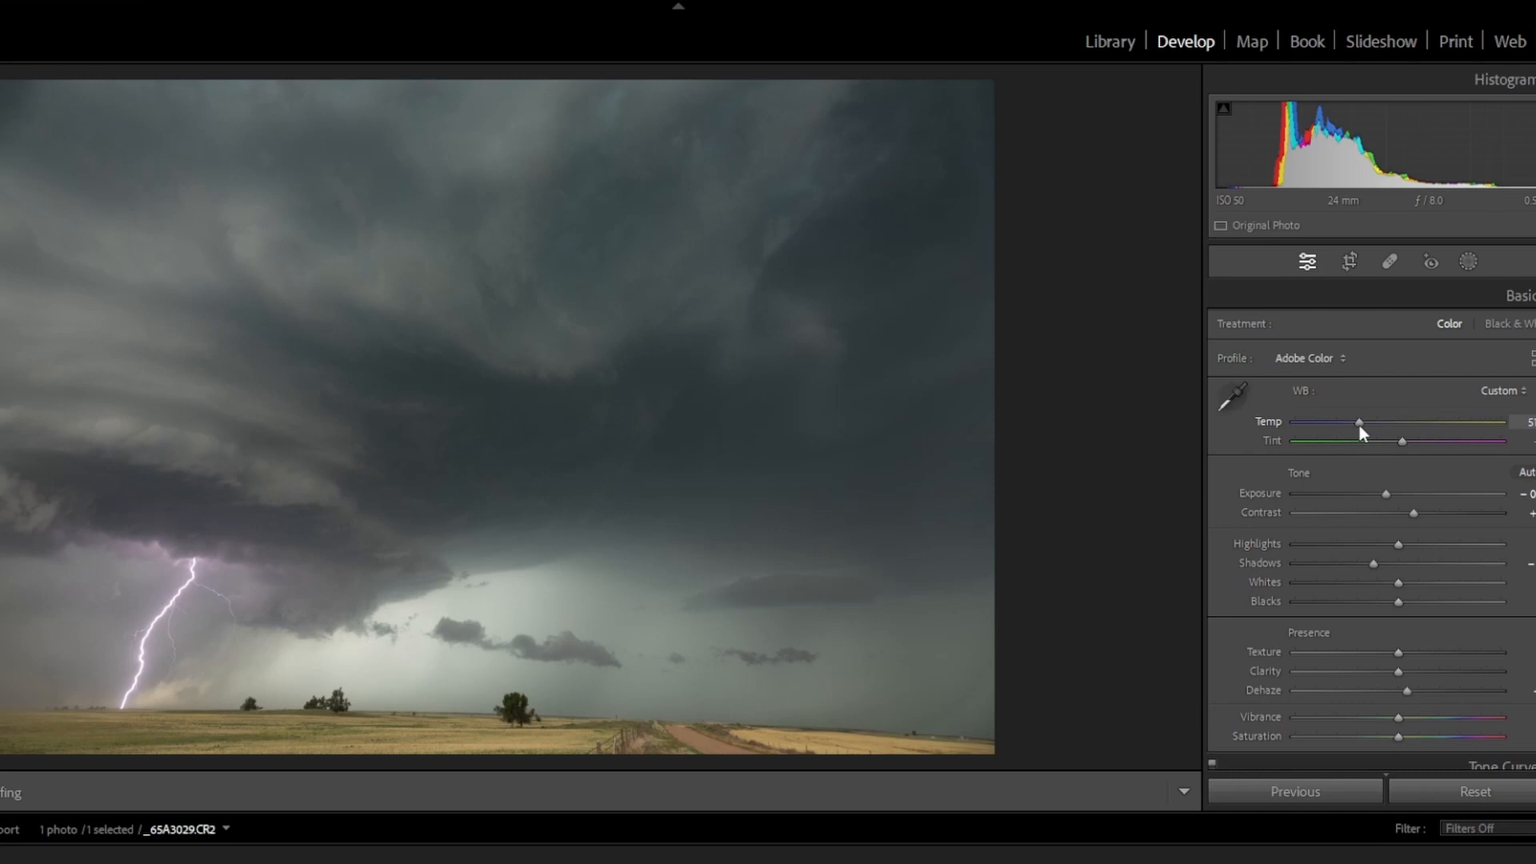
pyautogui.moveTo(1360, 425)
pyautogui.mouseDown()
pyautogui.moveTo(1346, 428)
pyautogui.moveTo(1365, 428)
pyautogui.mouseUp()
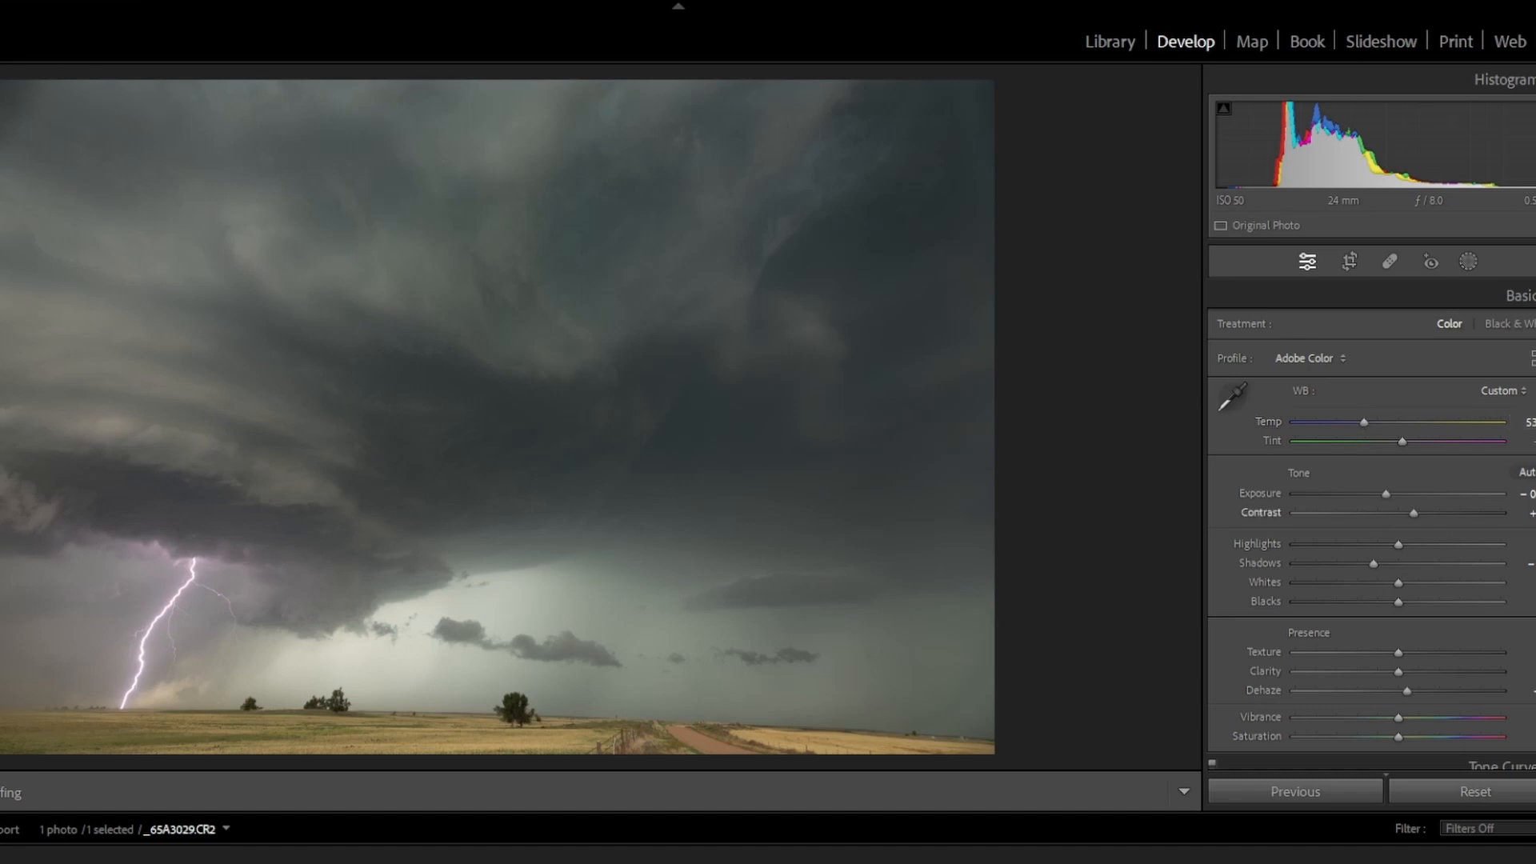
pyautogui.scroll(-5, 1442, 502)
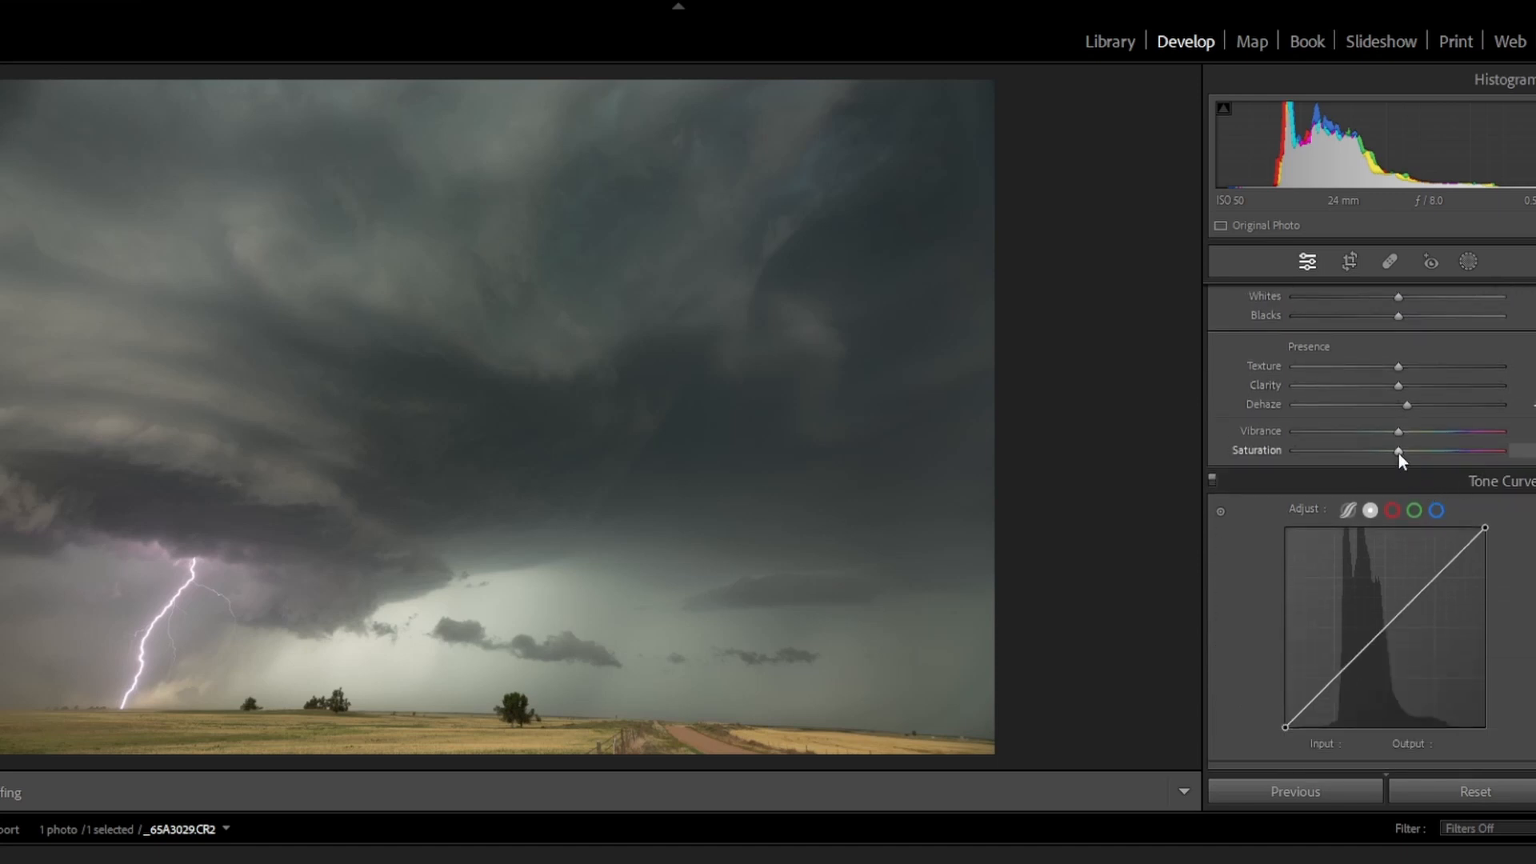
pyautogui.moveTo(1384, 455)
pyautogui.mouseDown()
pyautogui.moveTo(1316, 482)
pyautogui.moveTo(1376, 483)
pyautogui.mouseUp()
# Lower the HSL saturation of Green, Aqua and Blue slightly, and inspect the field and trees up close.
pyautogui.scroll(-8, 1528, 384)
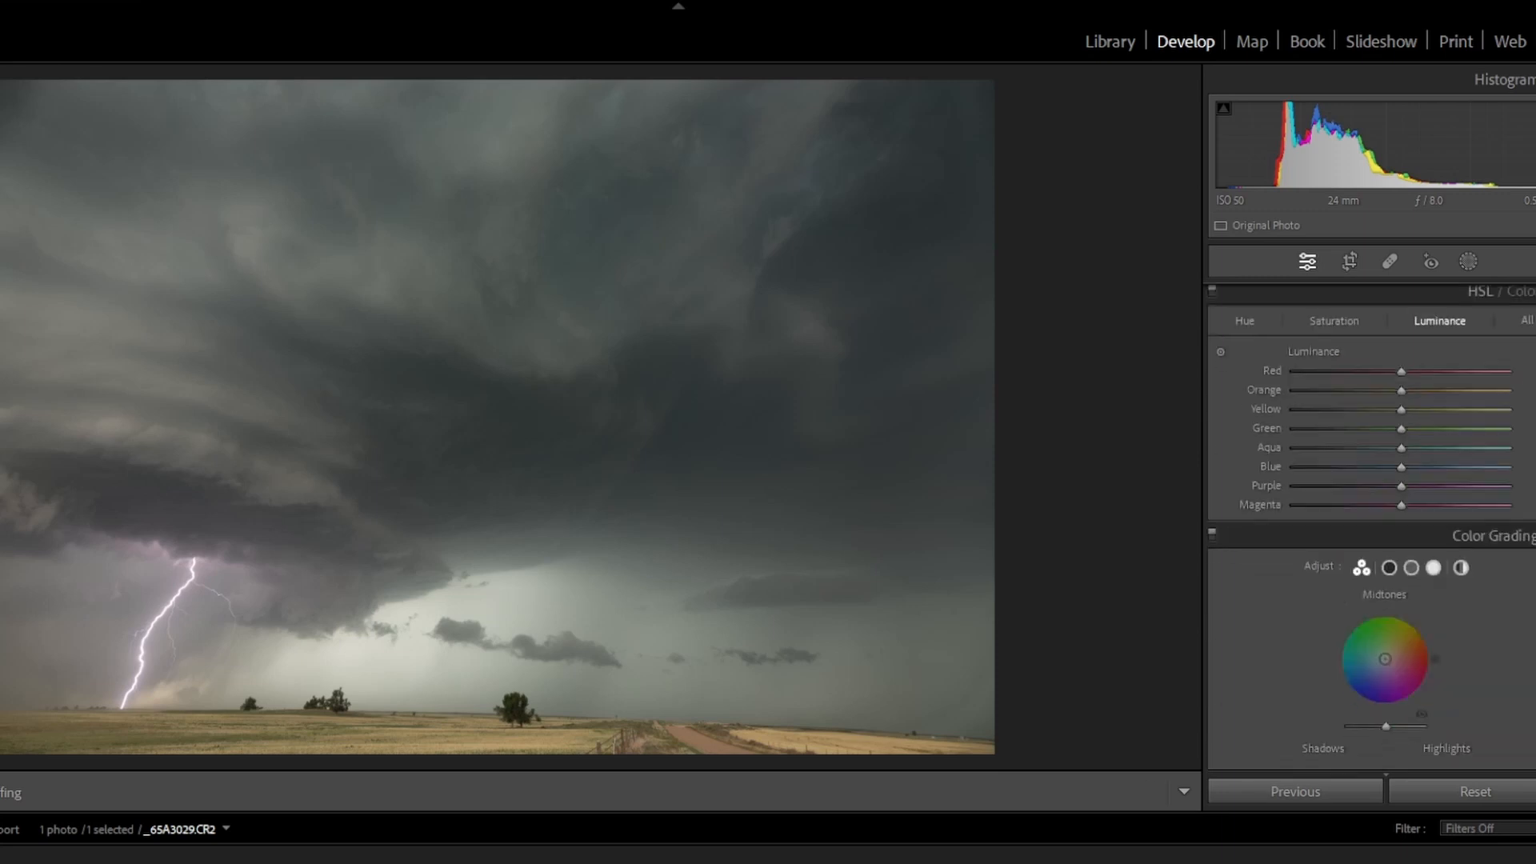
pyautogui.scroll(3, 1372, 480)
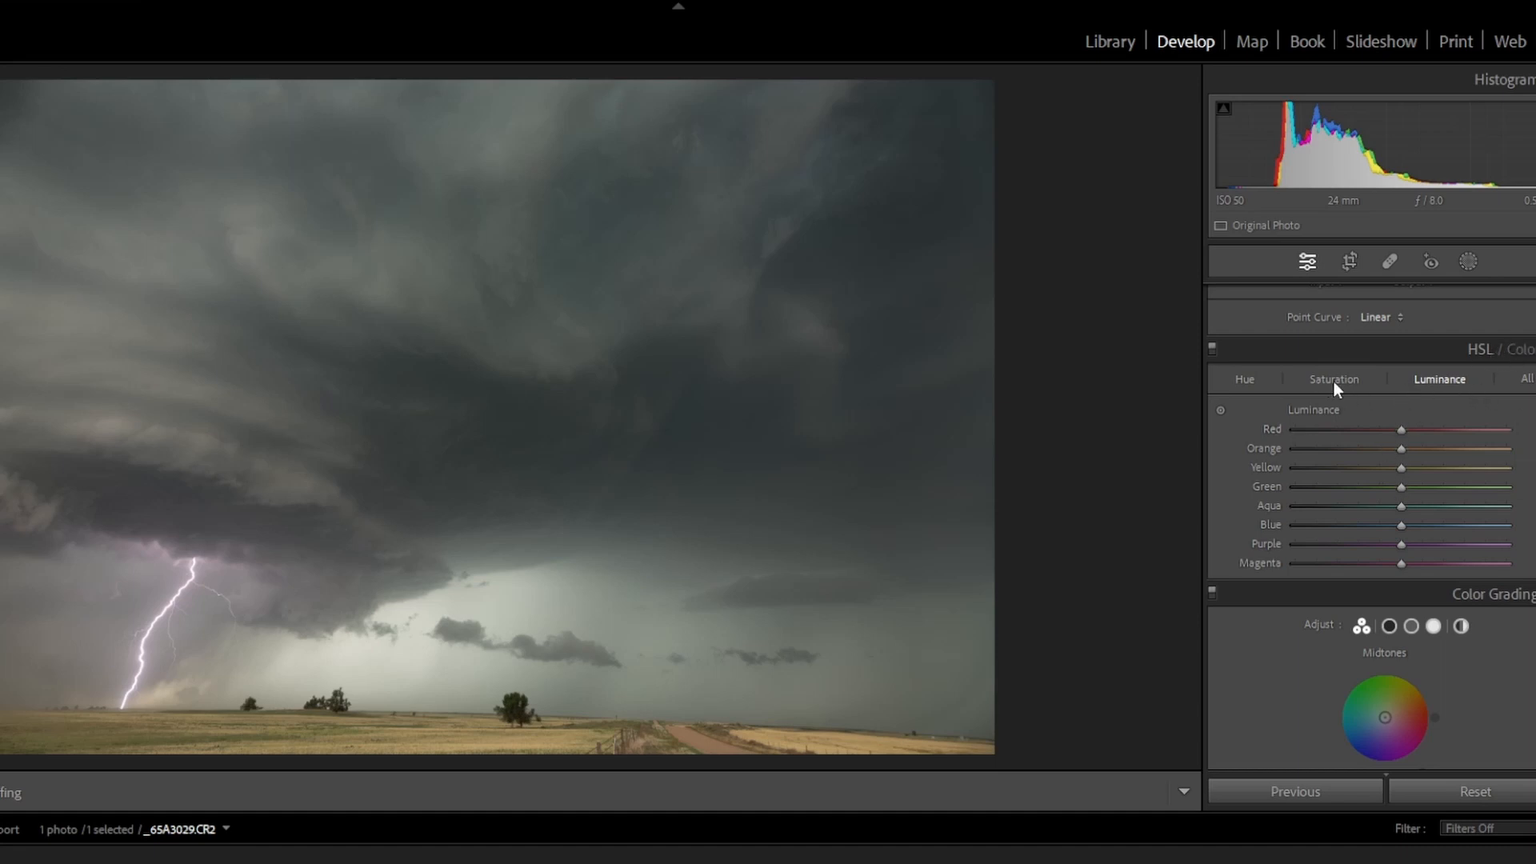
pyautogui.click(1378, 381)
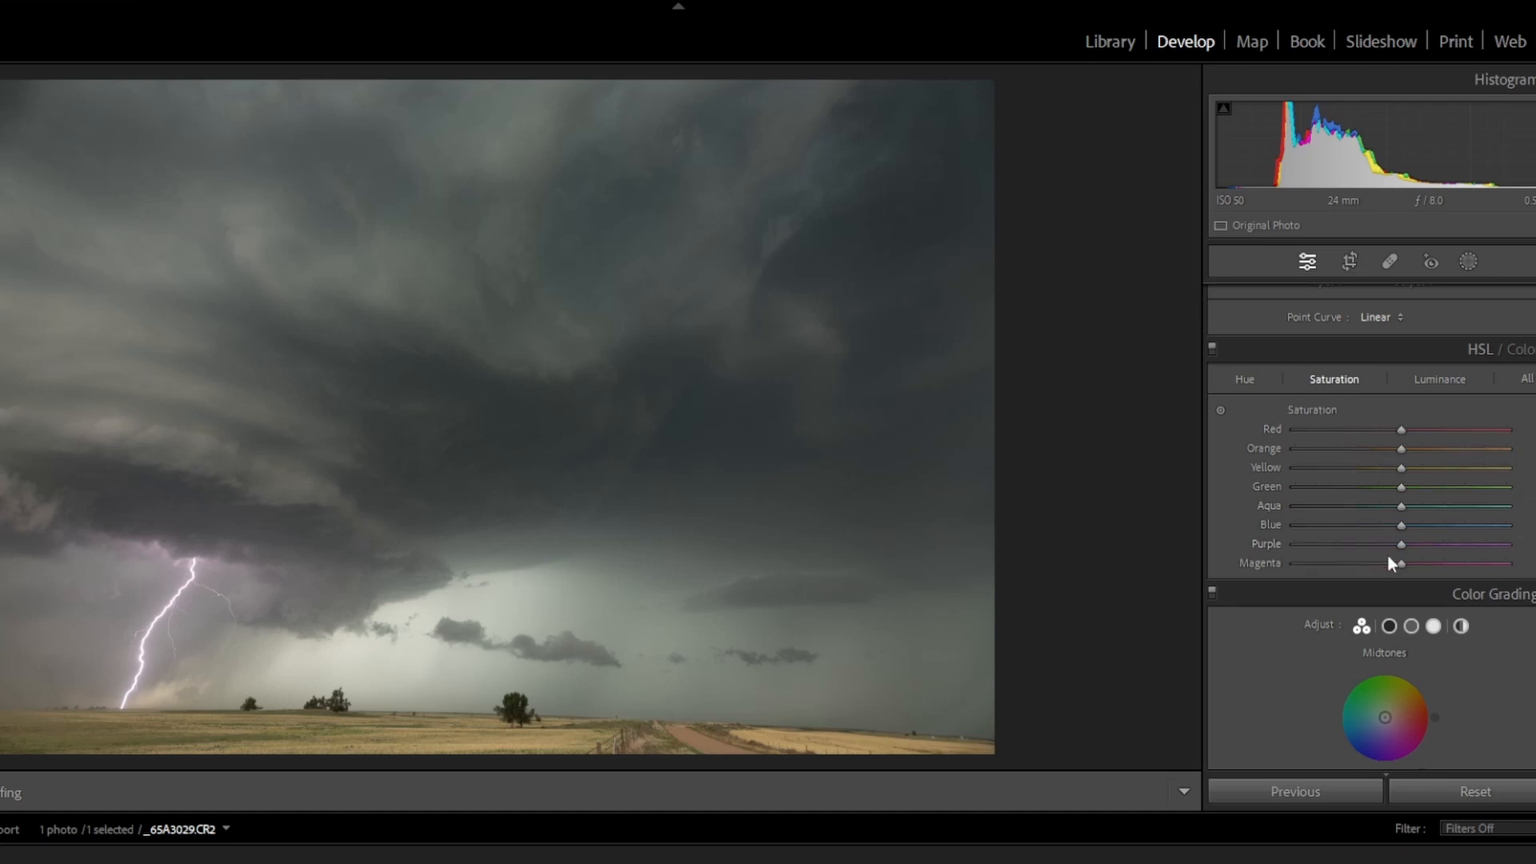
pyautogui.moveTo(1381, 507)
pyautogui.mouseDown()
pyautogui.moveTo(1319, 516)
pyautogui.moveTo(1378, 525)
pyautogui.mouseUp()
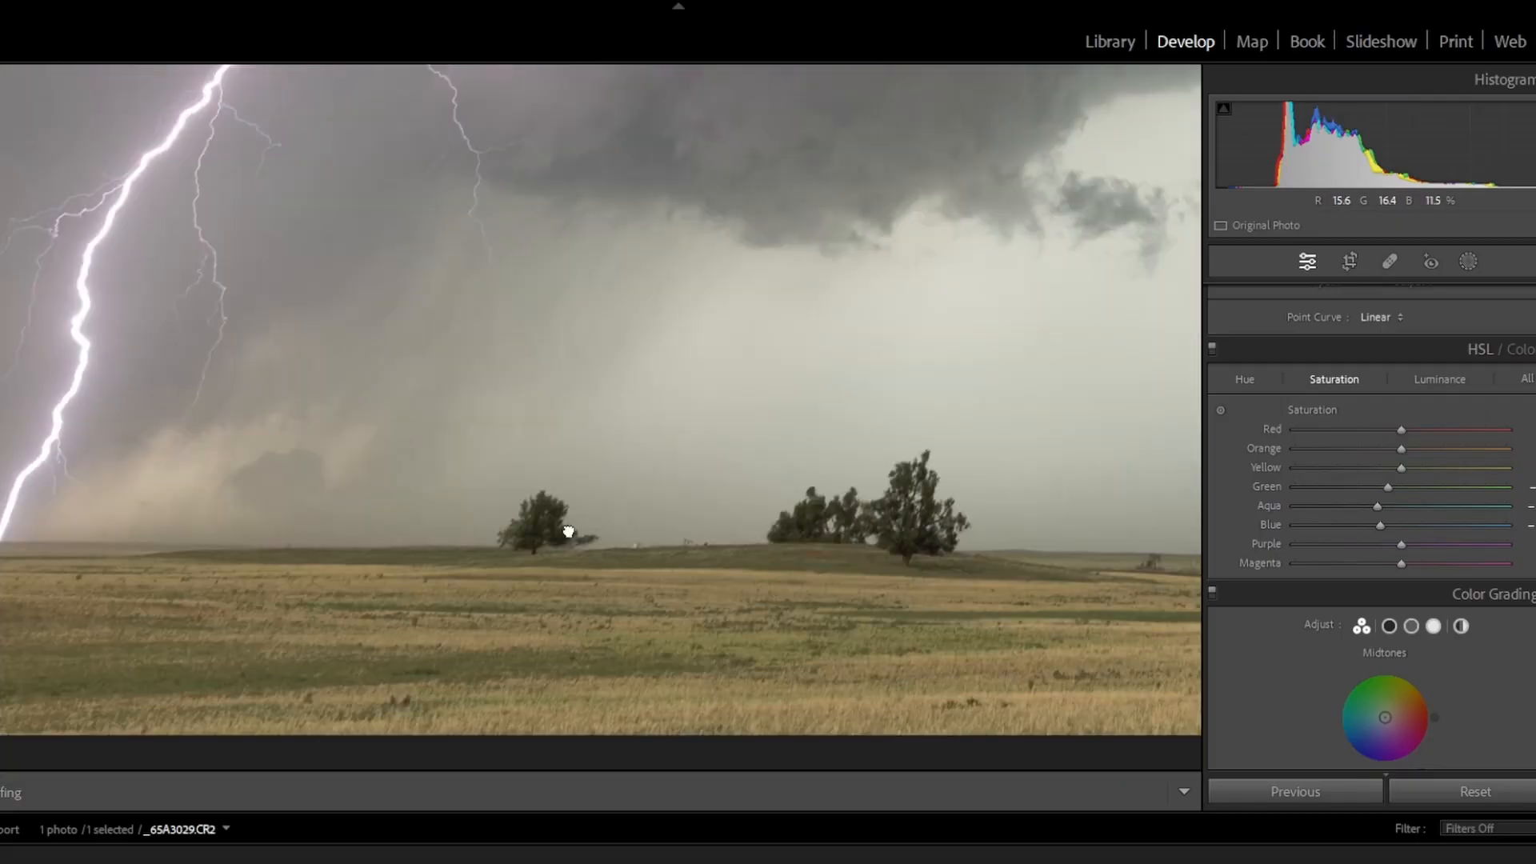
pyautogui.moveTo(568, 531); pyautogui.dragTo(480, 332)
pyautogui.click(480, 332)
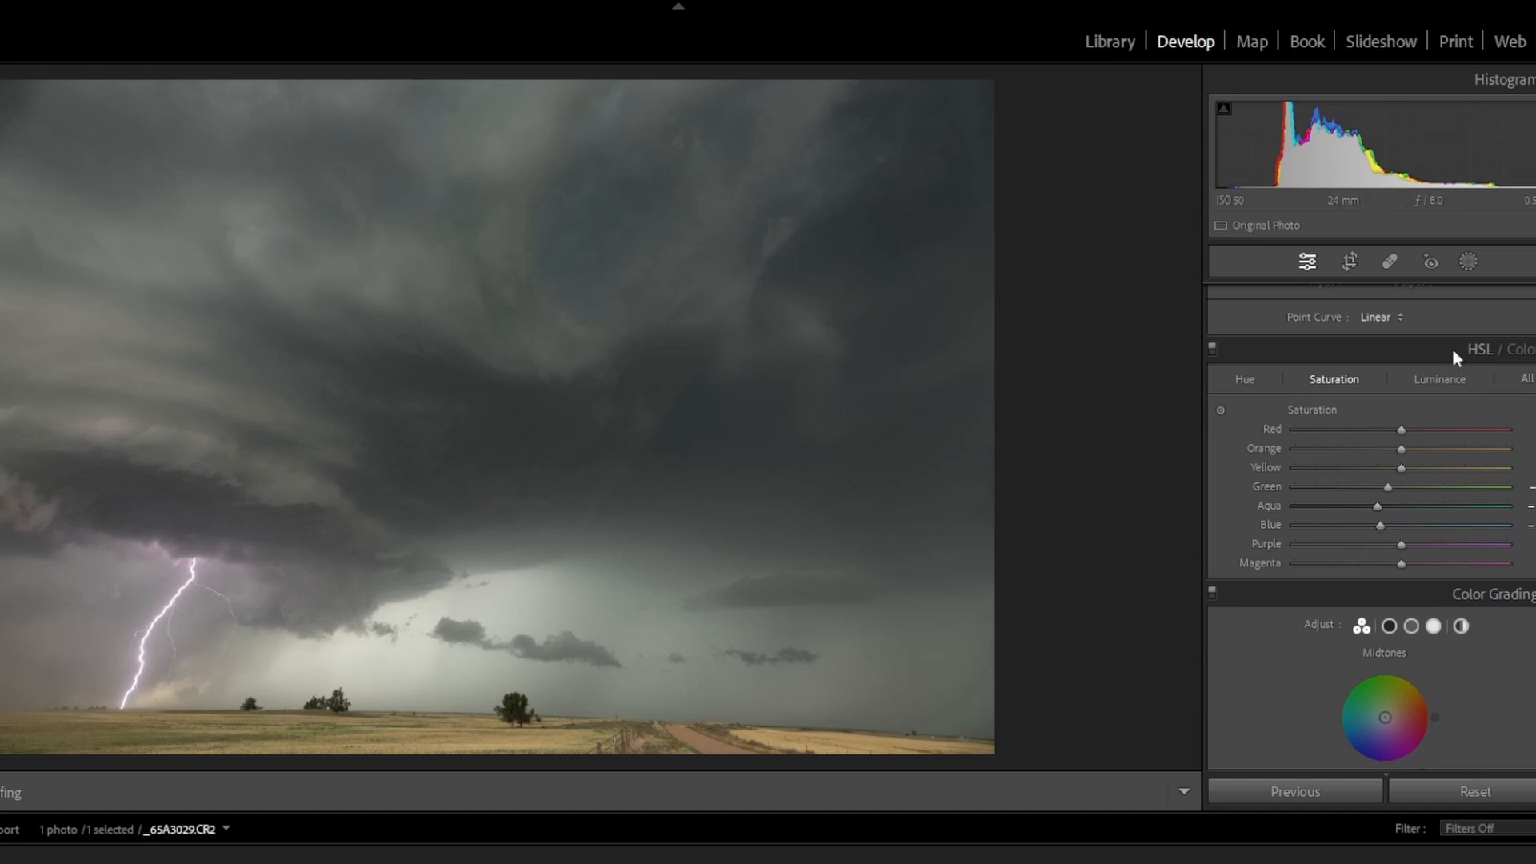
# Crop the photo to a 16 x 9 aspect ratio, keeping the full foreground field and trimming the upper sky.
pyautogui.scroll(8, 1372, 528)
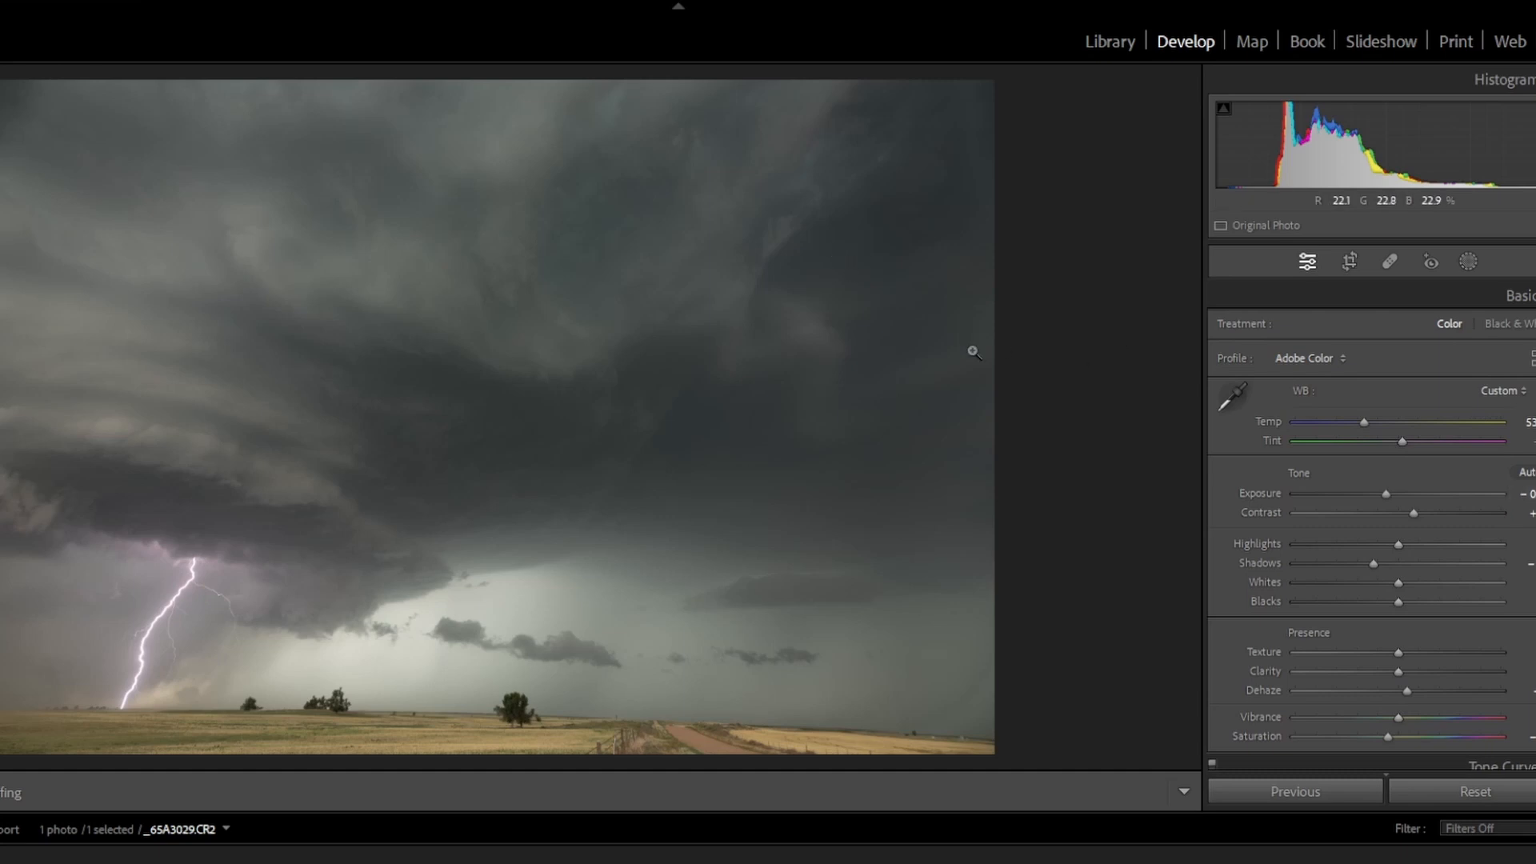
pyautogui.click(1346, 268)
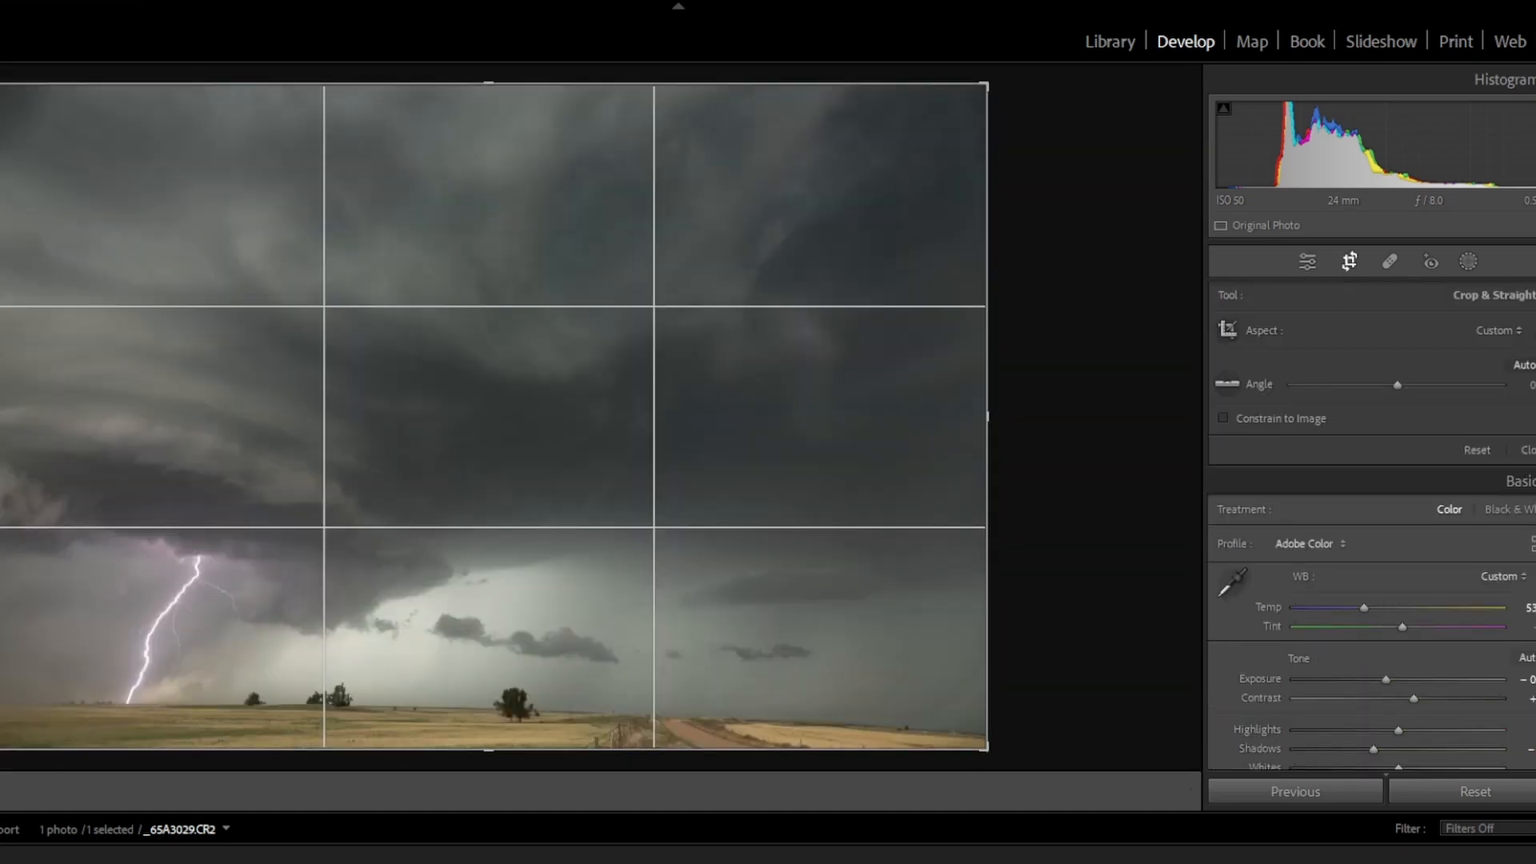
pyautogui.click(1495, 330)
pyautogui.click(1348, 560)
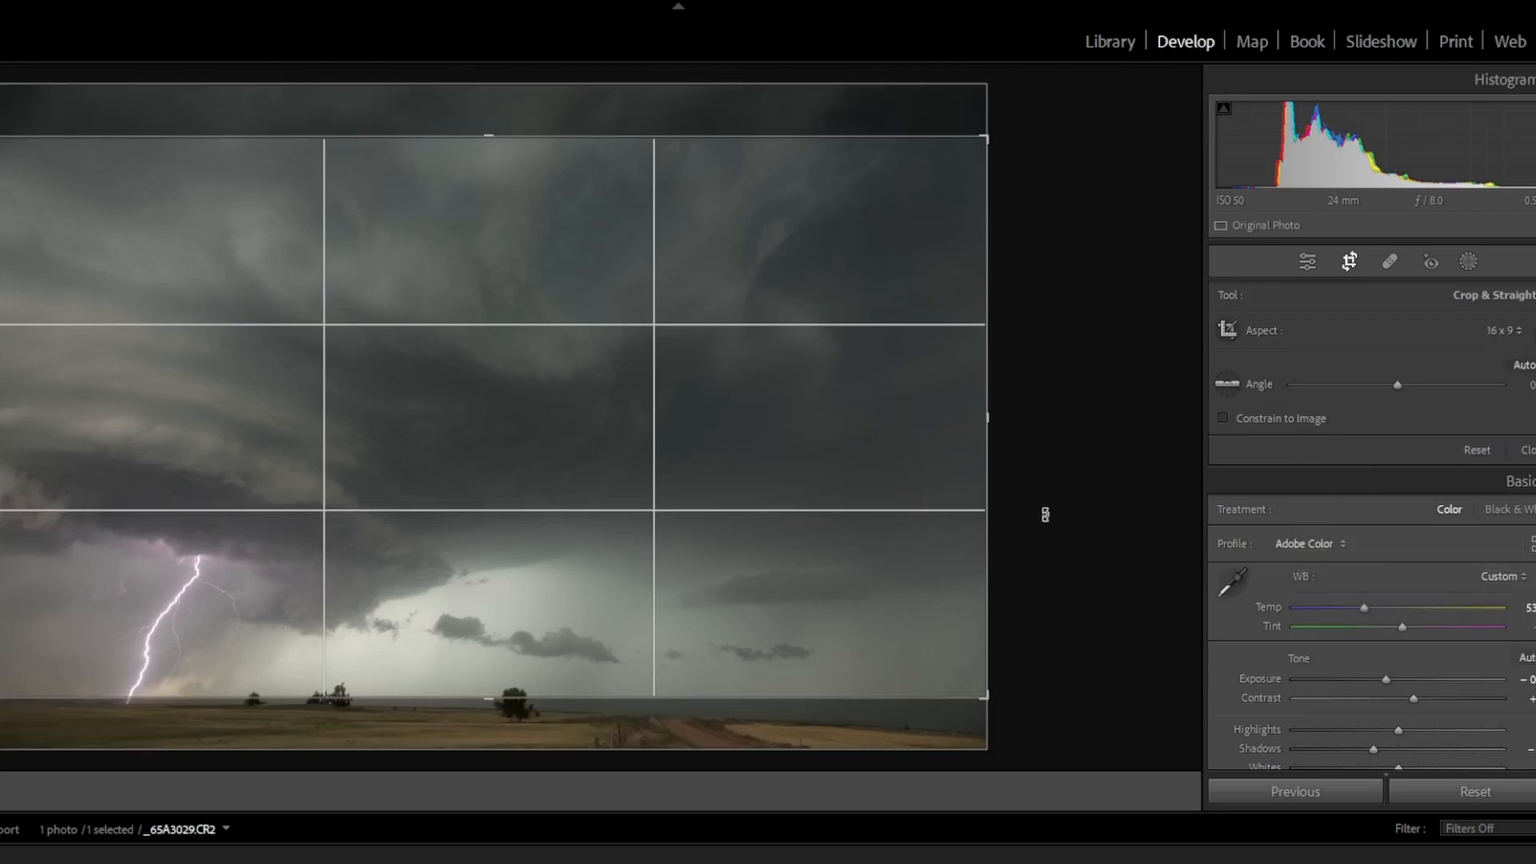
pyautogui.moveTo(823, 432); pyautogui.dragTo(827, 350)
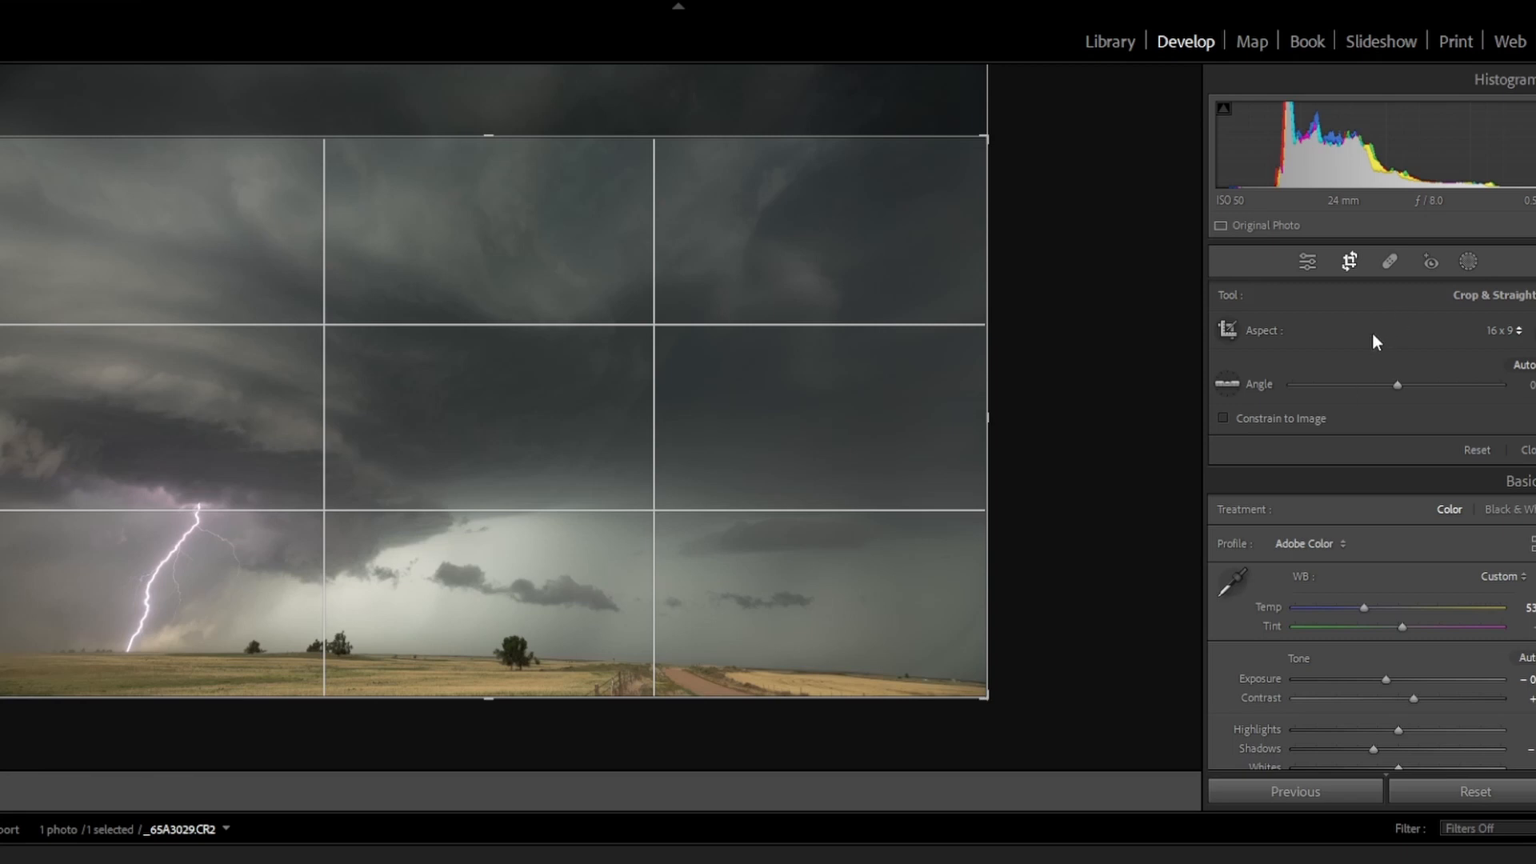
pyautogui.press('Return')
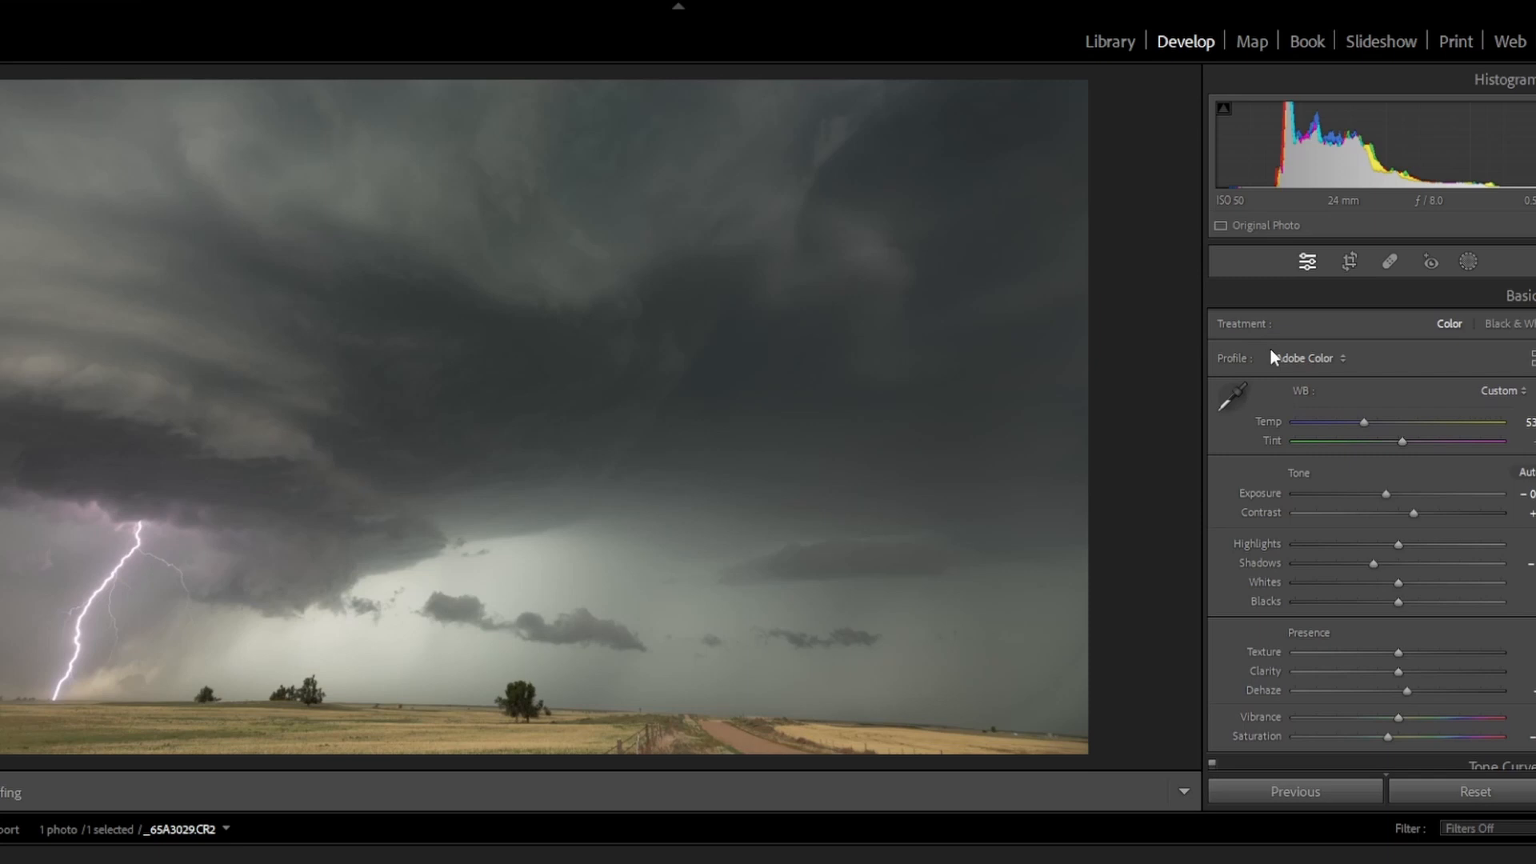
# Crop the photo to a 4 x 3 aspect ratio at full height, trimming more from the right side than the left.
pyautogui.click(1351, 262)
pyautogui.click(1470, 328)
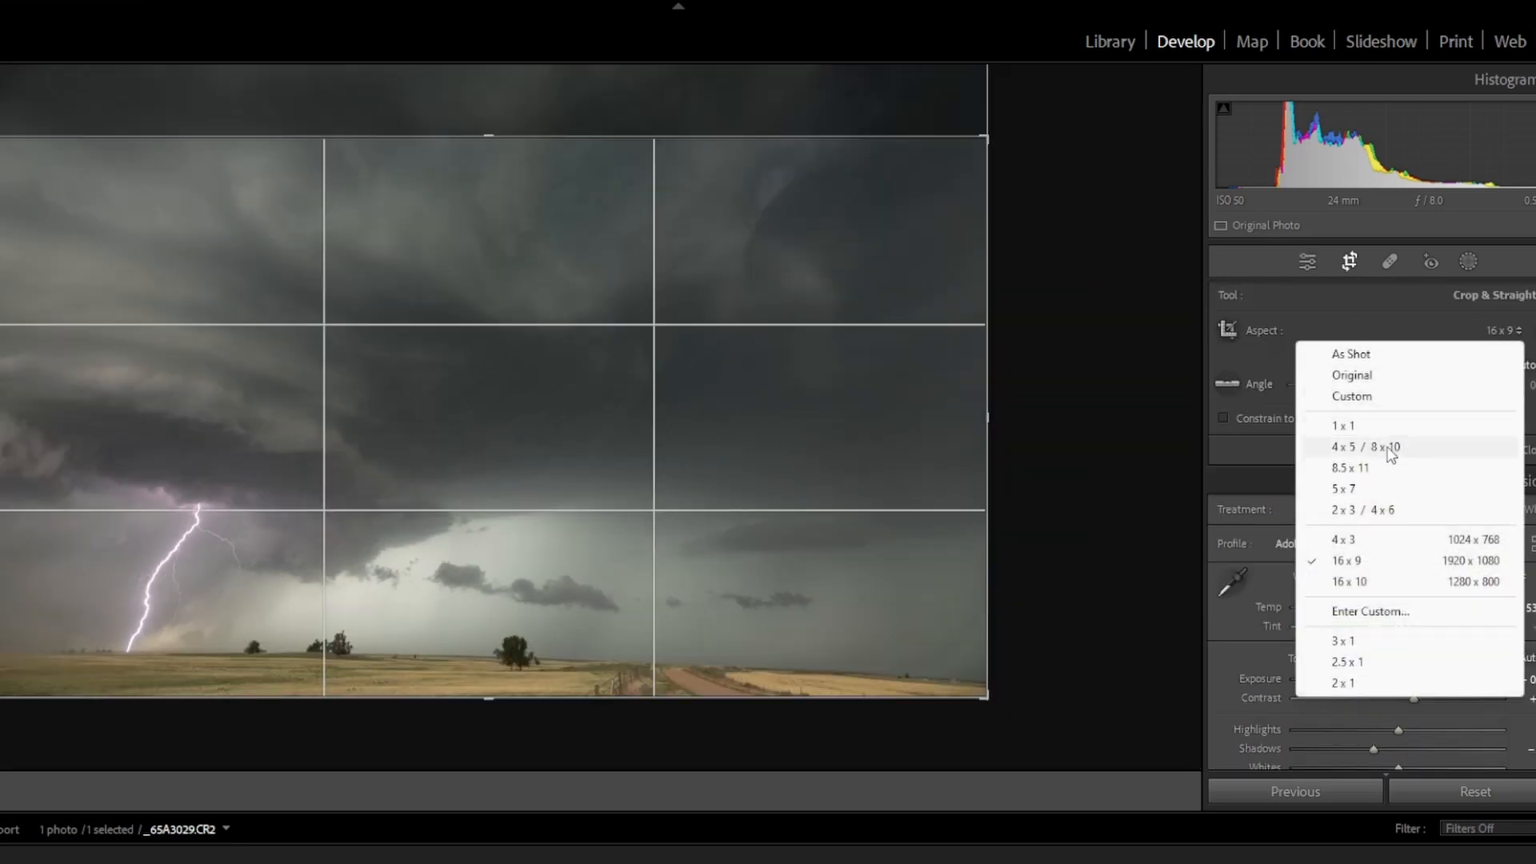
pyautogui.click(1372, 539)
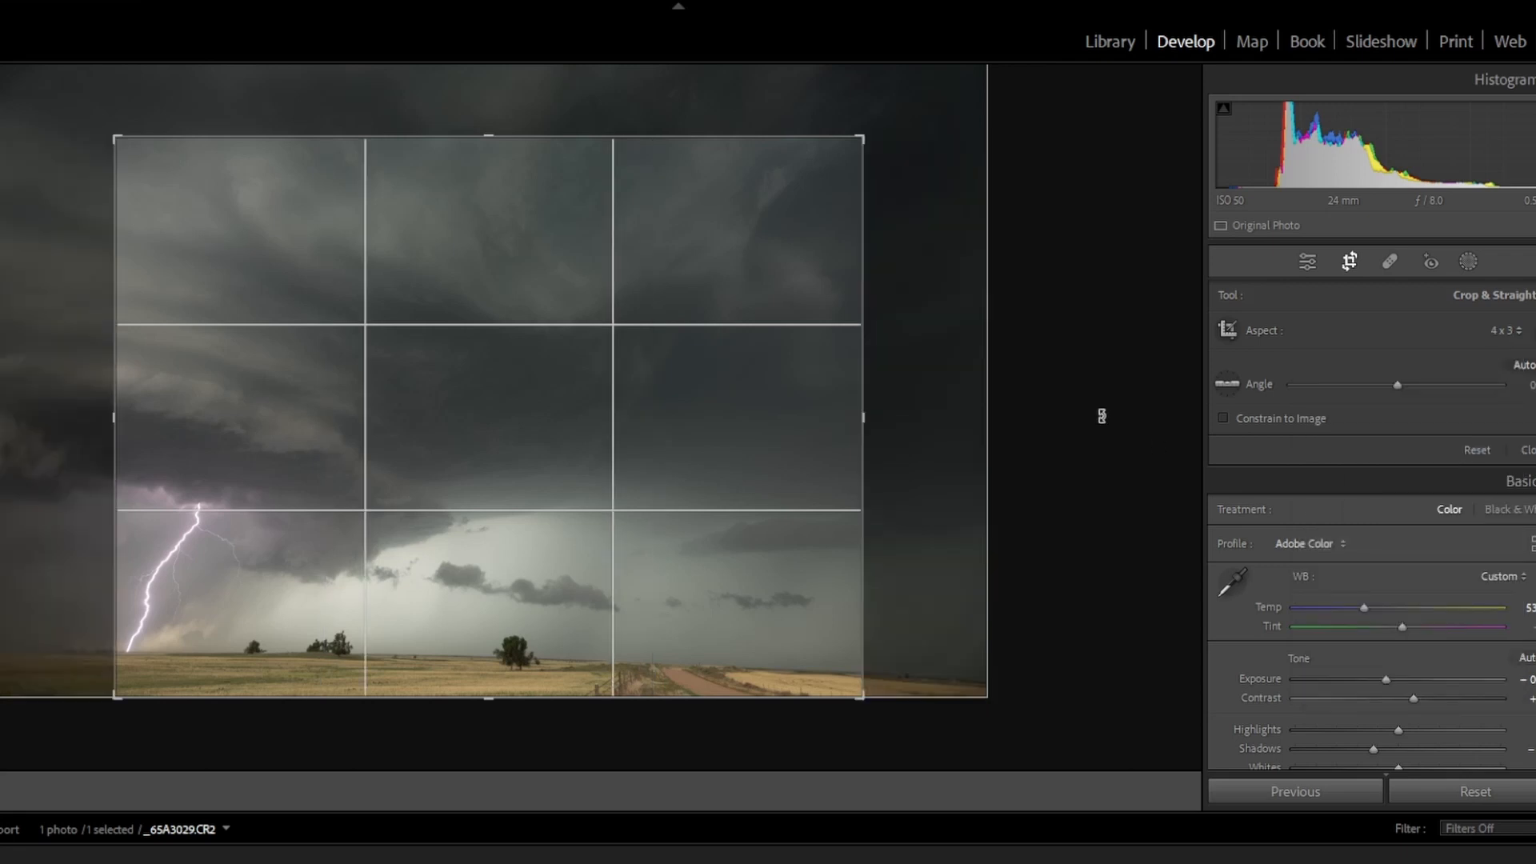
pyautogui.moveTo(114, 151); pyautogui.dragTo(56, 107)
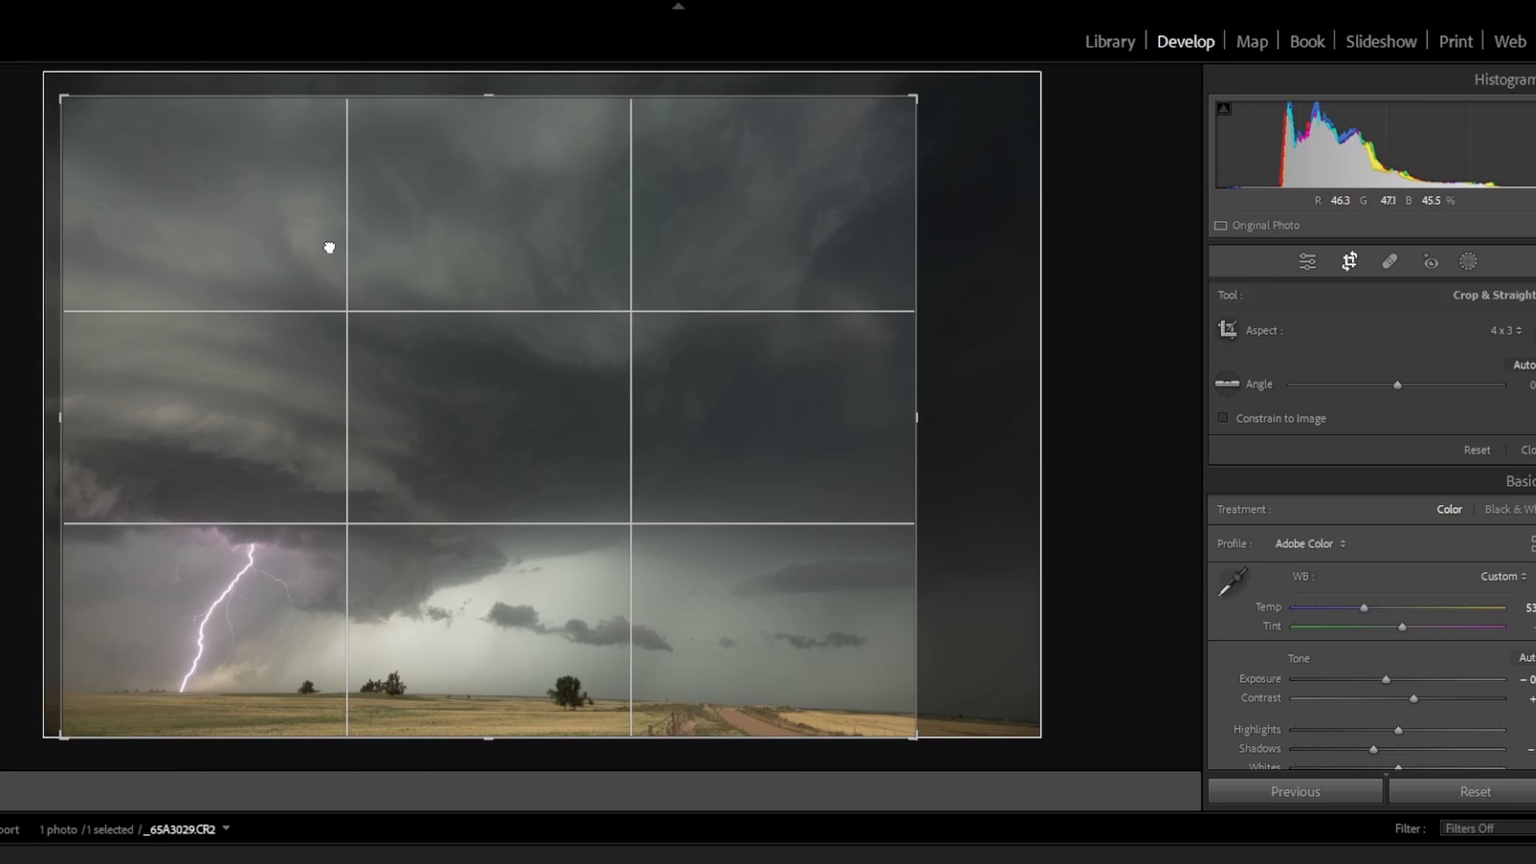
pyautogui.moveTo(323, 248); pyautogui.dragTo(340, 248)
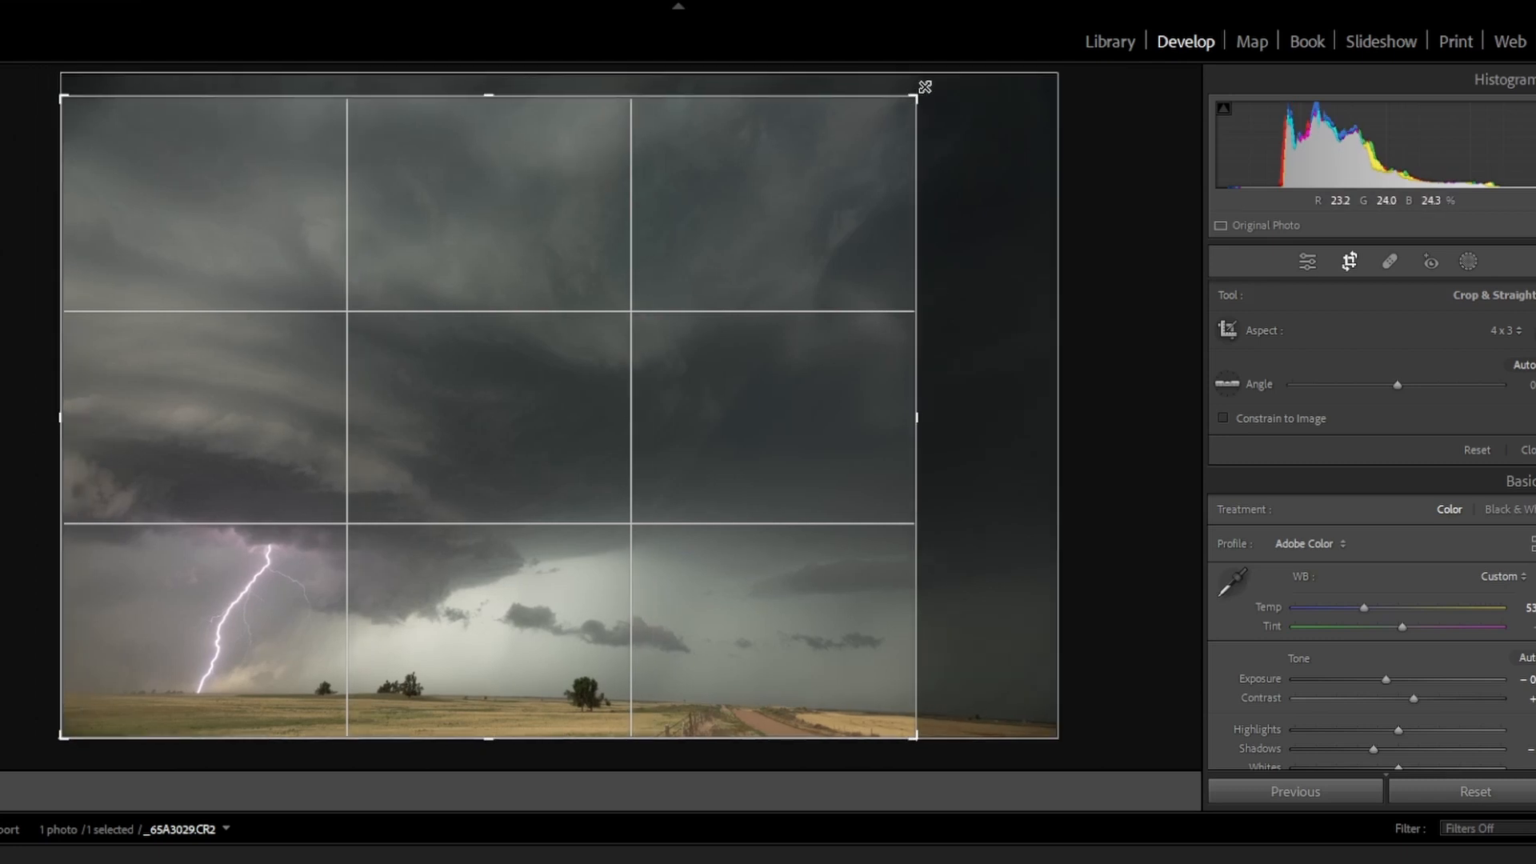
pyautogui.moveTo(920, 93); pyautogui.dragTo(936, 69)
pyautogui.moveTo(848, 199); pyautogui.dragTo(825, 198)
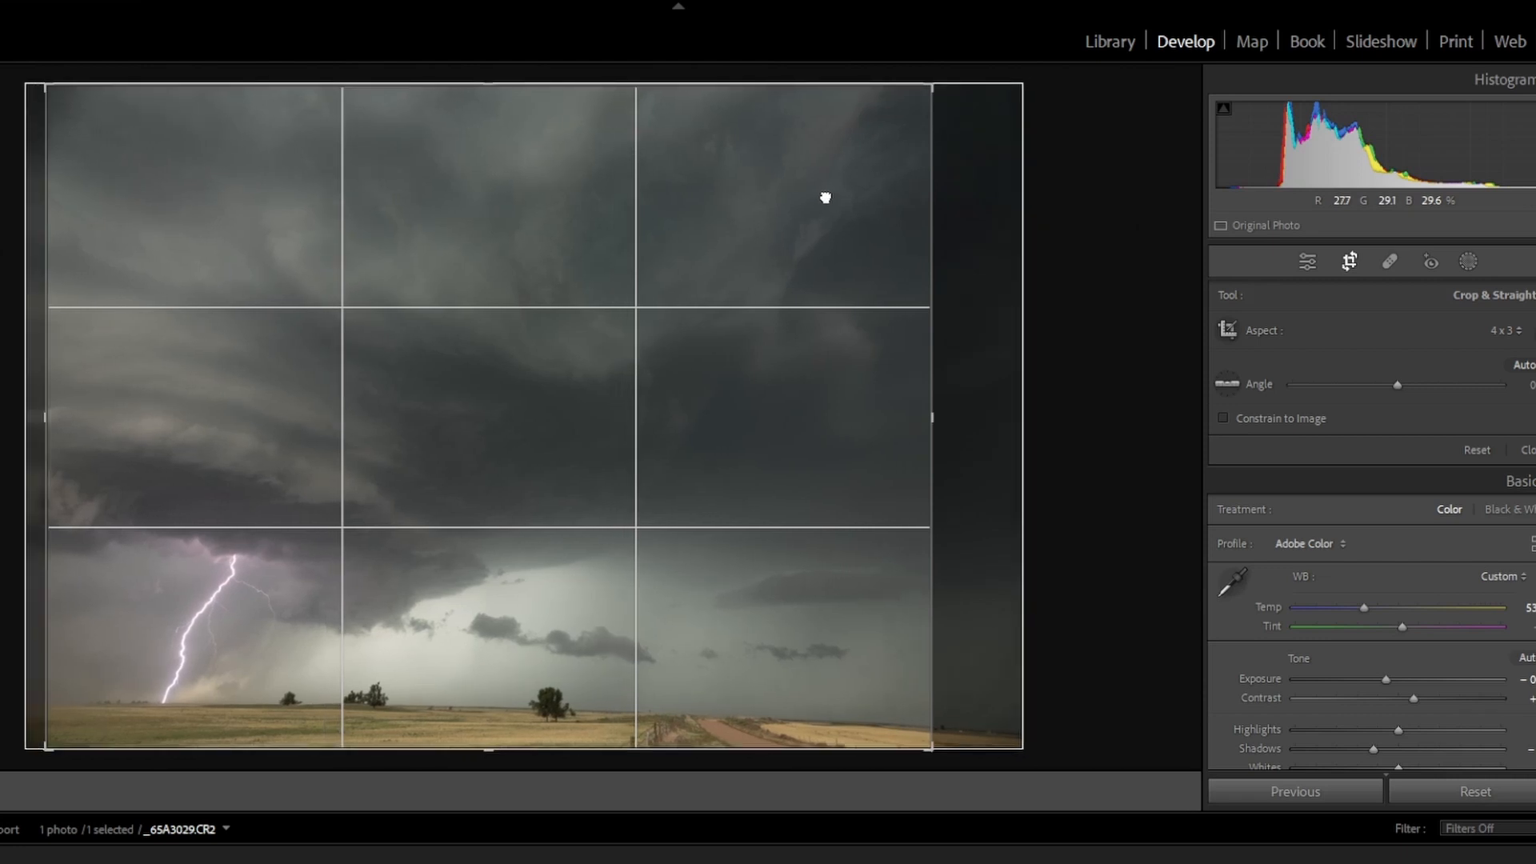
pyautogui.press('Return')
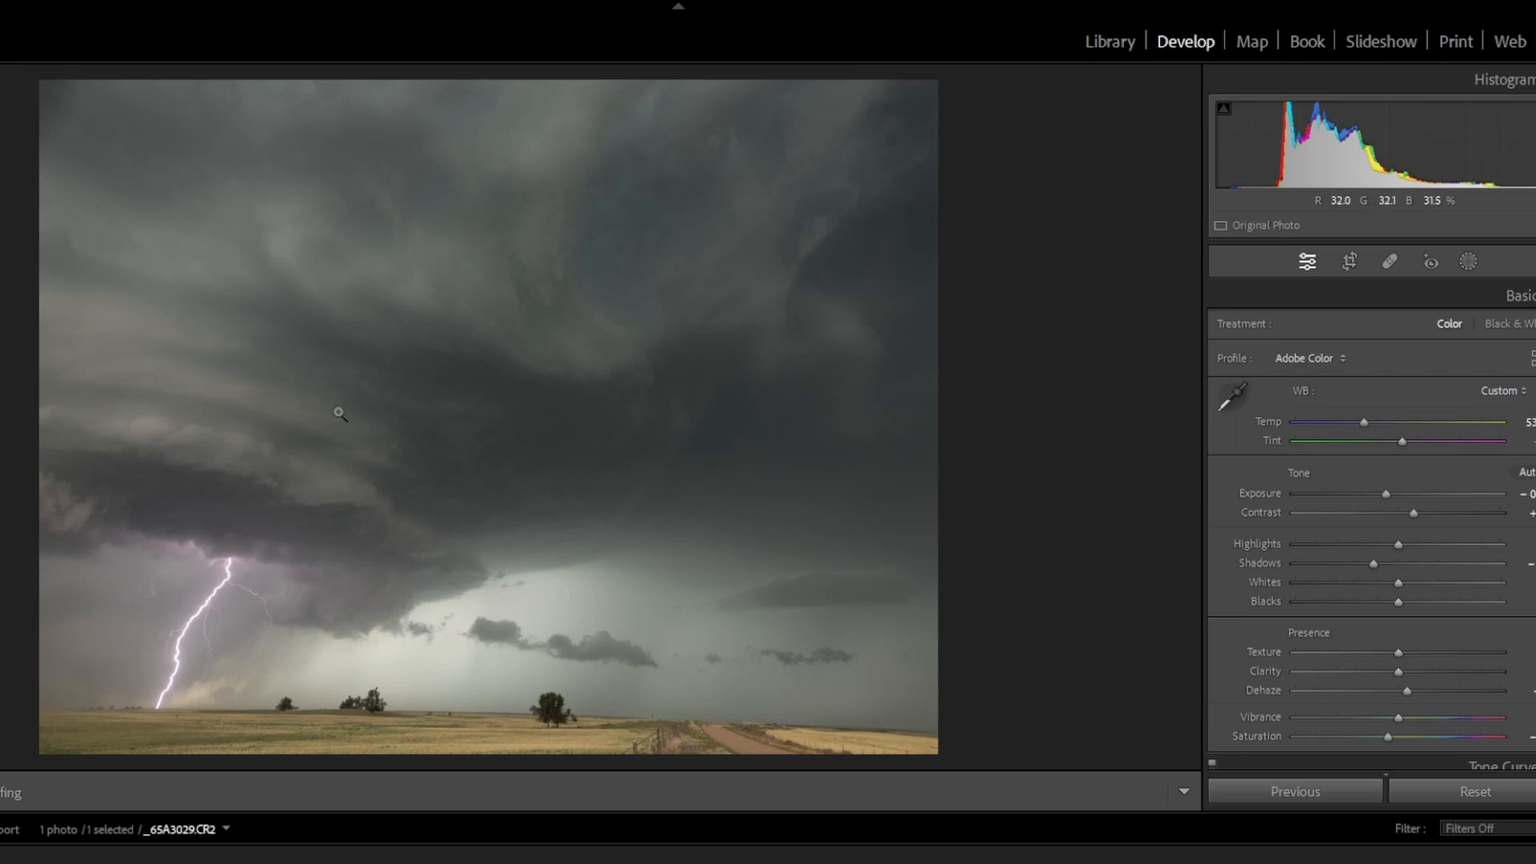
# Add another brush mask, toggle its overlay, and set its Exposure slightly below zero.
pyautogui.click(1474, 258)
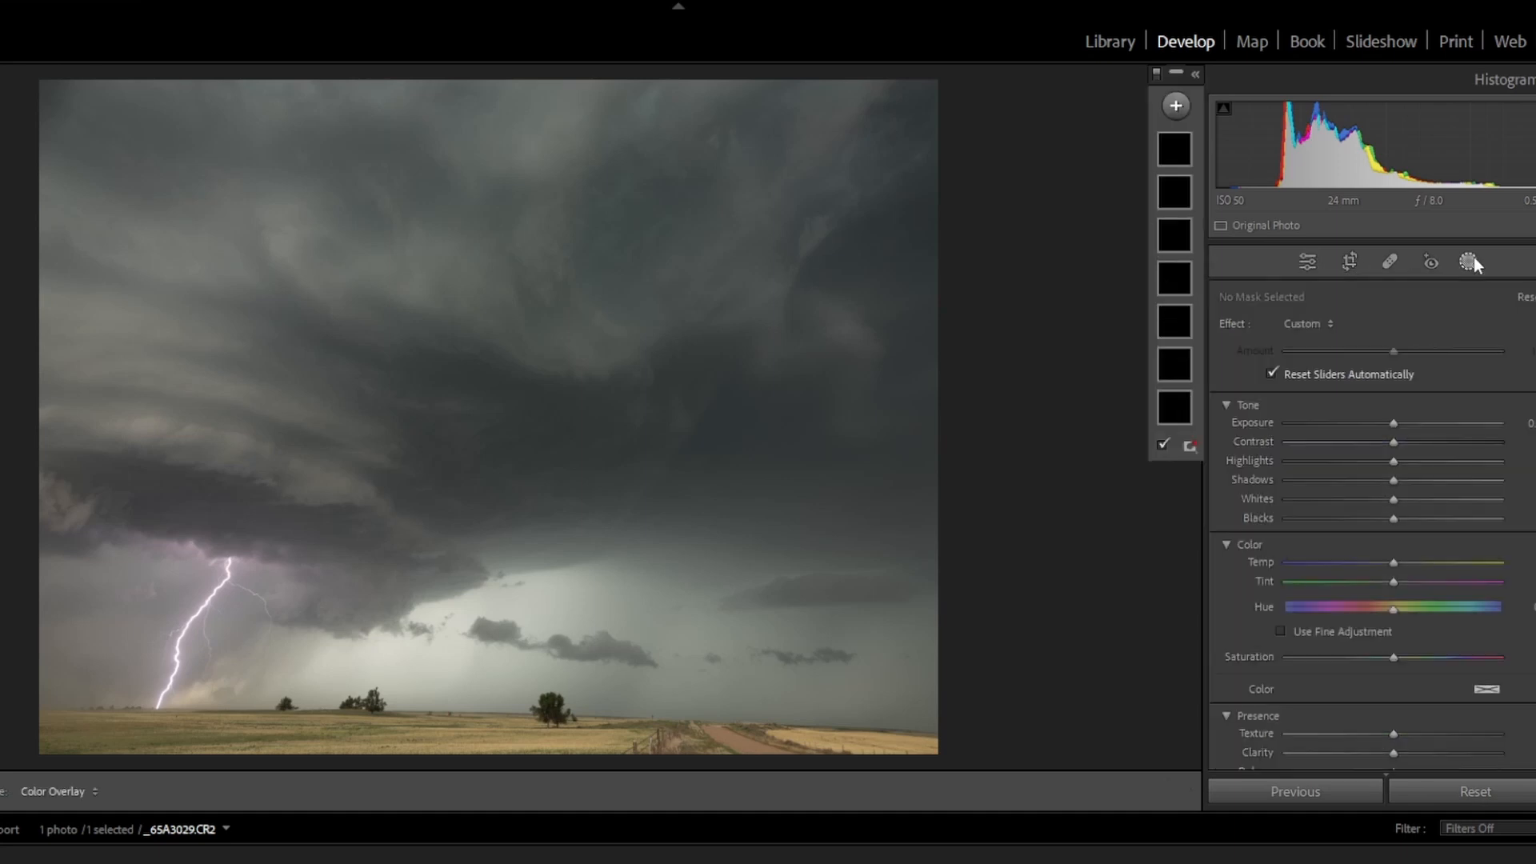
pyautogui.click(1176, 106)
pyautogui.click(1187, 283)
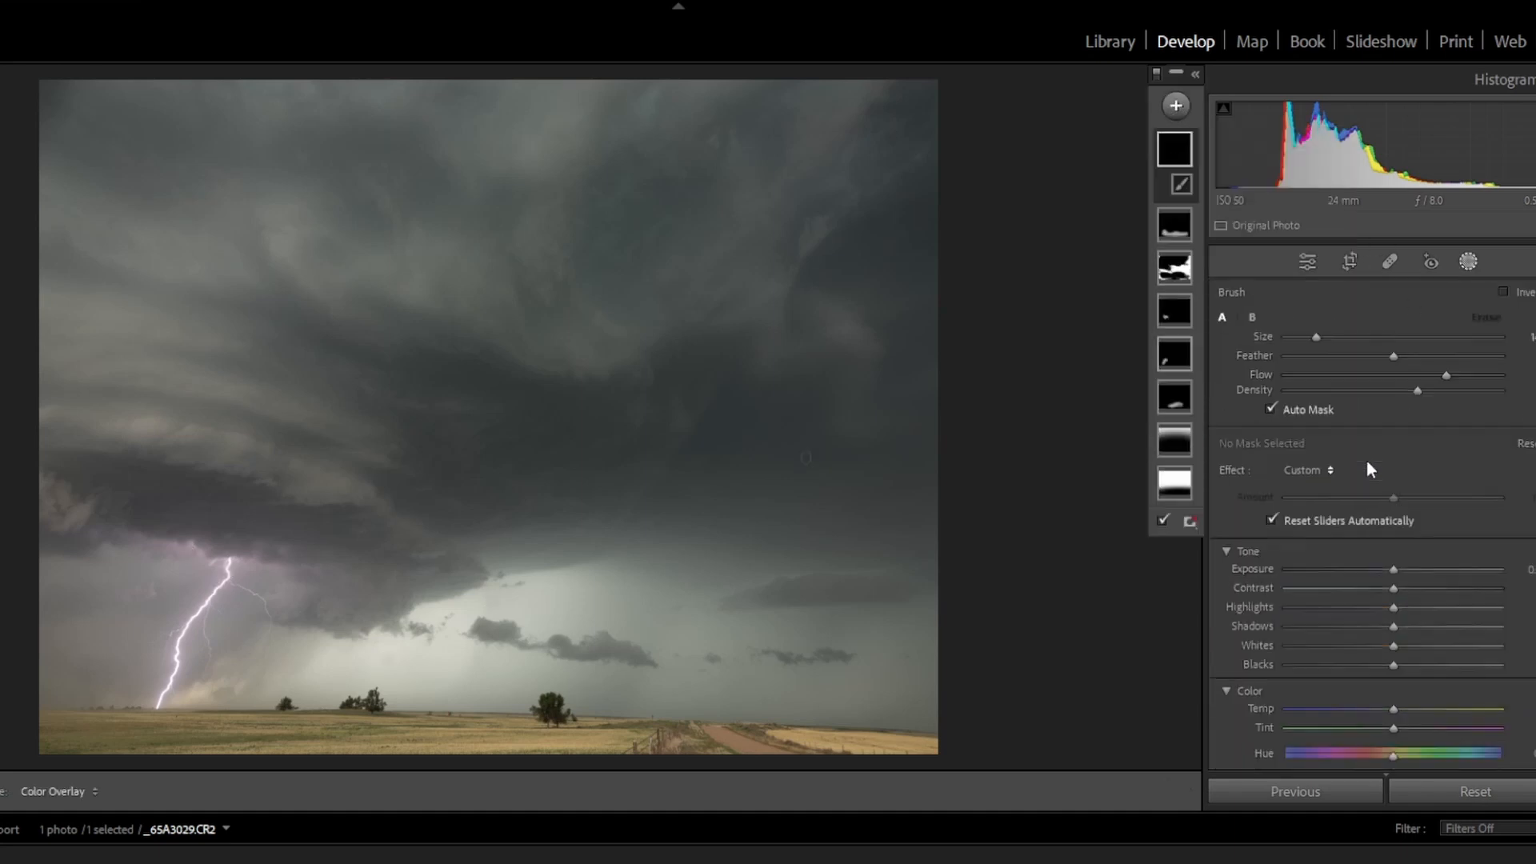
pyautogui.press('o')
pyautogui.moveTo(1394, 568); pyautogui.dragTo(1385, 569)
# Paint the darkening mask over the dark cloud bands above the lightning, and soften its negative Exposure and its Amount slightly.
pyautogui.scroll(2, 308, 554)
pyautogui.scroll(-1, 70, 500)
pyautogui.moveTo(80, 480)
pyautogui.mouseDown()
pyautogui.moveTo(367, 532)
pyautogui.moveTo(411, 583)
pyautogui.moveTo(420, 520)
pyautogui.mouseUp()
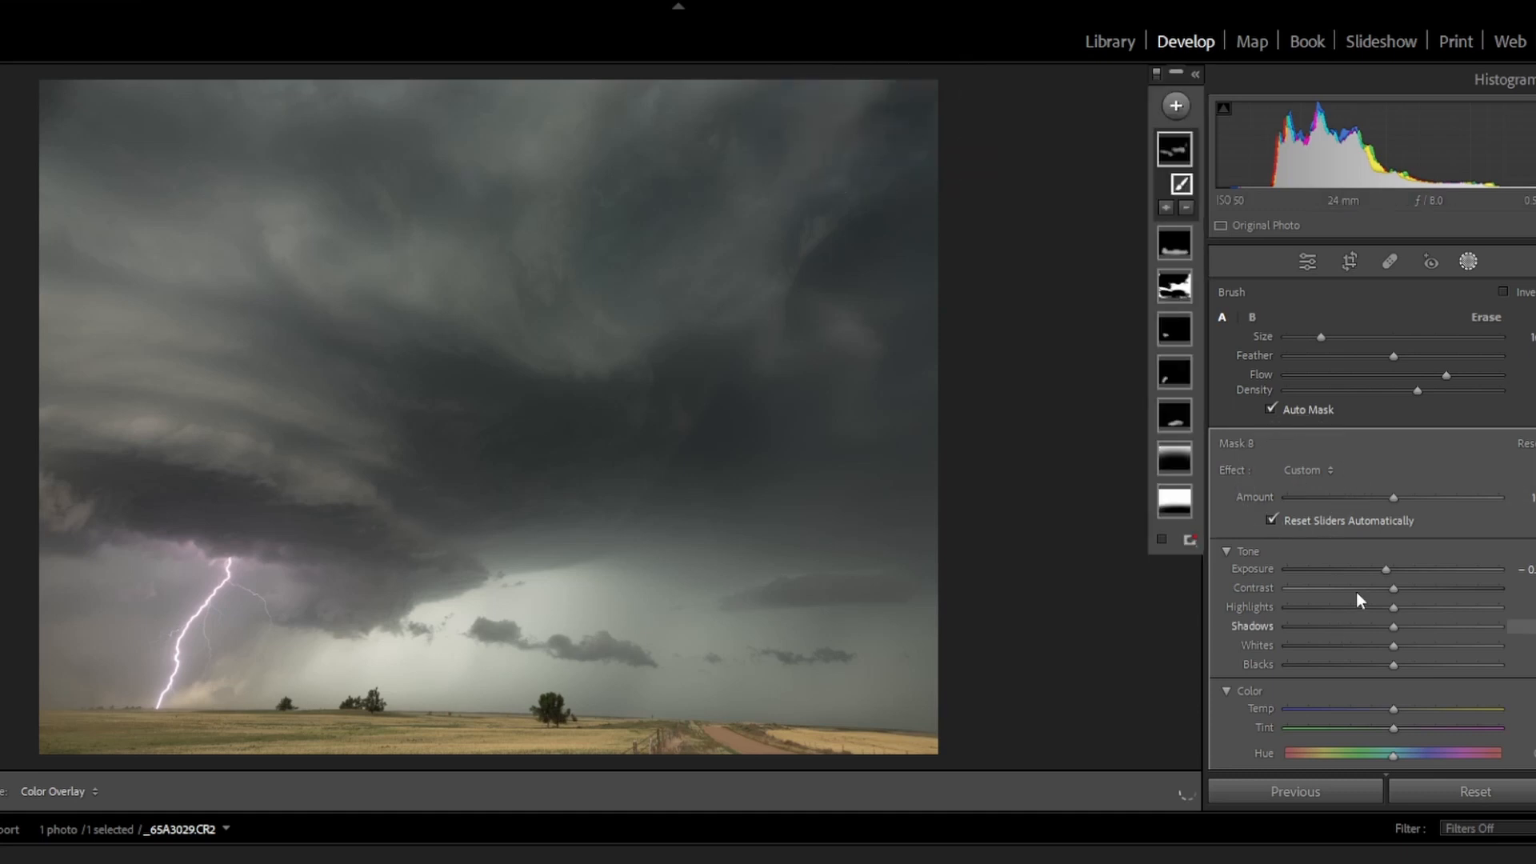
pyautogui.moveTo(1389, 573); pyautogui.dragTo(1391, 569)
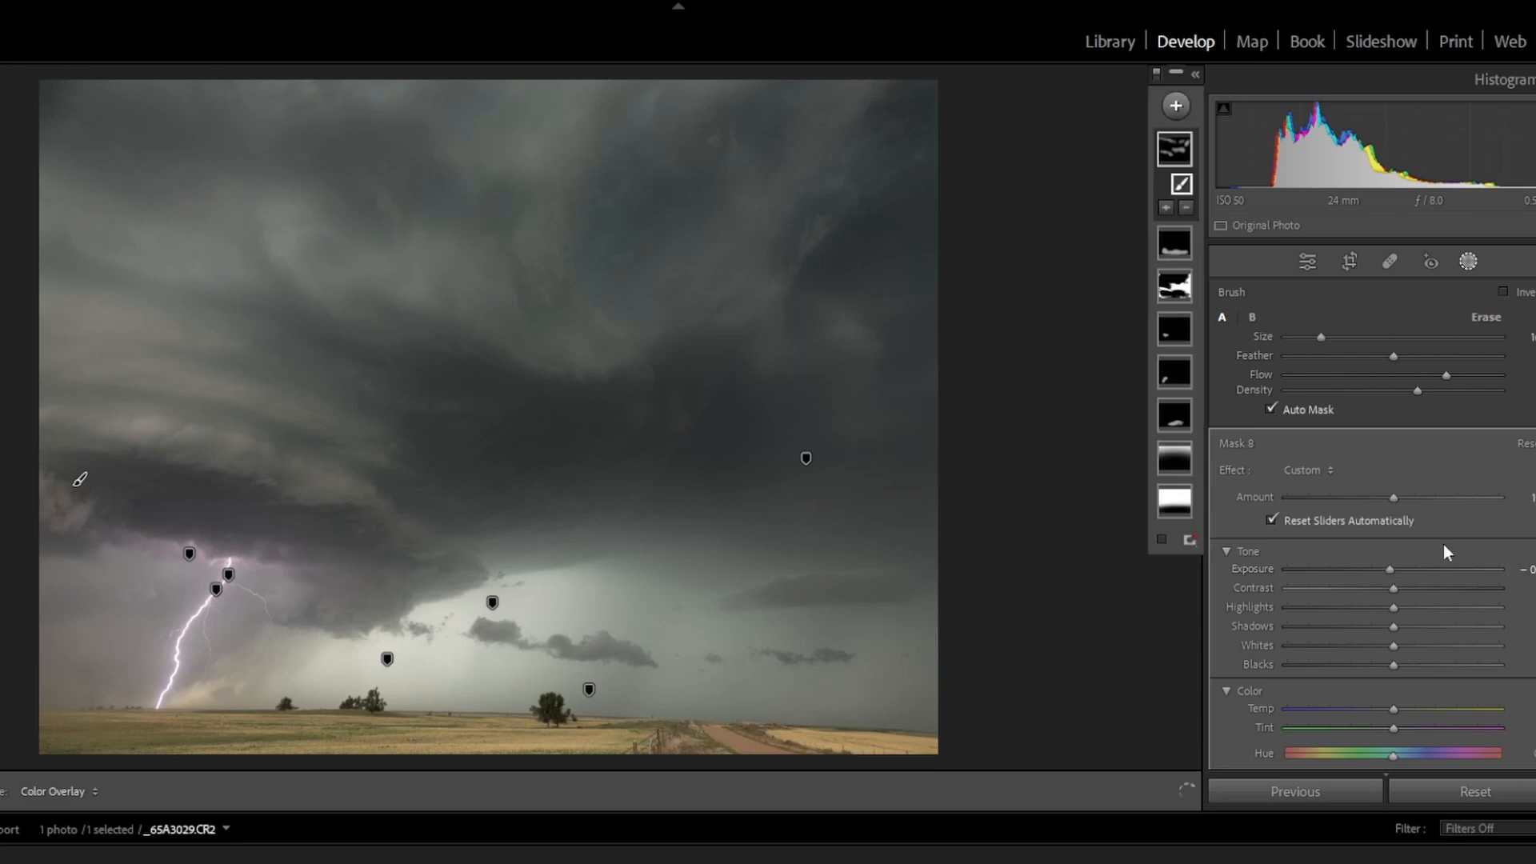
pyautogui.moveTo(1392, 498); pyautogui.dragTo(1378, 507)
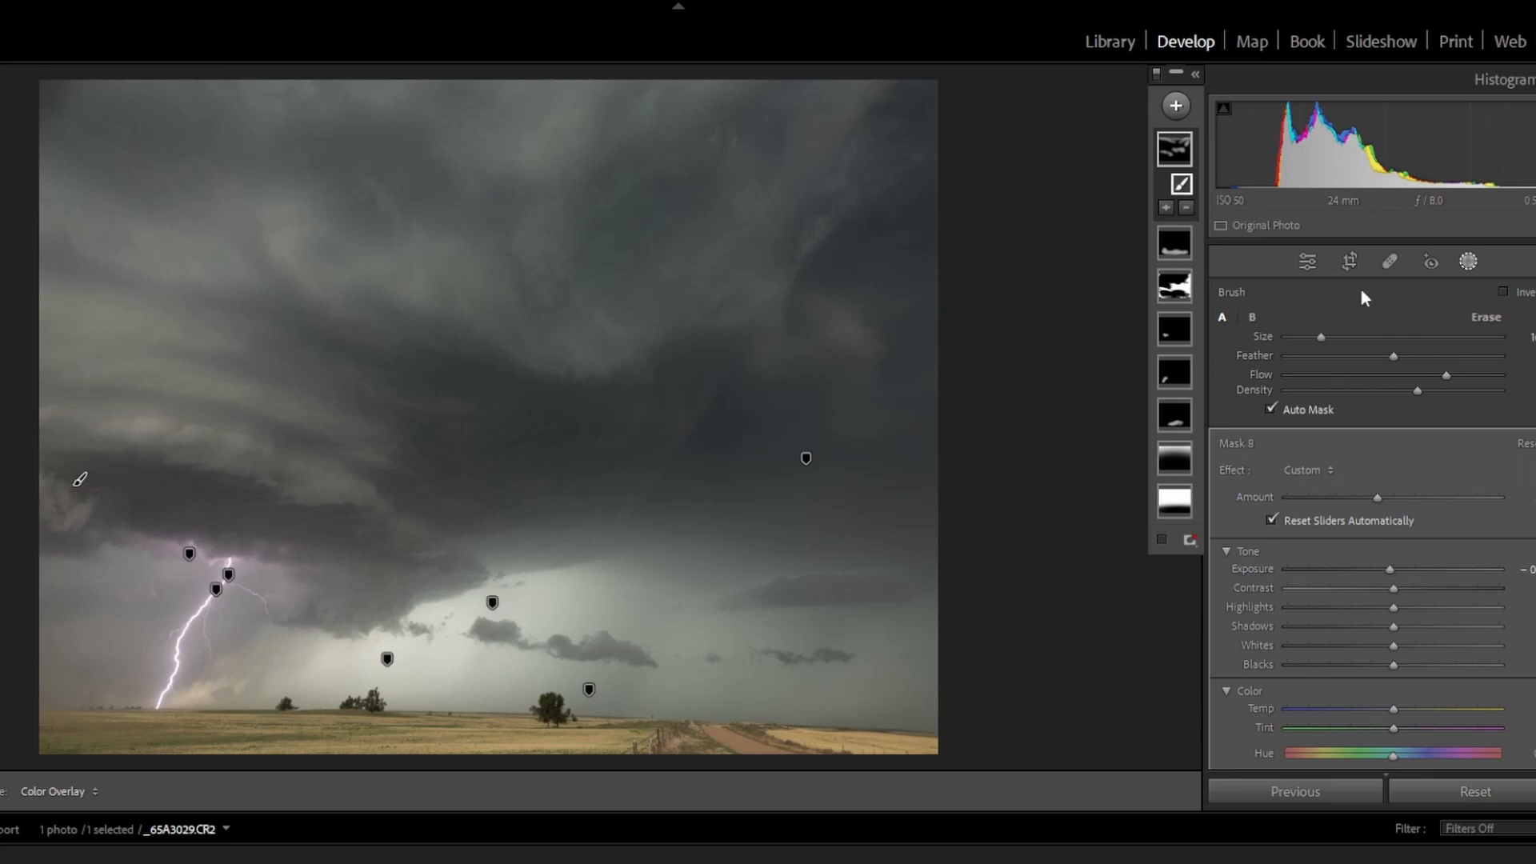
# Paint a new brush mask over the lighter cloud streaks above the lightning, with Exposure slightly above zero and a reduced Amount.
pyautogui.click(1175, 105)
pyautogui.click(1185, 282)
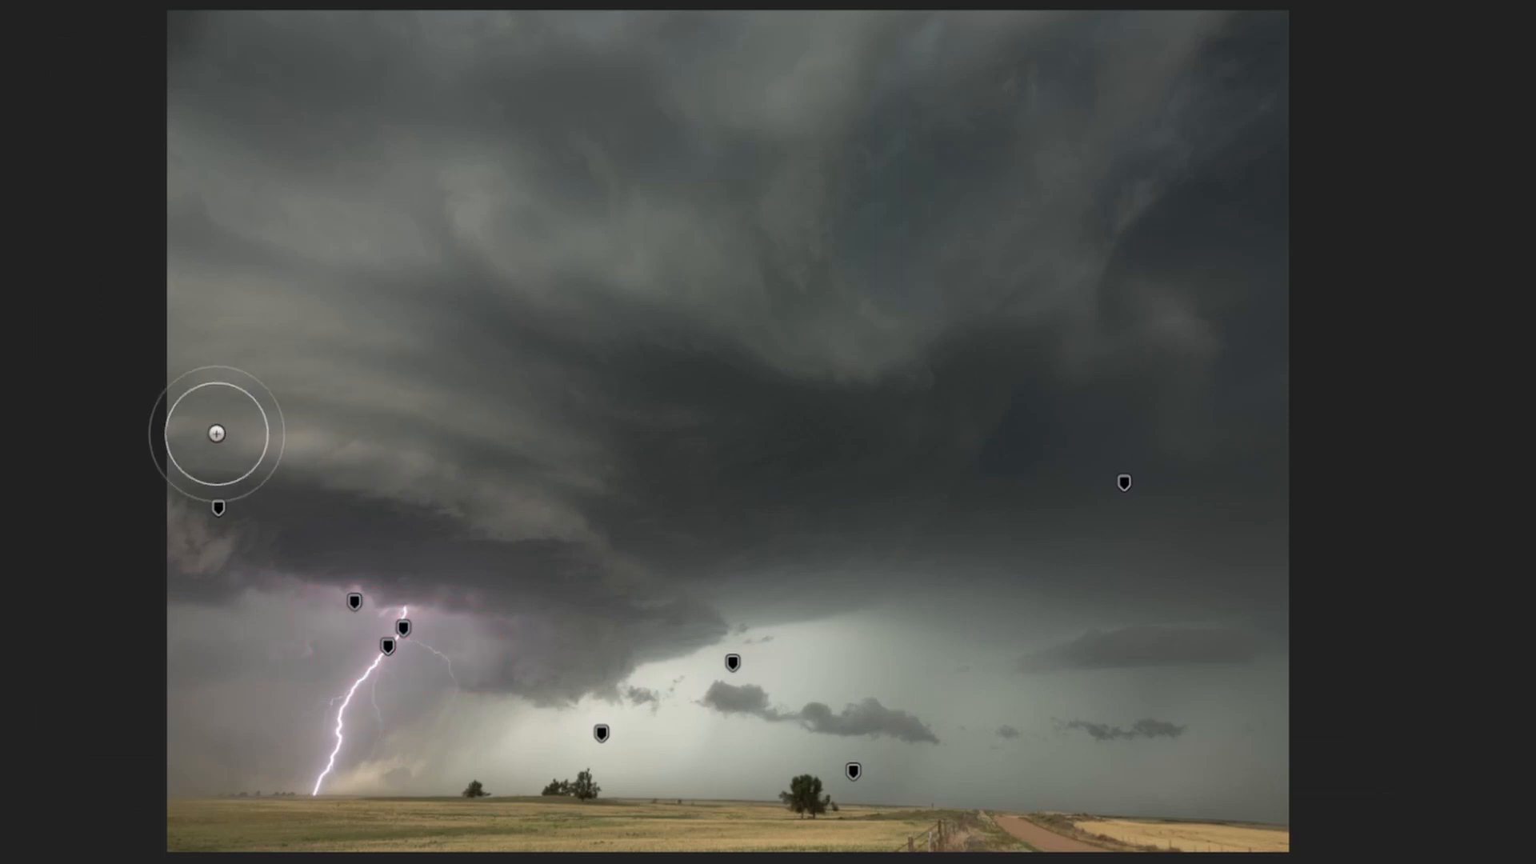
pyautogui.press('h')
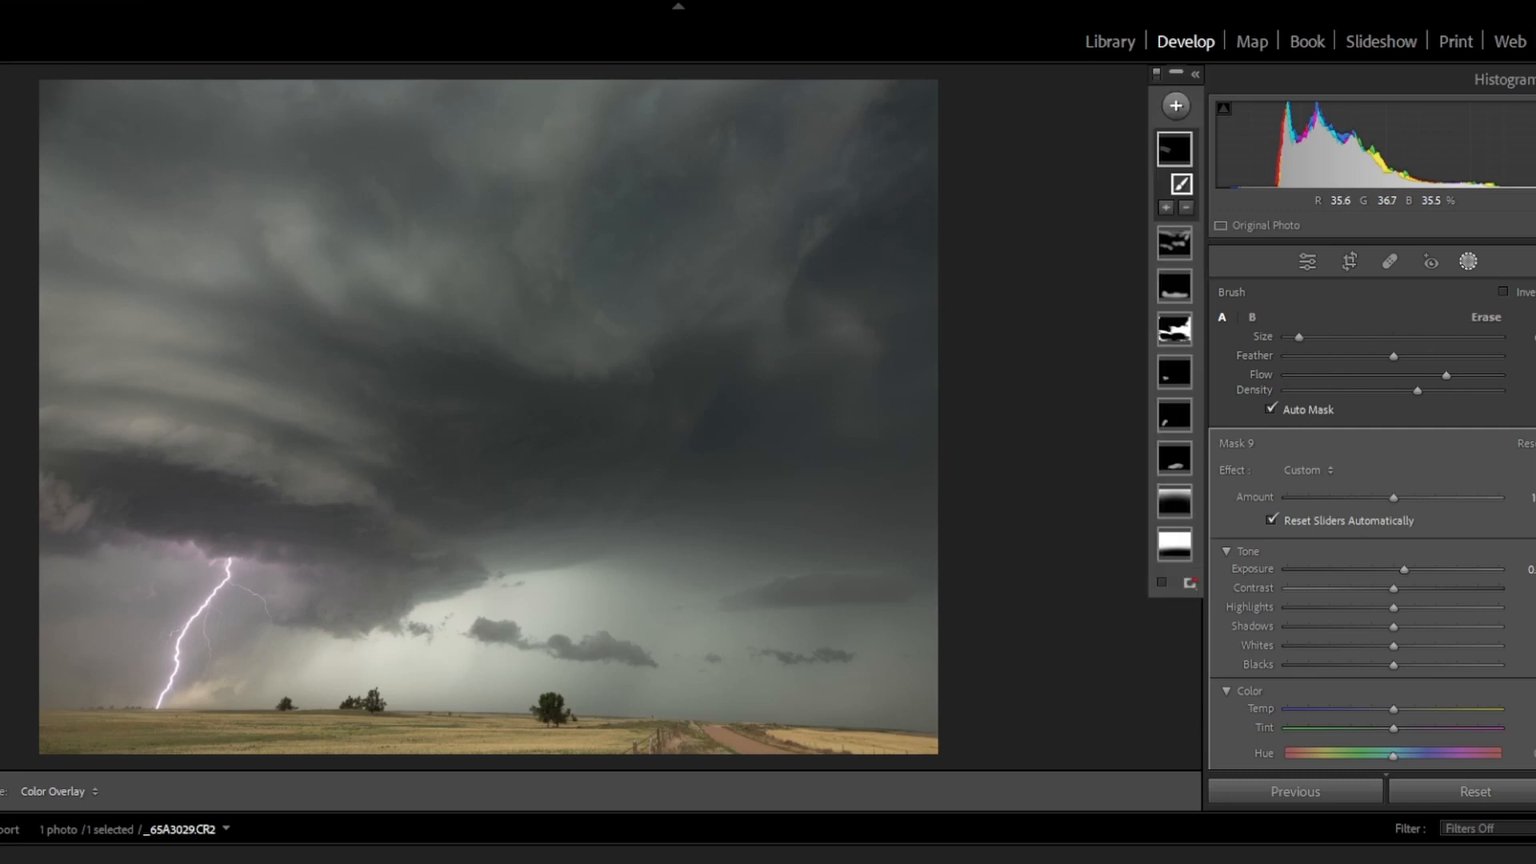
pyautogui.moveTo(1397, 574); pyautogui.dragTo(1401, 575)
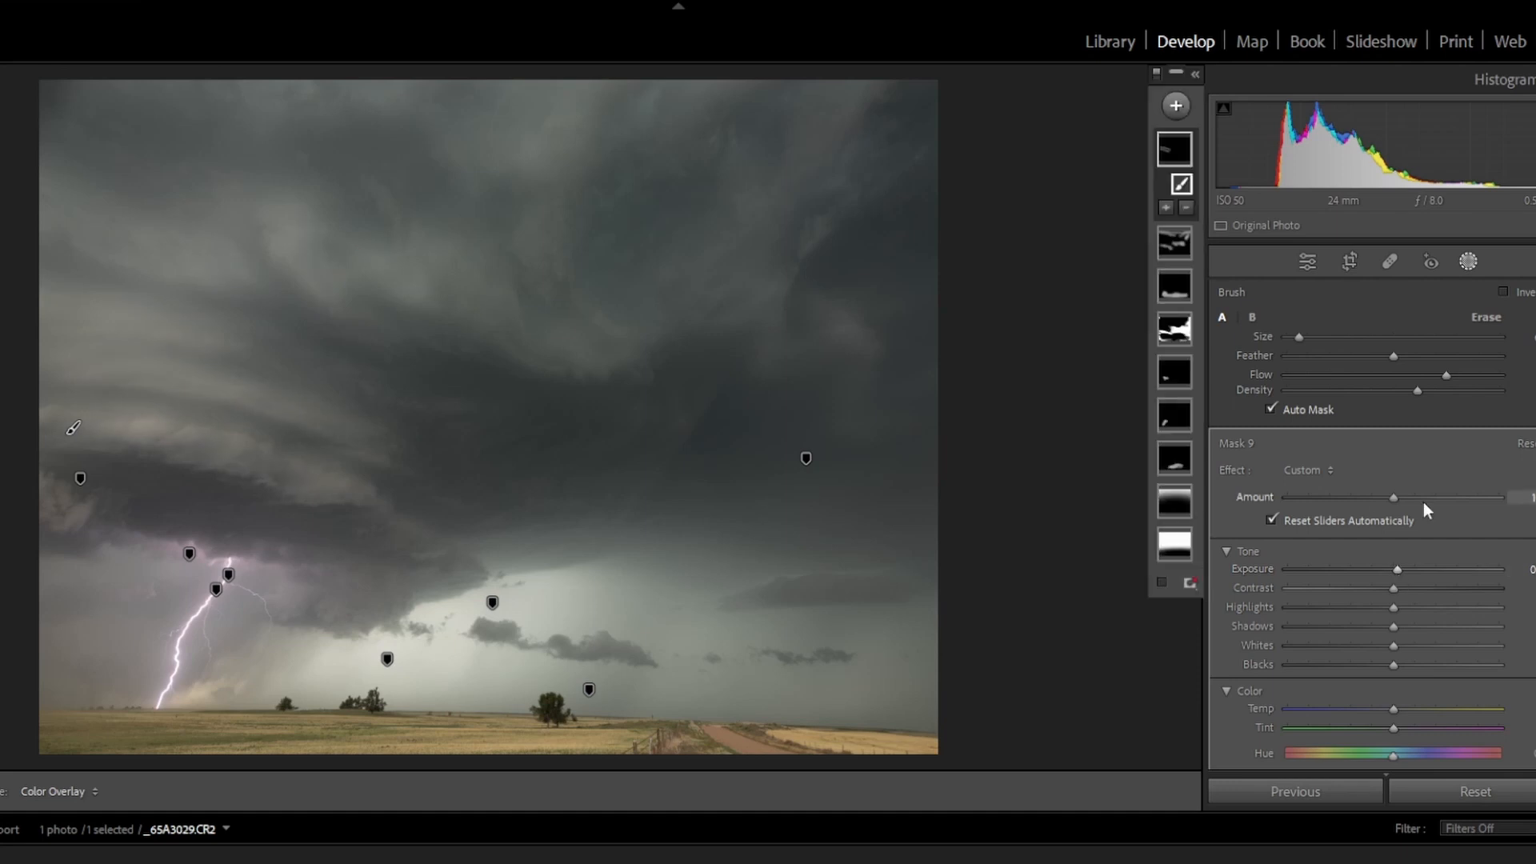
pyautogui.moveTo(1377, 497); pyautogui.dragTo(1356, 497)
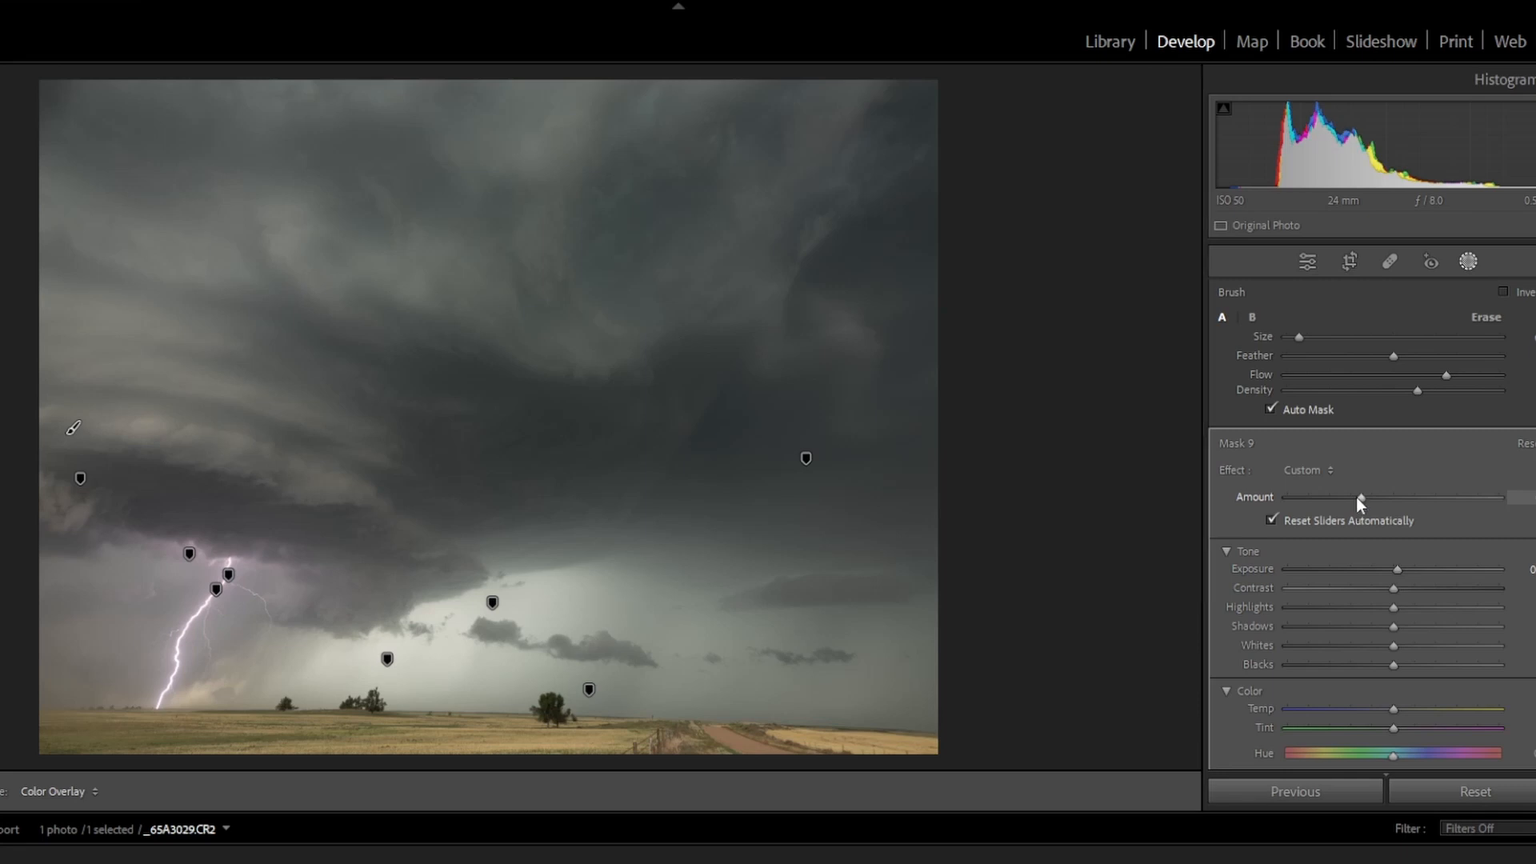
pyautogui.click(1467, 260)
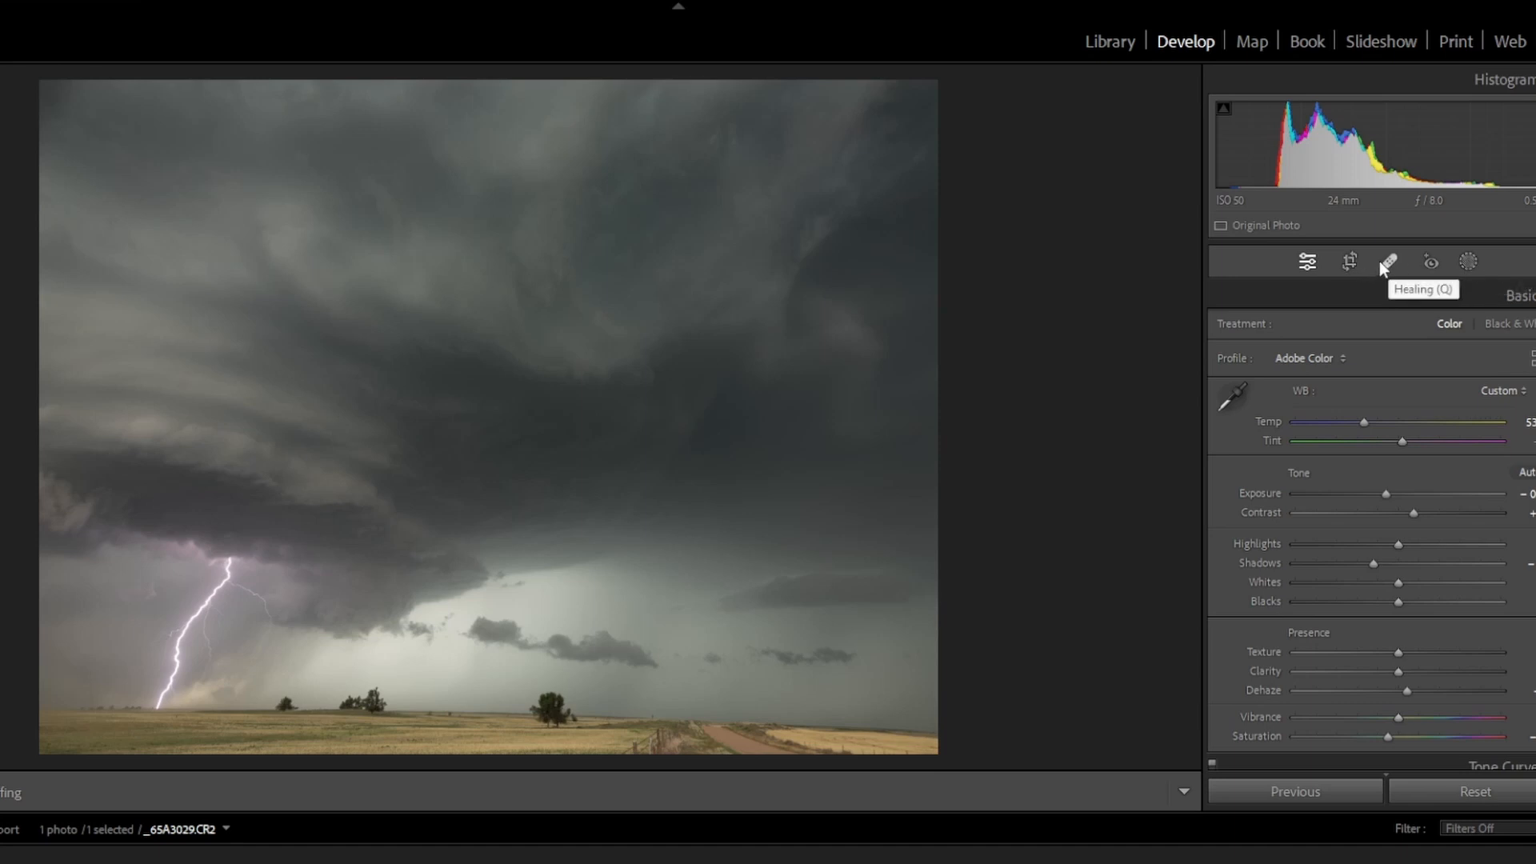
# Add a linear gradient mask rising from the photo's bottom edge over the field and set its Exposure slightly below zero.
pyautogui.click(1467, 261)
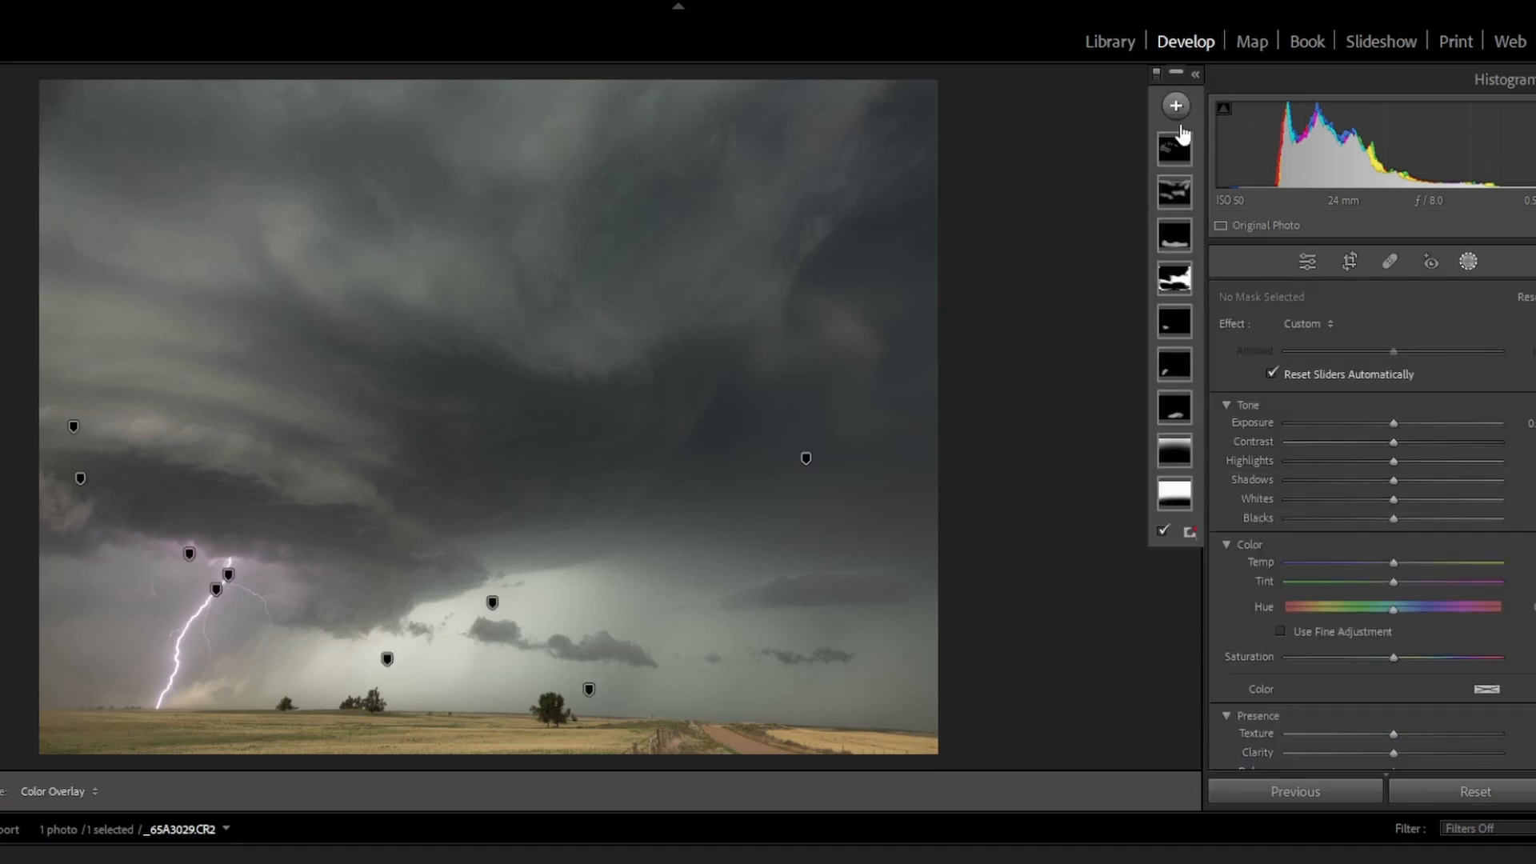
pyautogui.click(1176, 106)
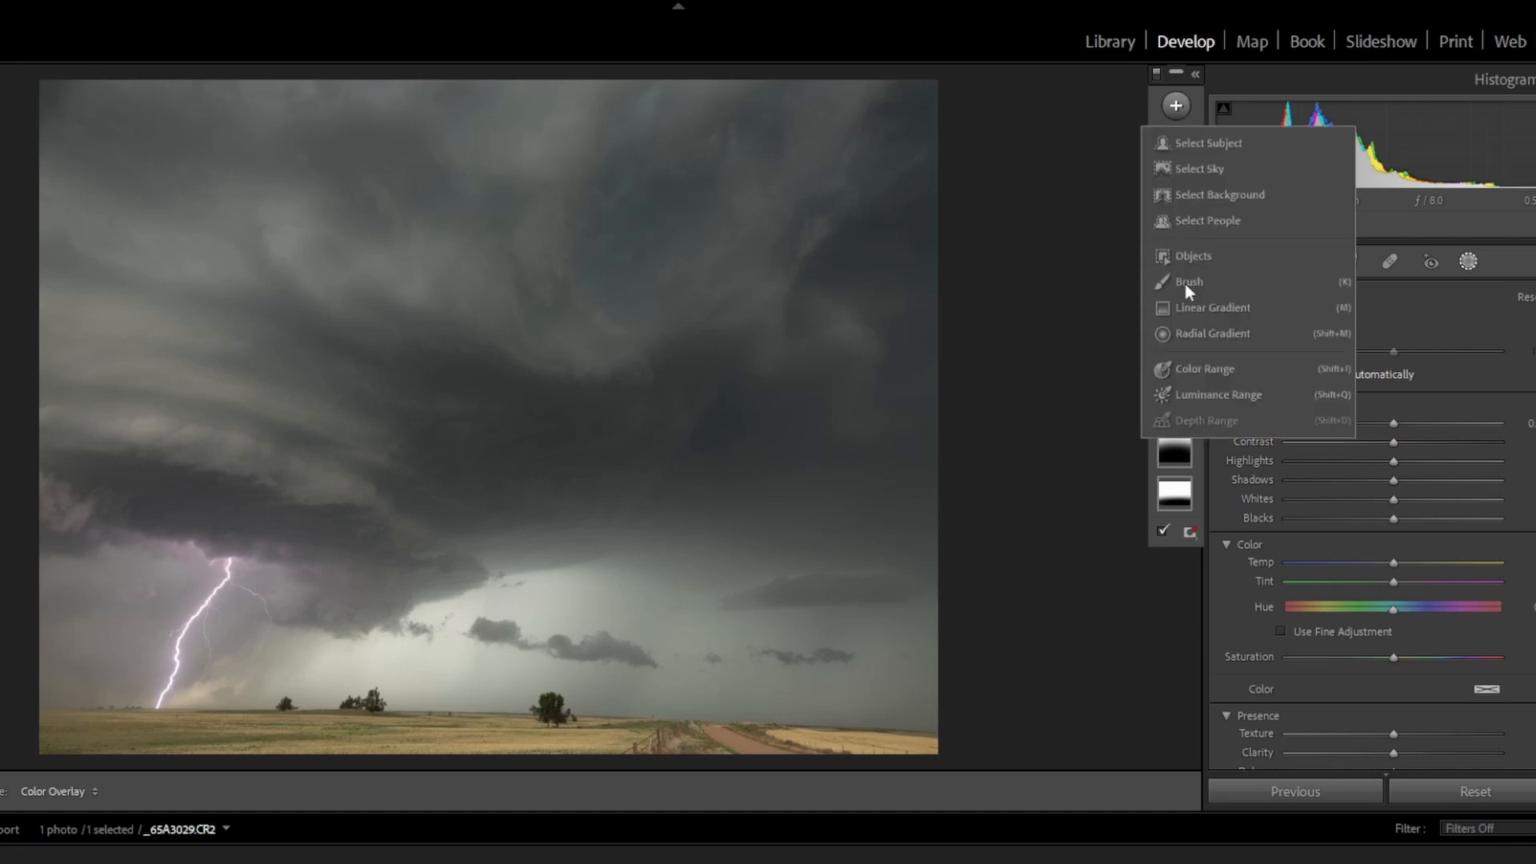
pyautogui.click(1194, 306)
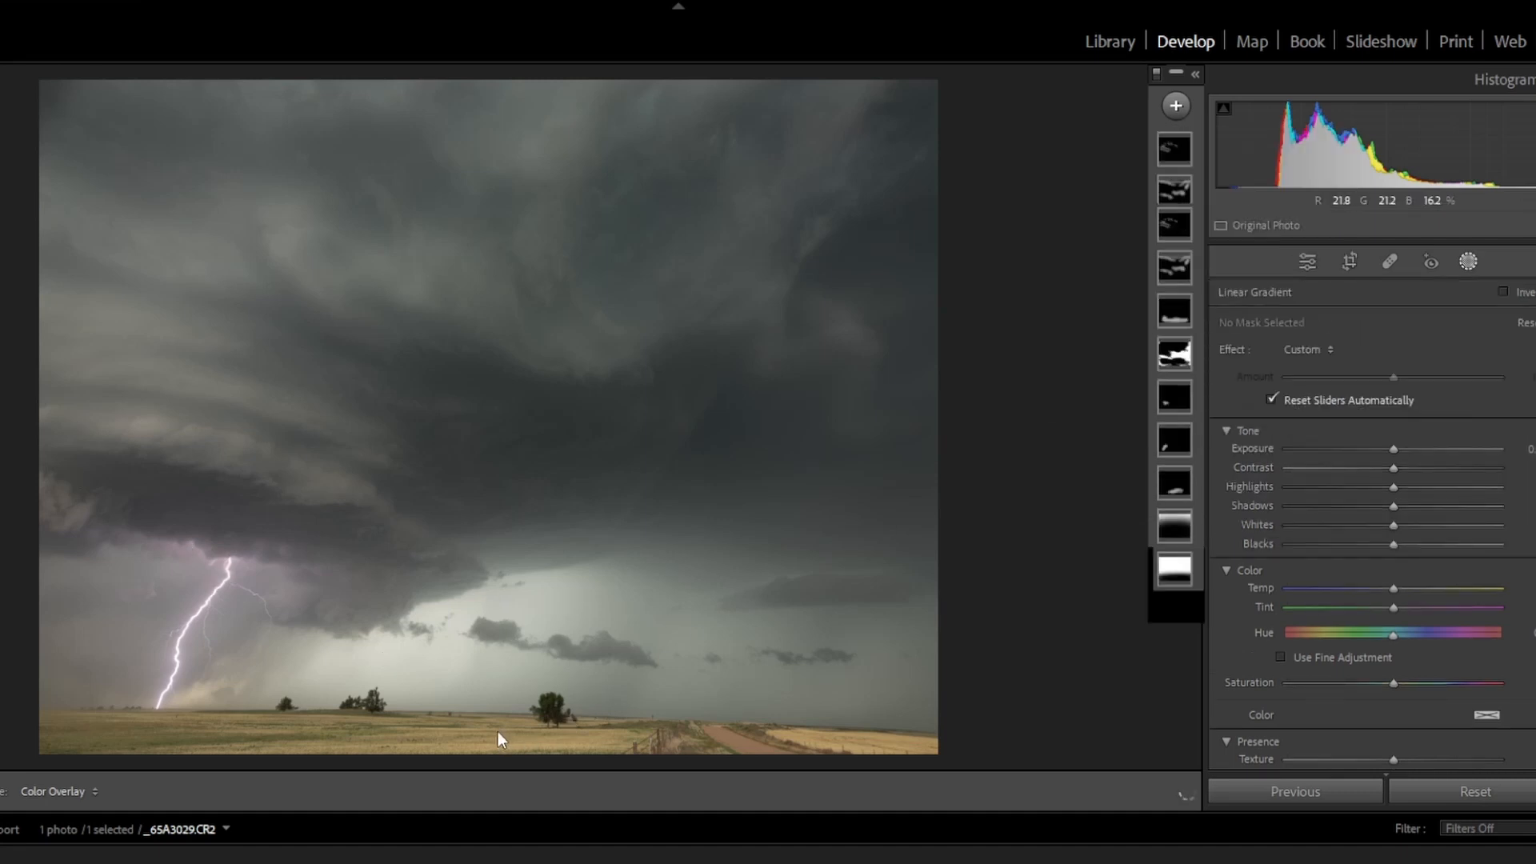
pyautogui.moveTo(497, 732); pyautogui.dragTo(493, 464)
pyautogui.moveTo(493, 596); pyautogui.dragTo(480, 754)
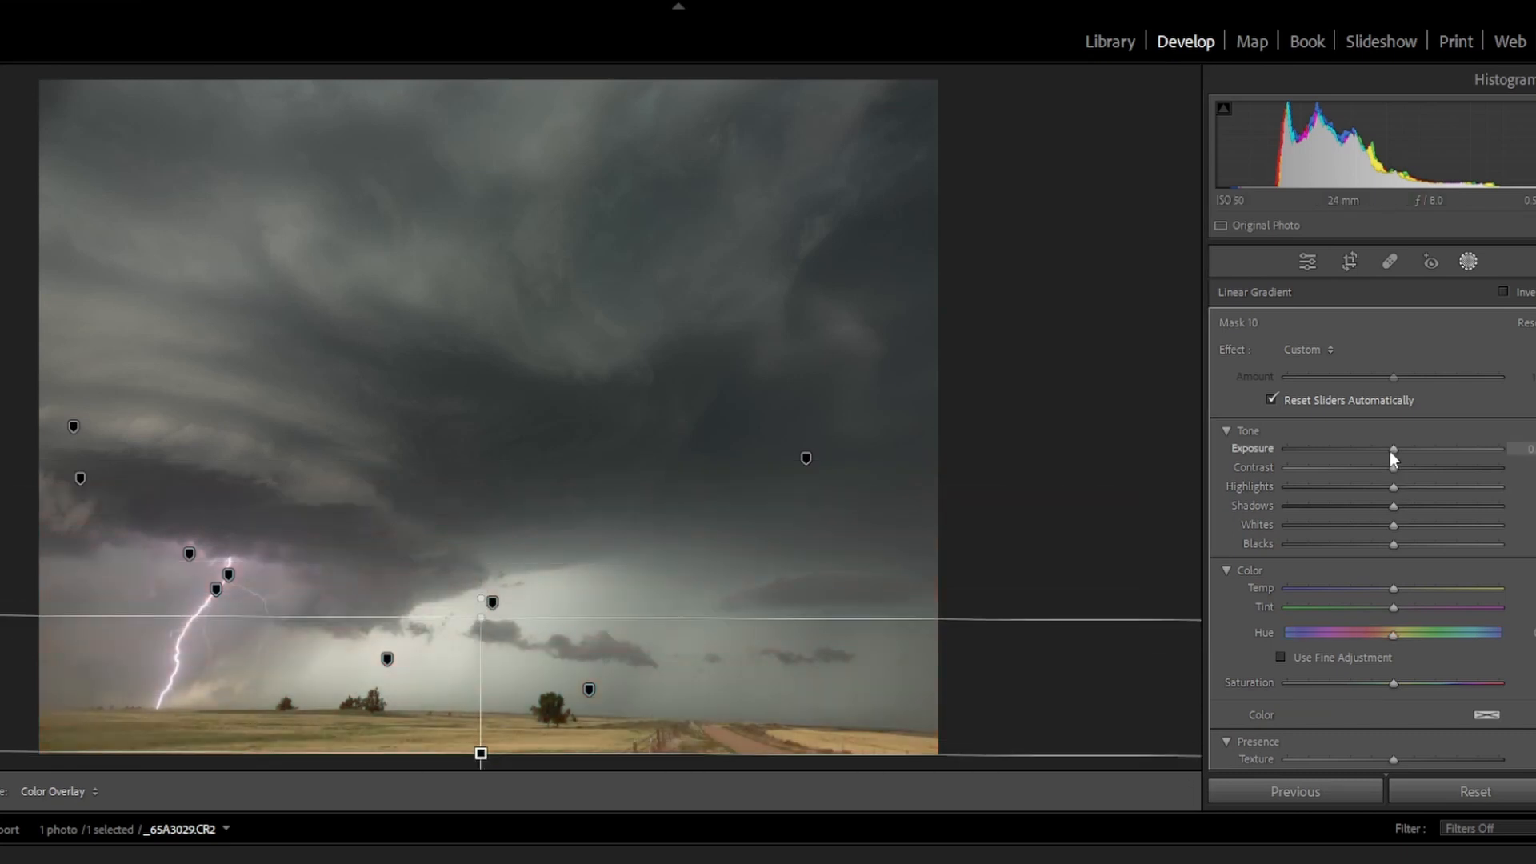
pyautogui.moveTo(1390, 451); pyautogui.dragTo(1385, 450)
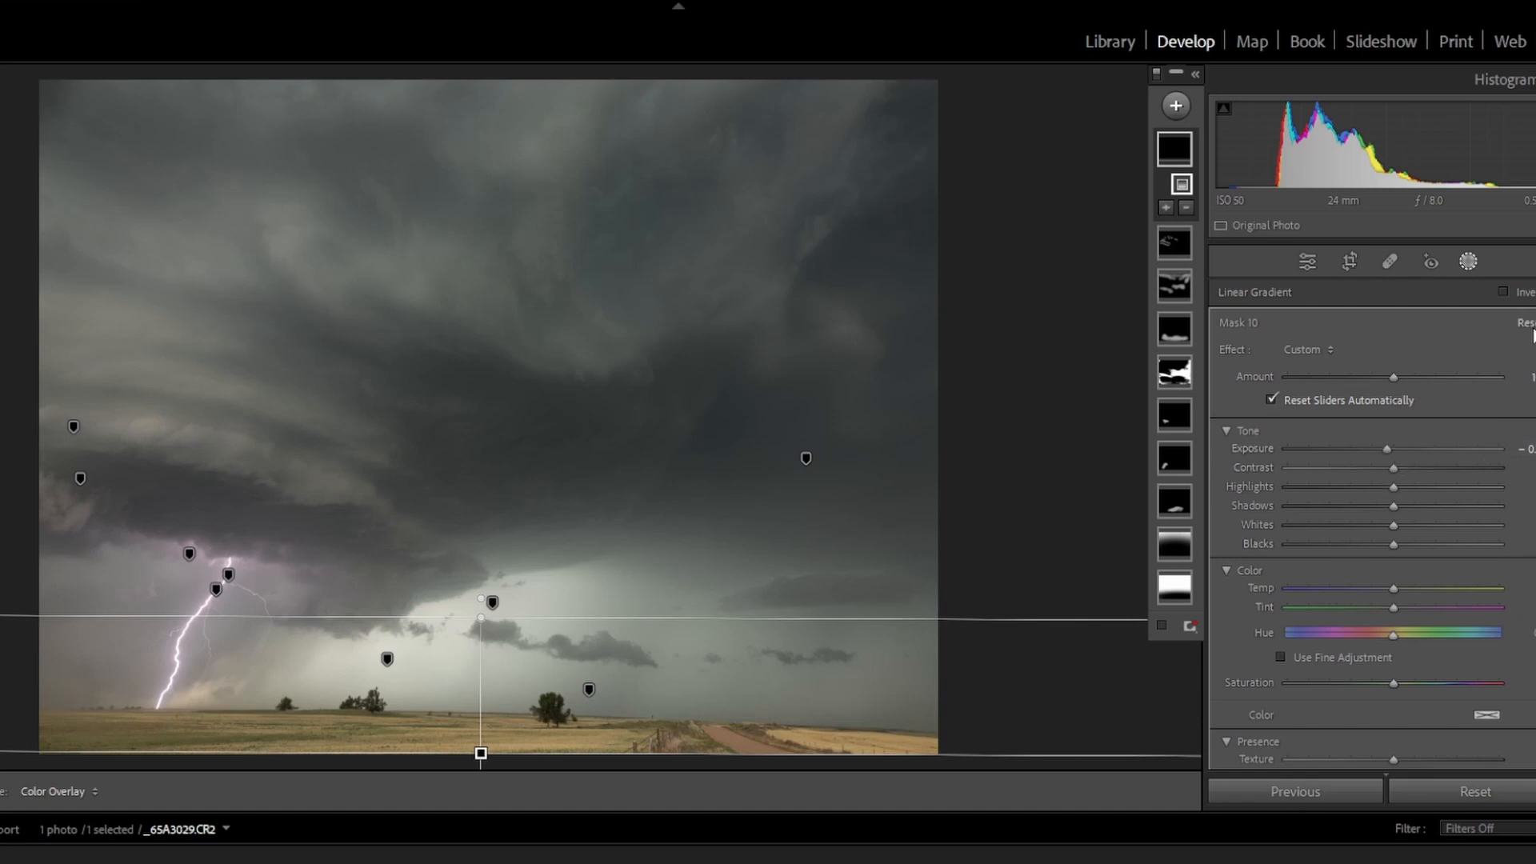
pyautogui.click(1470, 262)
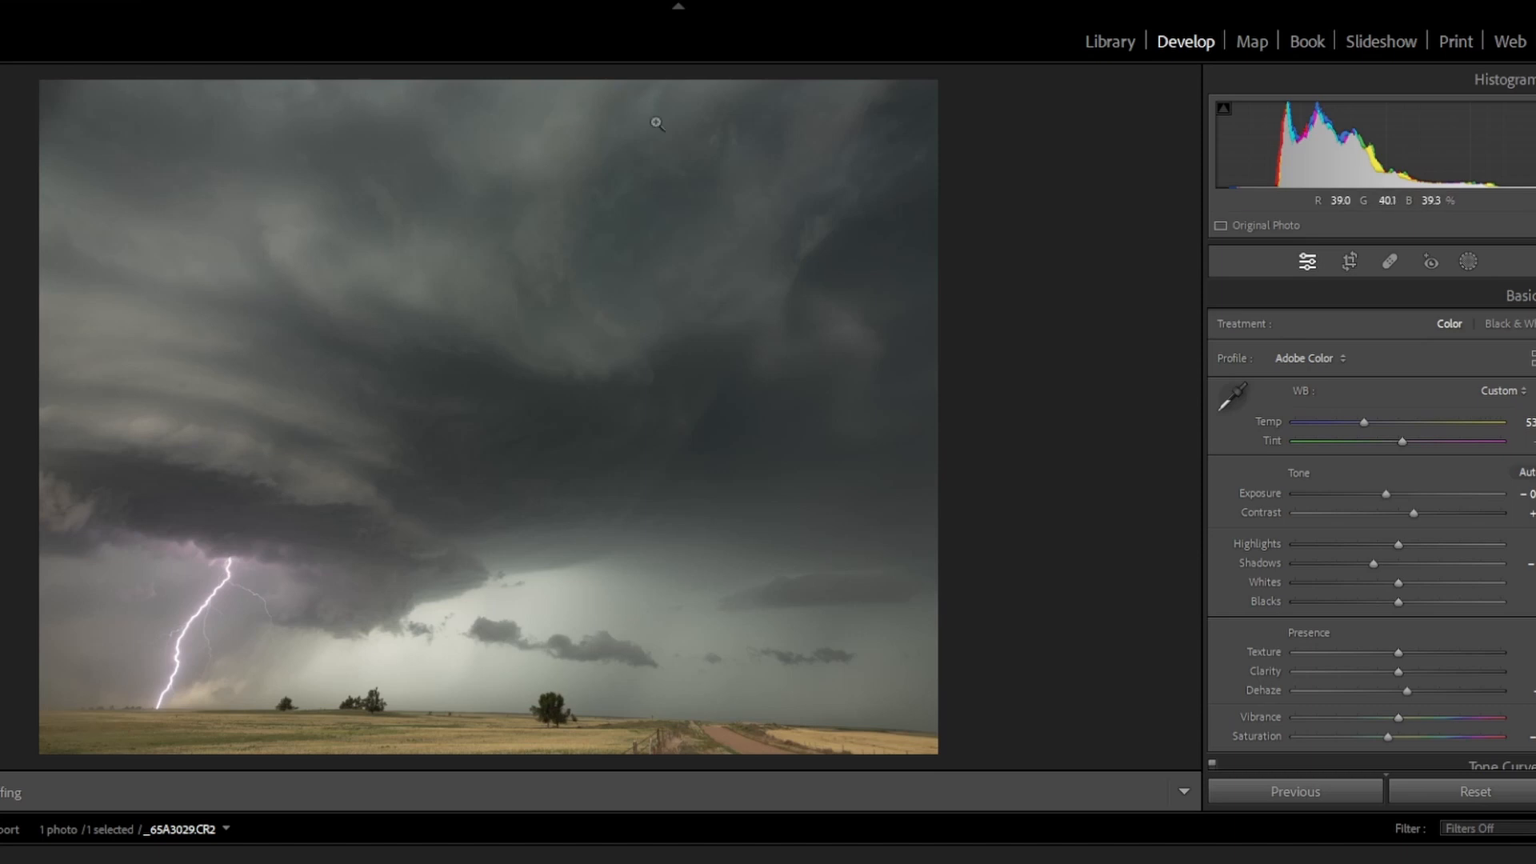
# Add a brush mask for darkening the photo's edges, with Exposure and Blacks slightly below zero.
pyautogui.click(1468, 262)
pyautogui.click(1183, 112)
pyautogui.click(1184, 288)
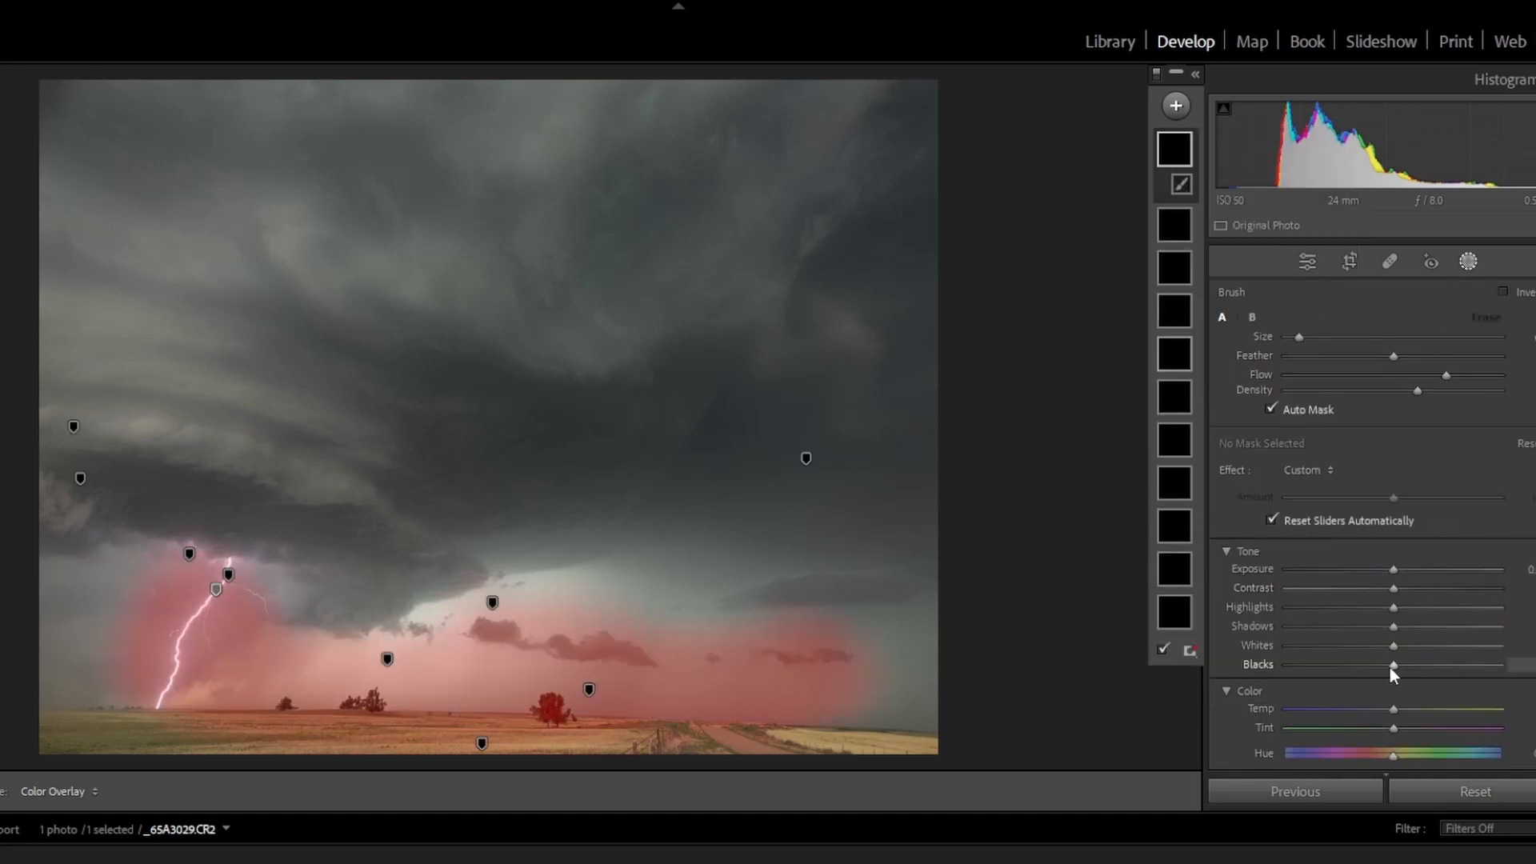
pyautogui.moveTo(1390, 667); pyautogui.dragTo(1385, 667)
pyautogui.moveTo(1400, 573); pyautogui.dragTo(1388, 570)
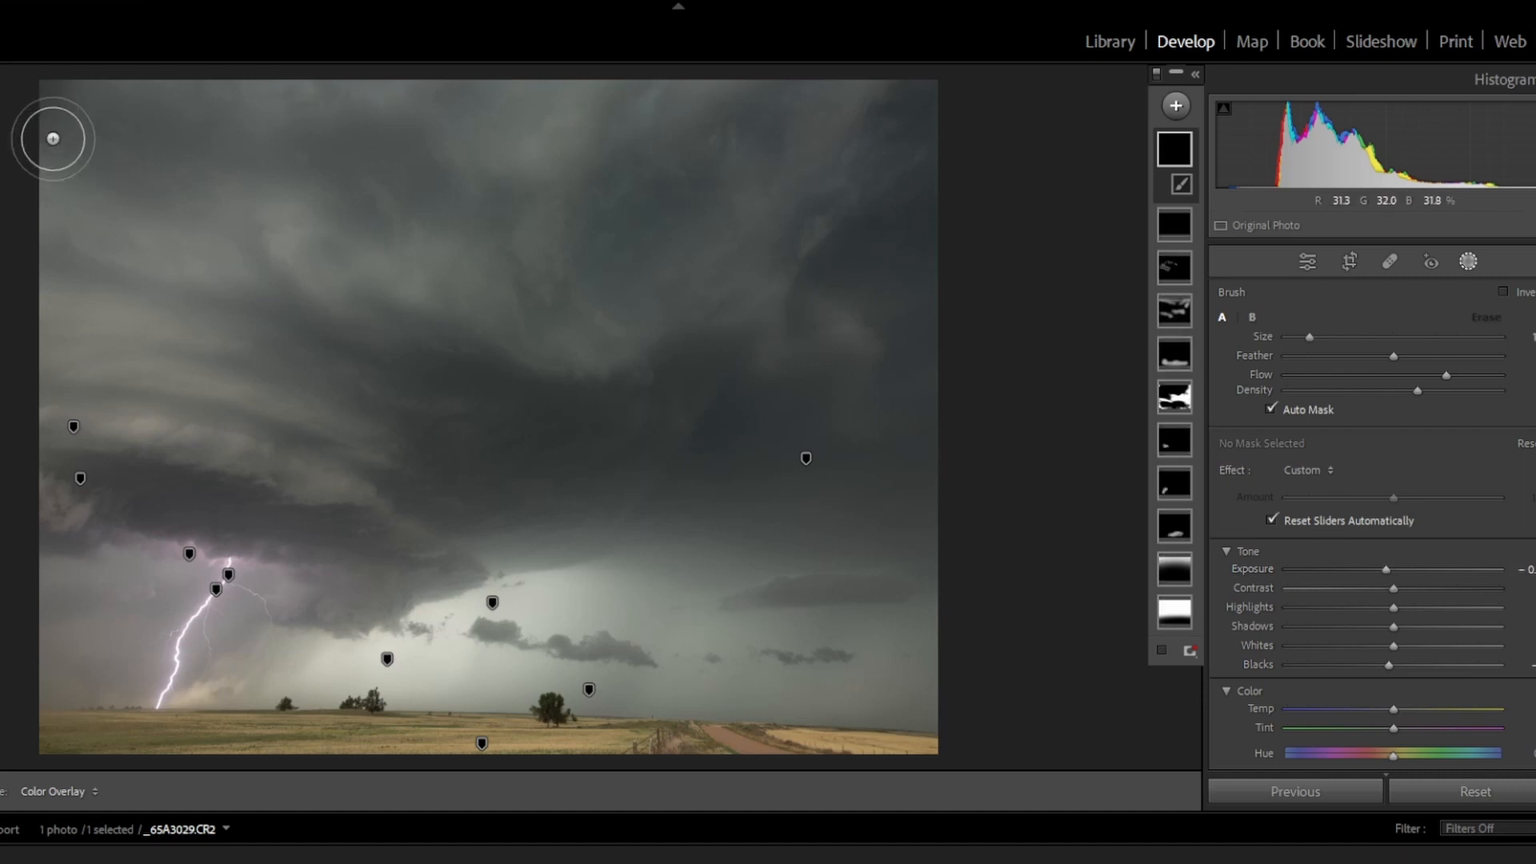
pyautogui.rightClick(51, 159)
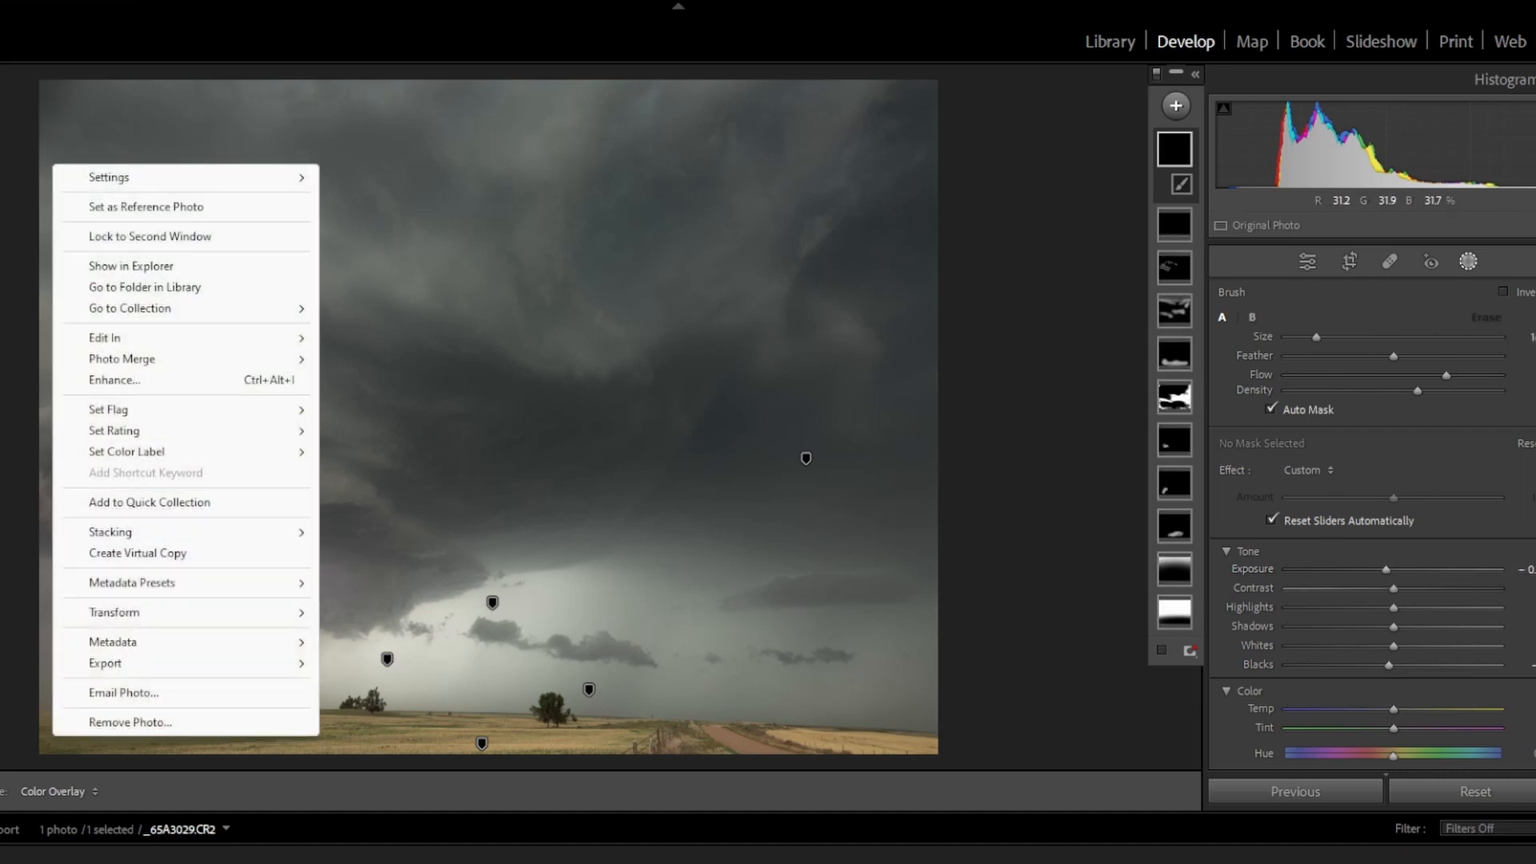
pyautogui.press('Escape')
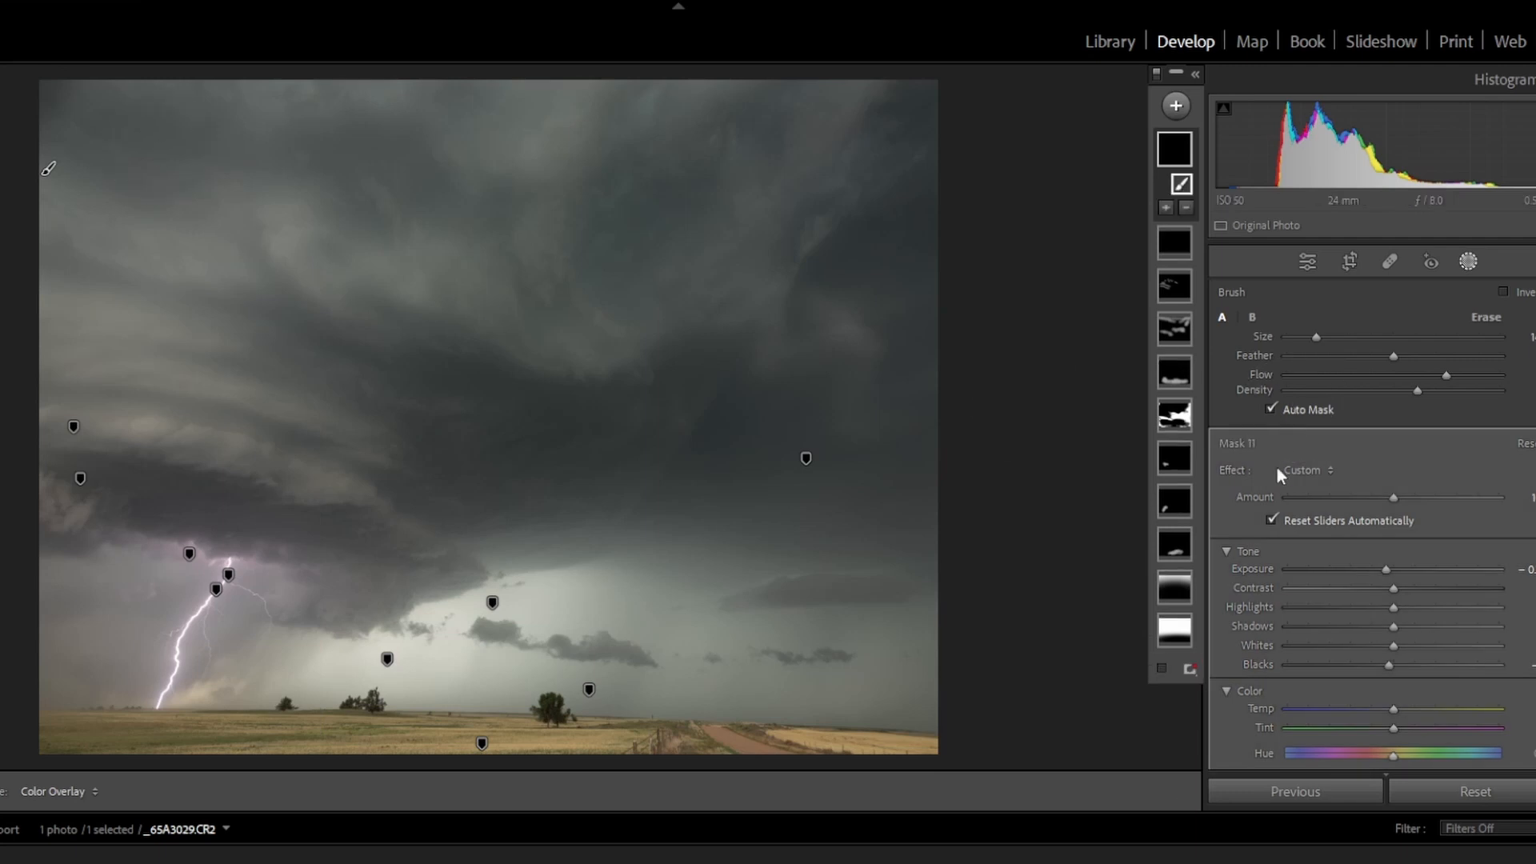
# Enlarge the brush and paint the darkening mask along the outer edges of the sky.
pyautogui.scroll(2, 4, 170)
pyautogui.scroll(3, 48, 168)
pyautogui.moveTo(48, 169)
pyautogui.mouseDown()
pyautogui.moveTo(96, 41)
pyautogui.moveTo(141, 28)
pyautogui.moveTo(209, 83)
pyautogui.moveTo(443, 99)
pyautogui.moveTo(501, 128)
pyautogui.moveTo(675, 64)
pyautogui.moveTo(871, 86)
pyautogui.moveTo(912, 72)
pyautogui.moveTo(896, 189)
pyautogui.moveTo(996, 212)
pyautogui.moveTo(998, 493)
pyautogui.moveTo(964, 579)
pyautogui.moveTo(1001, 538)
pyautogui.moveTo(949, 600)
pyautogui.moveTo(964, 576)
pyautogui.mouseUp()
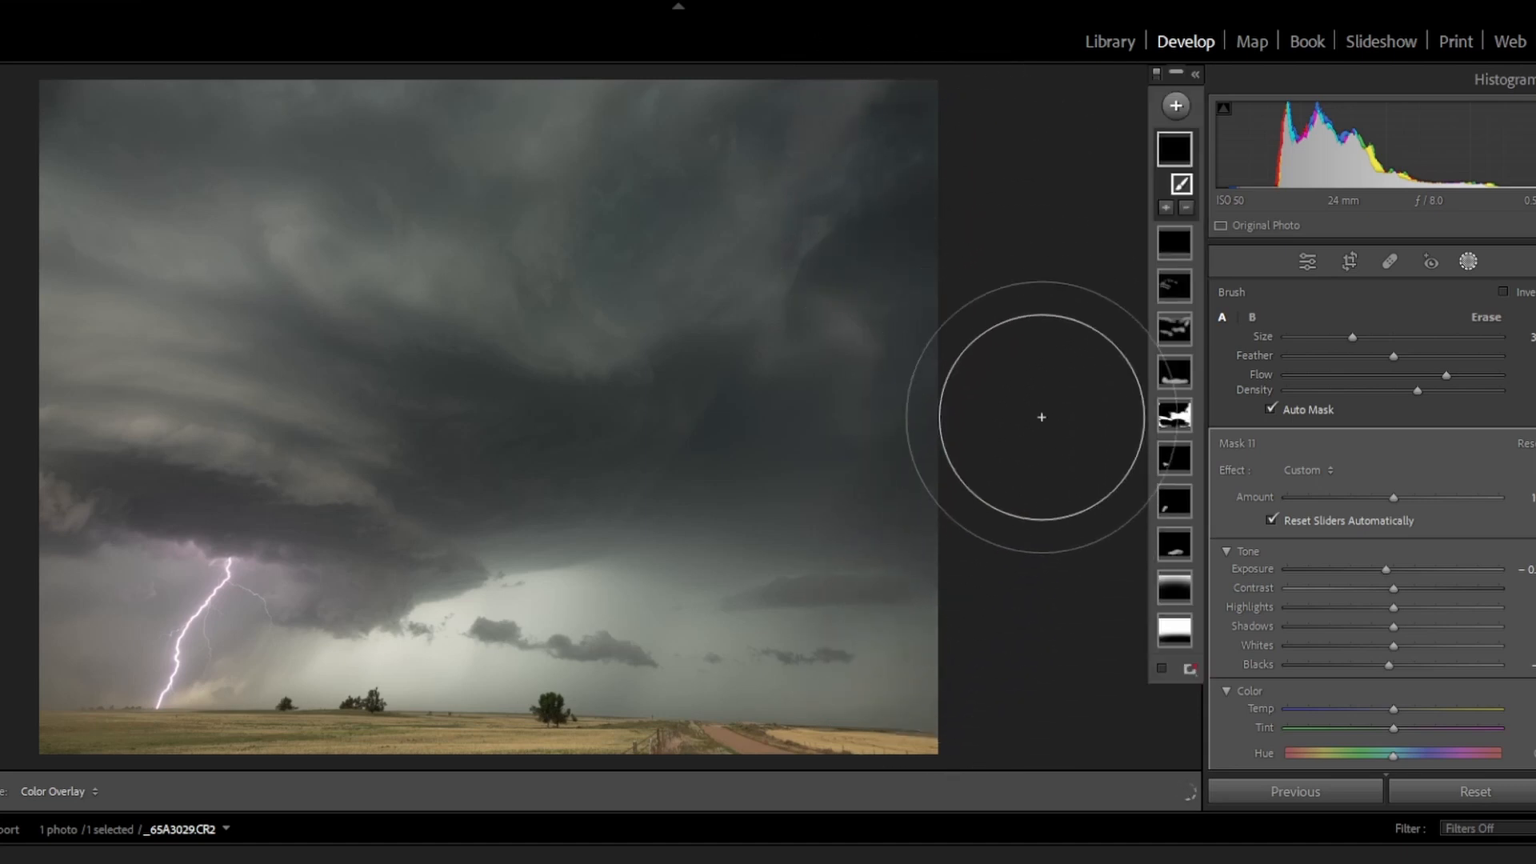
pyautogui.moveTo(1008, 487)
pyautogui.mouseDown()
pyautogui.moveTo(984, 541)
pyautogui.moveTo(965, 512)
pyautogui.mouseUp()
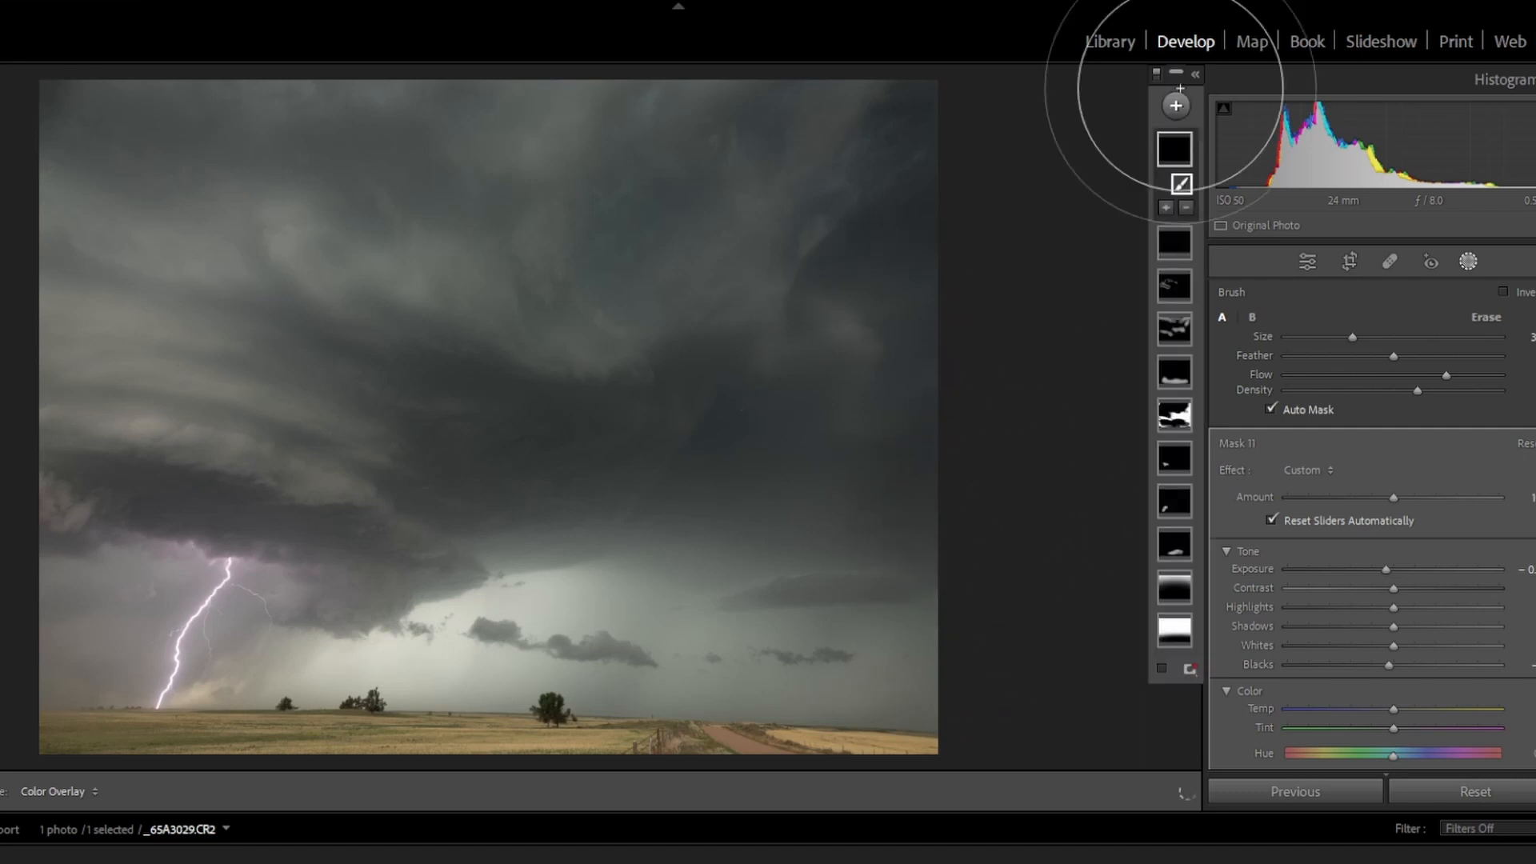
pyautogui.moveTo(1176, 98); pyautogui.dragTo(1187, 108)
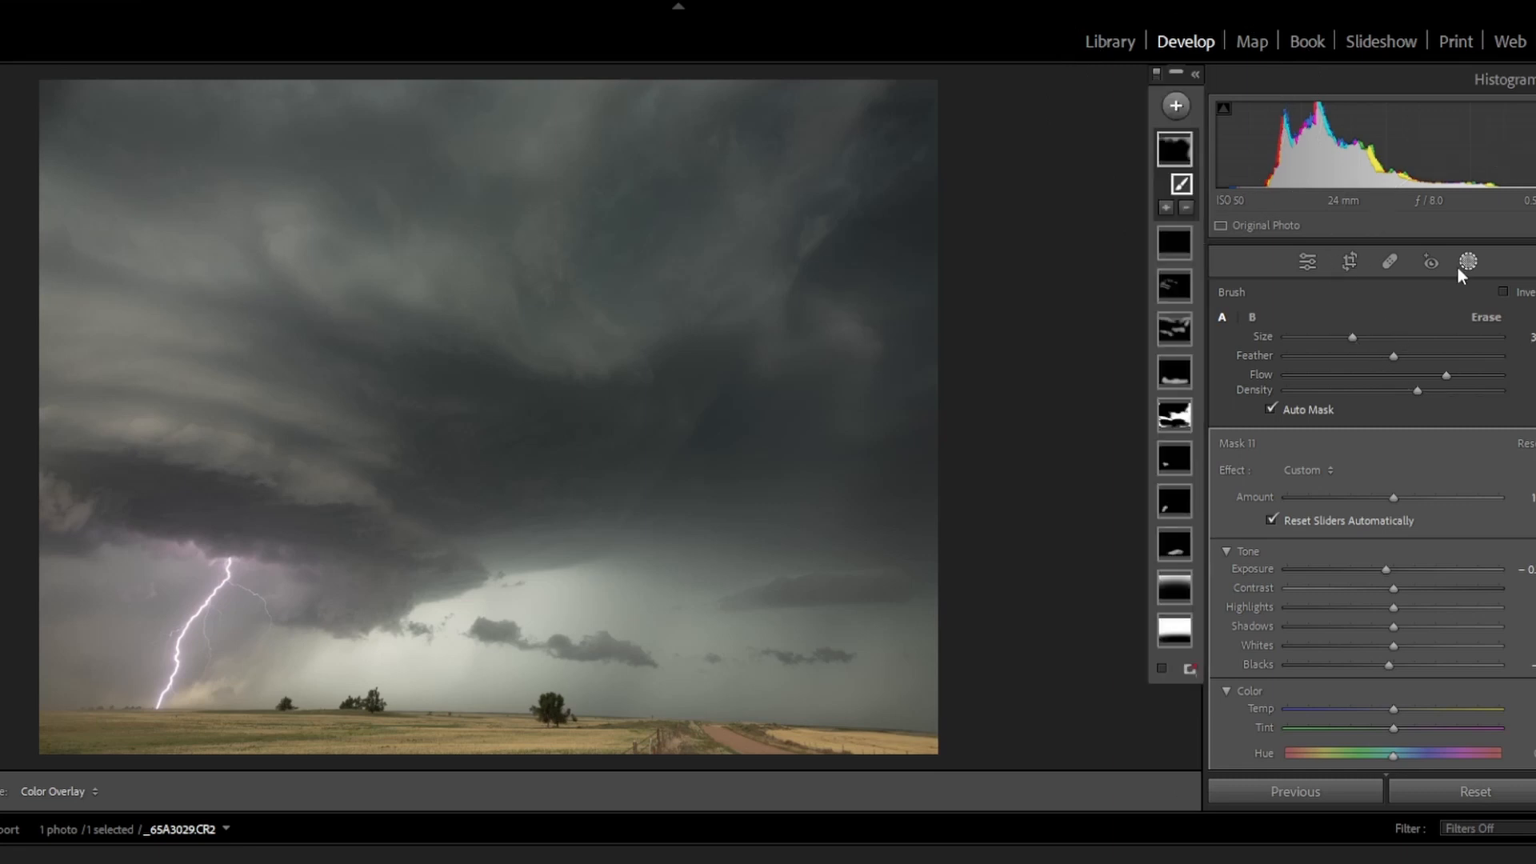
pyautogui.click(1460, 266)
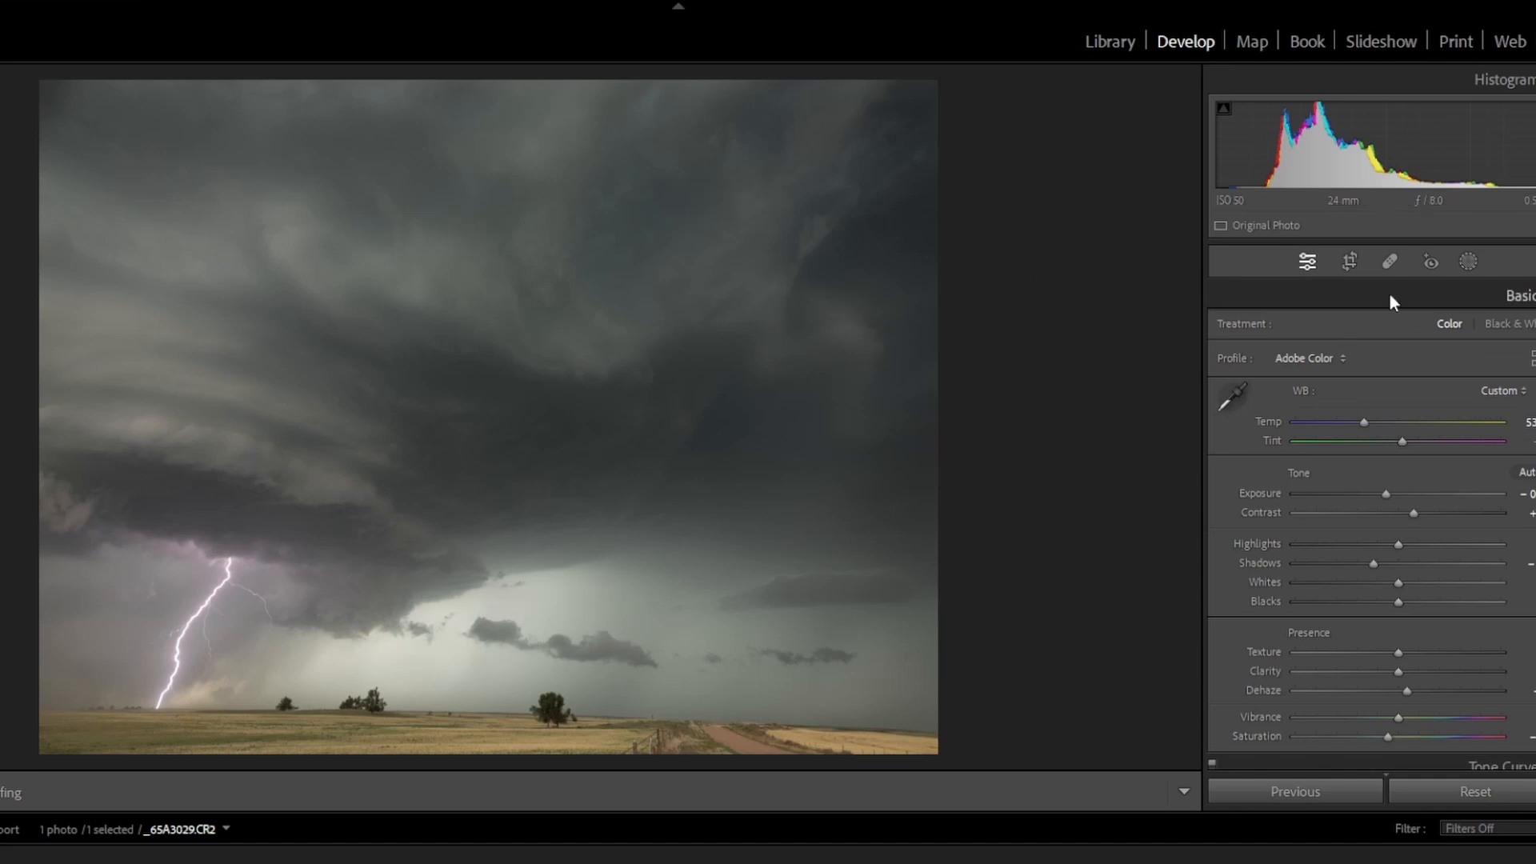
# Add another brush mask with Exposure and Whites slightly above zero, and shrink the brush.
pyautogui.click(1469, 263)
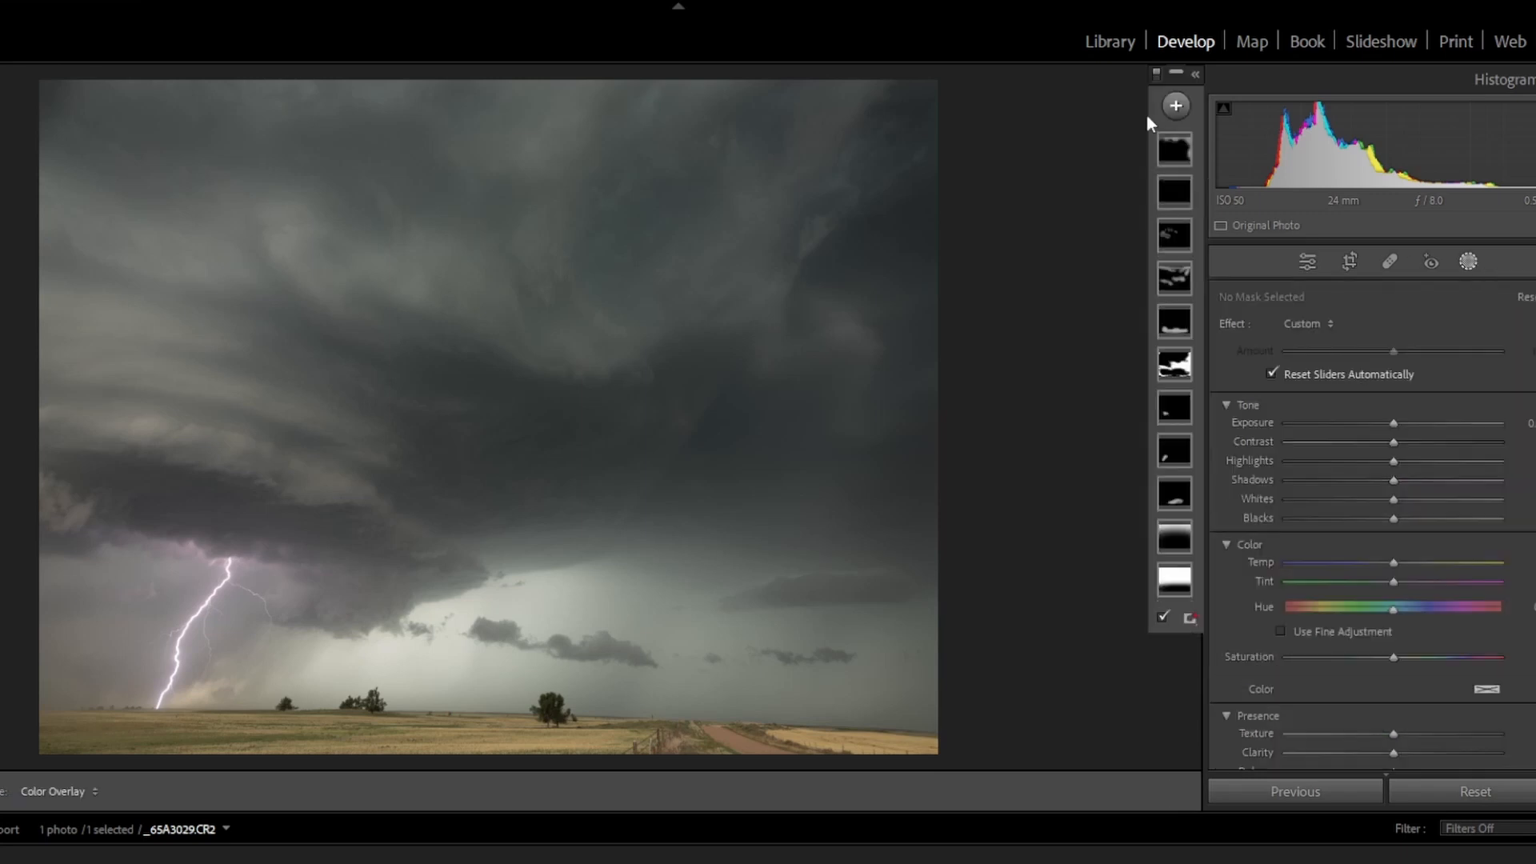
pyautogui.click(1175, 106)
pyautogui.click(1189, 282)
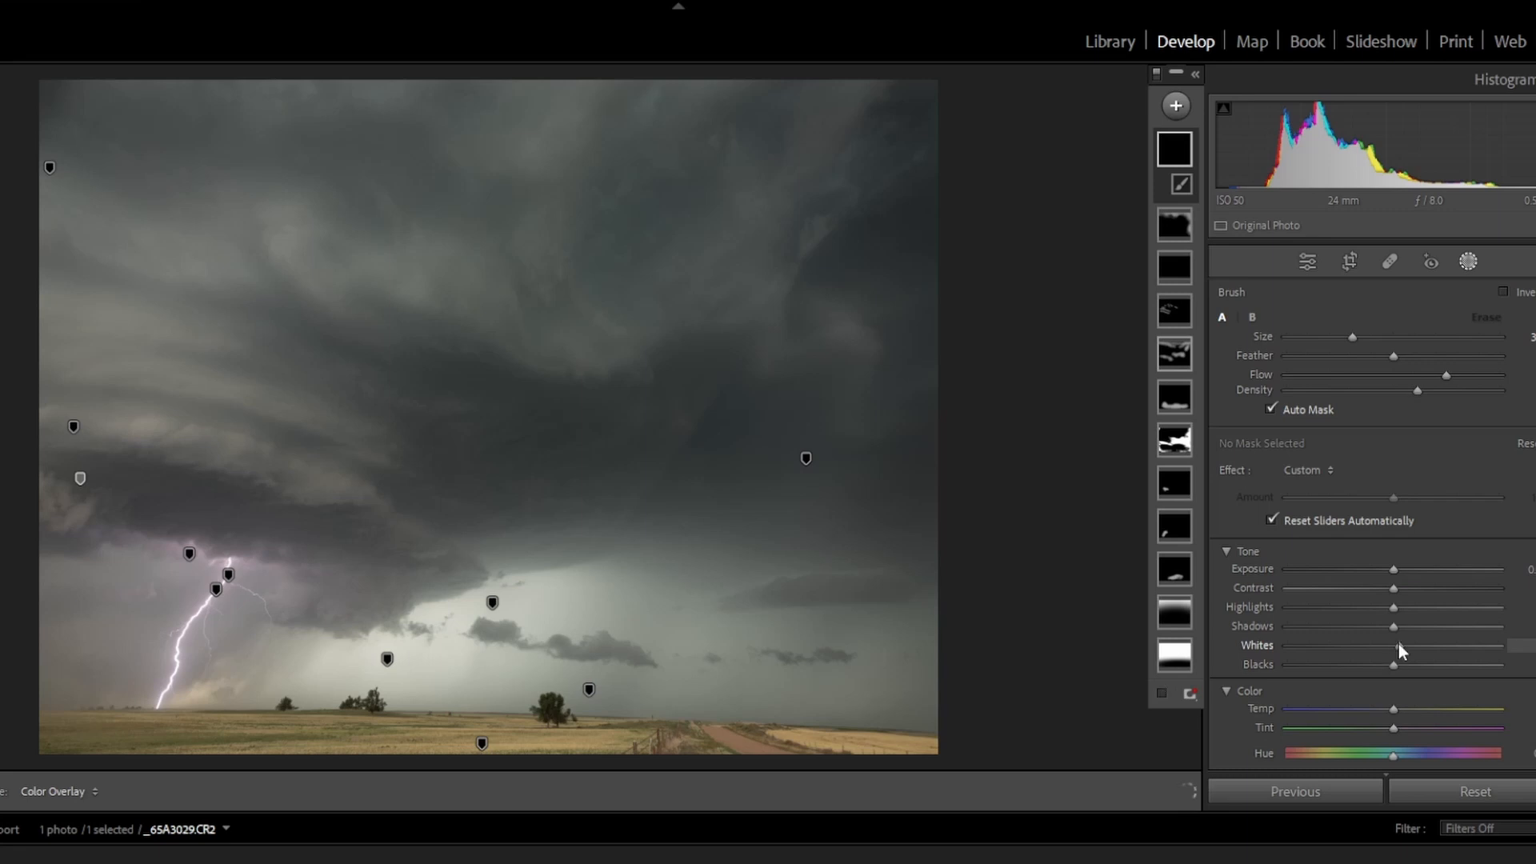
pyautogui.press('o')
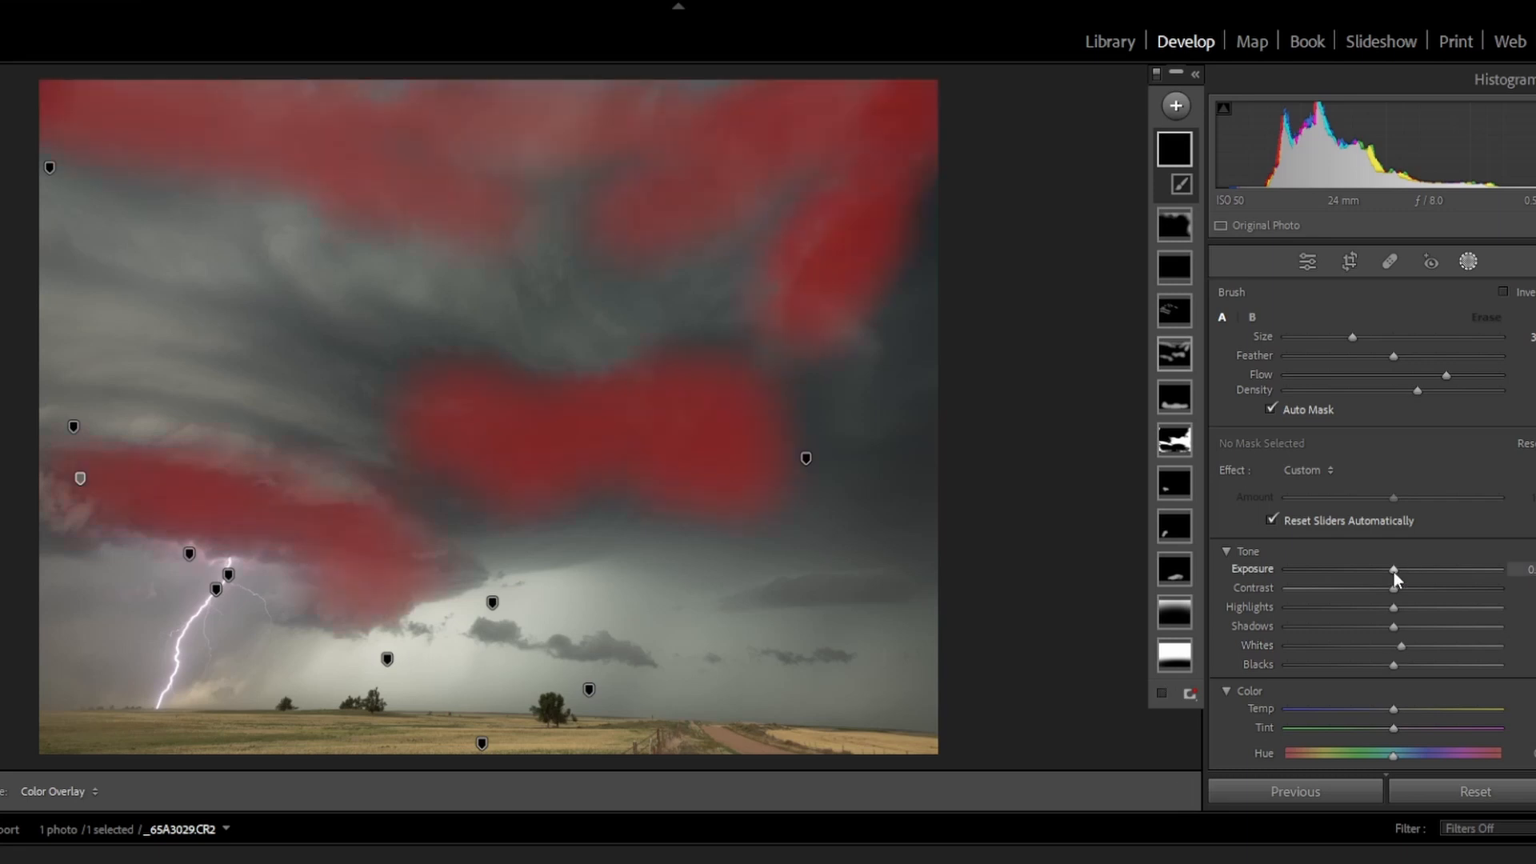
pyautogui.moveTo(1394, 572); pyautogui.dragTo(1403, 574)
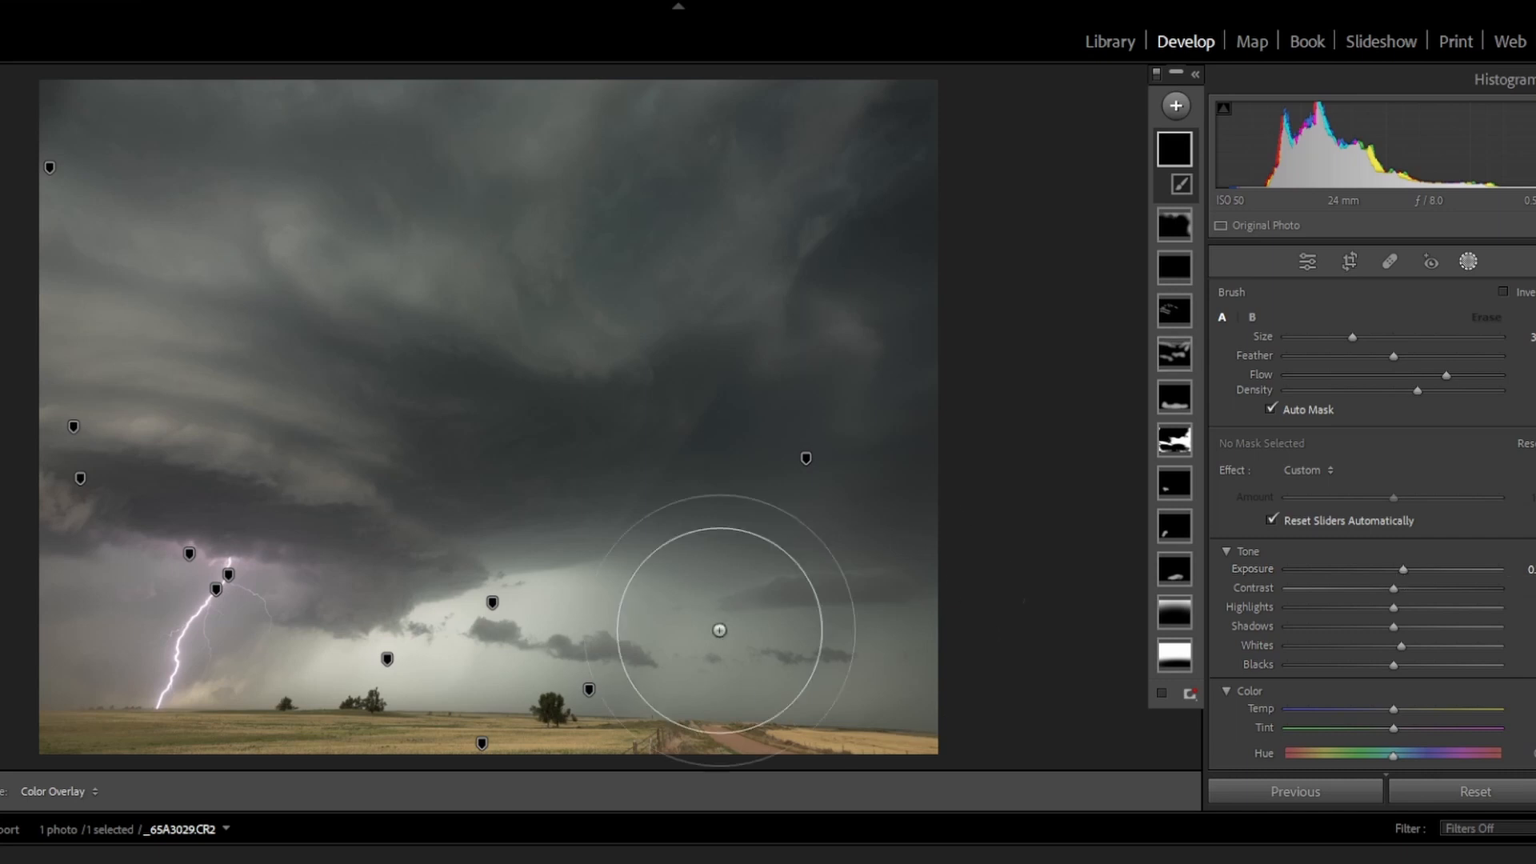
pyautogui.scroll(-4, 422, 713)
pyautogui.scroll(-4, 435, 665)
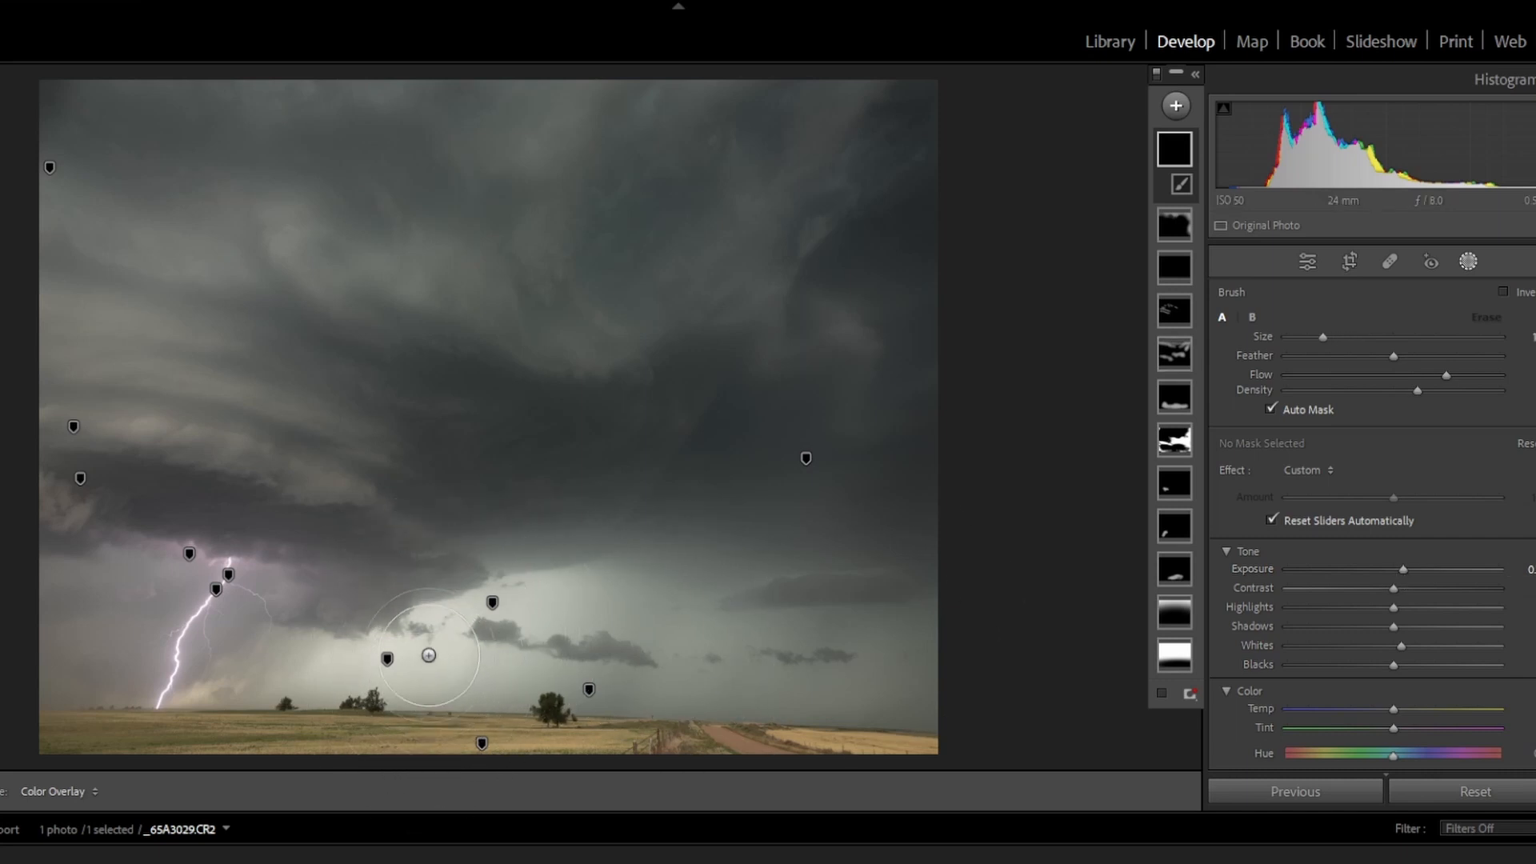
# Paint the brightening mask over the light sky just above the horizon and lower its Amount slightly.
pyautogui.moveTo(433, 661)
pyautogui.mouseDown()
pyautogui.moveTo(301, 654)
pyautogui.moveTo(394, 656)
pyautogui.moveTo(444, 684)
pyautogui.moveTo(531, 584)
pyautogui.moveTo(600, 576)
pyautogui.mouseUp()
pyautogui.moveTo(480, 656)
pyautogui.mouseDown()
pyautogui.moveTo(532, 696)
pyautogui.moveTo(502, 680)
pyautogui.moveTo(516, 640)
pyautogui.moveTo(620, 592)
pyautogui.moveTo(679, 626)
pyautogui.moveTo(683, 669)
pyautogui.moveTo(401, 620)
pyautogui.moveTo(232, 688)
pyautogui.mouseUp()
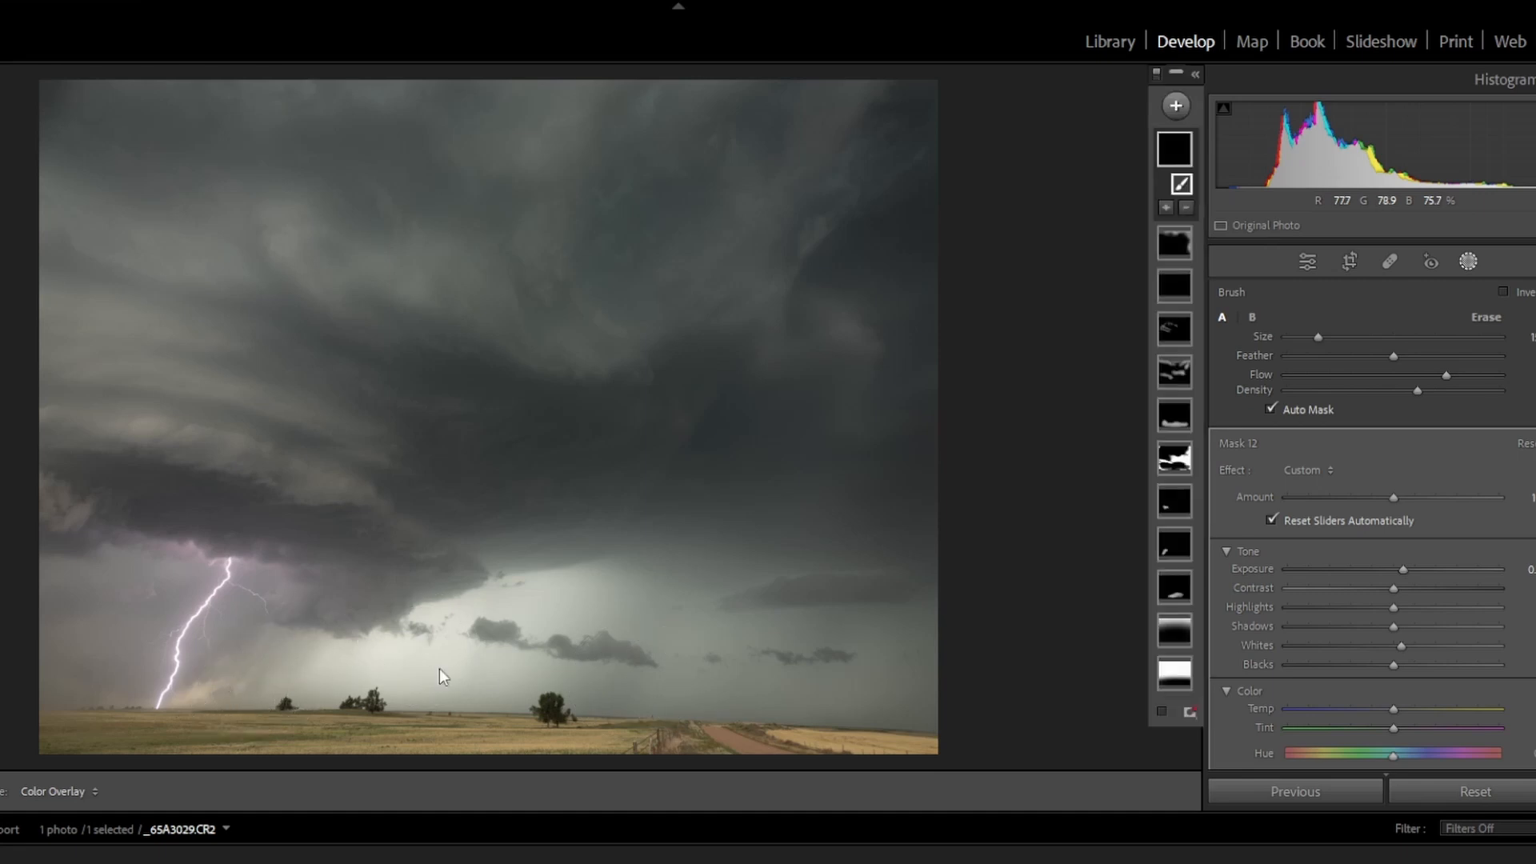
pyautogui.moveTo(472, 708)
pyautogui.mouseDown()
pyautogui.moveTo(559, 686)
pyautogui.moveTo(678, 703)
pyautogui.moveTo(635, 624)
pyautogui.moveTo(1125, 675)
pyautogui.moveTo(1144, 720)
pyautogui.mouseUp()
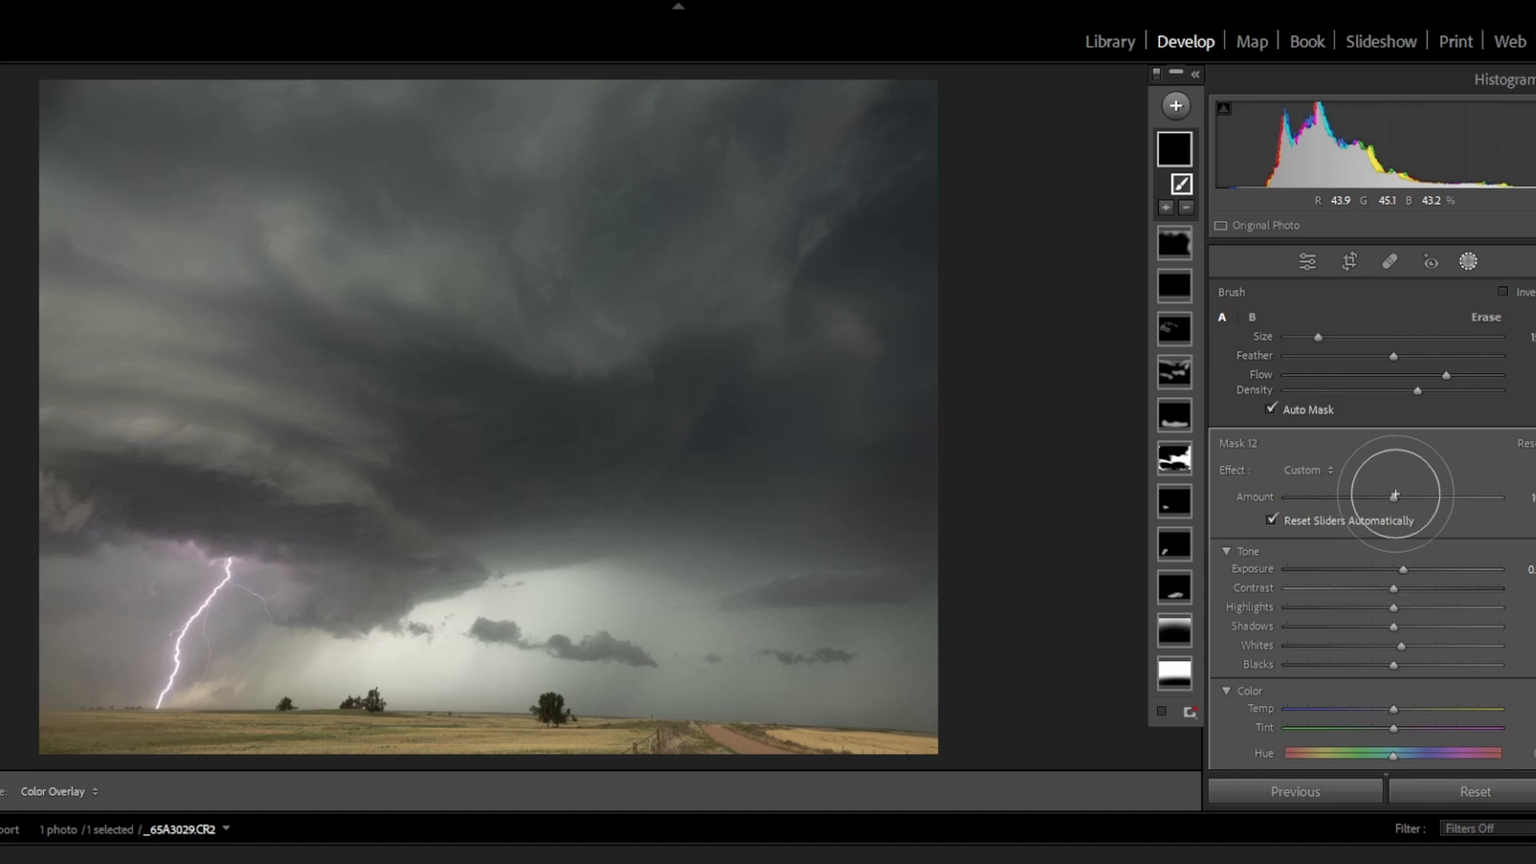
pyautogui.moveTo(1394, 496); pyautogui.dragTo(1376, 498)
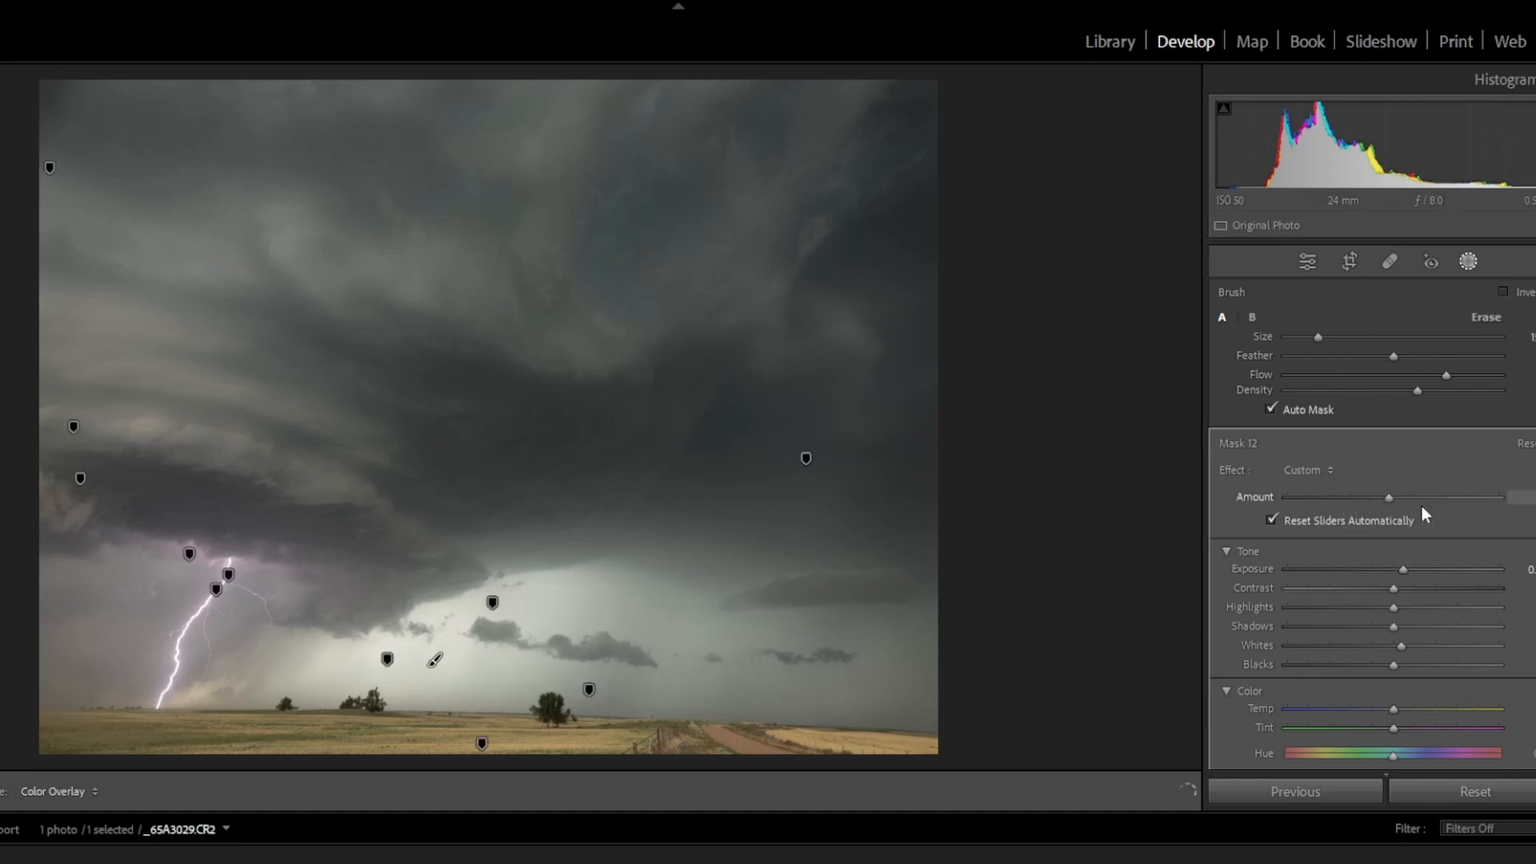
pyautogui.moveTo(1389, 496); pyautogui.dragTo(1392, 528)
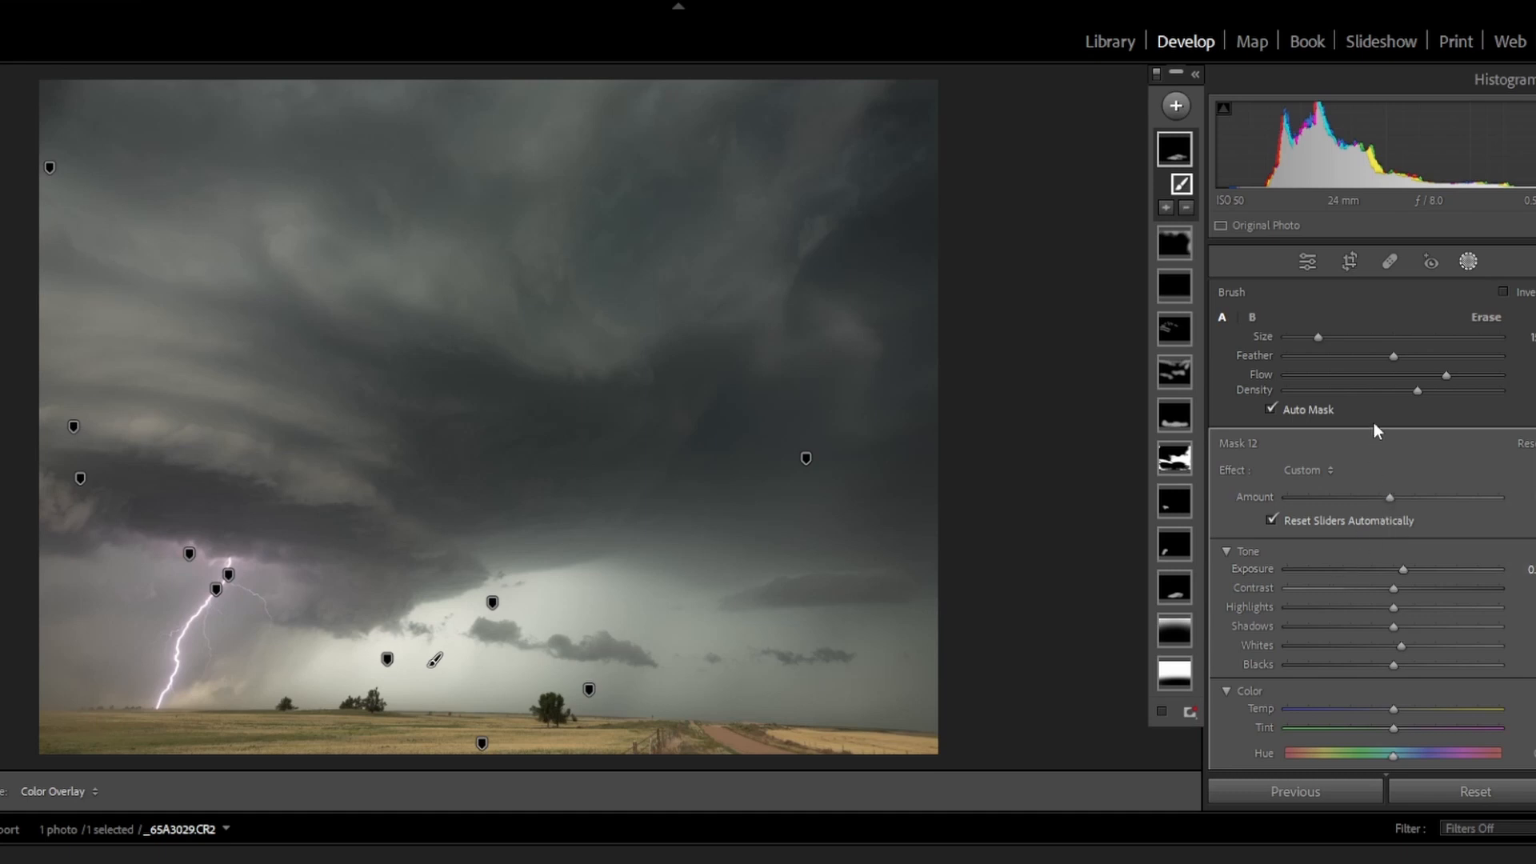
pyautogui.click(1466, 262)
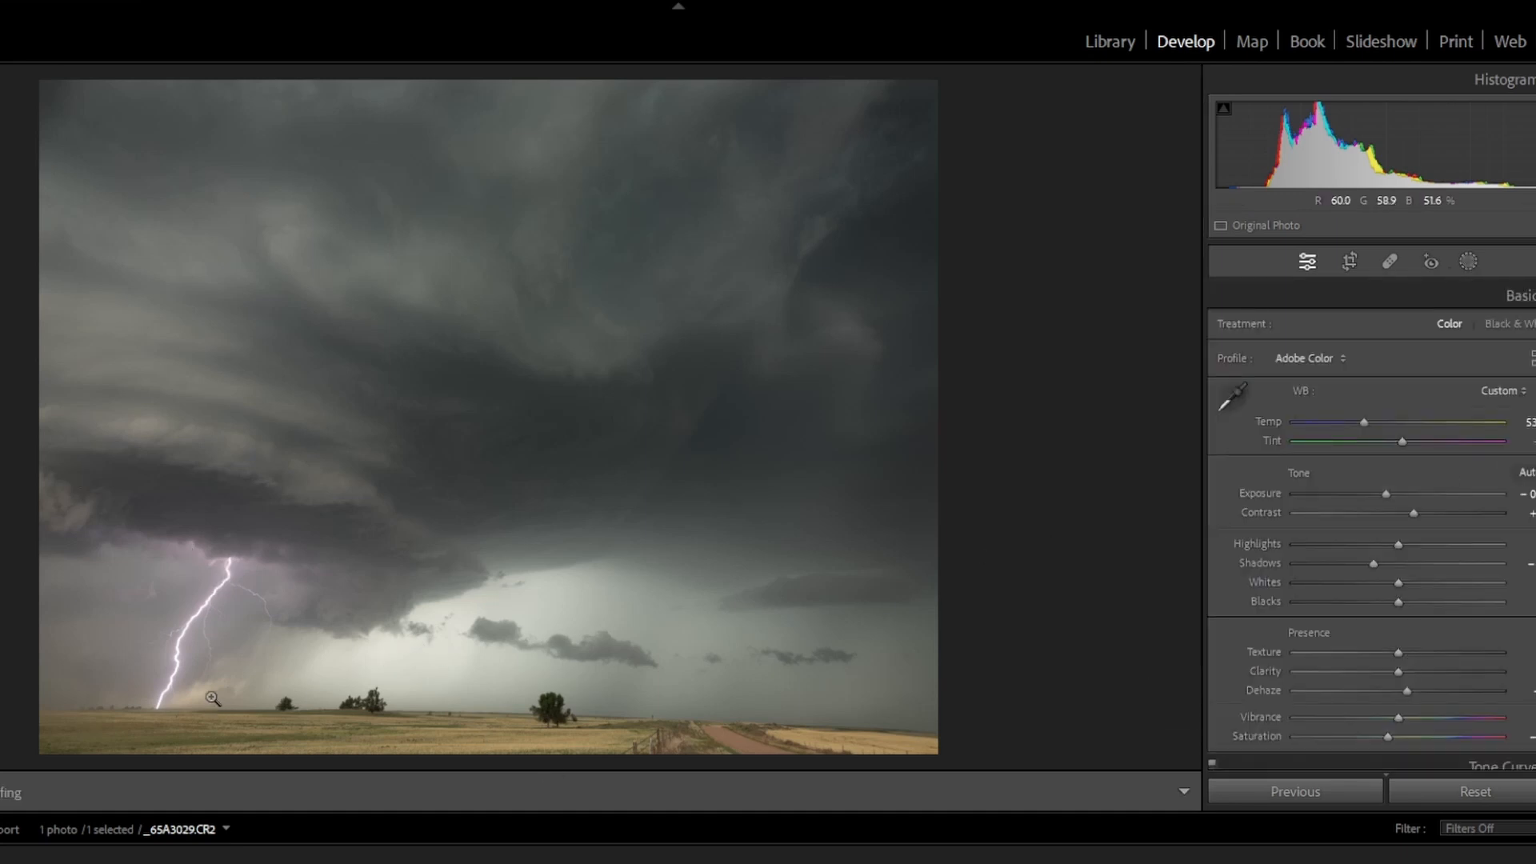
# Examine the foreground and horizon up close, from the field and trees across to the fence and dirt road.
pyautogui.click(550, 717)
pyautogui.moveTo(551, 717); pyautogui.dragTo(582, 566)
pyautogui.moveTo(566, 494); pyautogui.dragTo(744, 488)
pyautogui.moveTo(14, 476); pyautogui.dragTo(400, 531)
pyautogui.moveTo(16, 551); pyautogui.dragTo(124, 518)
pyautogui.moveTo(538, 573); pyautogui.dragTo(238, 493)
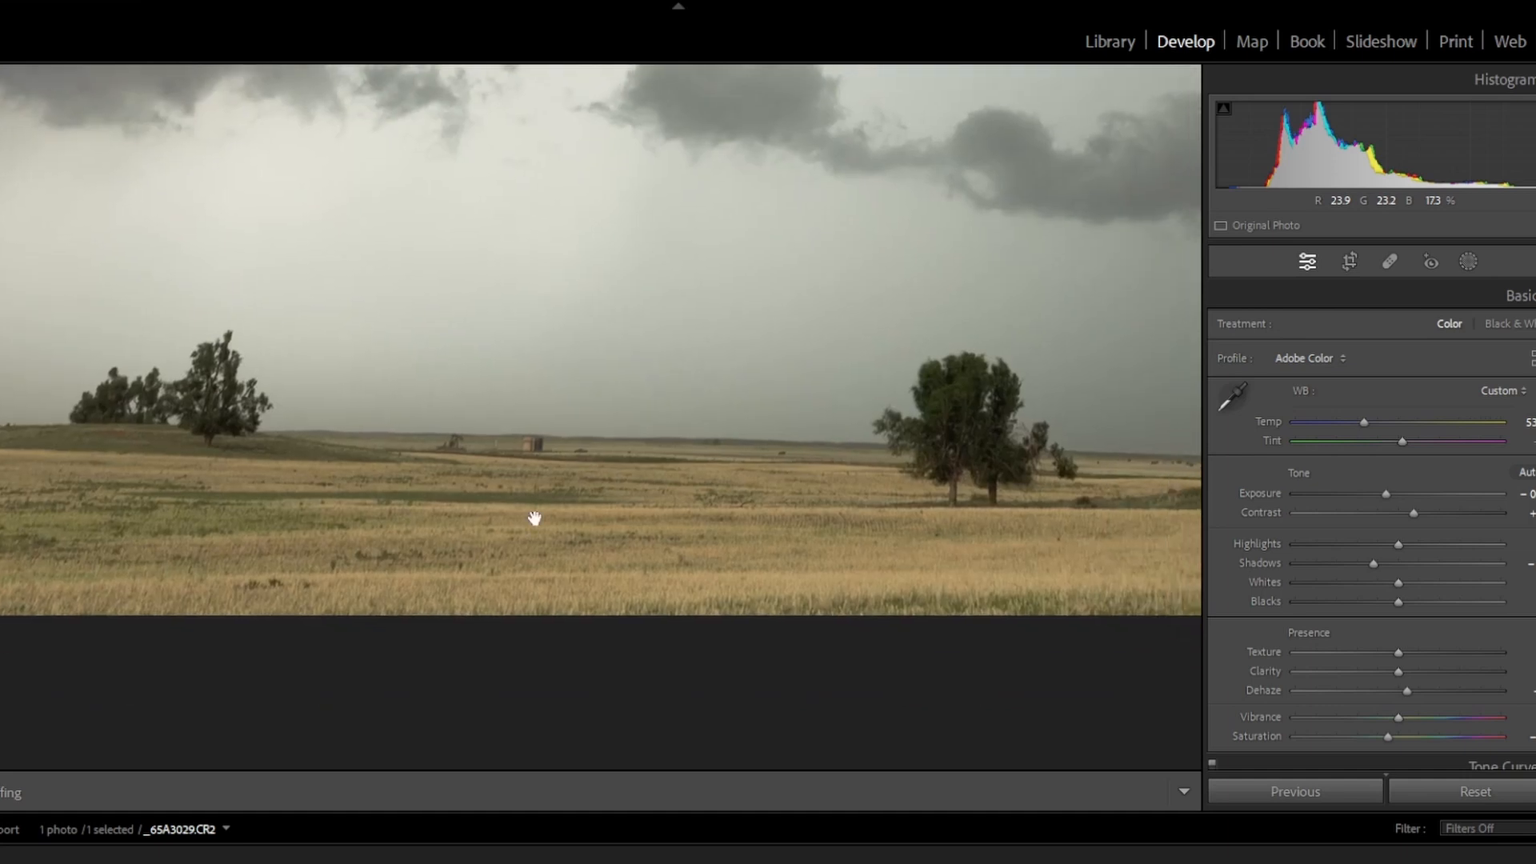
pyautogui.moveTo(953, 459); pyautogui.dragTo(720, 438)
pyautogui.moveTo(989, 482); pyautogui.dragTo(576, 411)
pyautogui.moveTo(748, 394); pyautogui.dragTo(601, 454)
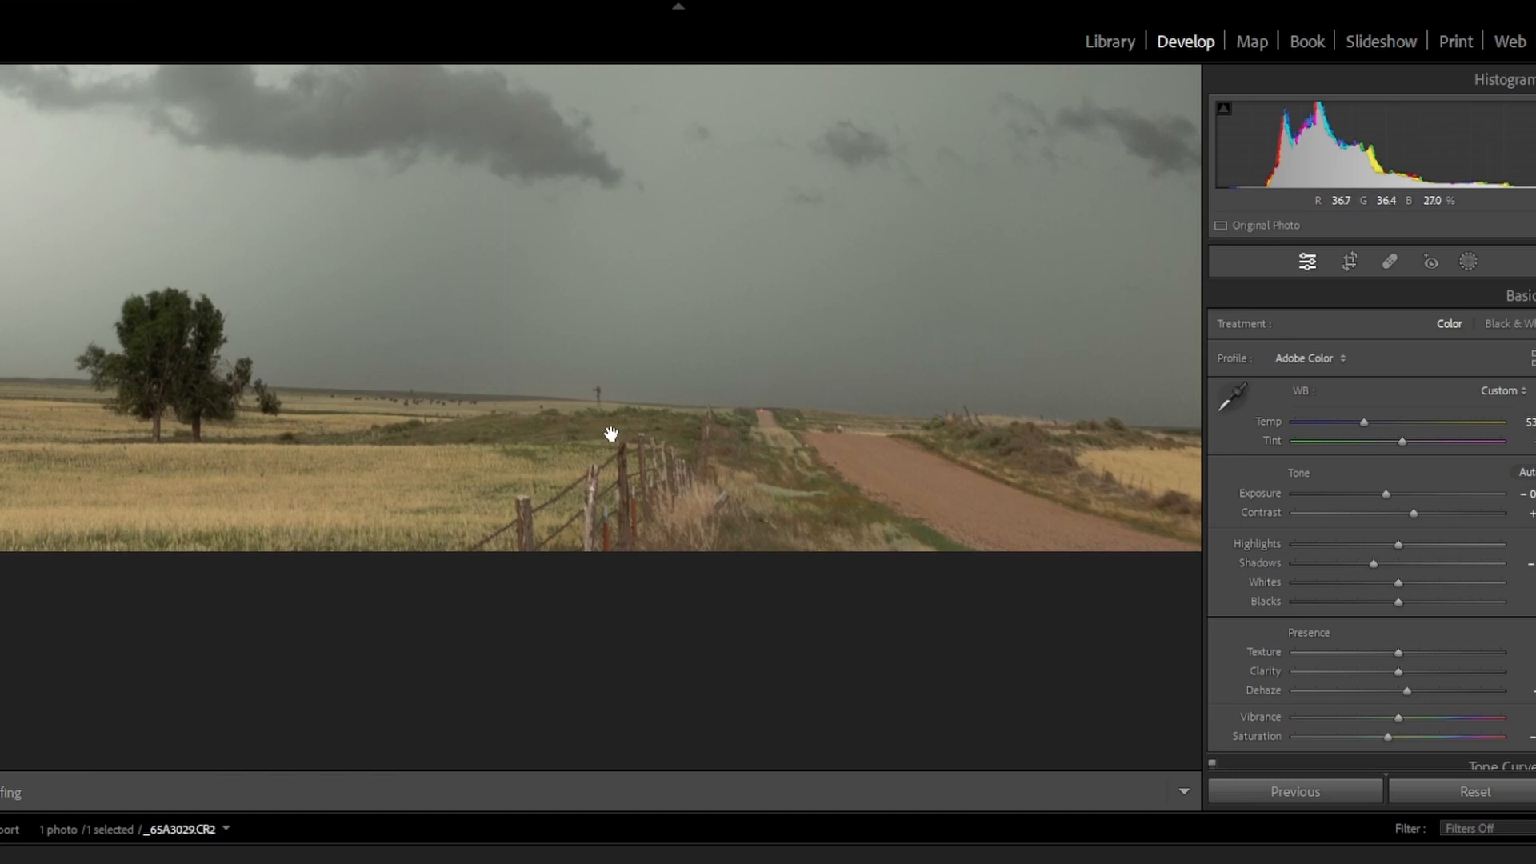
pyautogui.moveTo(547, 427); pyautogui.dragTo(315, 366)
pyautogui.moveTo(527, 391); pyautogui.dragTo(460, 386)
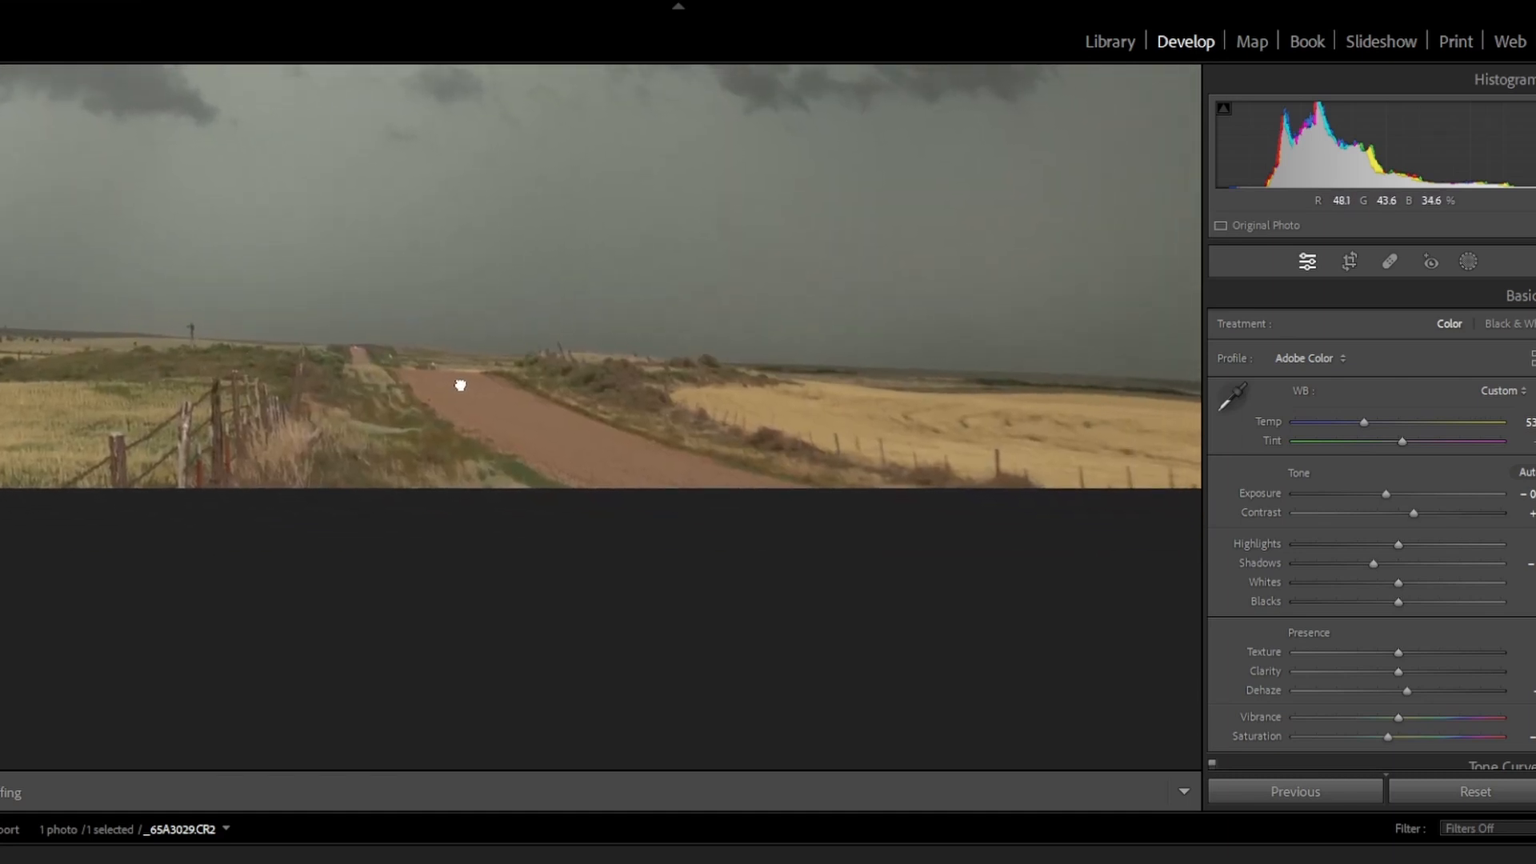
pyautogui.moveTo(196, 340); pyautogui.dragTo(889, 400)
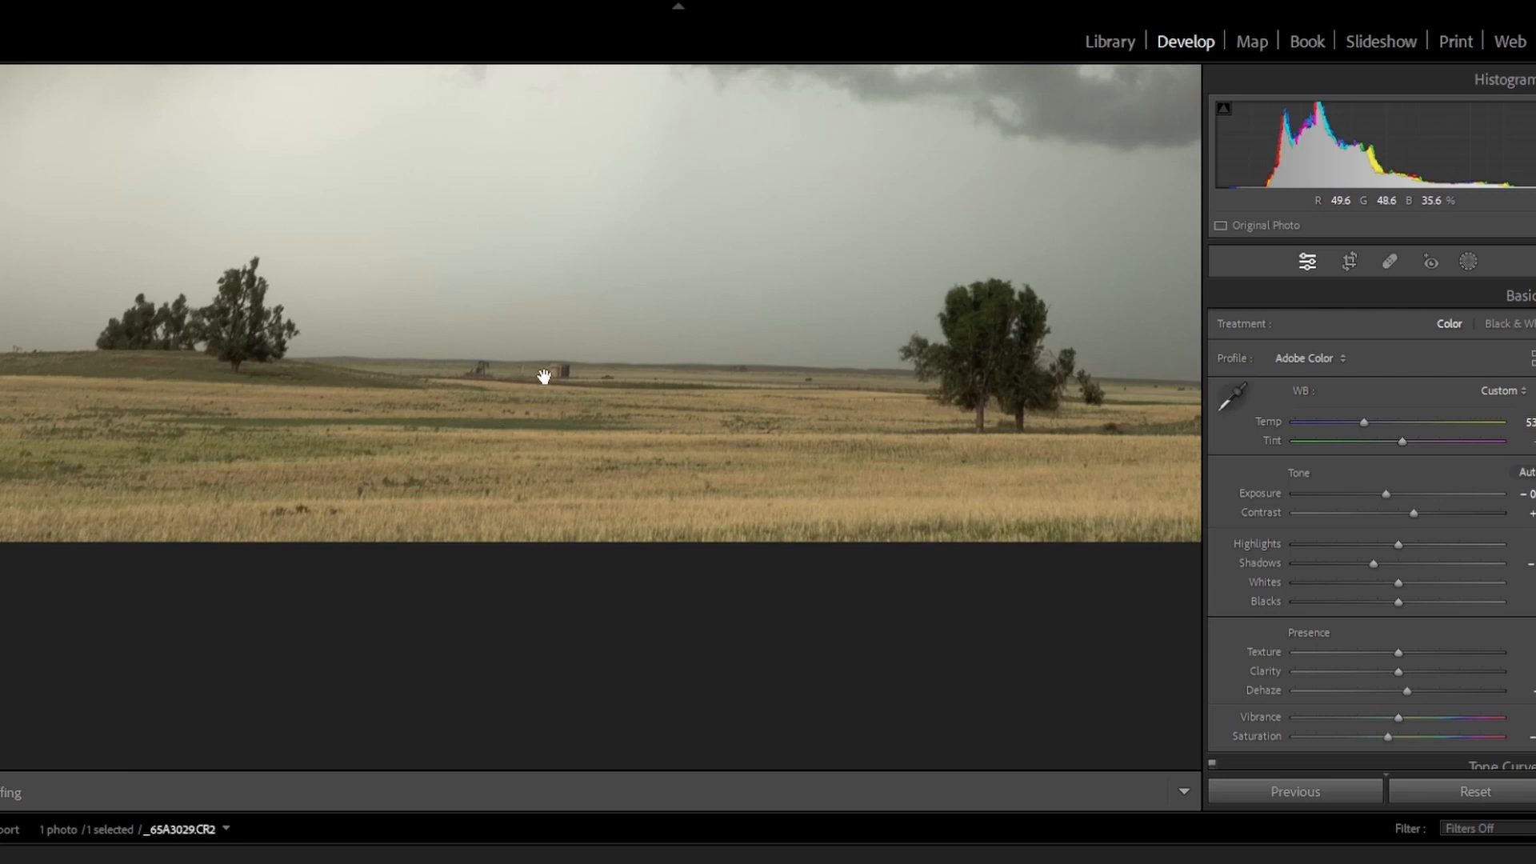
pyautogui.moveTo(137, 393); pyautogui.dragTo(181, 304)
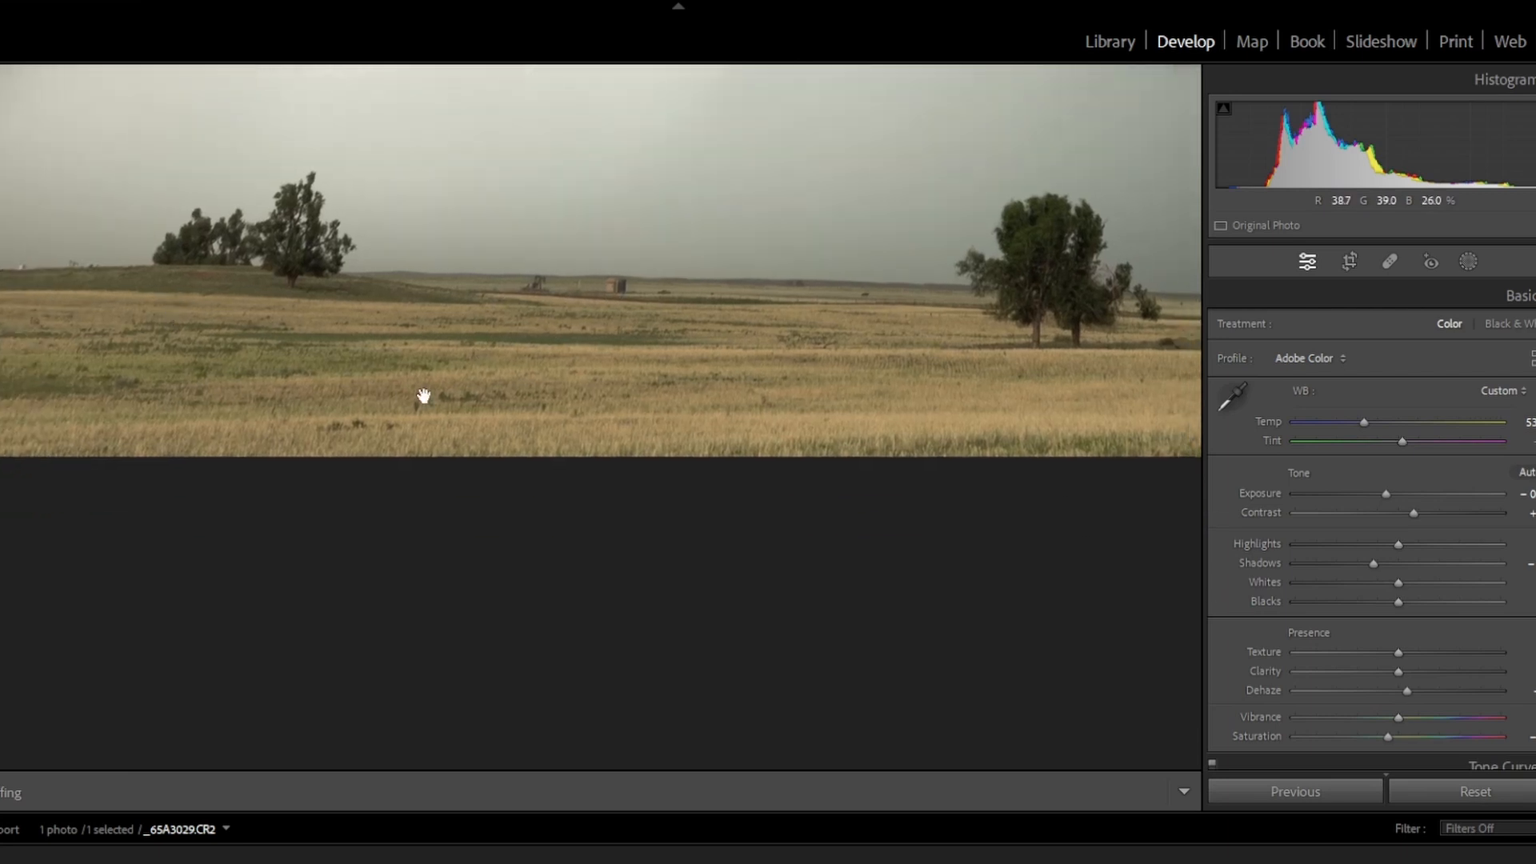
pyautogui.moveTo(408, 396); pyautogui.dragTo(293, 417)
pyautogui.moveTo(523, 416); pyautogui.dragTo(540, 593)
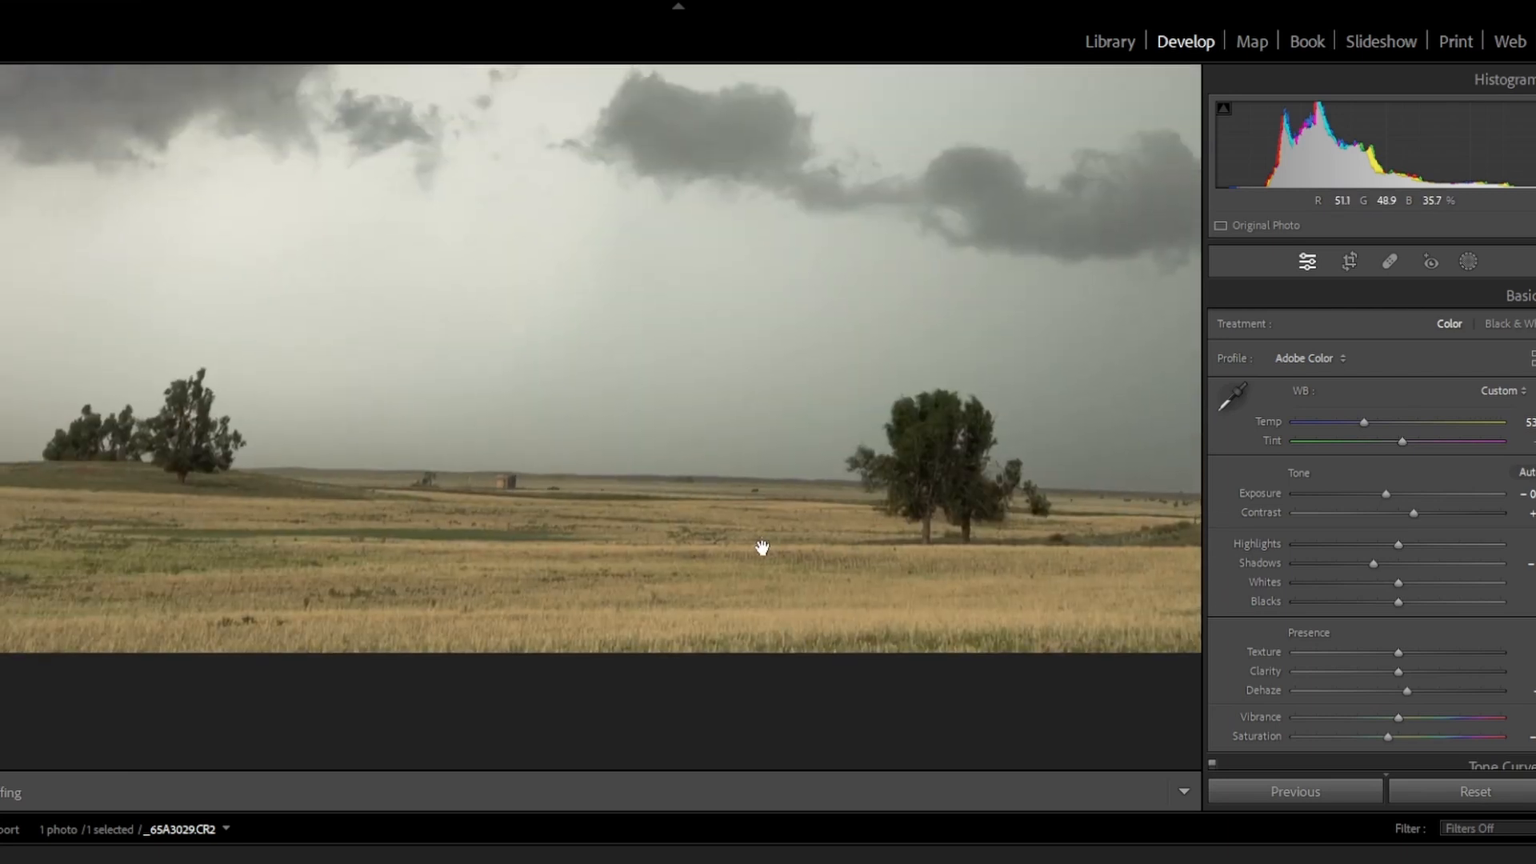
# Send the storm photo from Lightroom to Photoshop for retouching.
pyautogui.click(457, 257)
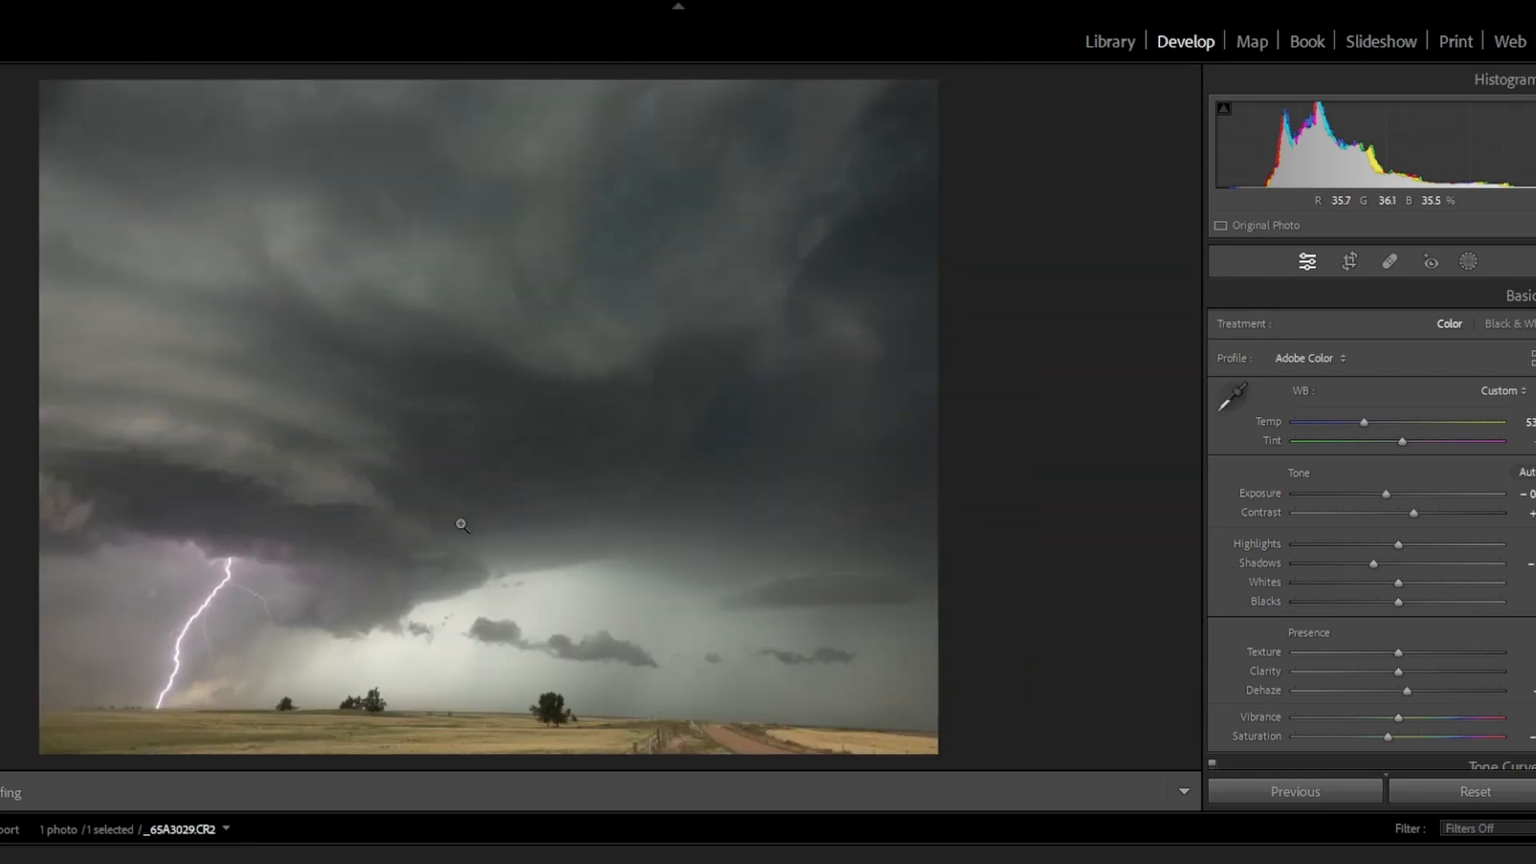
pyautogui.rightClick(449, 481)
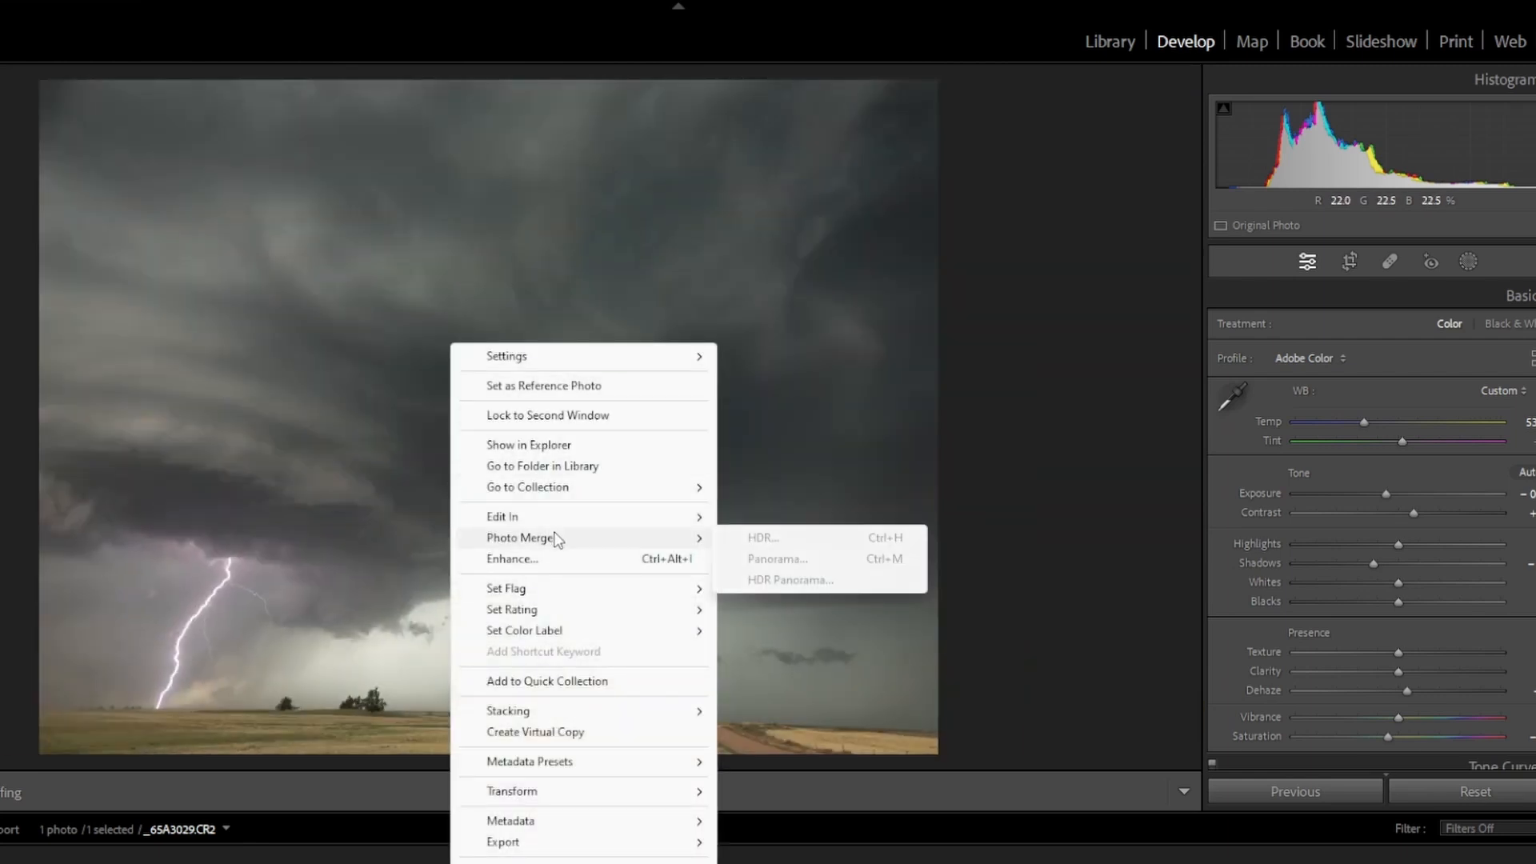
pyautogui.moveTo(555, 521)
pyautogui.click(863, 519)
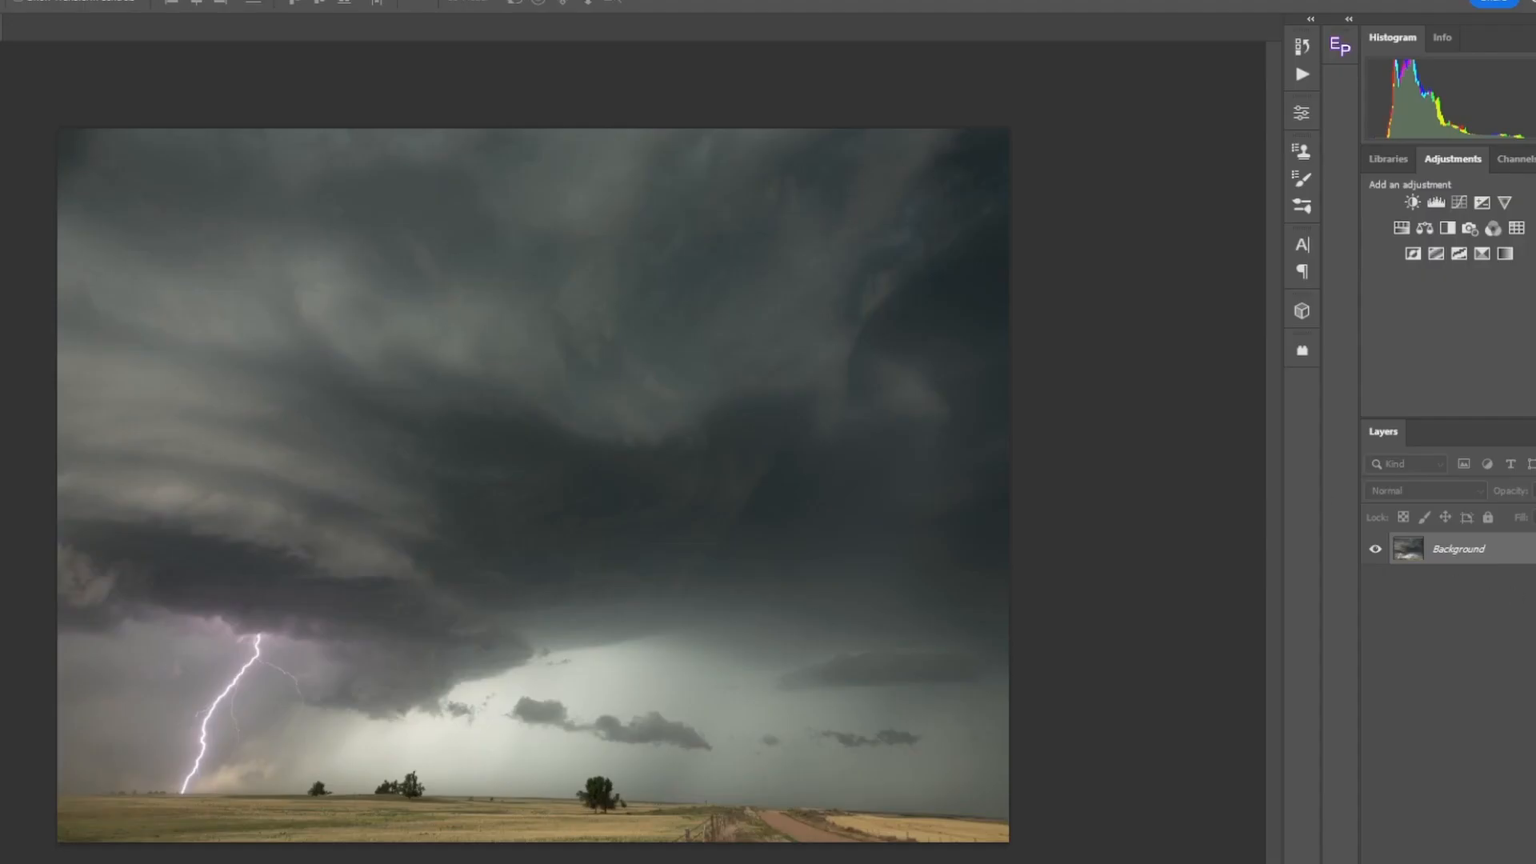
# Remove the small windmill on the horizon above the fence with a small Spot Healing Brush.
pyautogui.press('z')
pyautogui.click(752, 816)
pyautogui.click(460, 504)
pyautogui.click(453, 470)
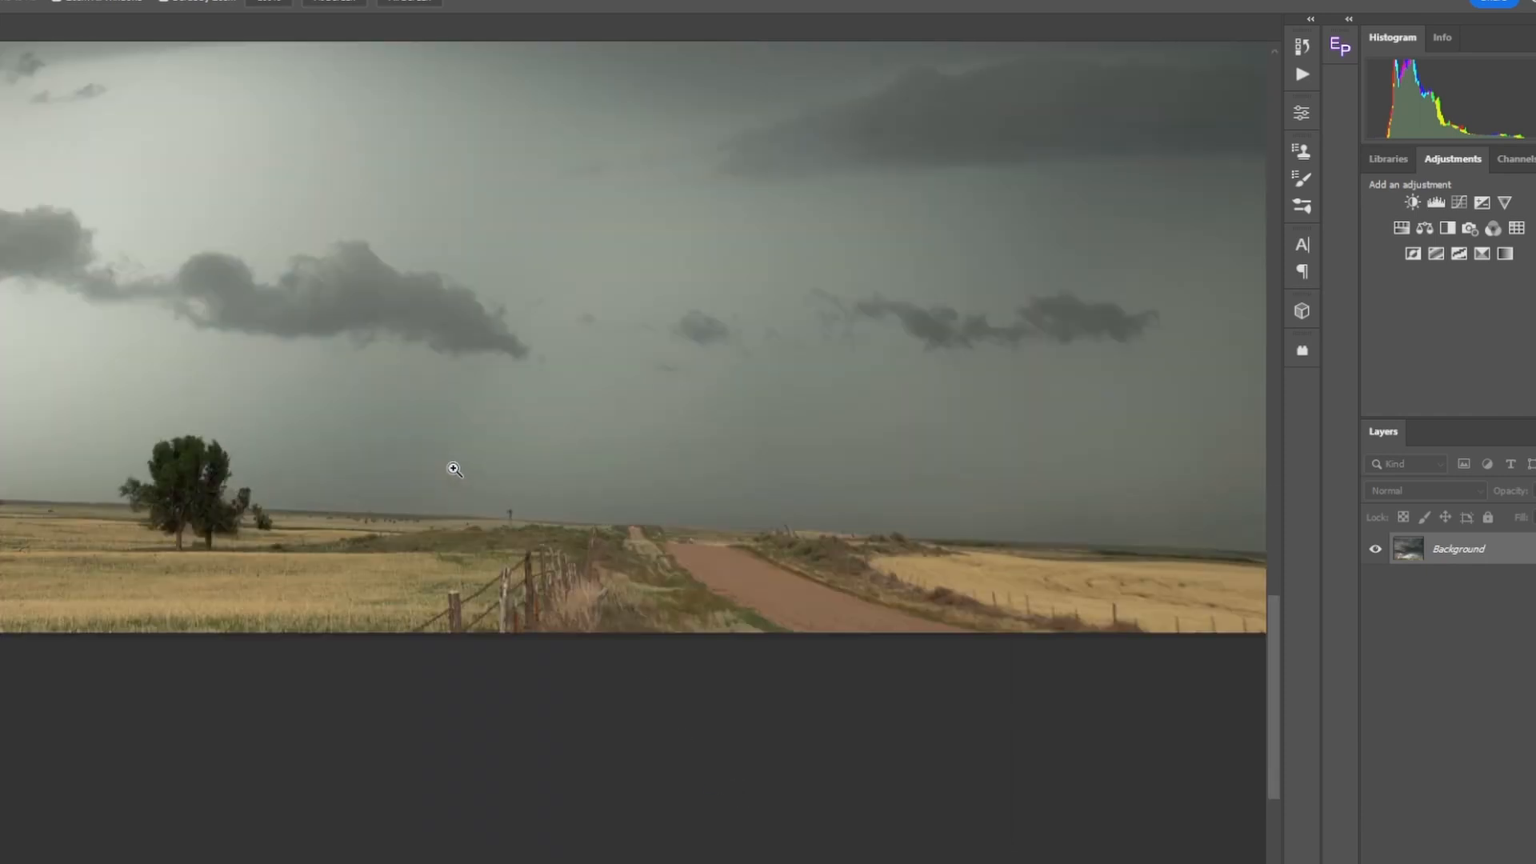
pyautogui.click(453, 470)
pyautogui.press('v')
pyautogui.hscroll(-3, 632, 364)
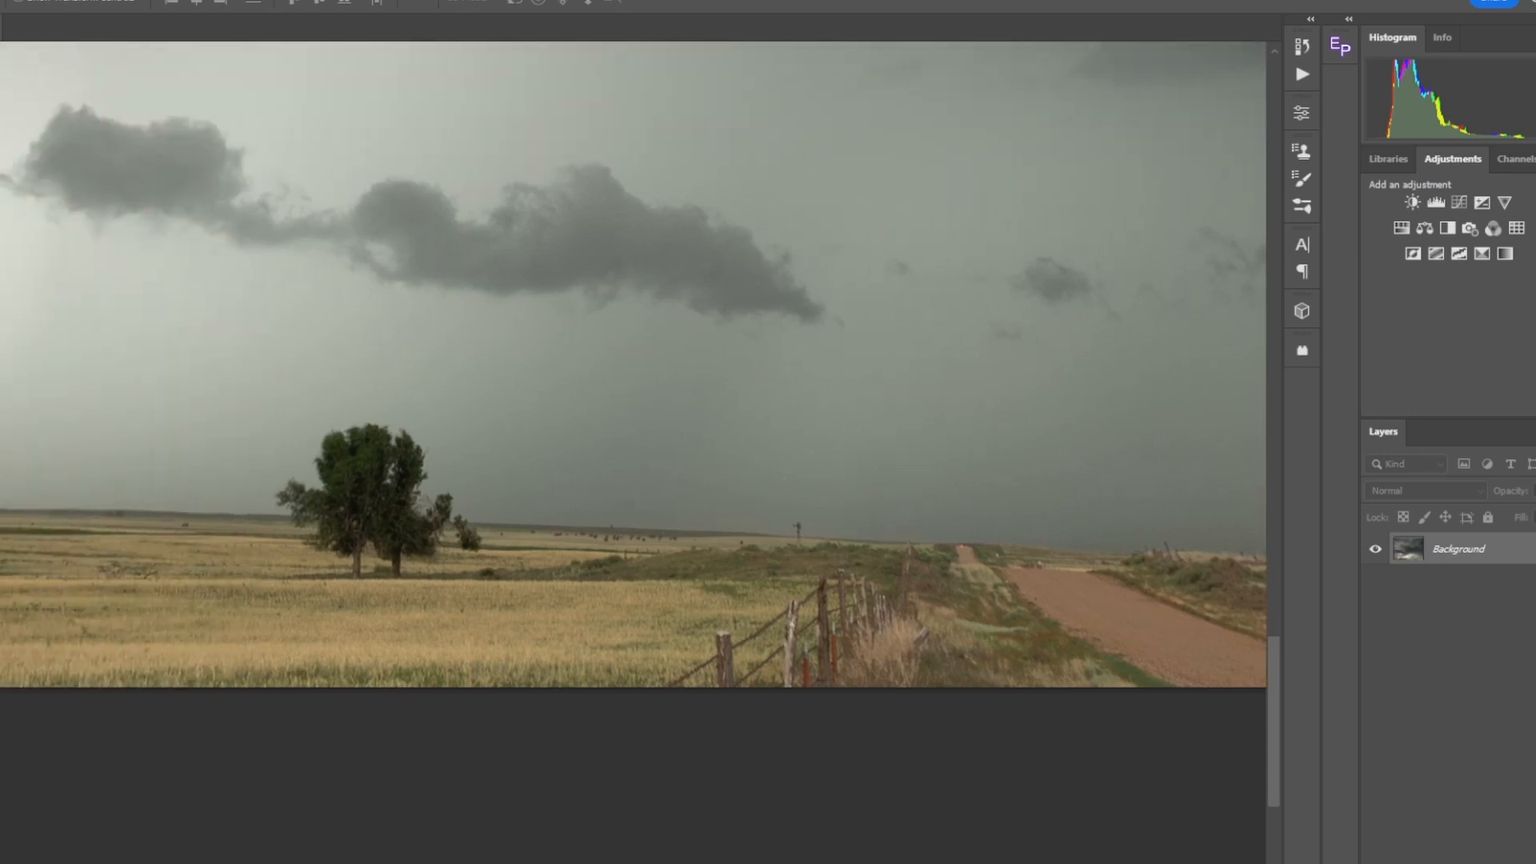
pyautogui.press('j')
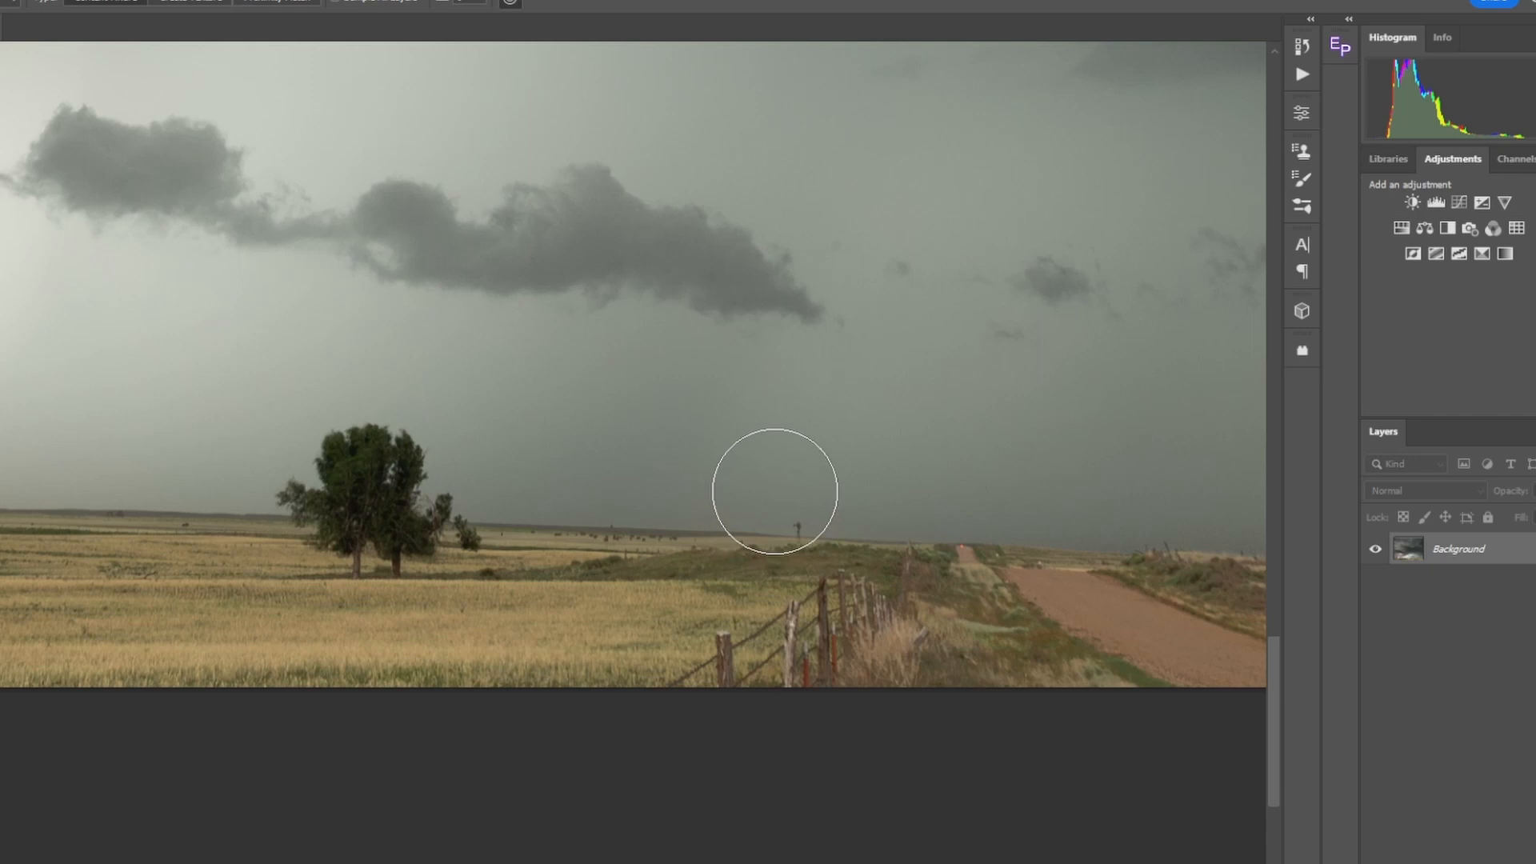
pyautogui.press('[')
pyautogui.press('[')
pyautogui.press('[')
pyautogui.press('[')
pyautogui.press('[')
pyautogui.press('[')
pyautogui.press('[')
pyautogui.press('[')
pyautogui.click(798, 530)
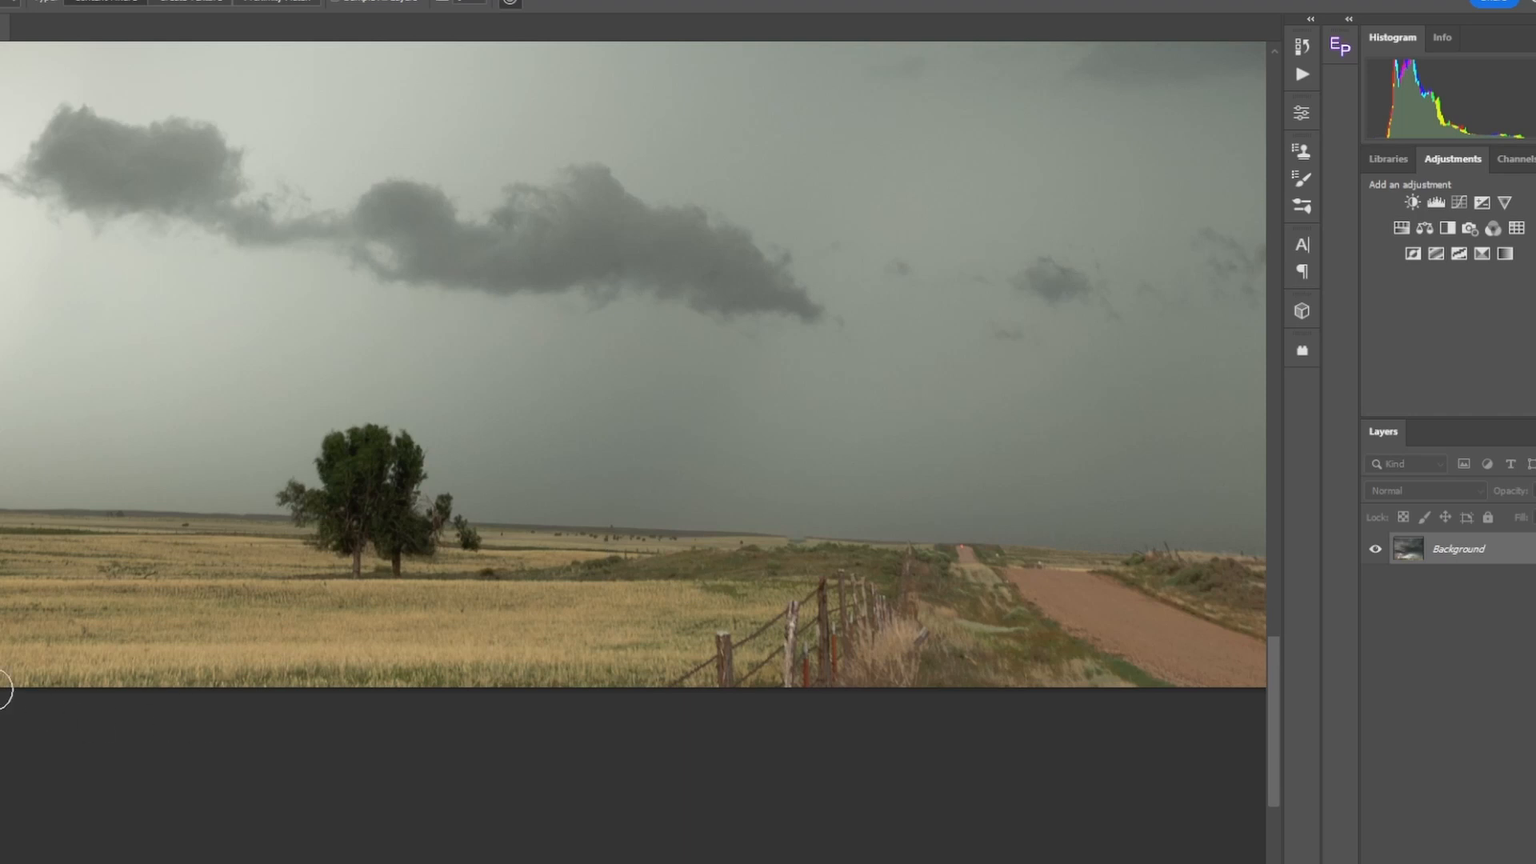
# Heal away the small structure on the horizon between the tree groups with an even smaller brush.
pyautogui.hscroll(-5, 633, 364)
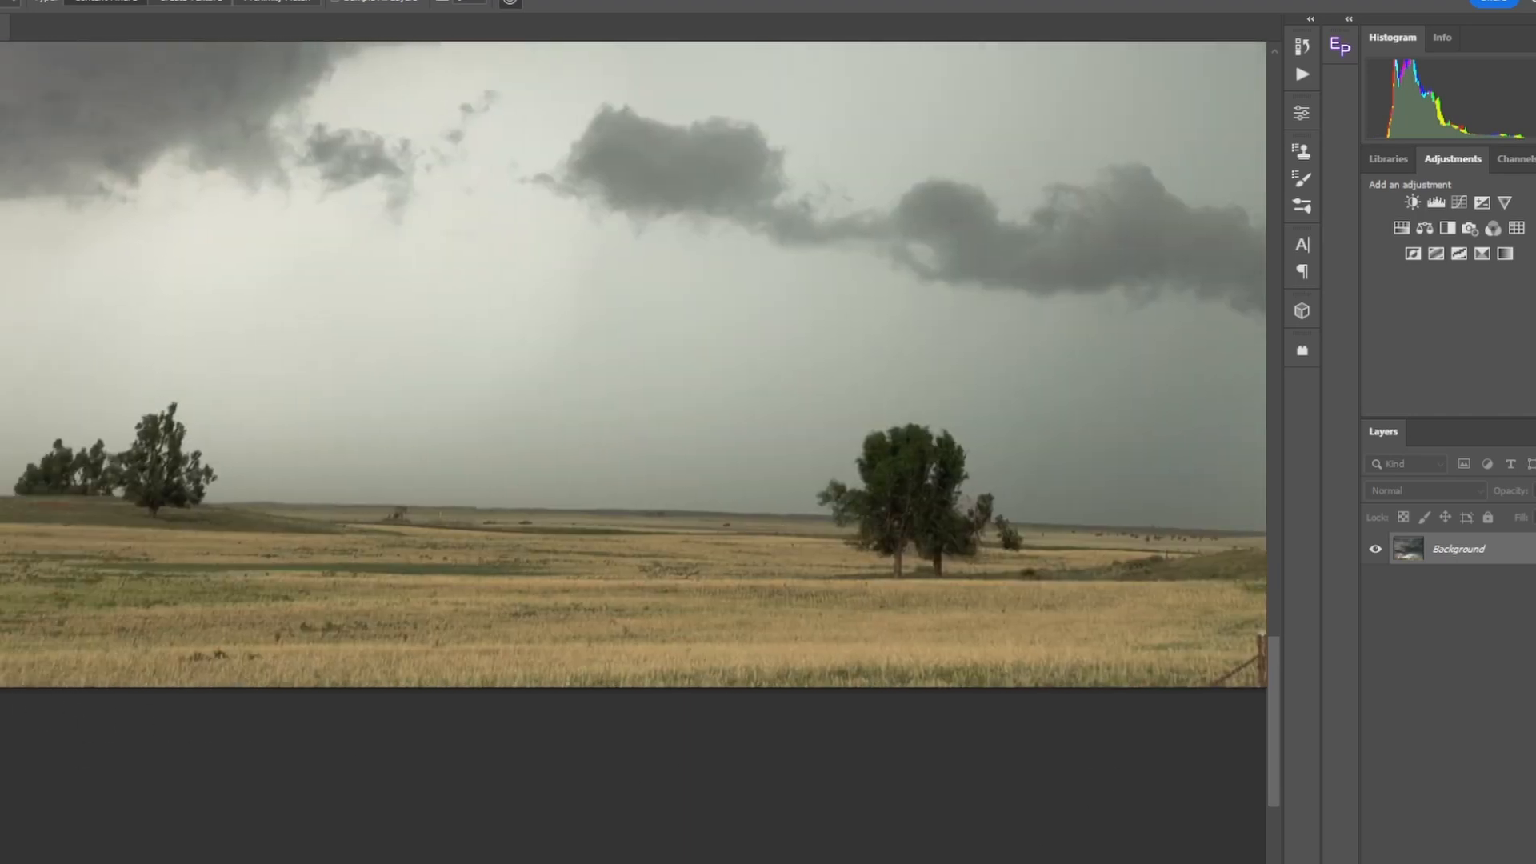
pyautogui.press('[')
pyautogui.press('[')
pyautogui.click(397, 506)
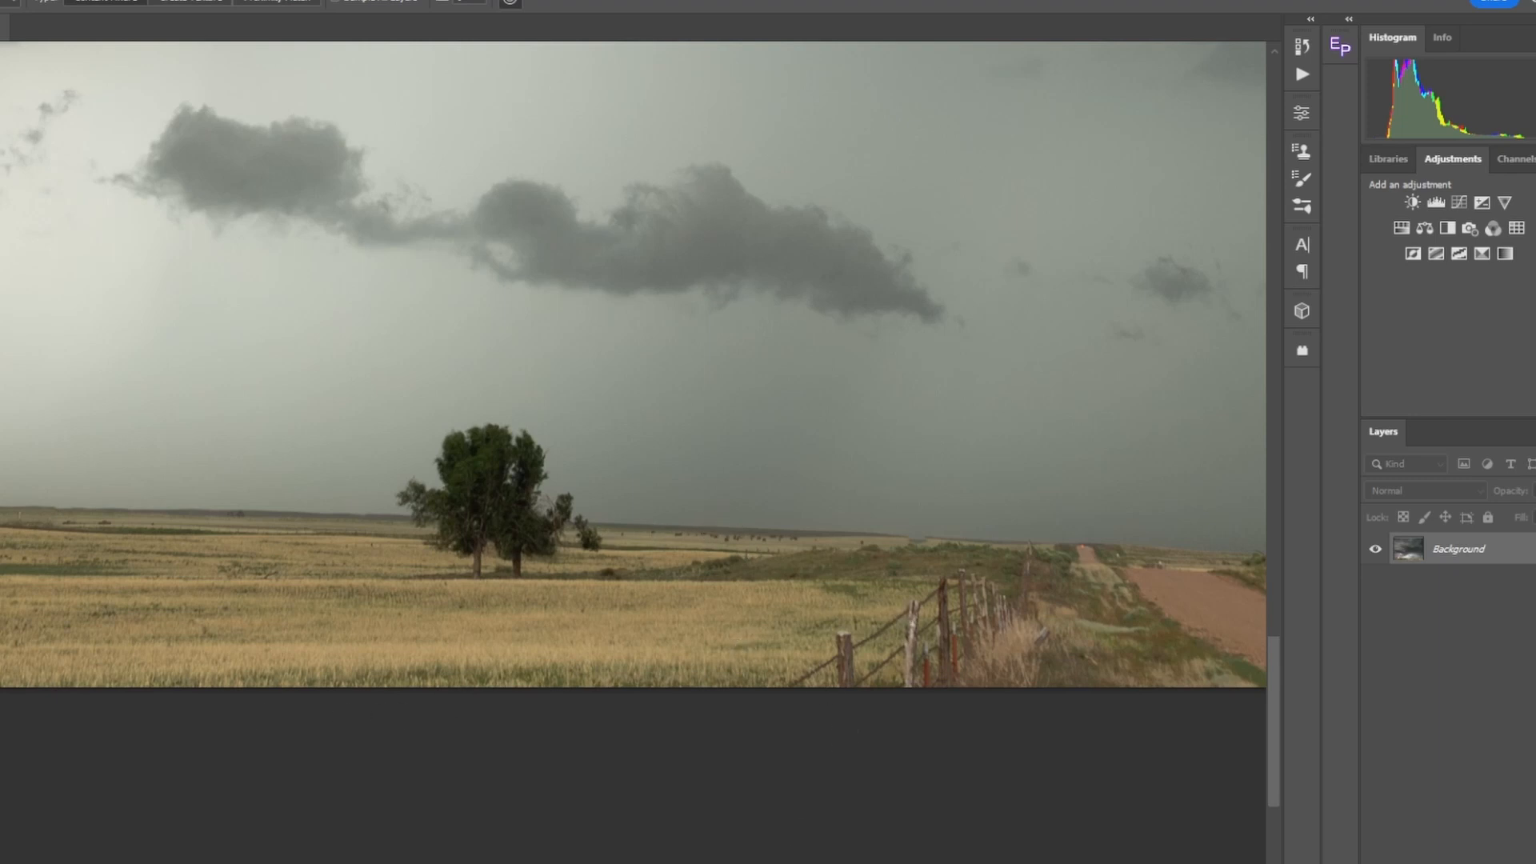
# Fit the whole retouched photo in view, save it, and switch back to Lightroom.
pyautogui.press('z')
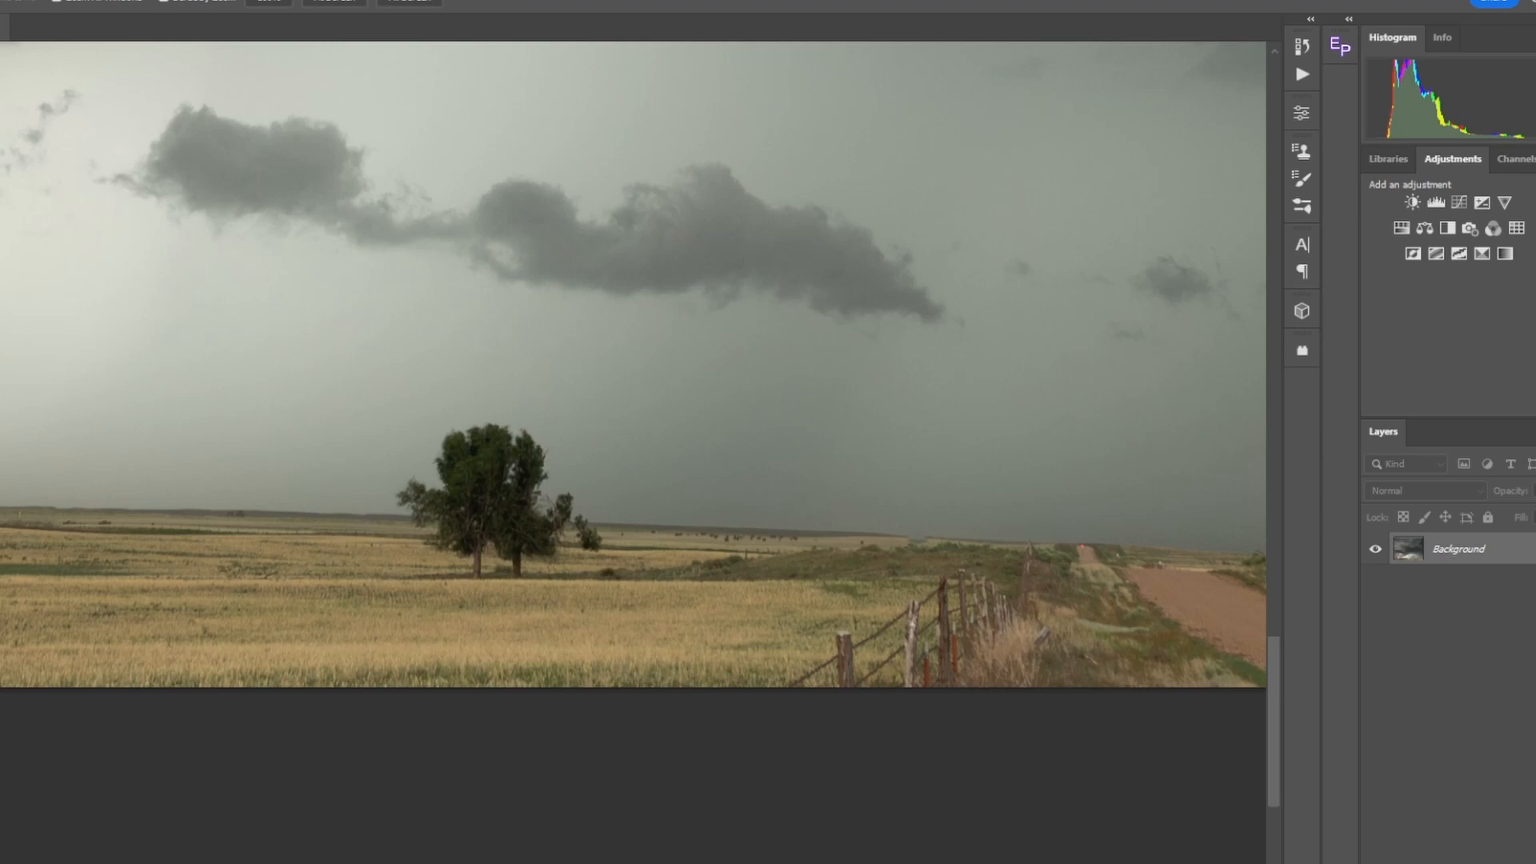
pyautogui.hotkey('ctrl', '-')
pyautogui.hotkey('ctrl', '-')
pyautogui.hotkey('ctrl', '-')
pyautogui.hotkey('ctrl', '0')
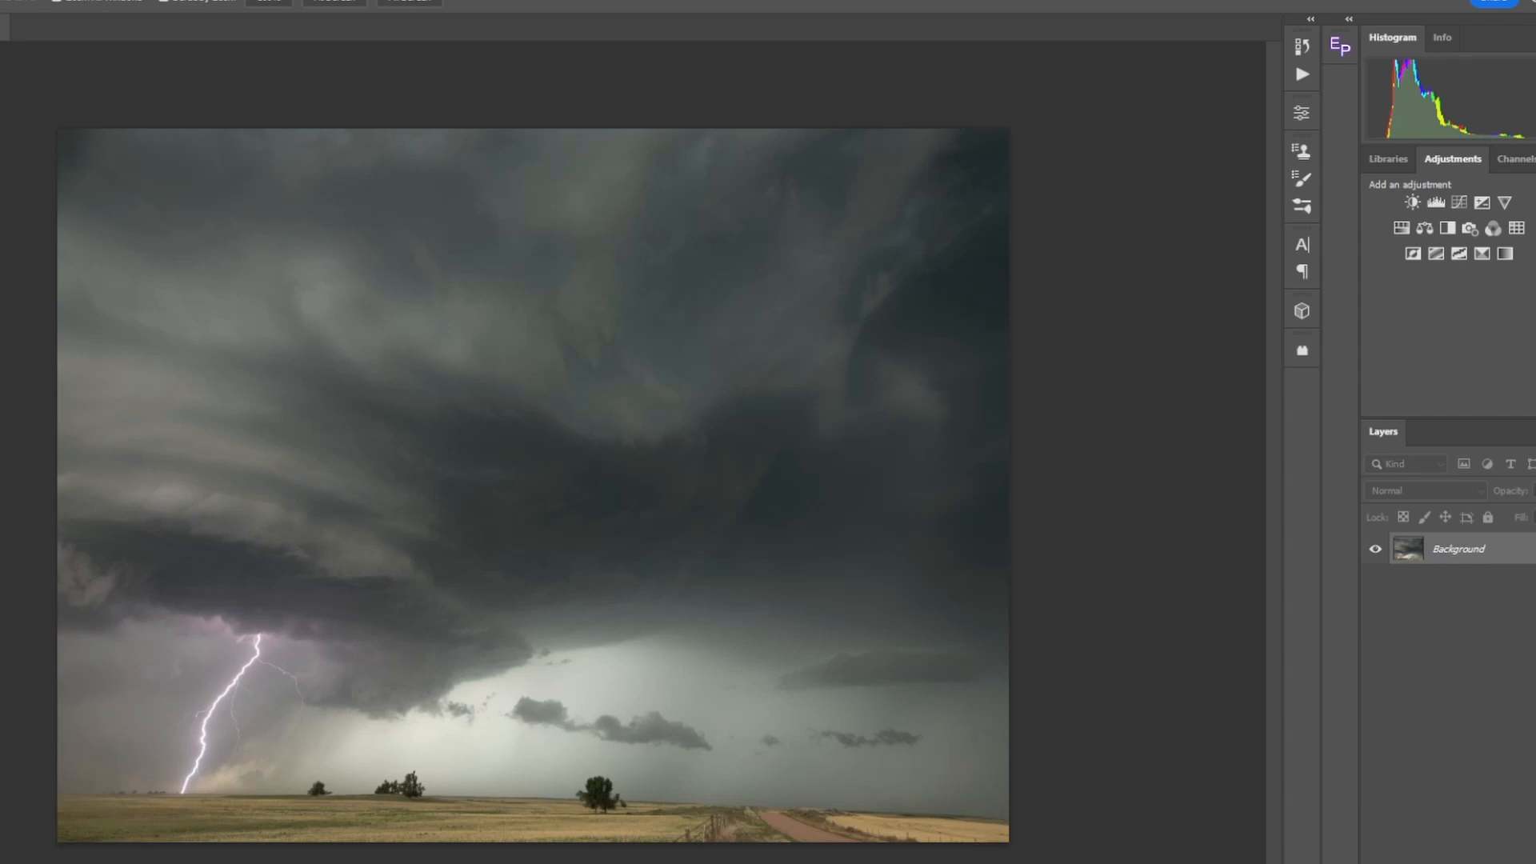
pyautogui.hotkey('alt', 'f')
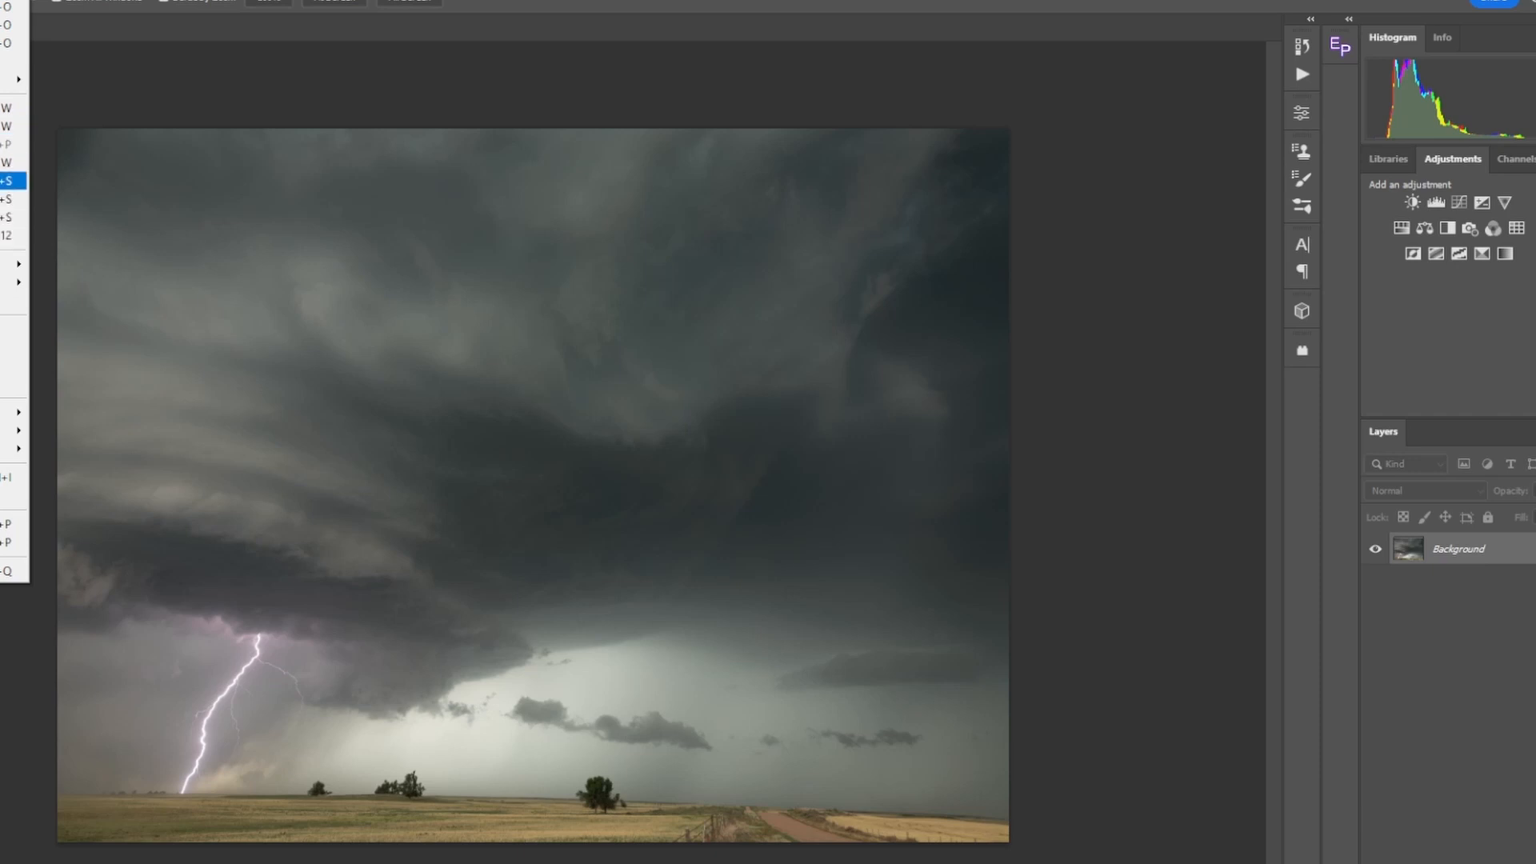
pyautogui.click(12, 180)
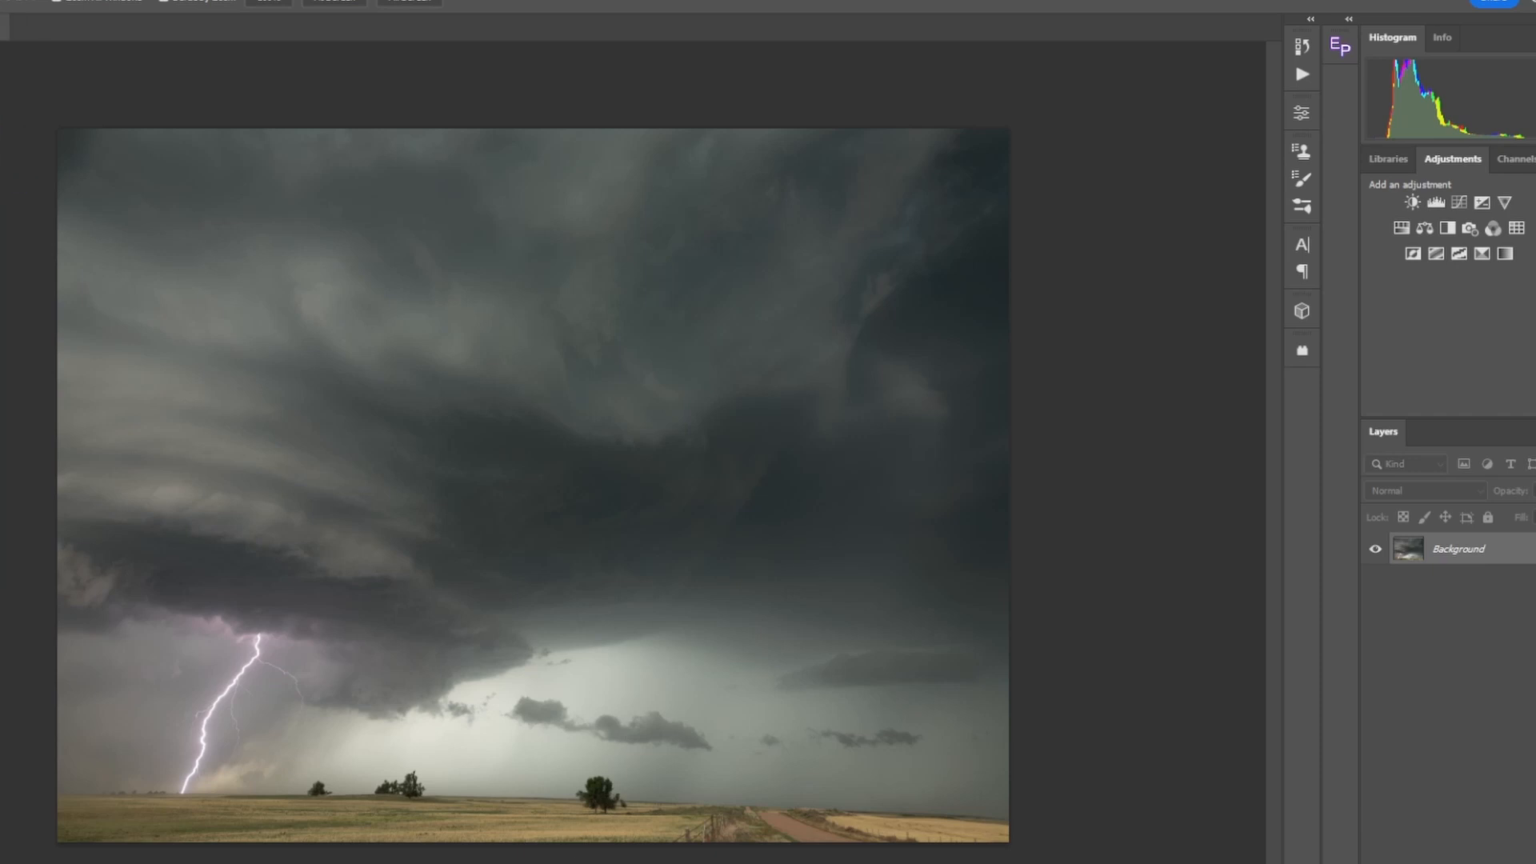
pyautogui.hotkey('alt', 'Tab')
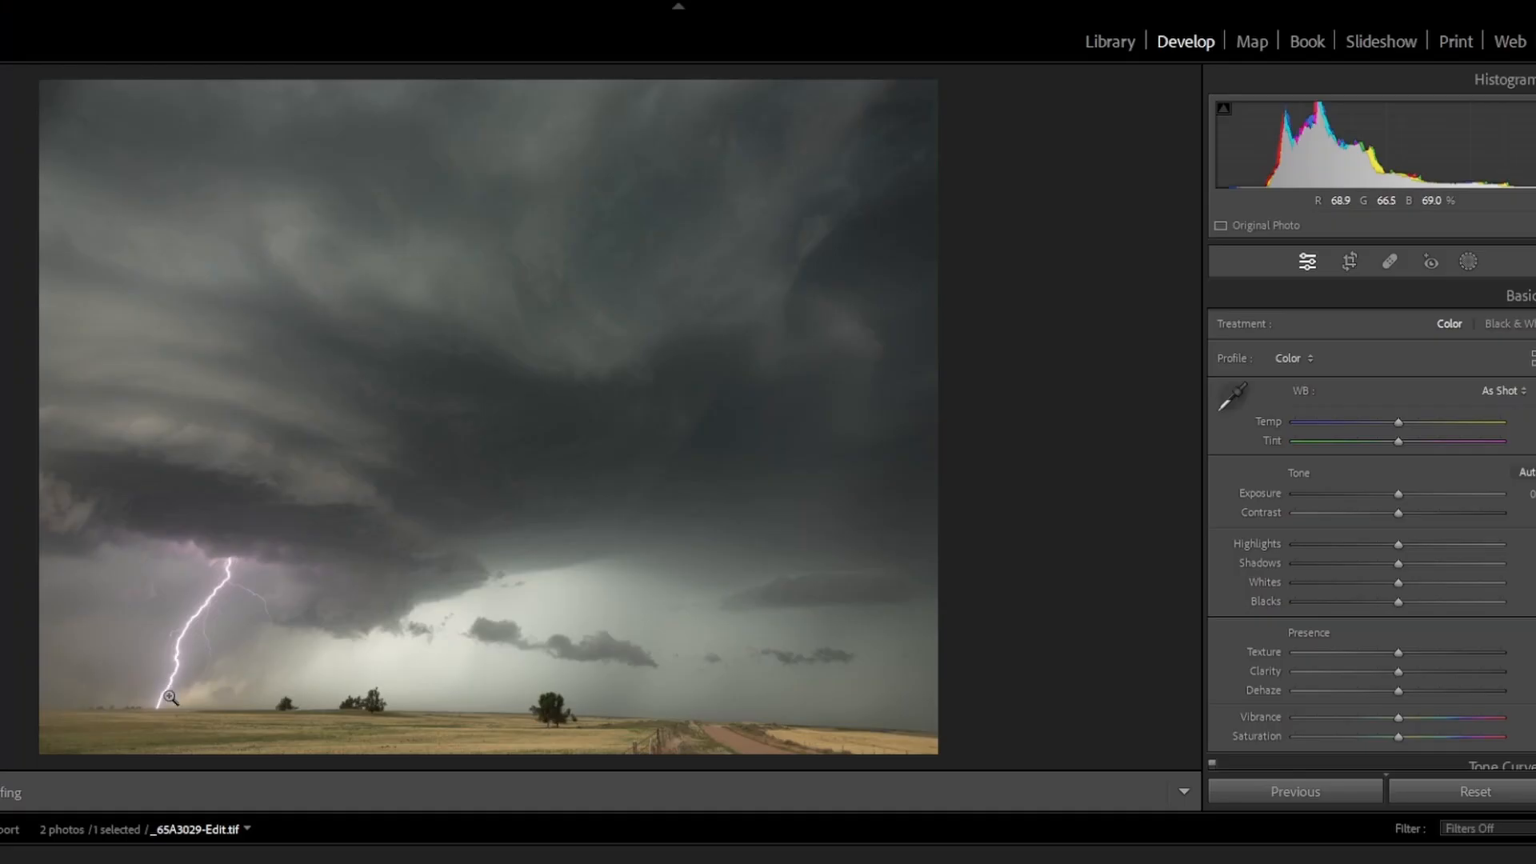
# Add a brush mask with Exposure and Blacks slightly above zero and paint it over the area around the lightning's base.
pyautogui.click(162, 698)
pyautogui.moveTo(165, 696); pyautogui.dragTo(202, 590)
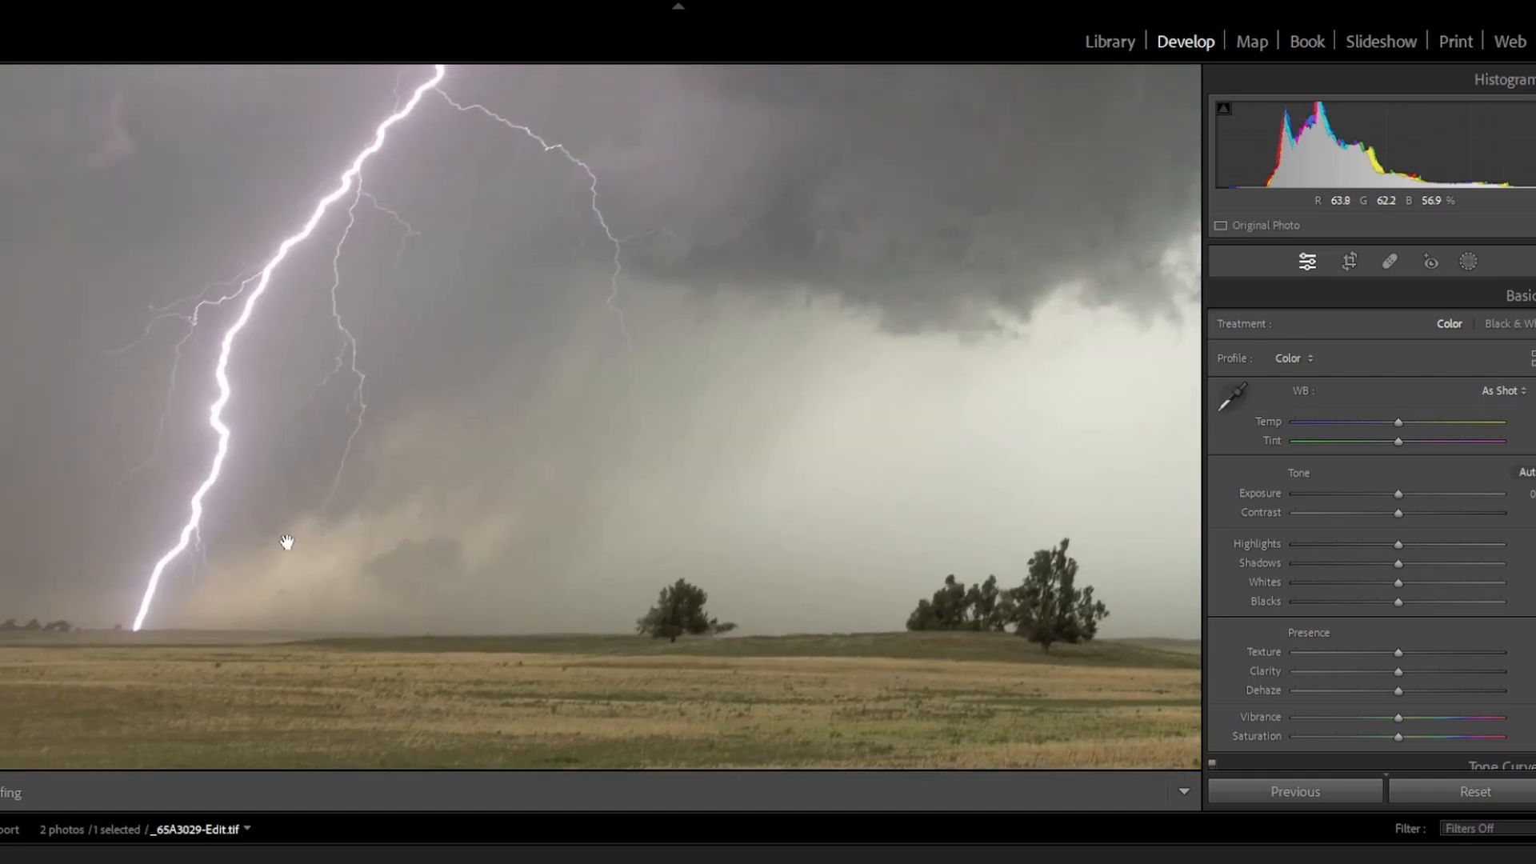
pyautogui.moveTo(173, 555); pyautogui.dragTo(253, 552)
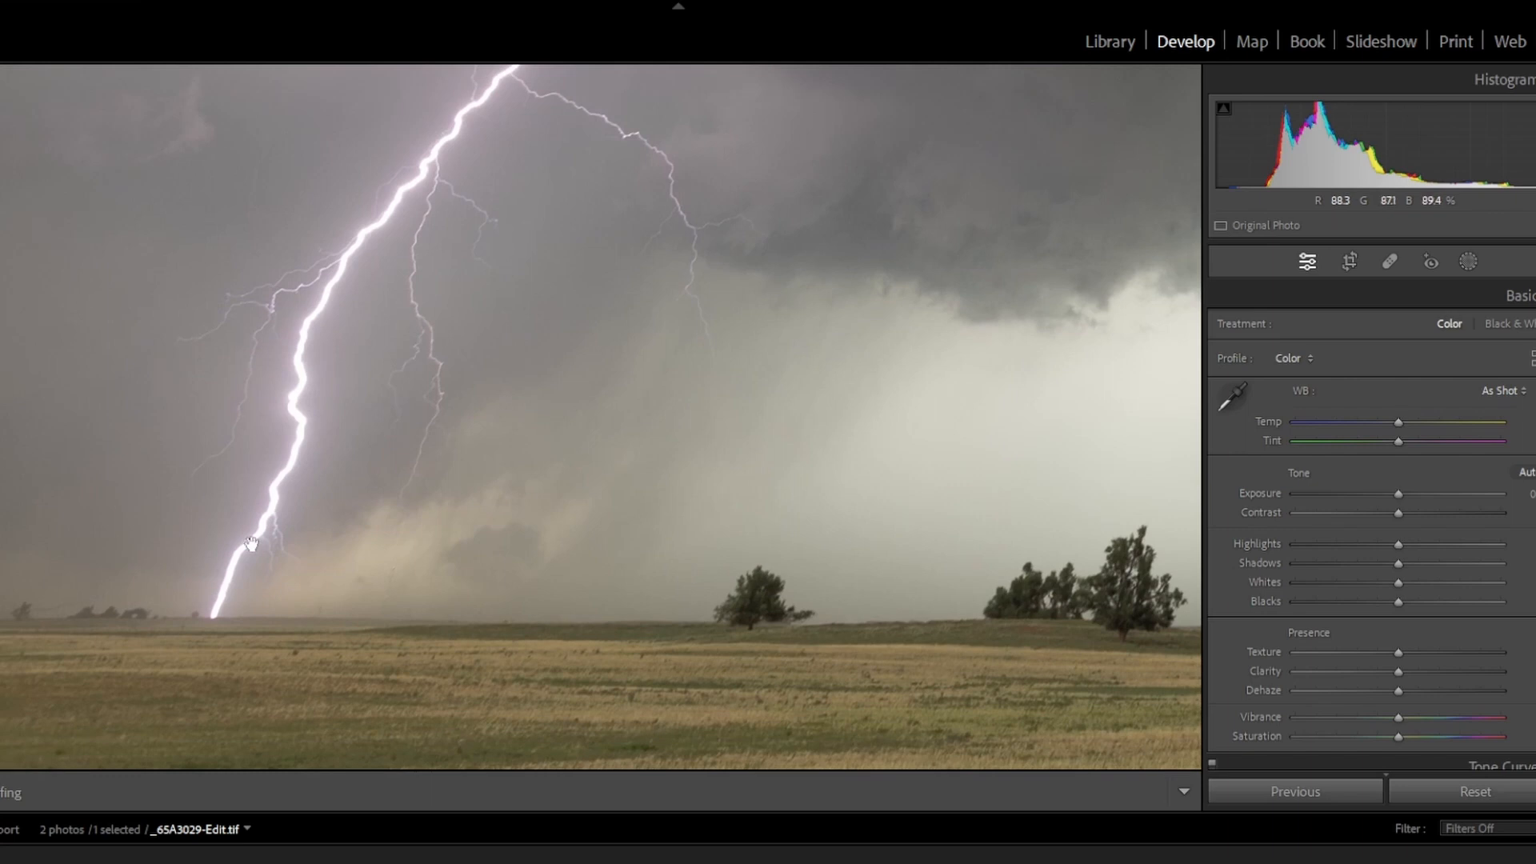
pyautogui.click(1459, 263)
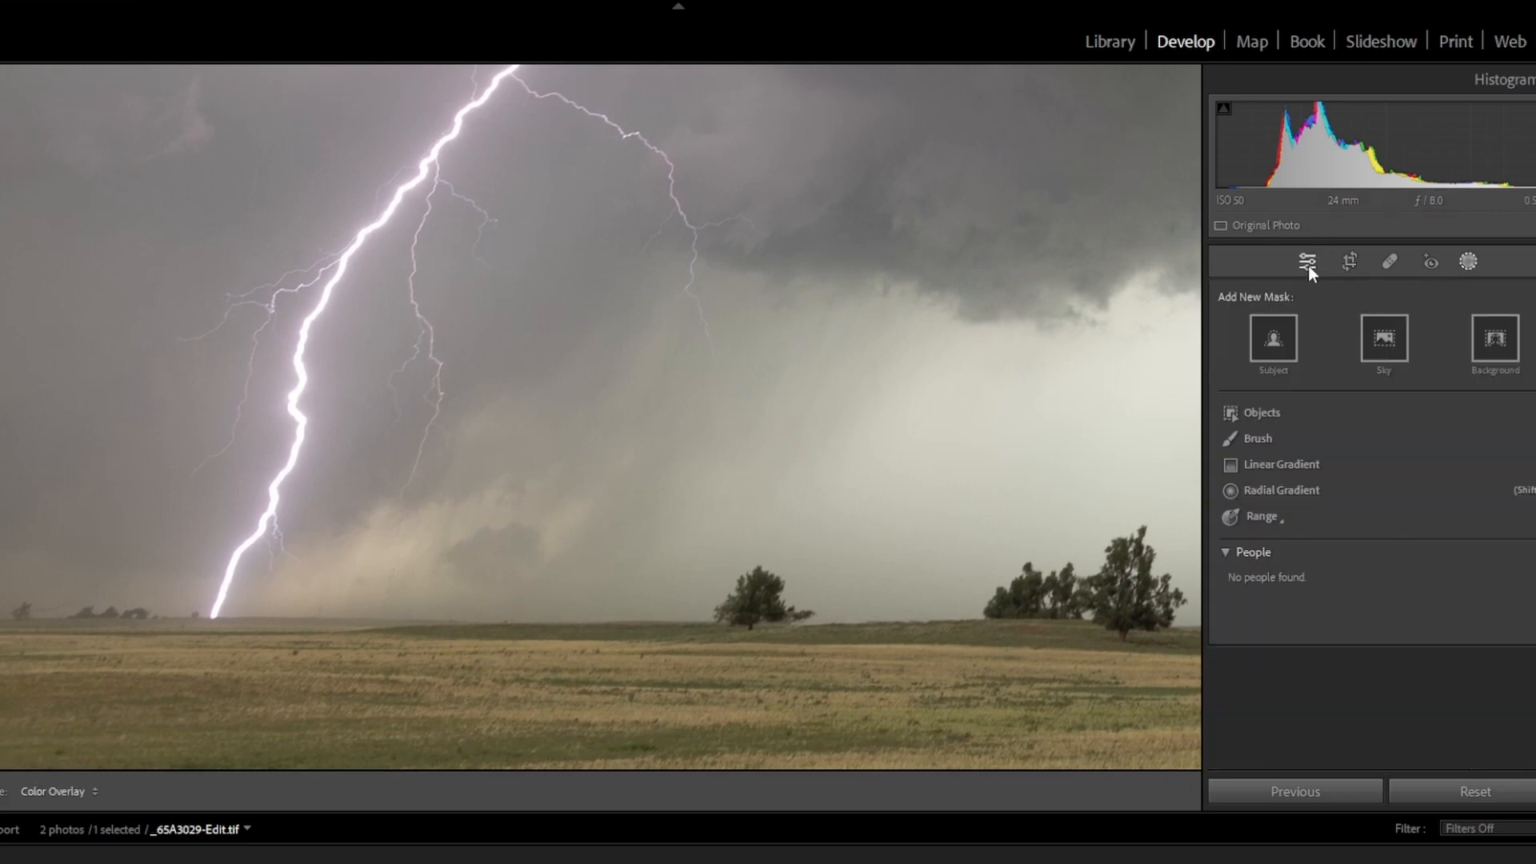
pyautogui.click(1255, 438)
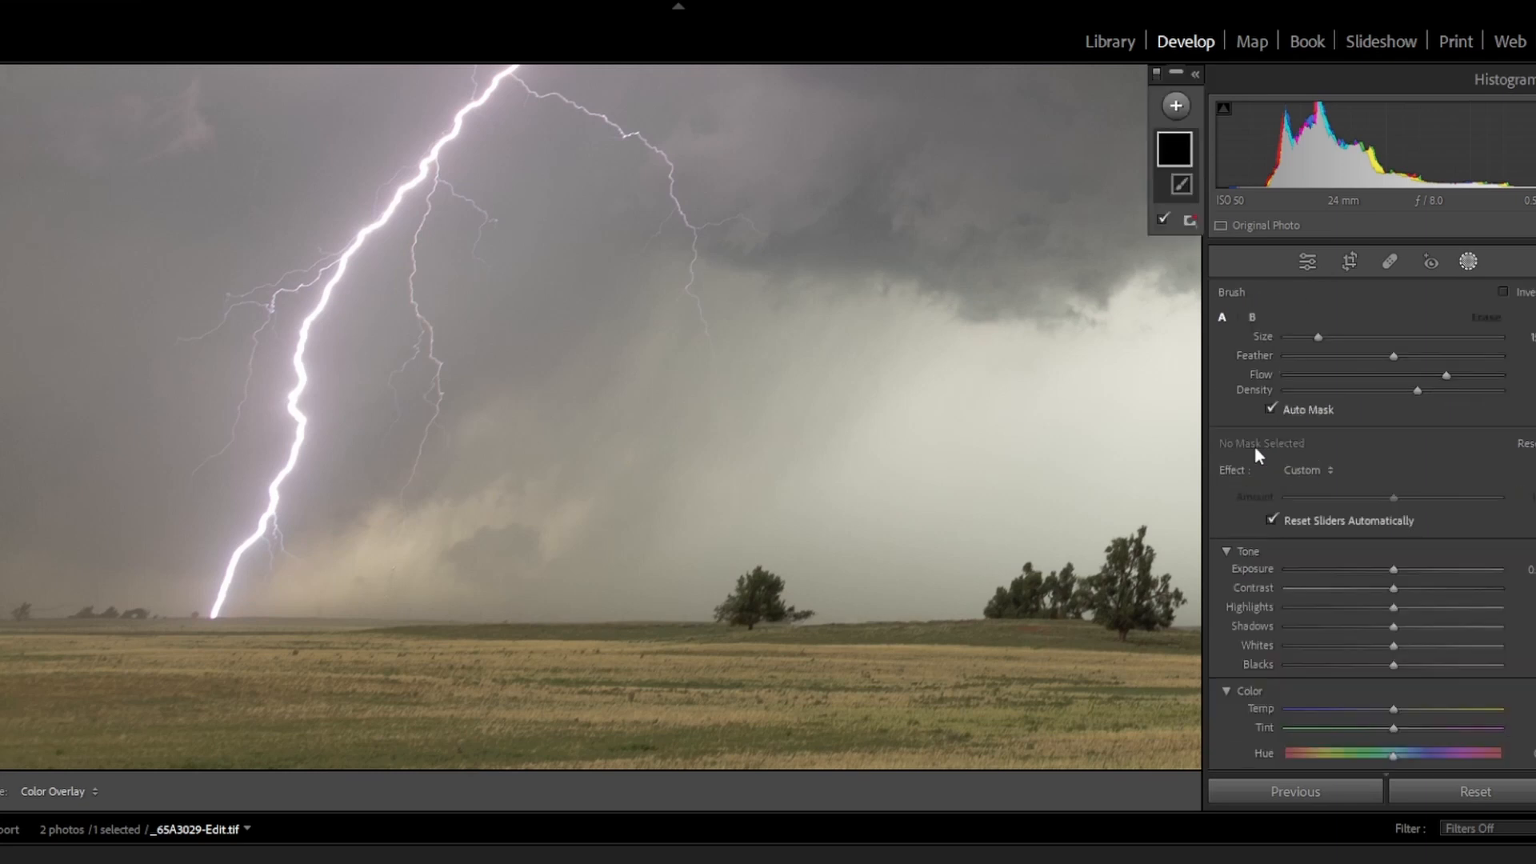
pyautogui.moveTo(1394, 570); pyautogui.dragTo(1400, 568)
pyautogui.moveTo(294, 582)
pyautogui.mouseDown()
pyautogui.moveTo(345, 540)
pyautogui.moveTo(331, 572)
pyautogui.moveTo(376, 532)
pyautogui.moveTo(396, 555)
pyautogui.moveTo(435, 507)
pyautogui.moveTo(500, 494)
pyautogui.mouseUp()
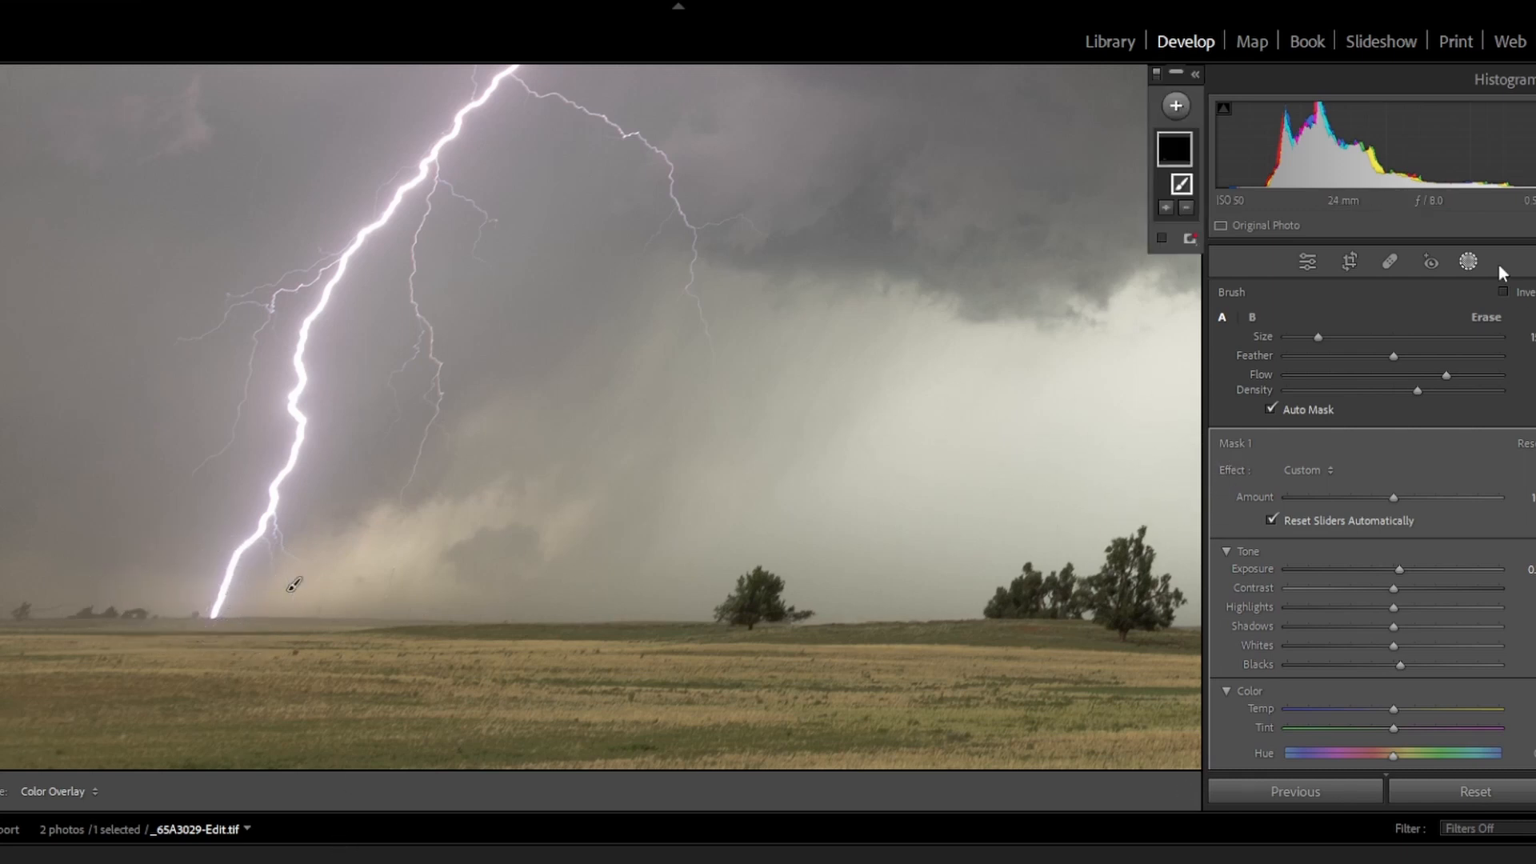
pyautogui.click(1467, 263)
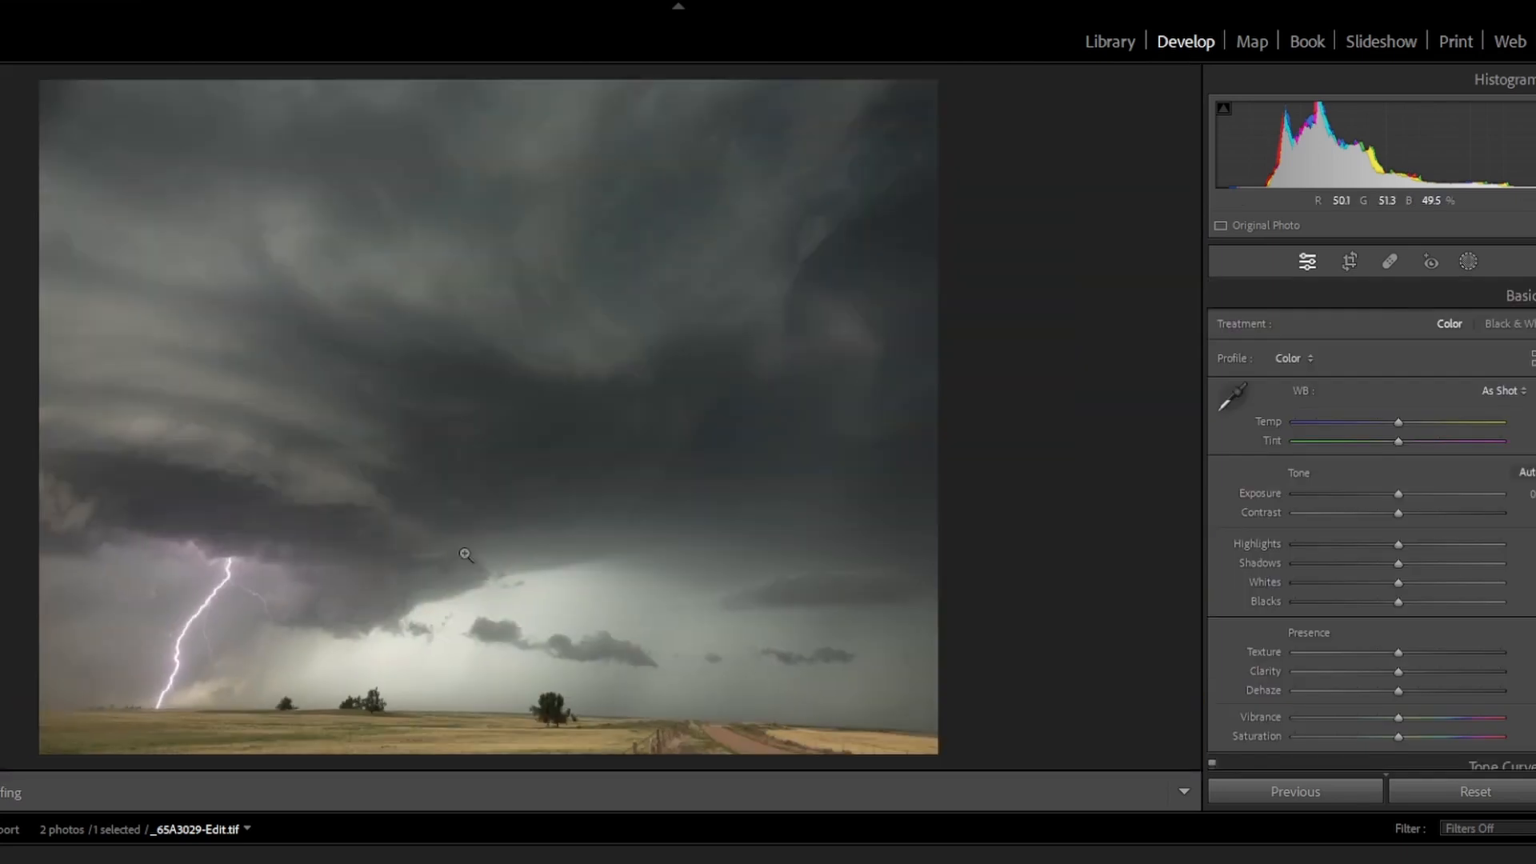
# Reopen the brightening brush mask and extend it around the upper lightning bolt and its side branch.
pyautogui.click(213, 557)
pyautogui.moveTo(203, 586); pyautogui.dragTo(556, 402)
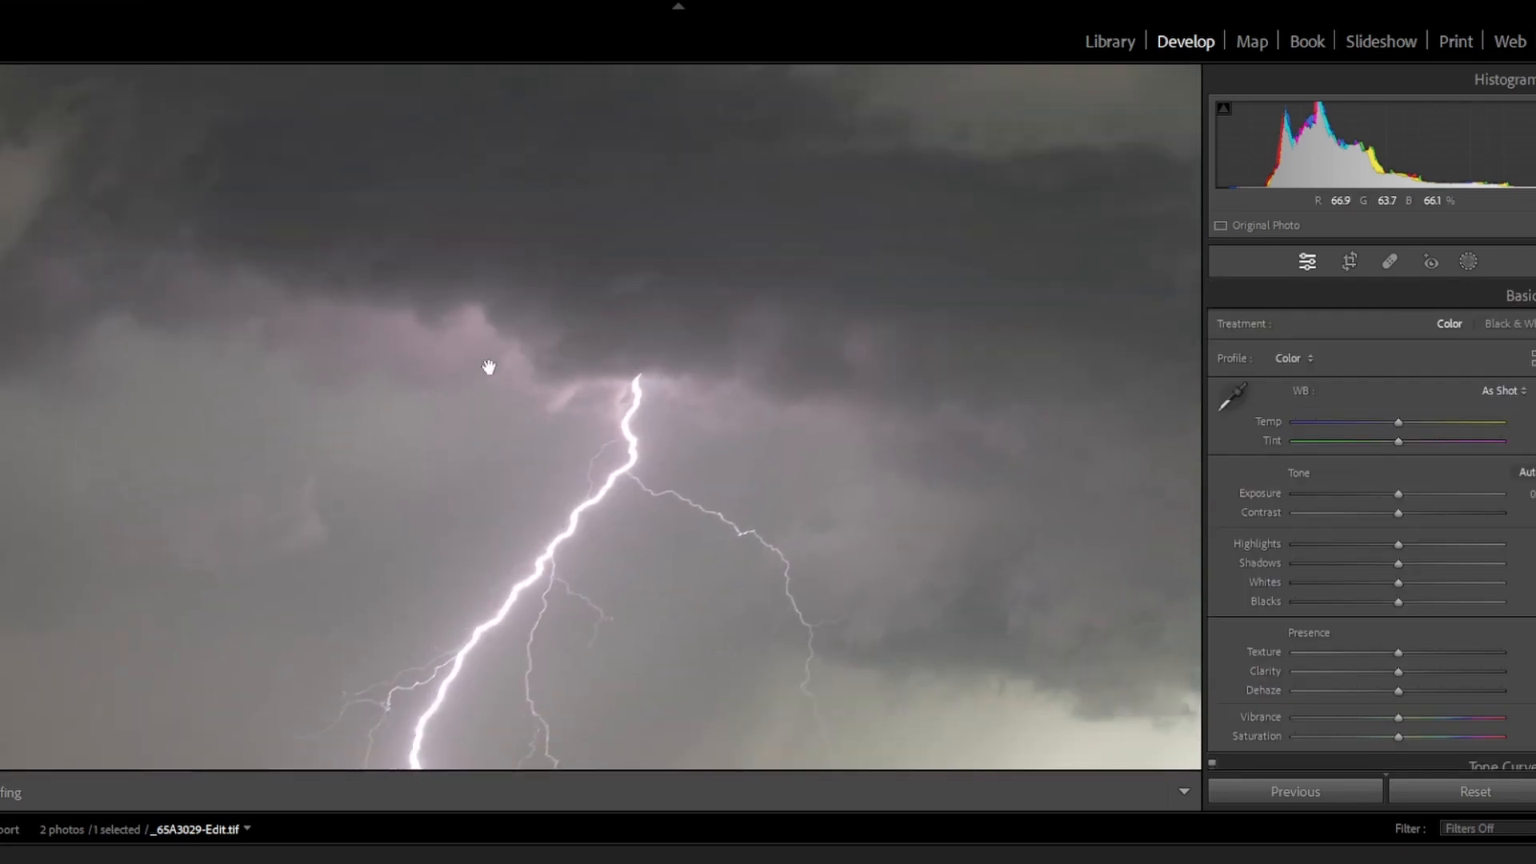
pyautogui.click(1468, 260)
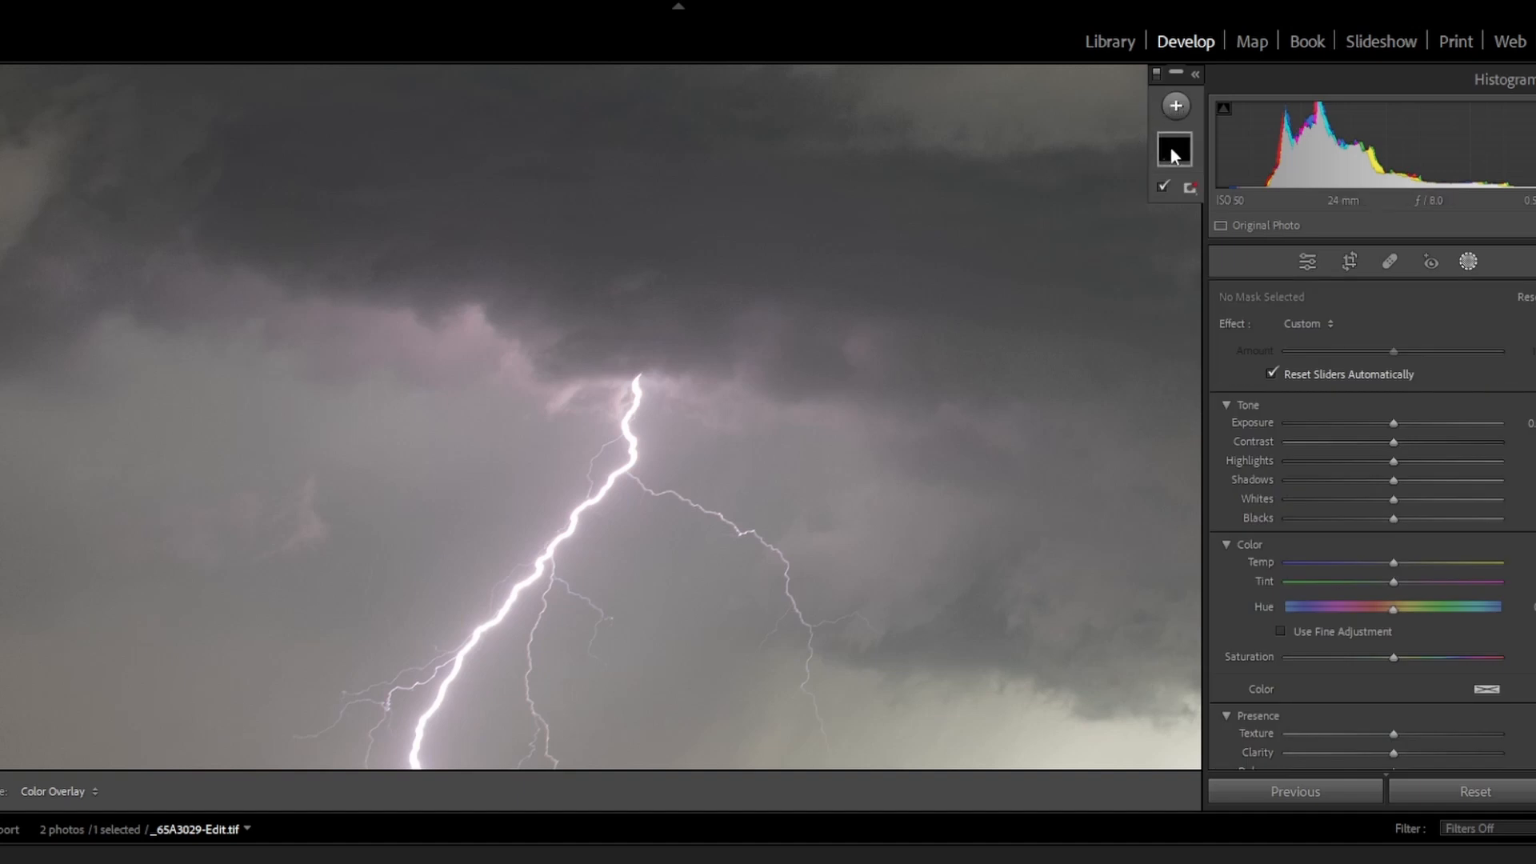
pyautogui.press('k')
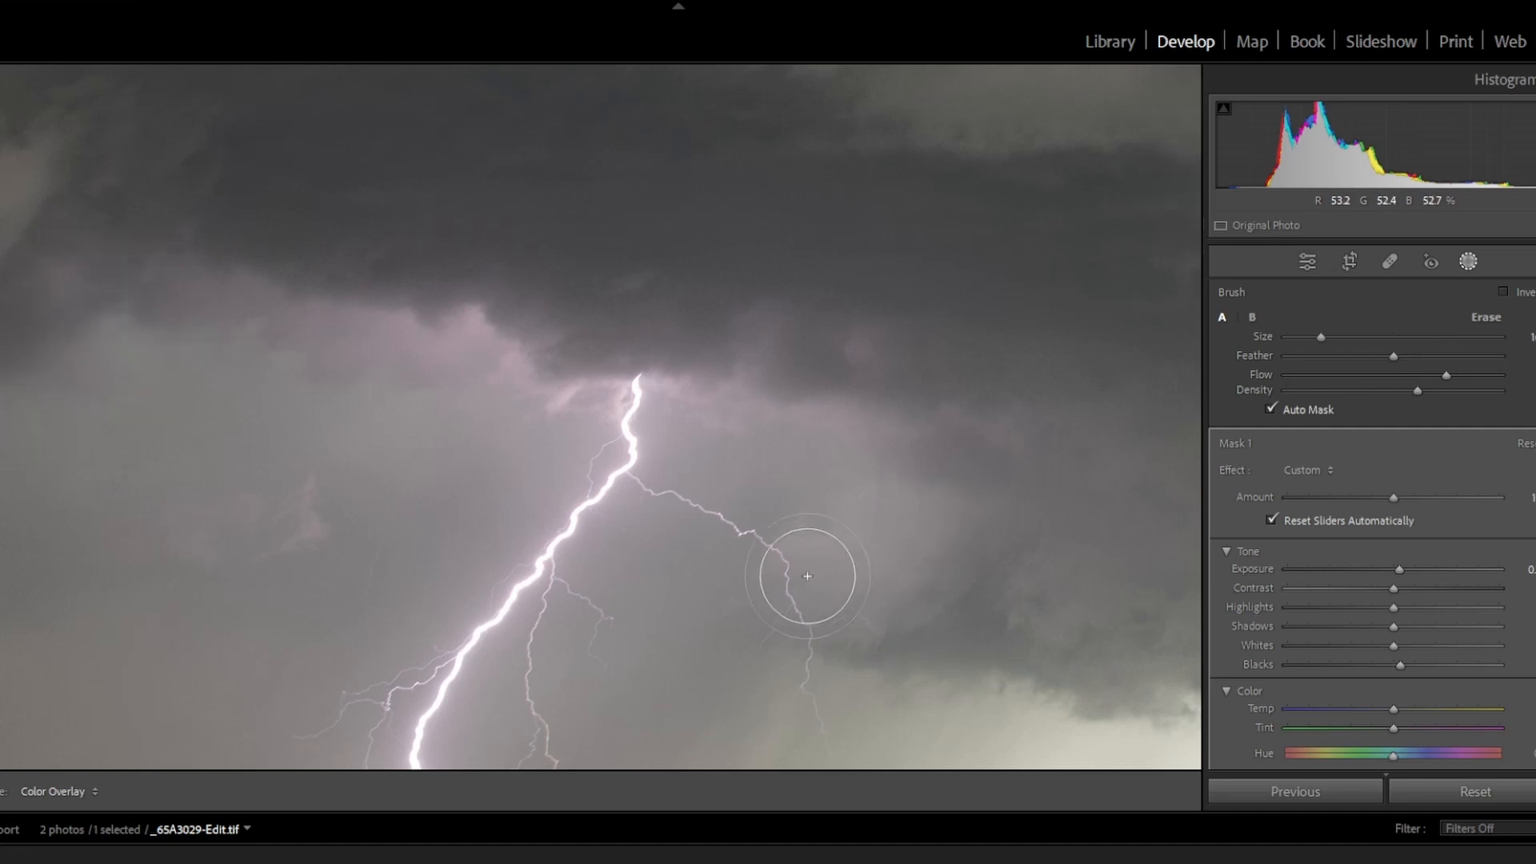
pyautogui.click(1469, 264)
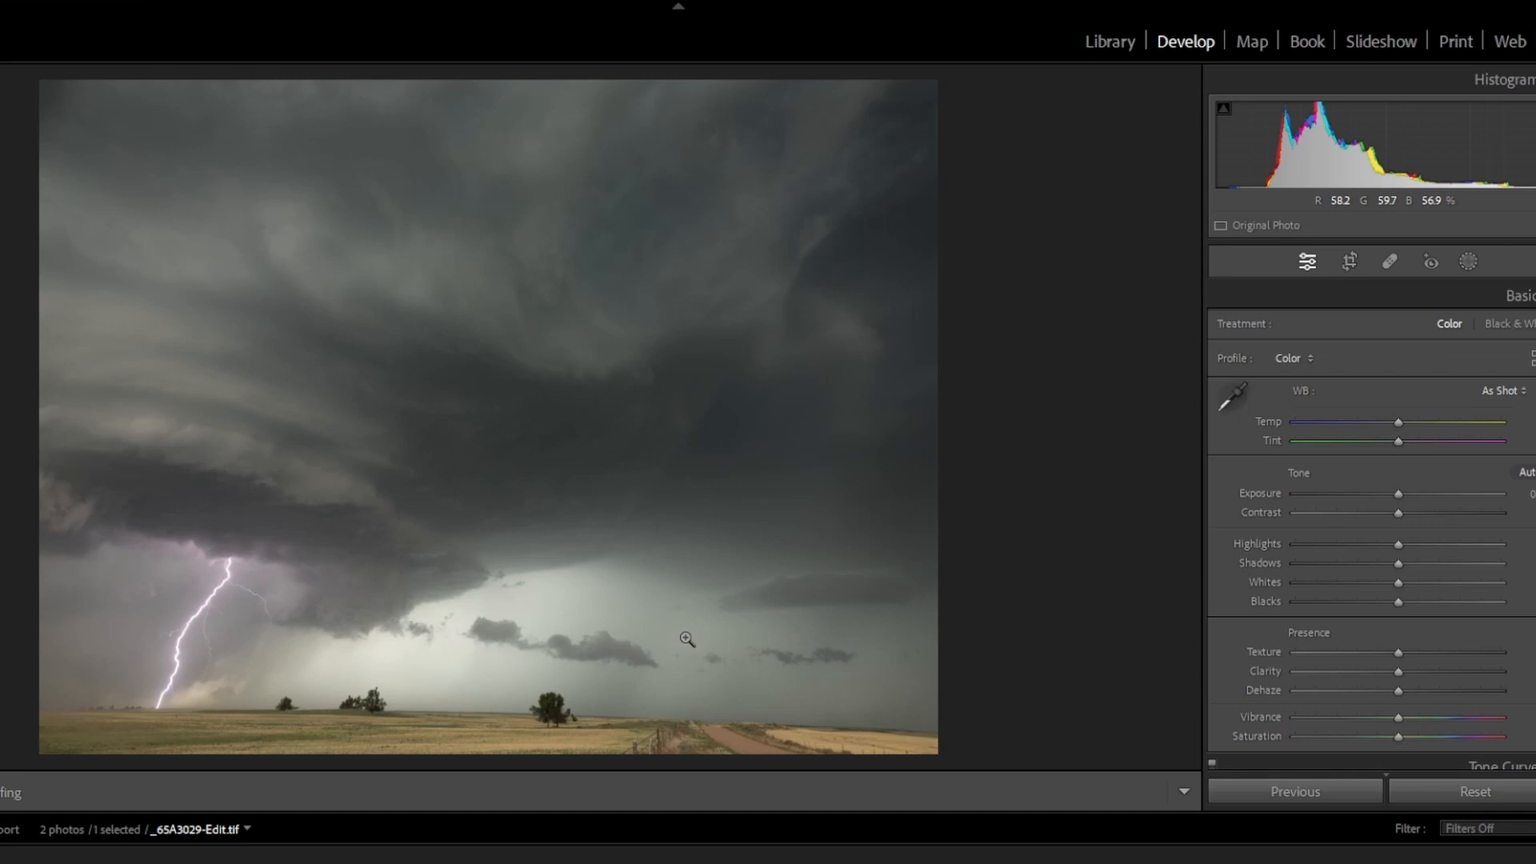